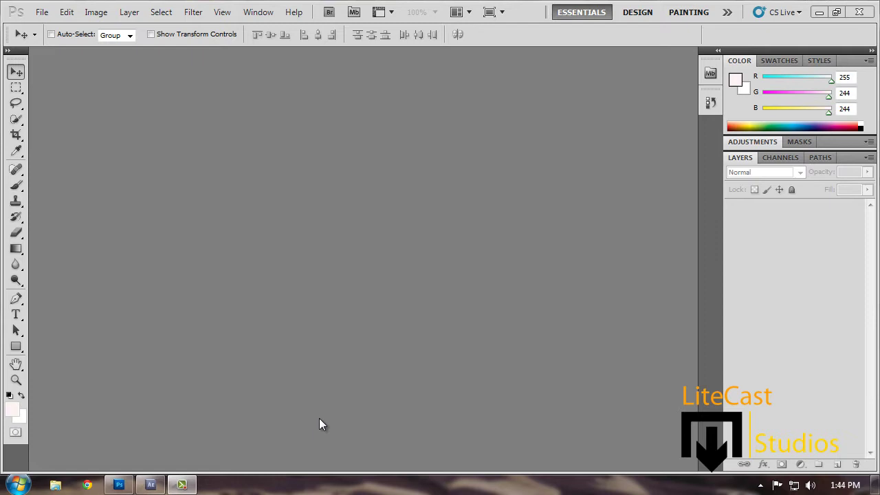
Step: Open Skeleton Animation from the Monsters folder inside the Retro sprites folder, and close the document again
click(43, 15)
click(53, 40)
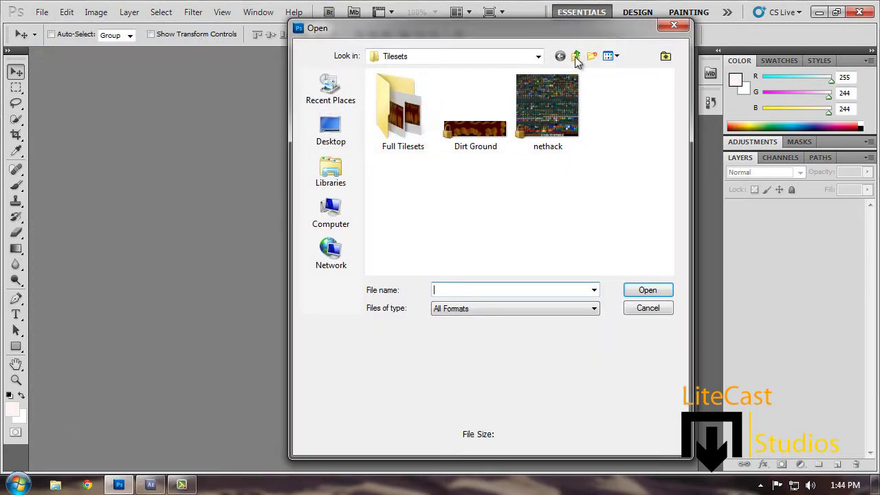
click(576, 56)
click(576, 56)
click(576, 57)
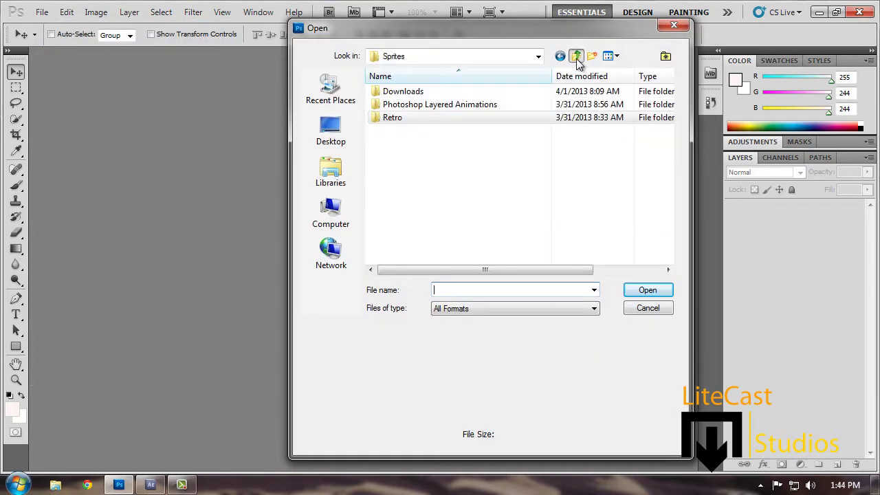
double_click(456, 117)
double_click(447, 93)
double_click(439, 117)
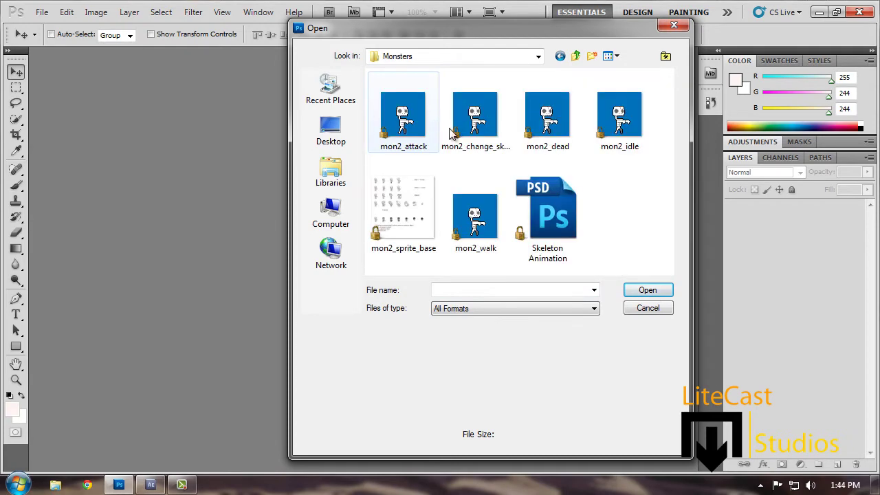
double_click(534, 212)
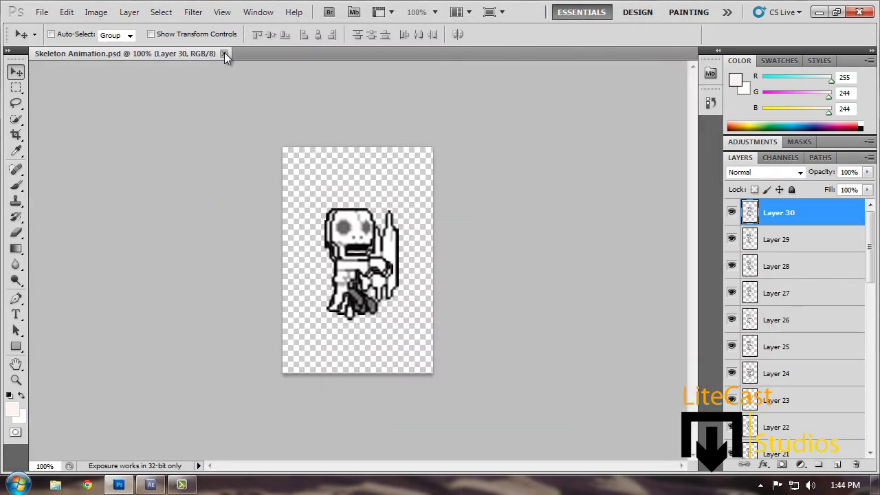
click(224, 53)
Step: Open mon2_sprite_base from the Monsters folder and copy the first idle skeleton with a rectangular selection around it
click(42, 12)
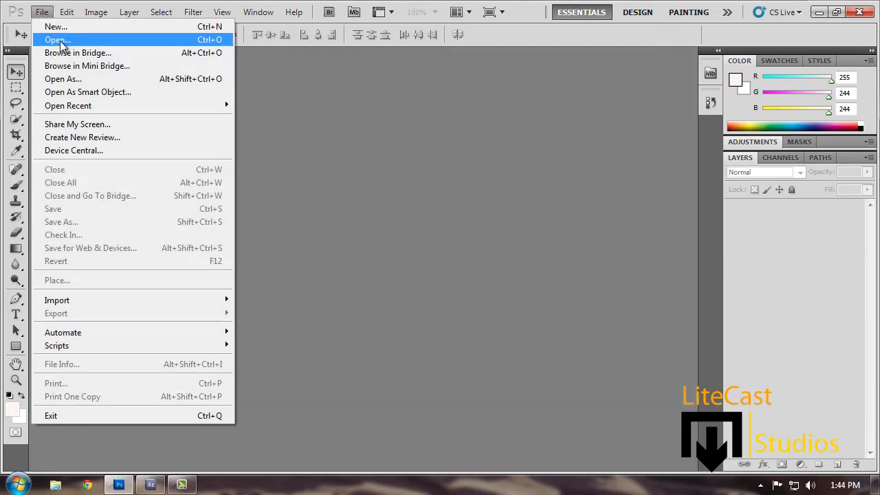
click(61, 41)
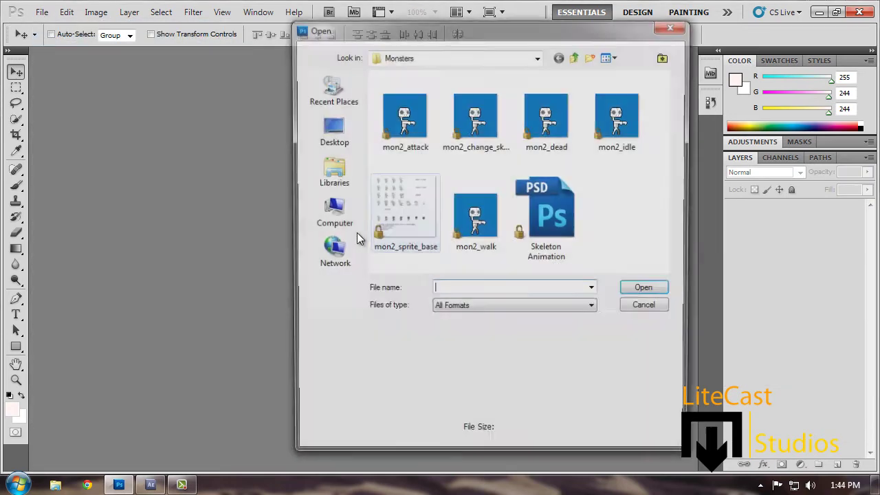
click(404, 234)
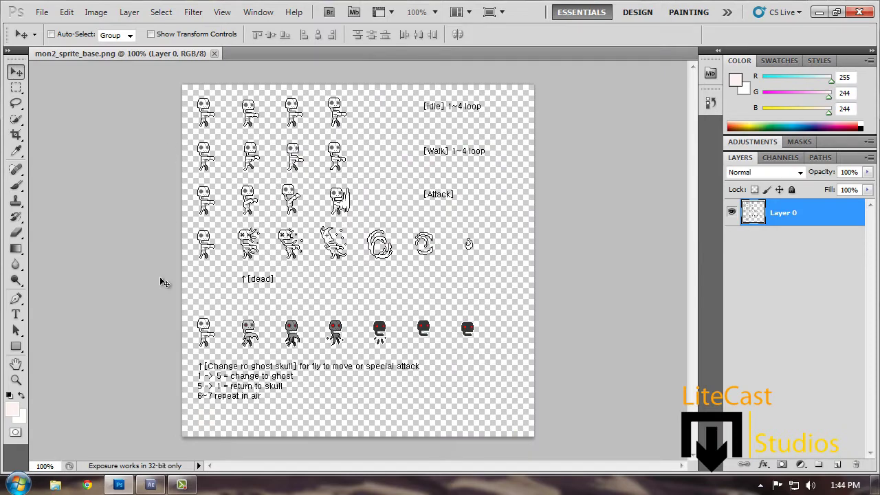
click(15, 89)
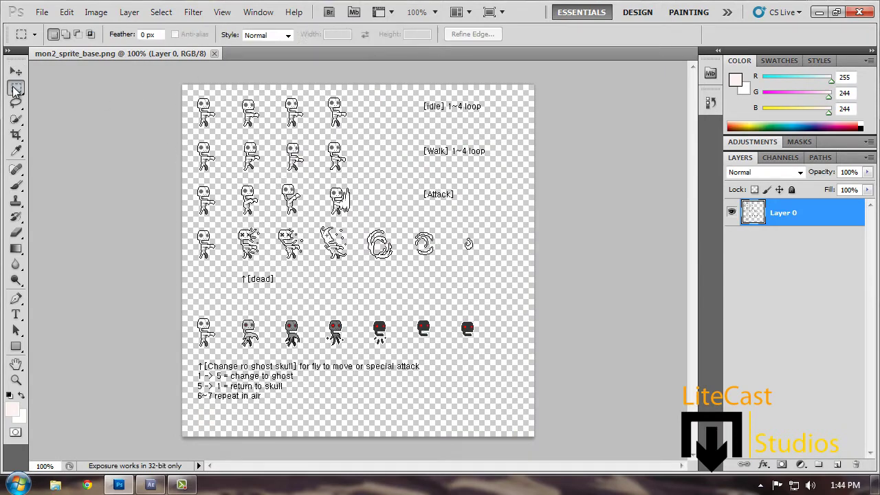
drag(224, 125, 225, 132)
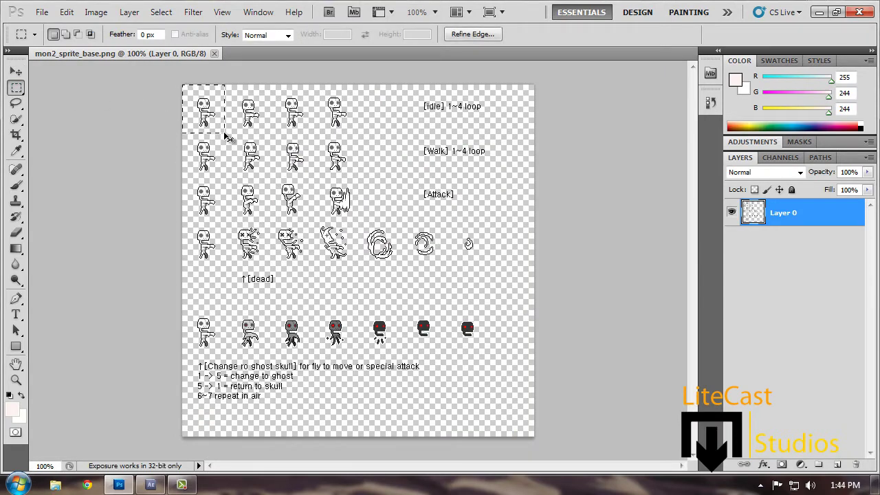
Step: Create a document named Base, 50 pixels wide and 80 pixels high, with white background contents
click(41, 11)
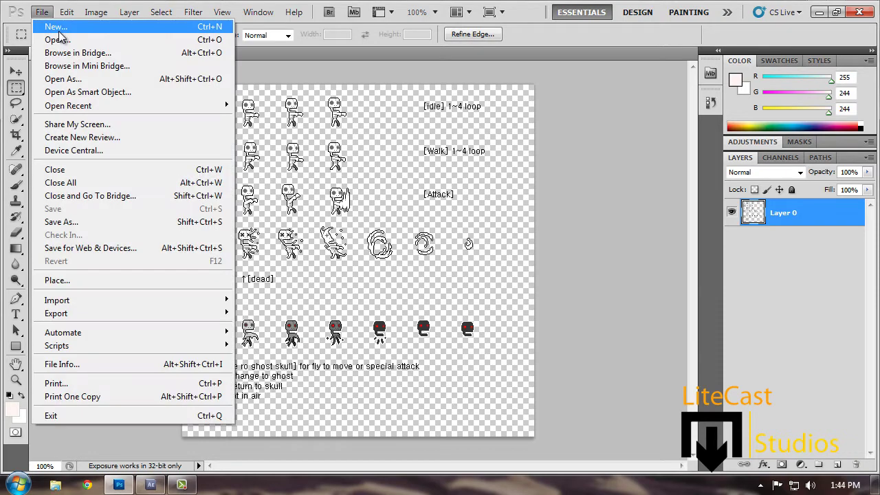
click(58, 28)
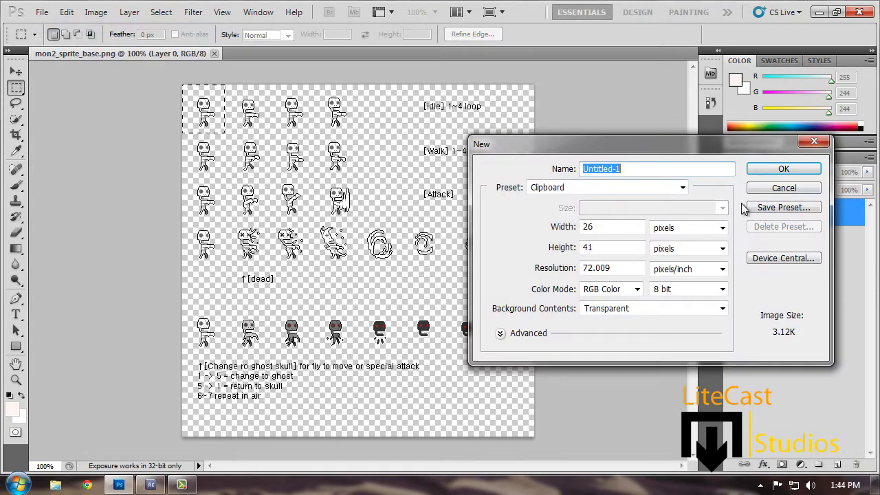
key(Tab)
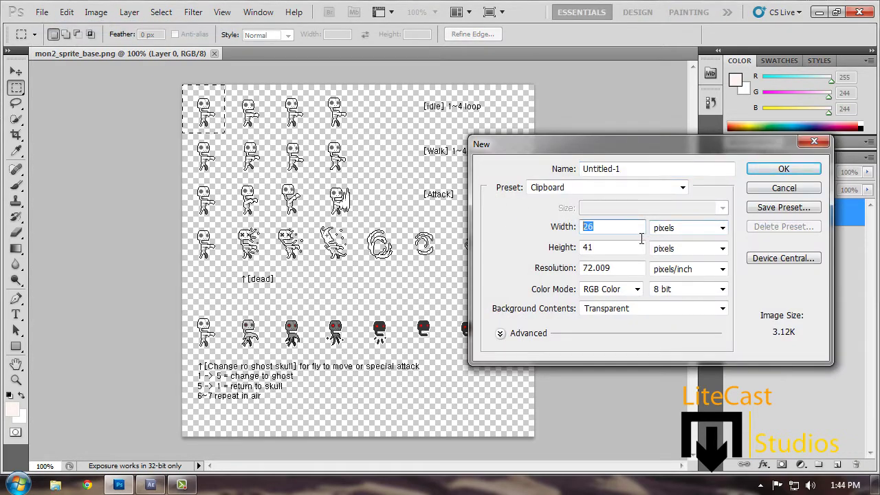
click(635, 311)
click(639, 318)
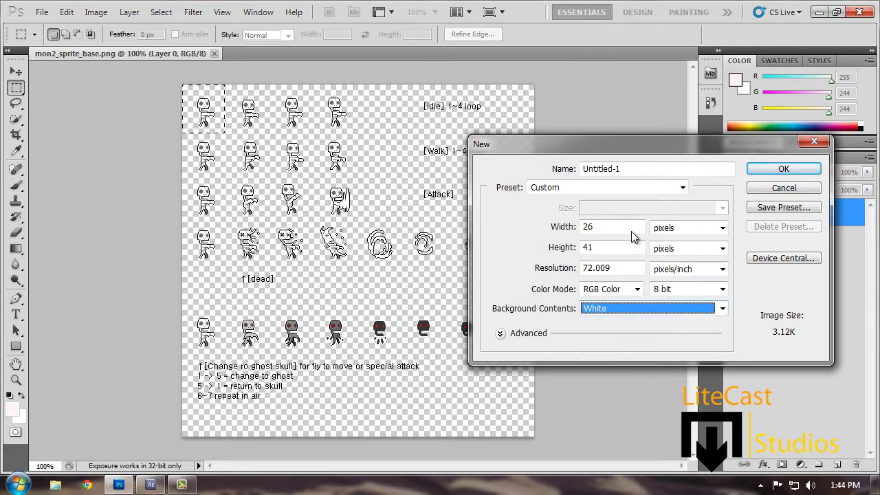
double_click(614, 169)
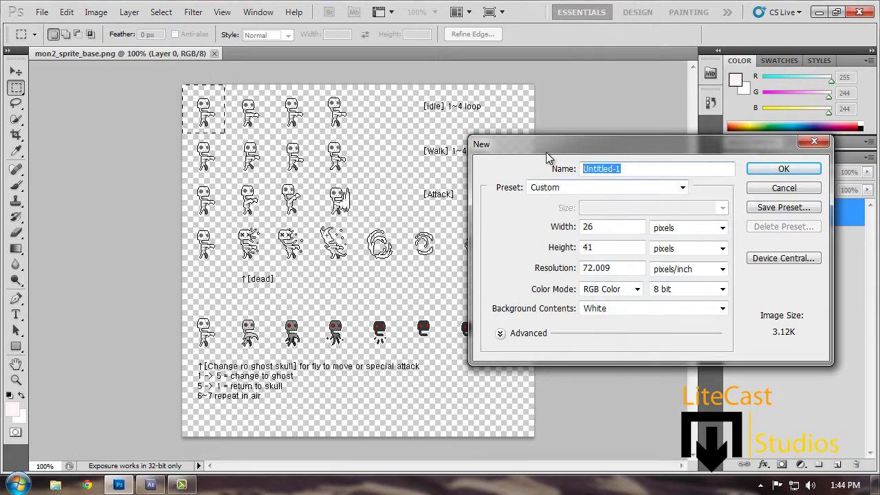
text(Base)
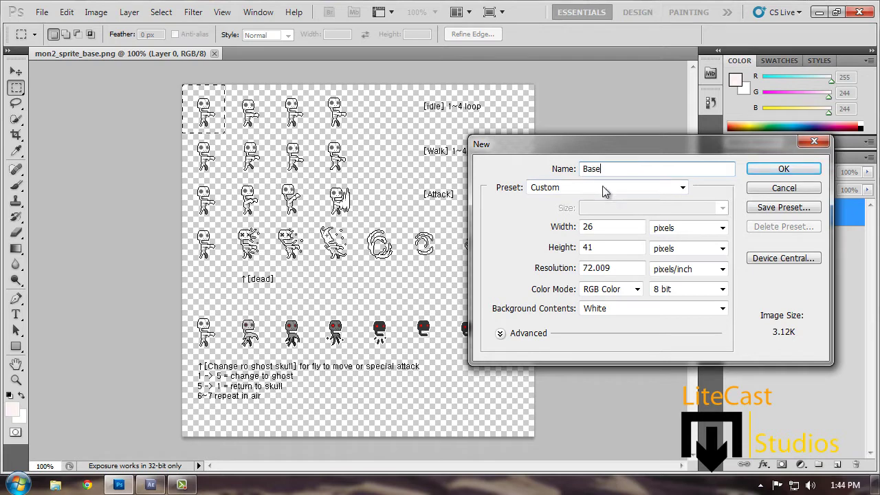
key(Tab)
text(50)
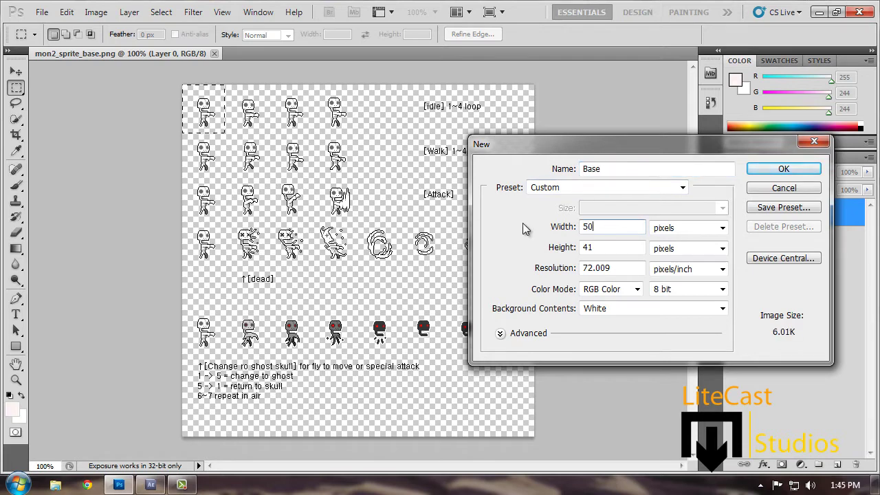
double_click(616, 249)
text(80)
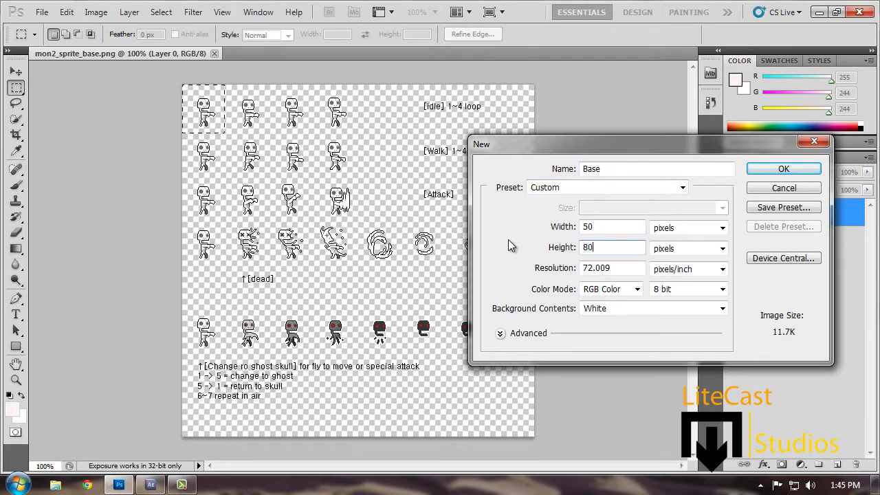
click(783, 170)
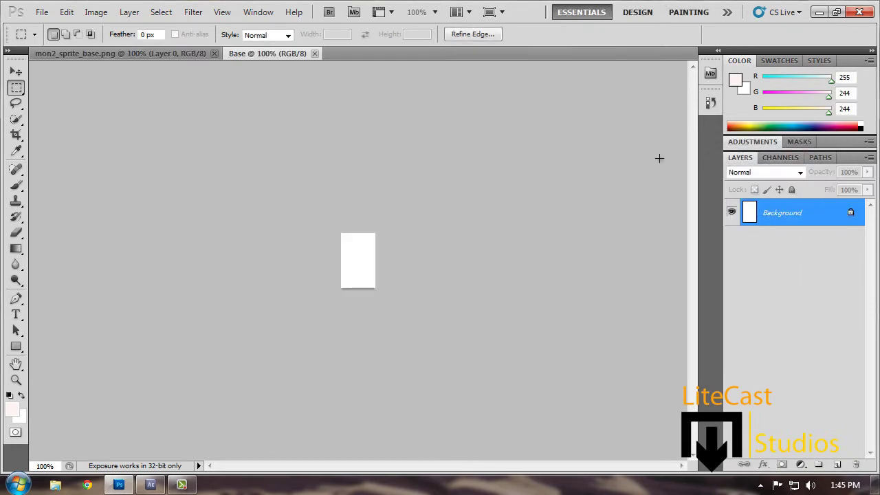
Step: Paste the copied skeleton sprite into the Base document and hide the Background layer
key(ctrl+v)
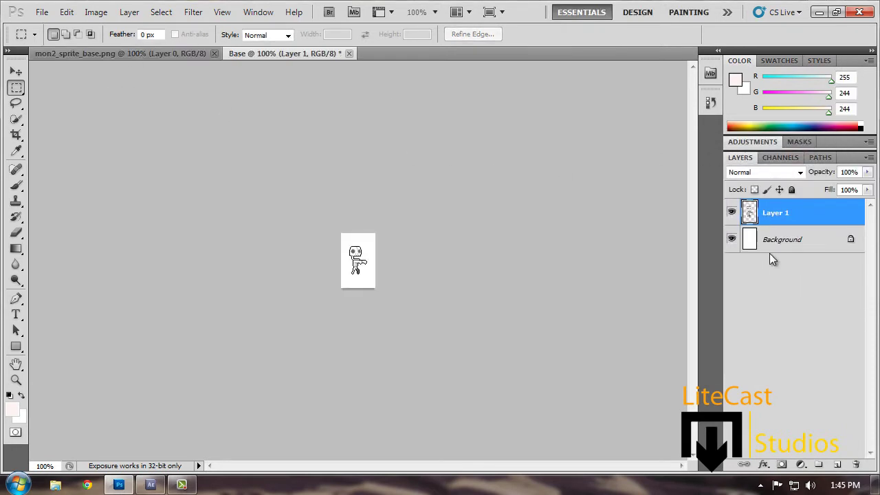
click(732, 238)
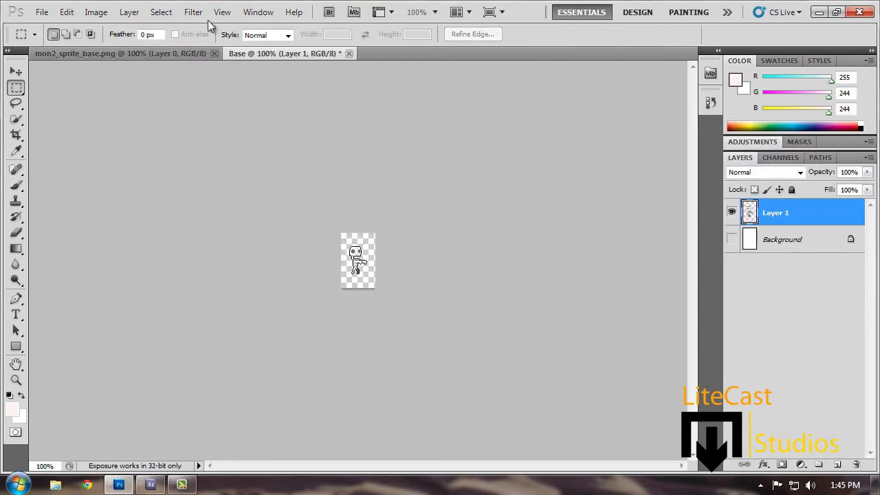
Step: Try converting the Base image to Indexed Color with forced colors set to Black and White, and undo the conversion
click(106, 12)
mouse_move(120, 27)
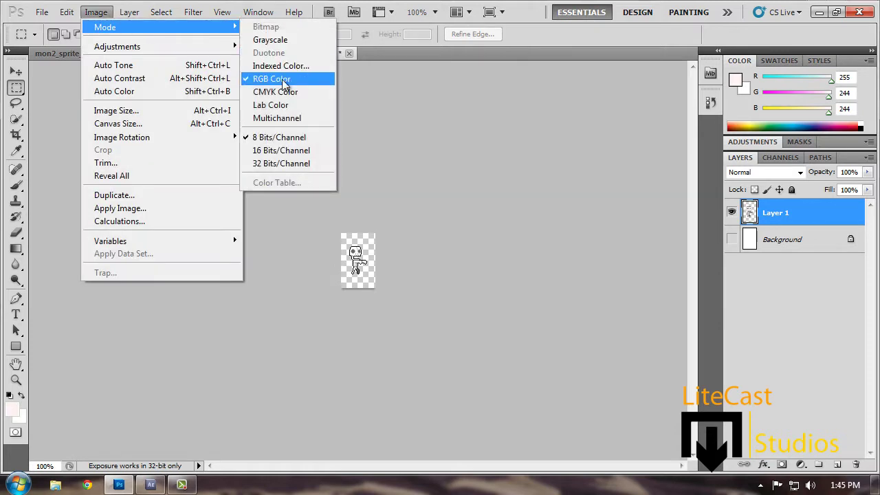
click(282, 66)
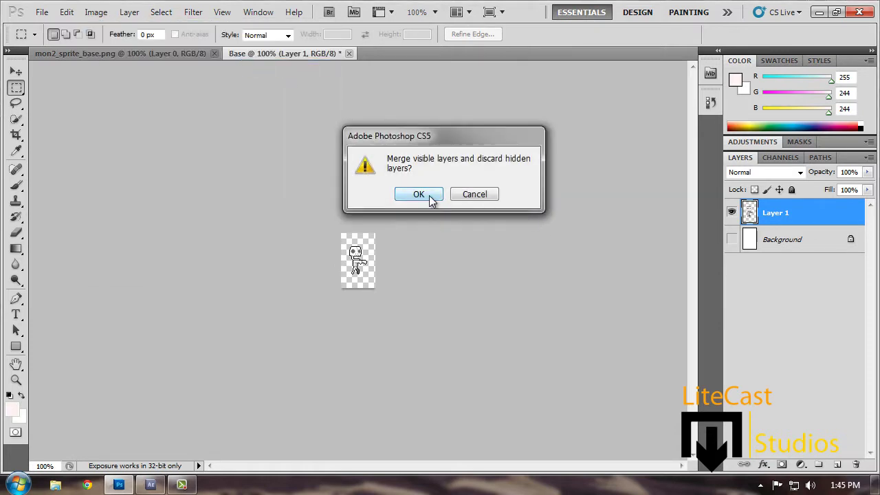
click(418, 194)
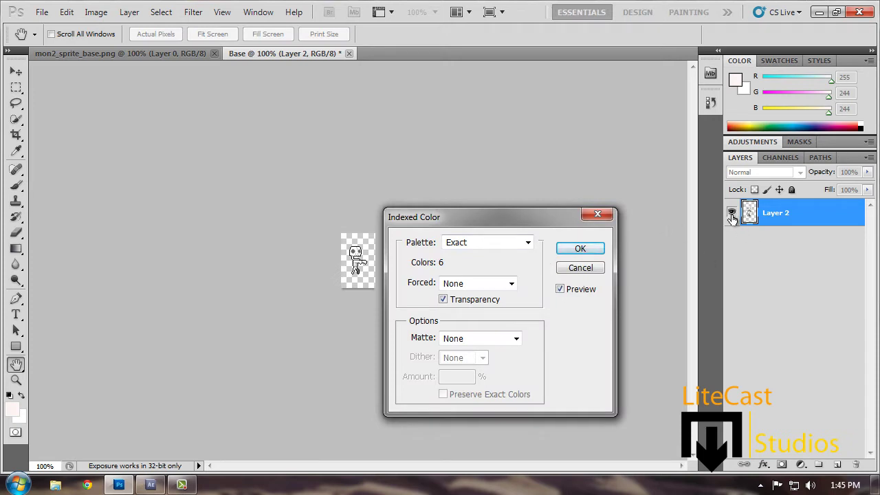
click(500, 284)
click(491, 318)
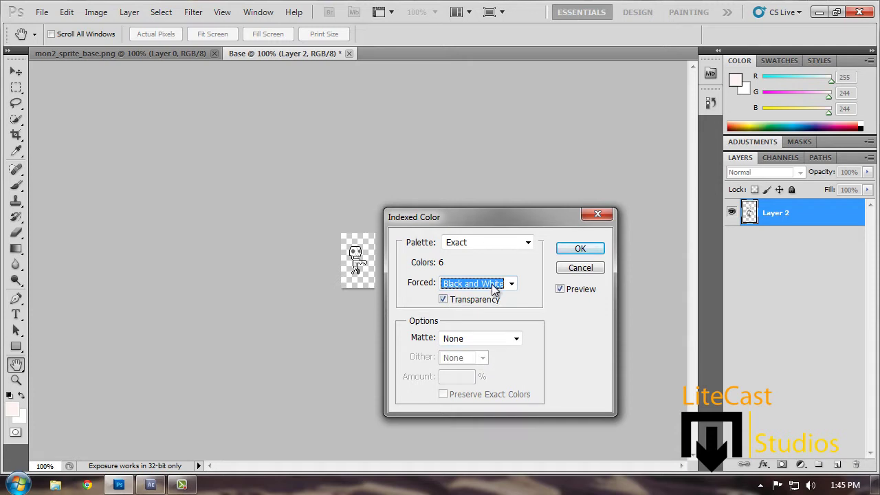
click(569, 251)
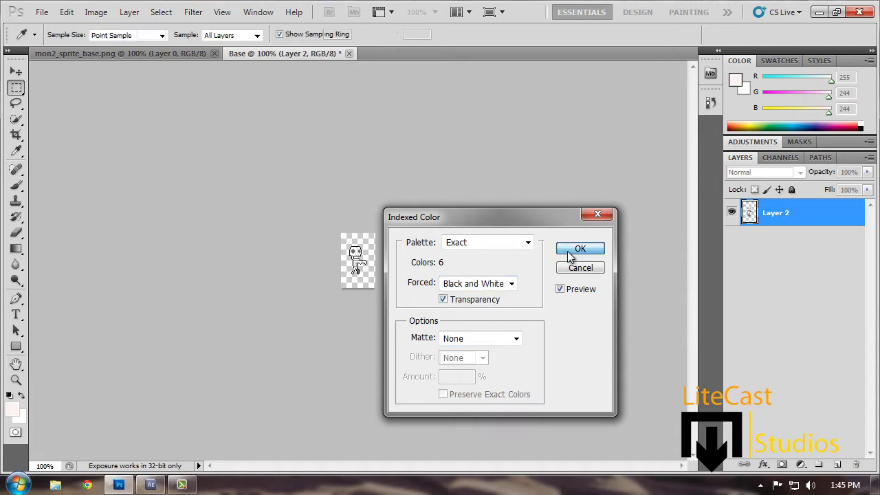
key(ctrl+z)
Step: Convert the Base image to Indexed Color, discarding the hidden layer, with the Exact palette and forced colors set to None
click(95, 12)
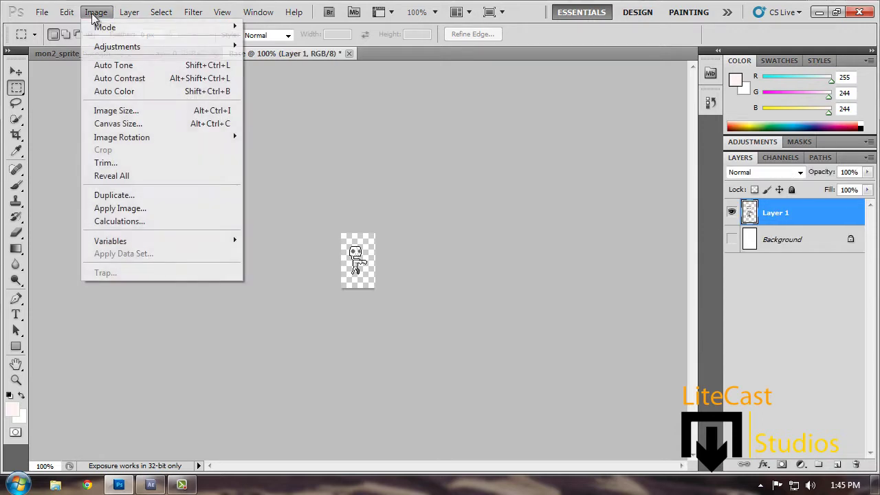
mouse_move(106, 29)
click(284, 67)
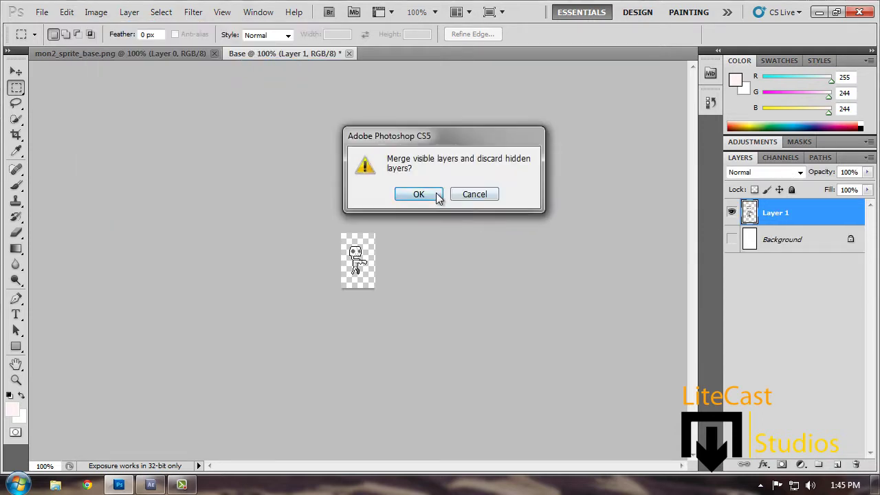
click(417, 196)
click(500, 286)
click(497, 300)
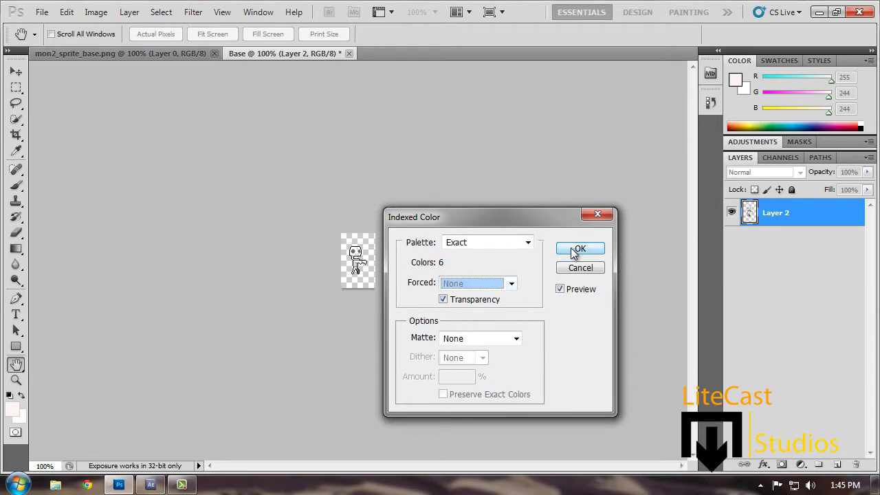
click(580, 249)
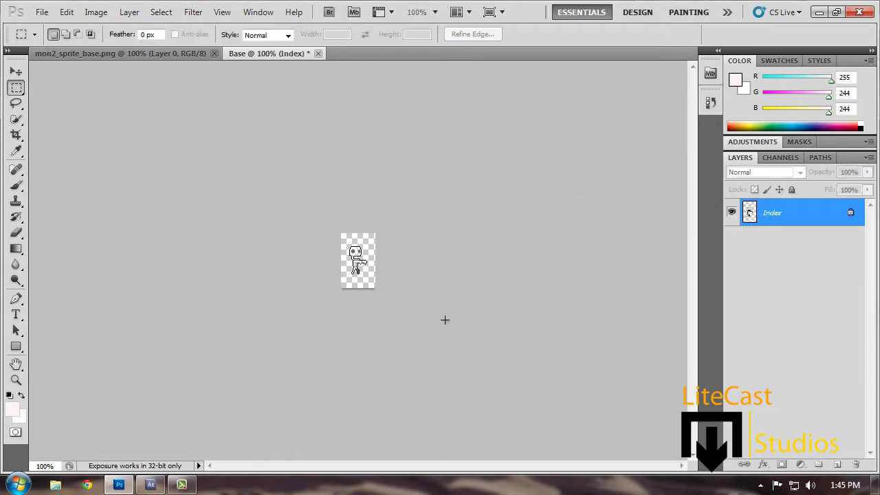
Step: Resize the Base image to 400 percent in width and height, and select the entire canvas
click(97, 12)
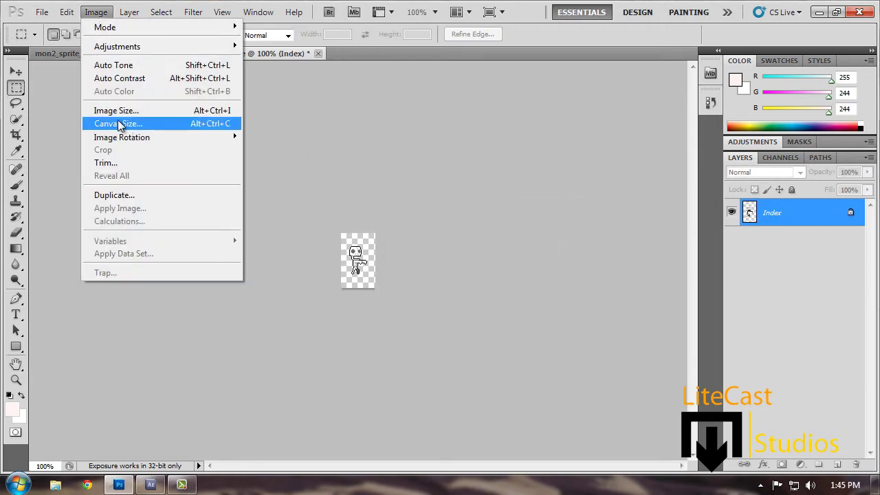
click(117, 110)
click(590, 217)
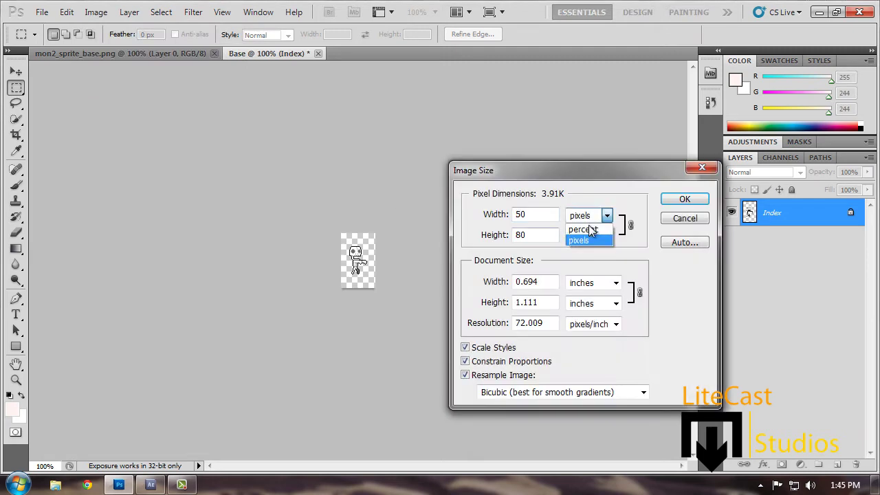
click(590, 229)
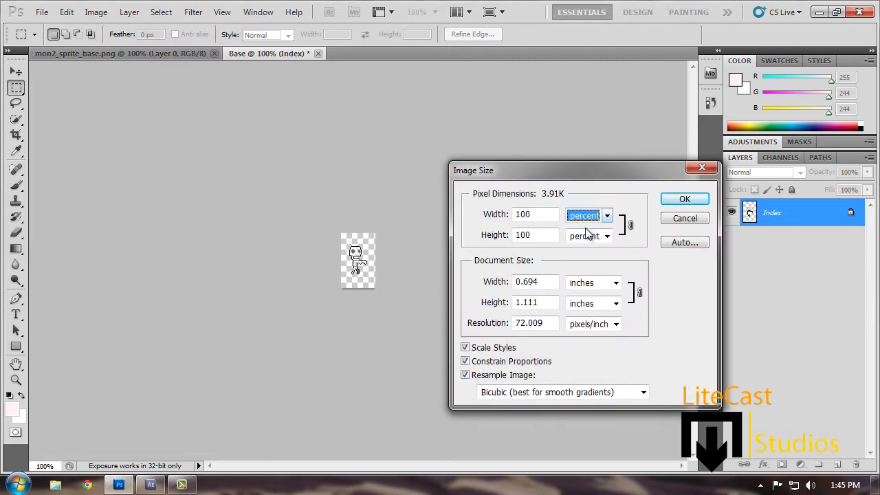
double_click(536, 213)
text(400)
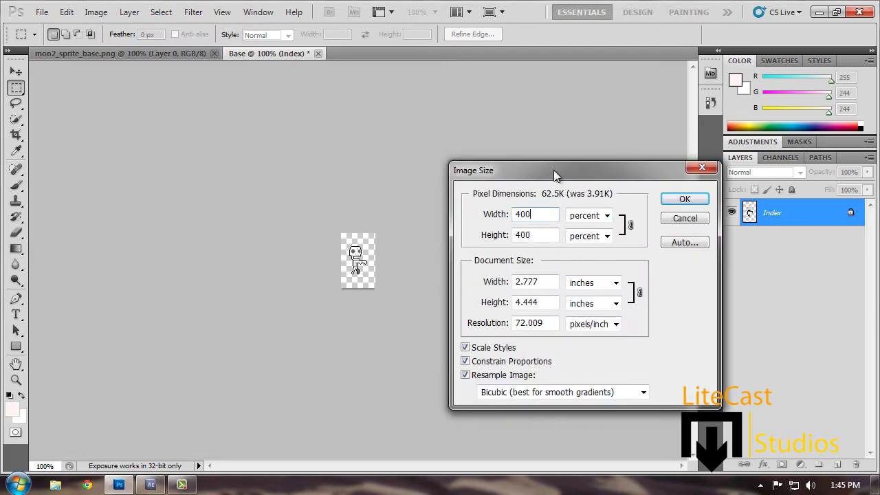
click(685, 200)
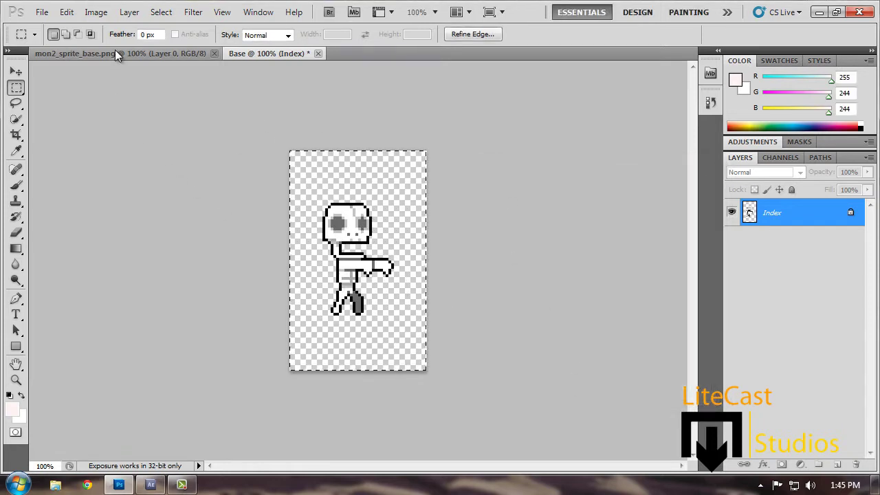
Step: Create a 104 by 164 pixel document named Skeleton Animation with transparent background contents, and paste the enlarged skeleton into it
click(42, 12)
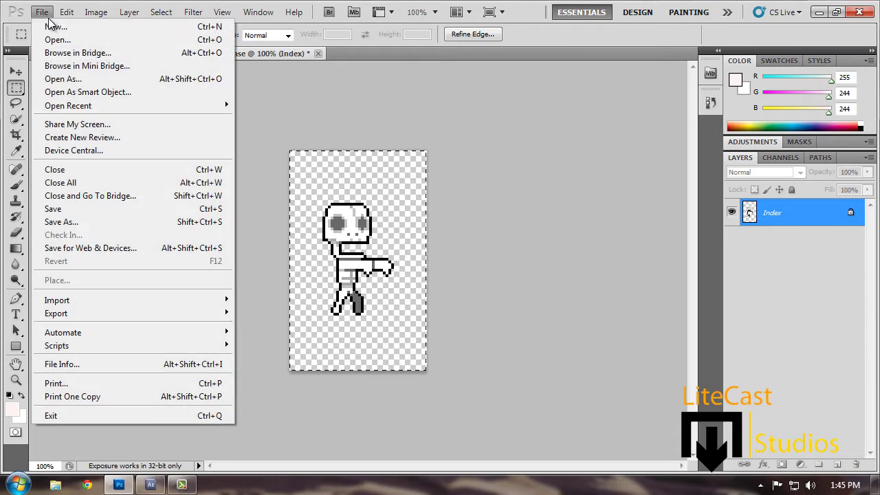
click(57, 27)
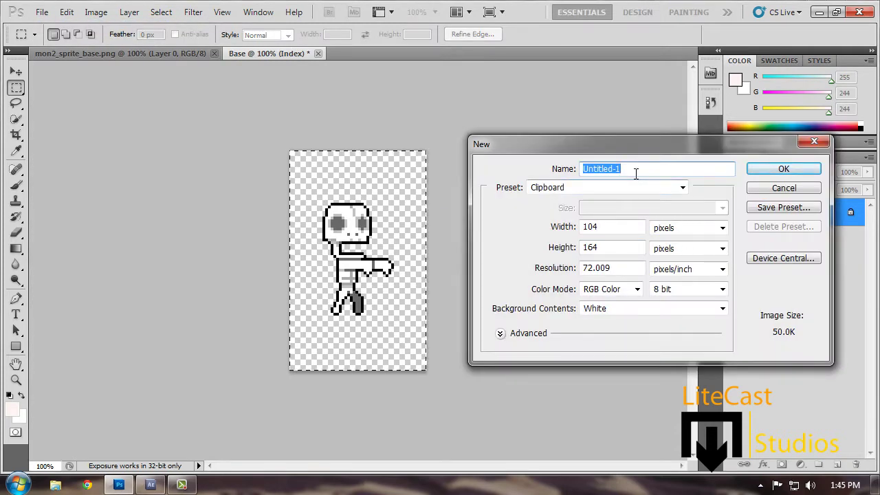
text(Skele)
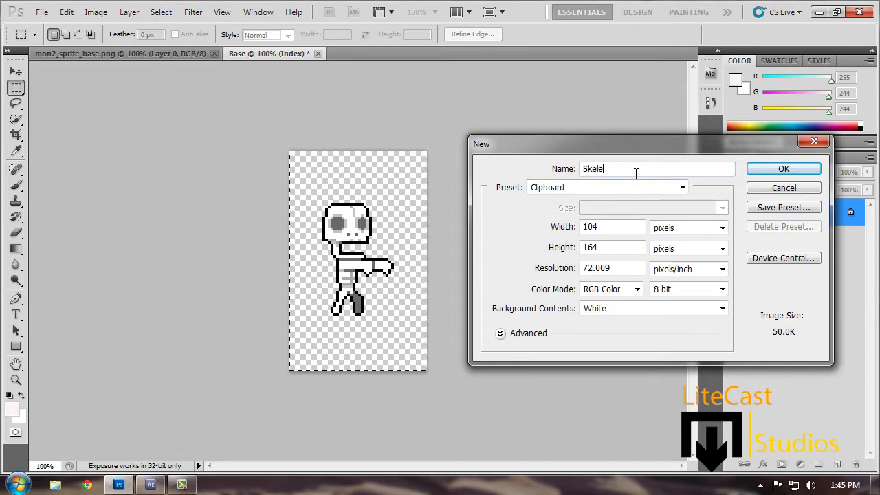
text(ton Animation)
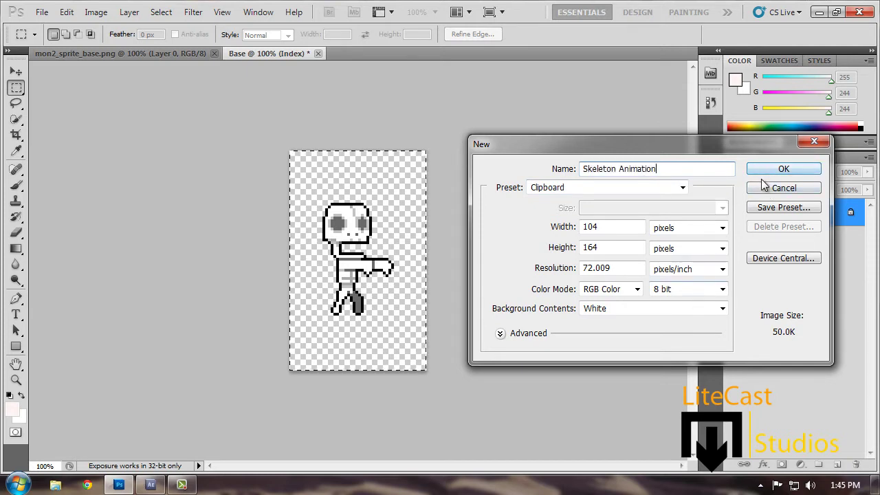
click(672, 309)
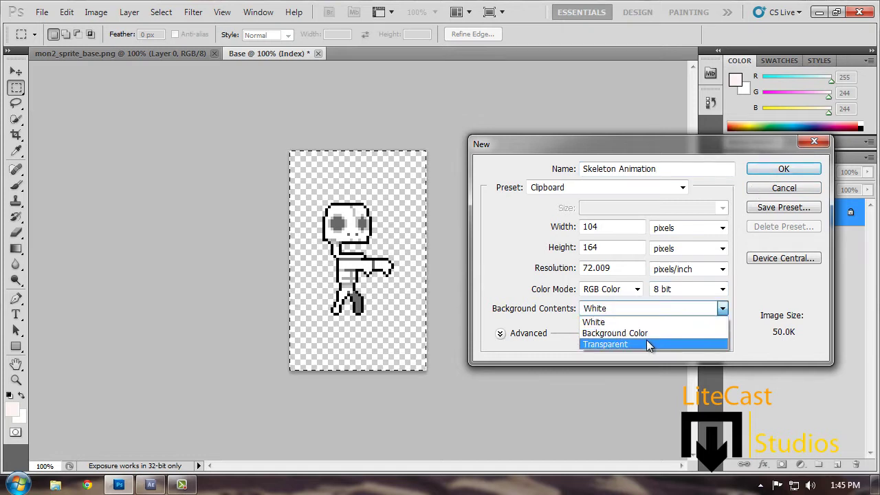
click(647, 344)
click(765, 169)
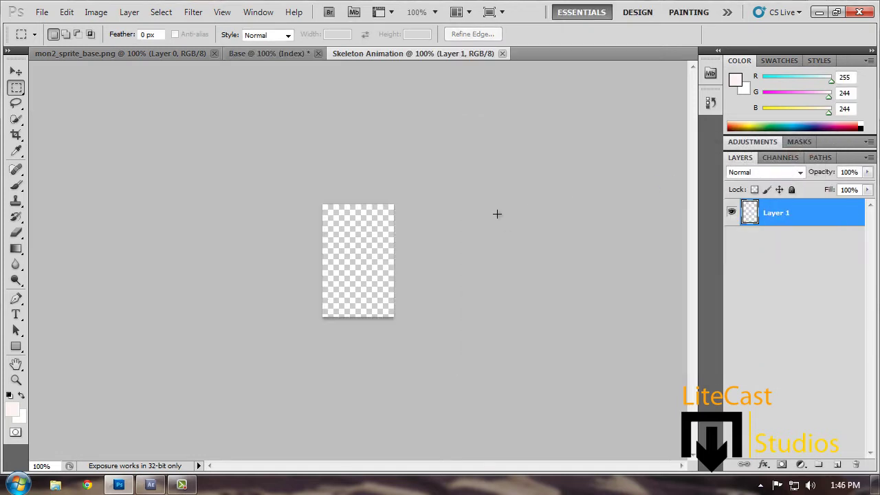
key(ctrl+v)
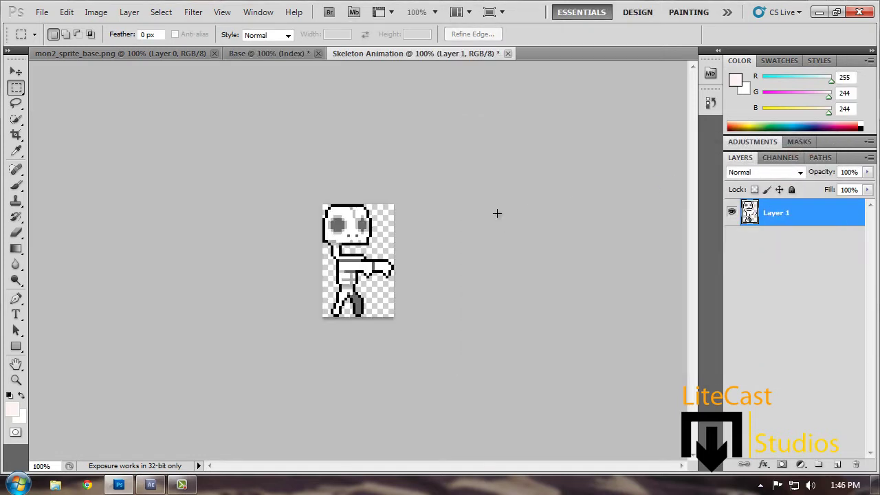
Step: Set the Skeleton Animation canvas size to 180 pixels wide and 200 pixels high
click(110, 17)
click(137, 124)
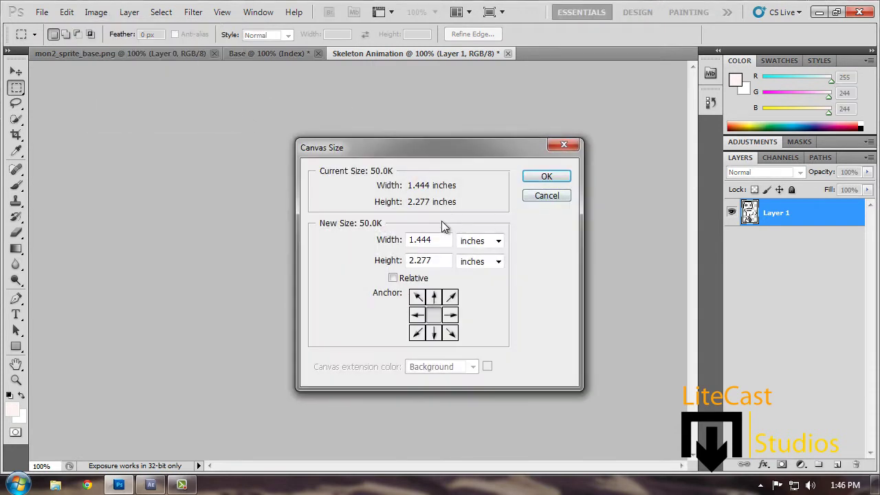
click(468, 243)
click(475, 255)
click(492, 241)
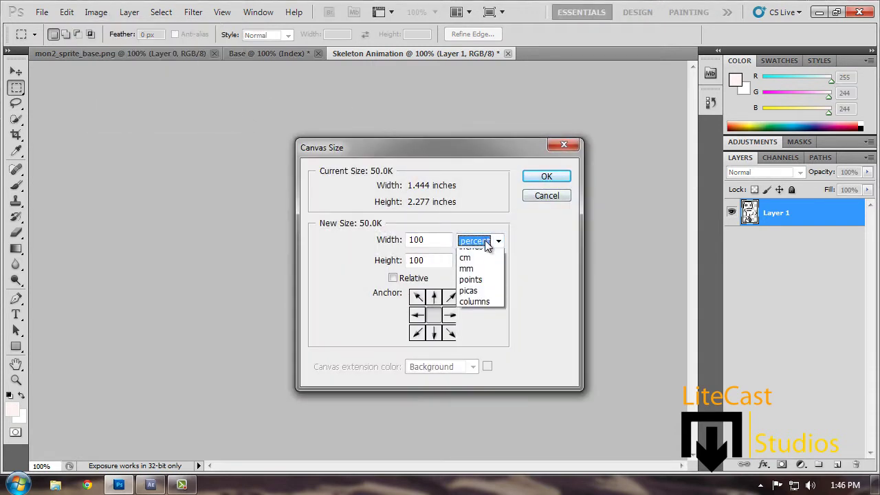
click(484, 266)
double_click(440, 239)
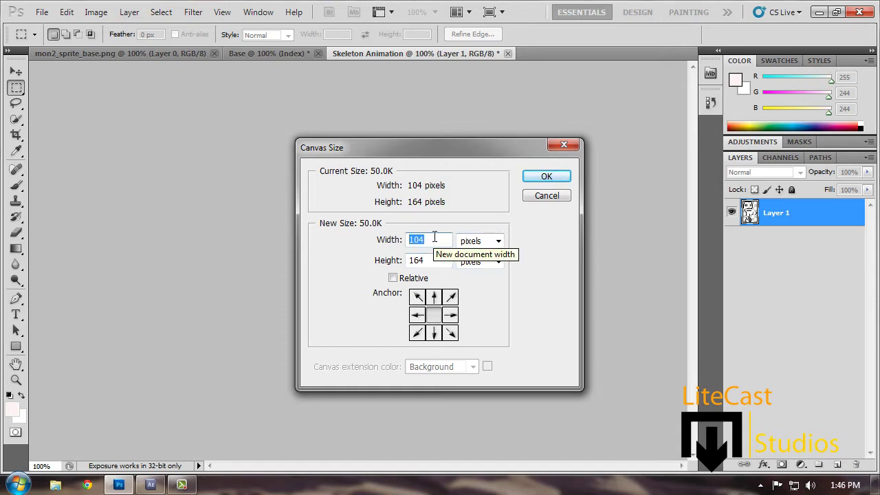
text(1)
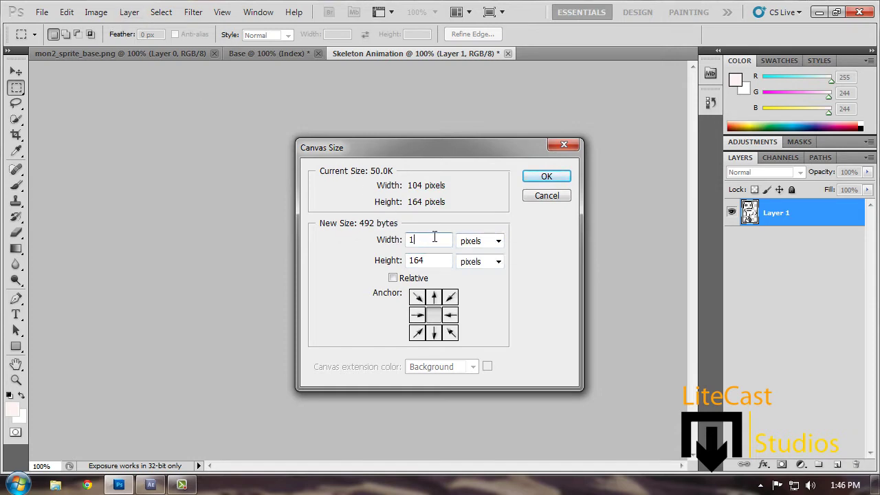
text(80)
double_click(416, 260)
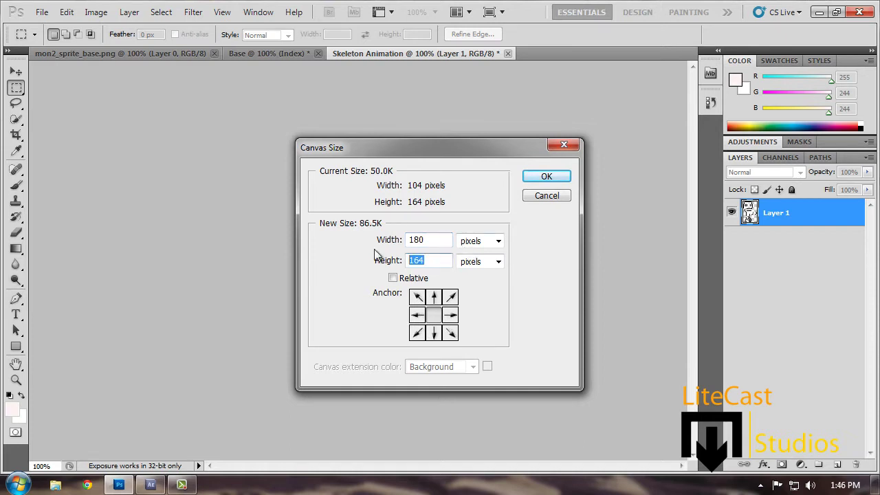
text(200)
click(529, 177)
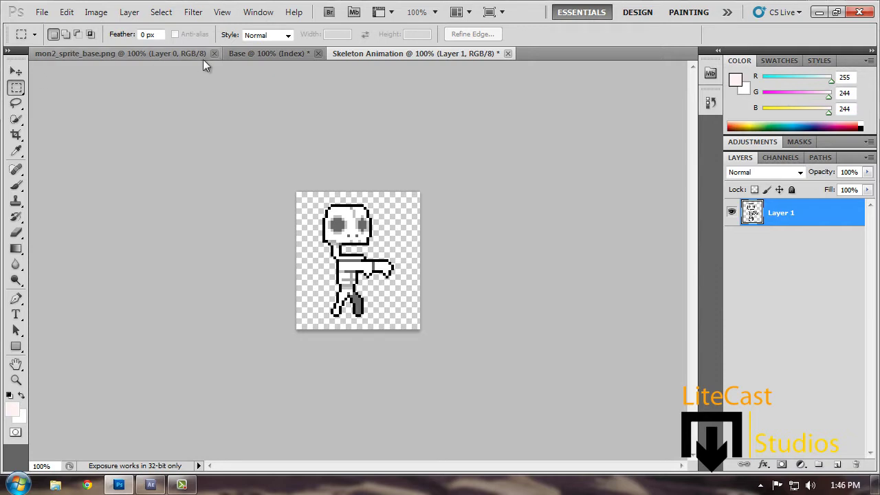
Step: Undo the enlargement, Indexed Color conversion and first pasted sprite in the Base document, back to its blank white background
click(232, 53)
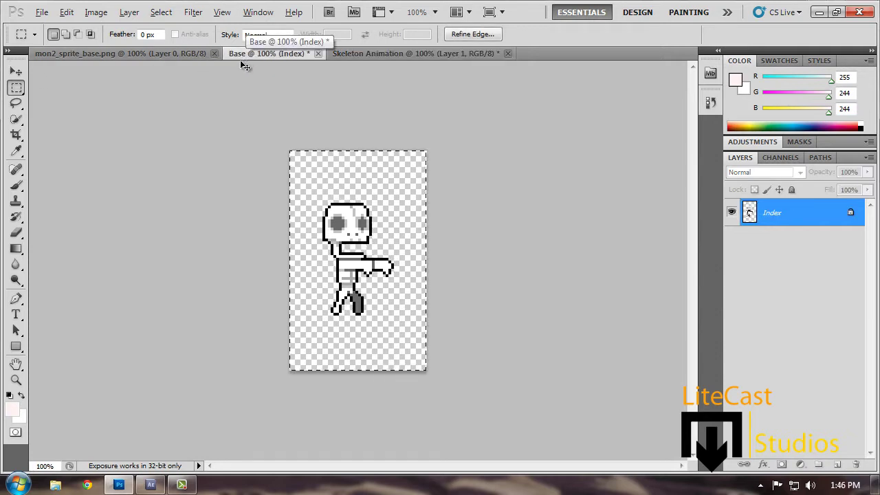
key(ctrl+z)
click(67, 13)
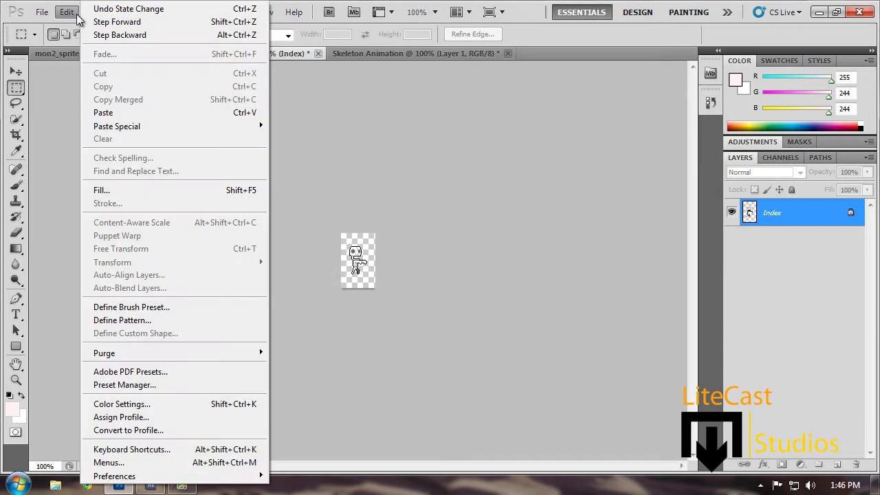
click(234, 36)
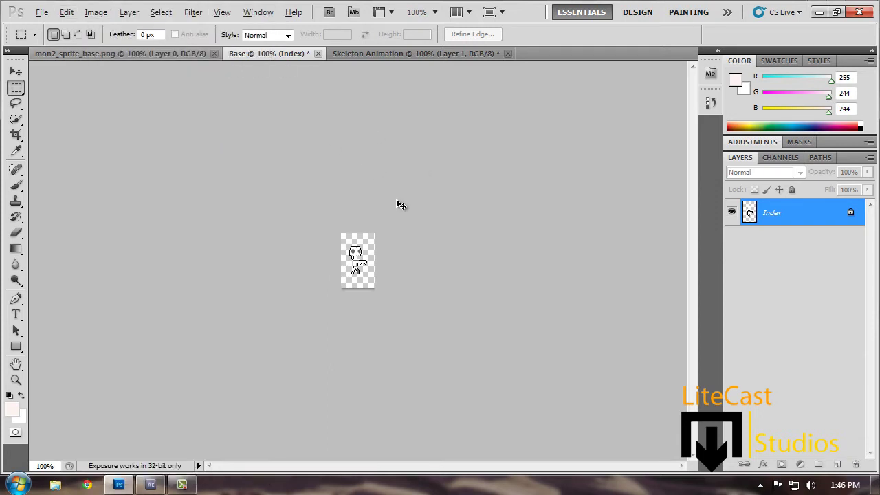
key(ctrl+alt+z)
key(ctrl+alt+z)
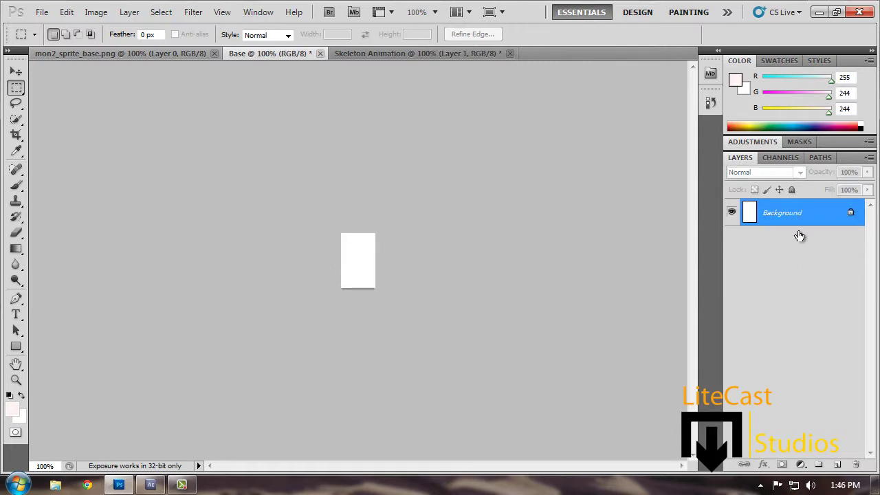
Step: Copy the second idle frame from mon2_sprite_base.png, paste it into the Base document, and hide the Background layer
click(82, 58)
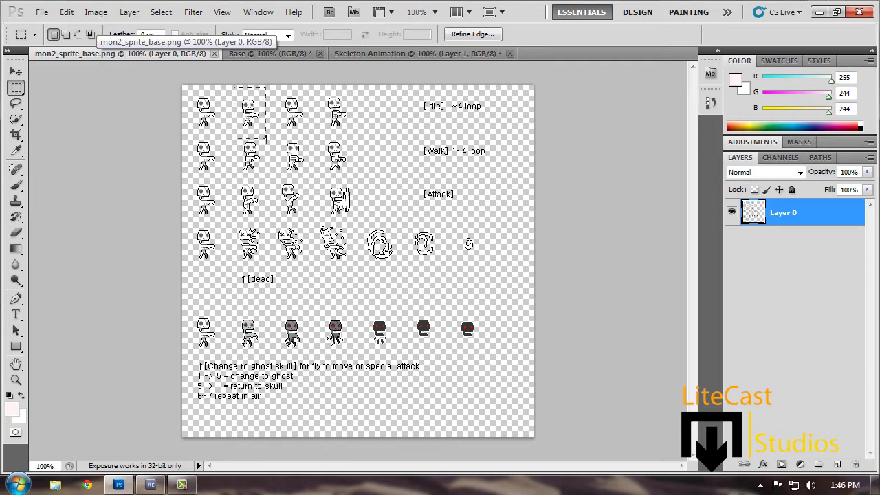
drag(266, 139, 270, 136)
key(ctrl+c)
click(272, 53)
key(ctrl+v)
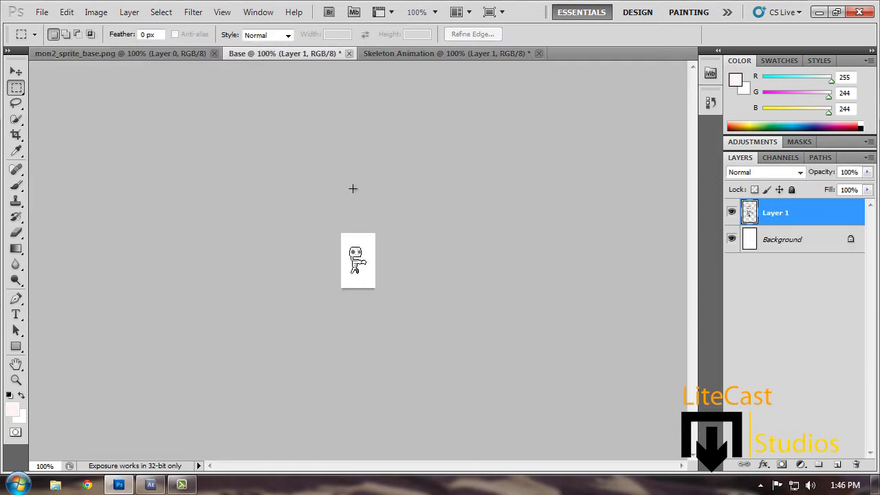
click(731, 239)
Step: Convert the Base image with the second frame to Indexed Color, discarding the hidden layer, with the Exact palette and forced colors None
click(95, 11)
mouse_move(206, 28)
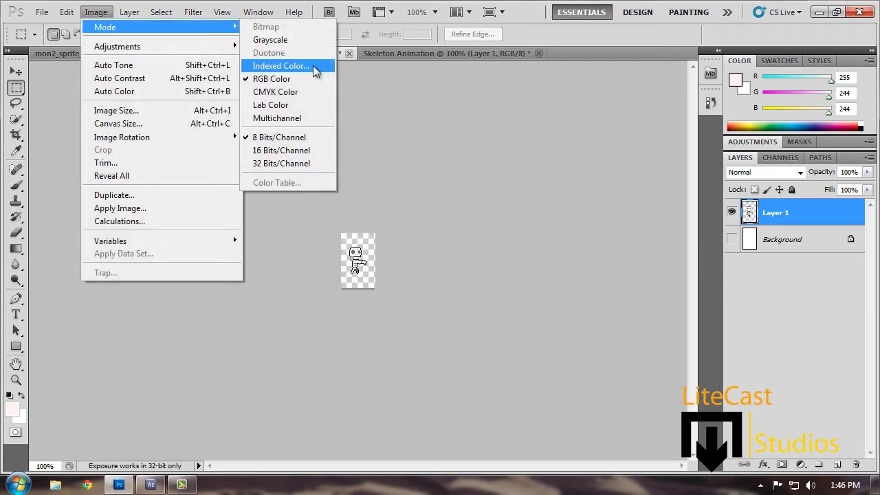
click(282, 65)
click(416, 193)
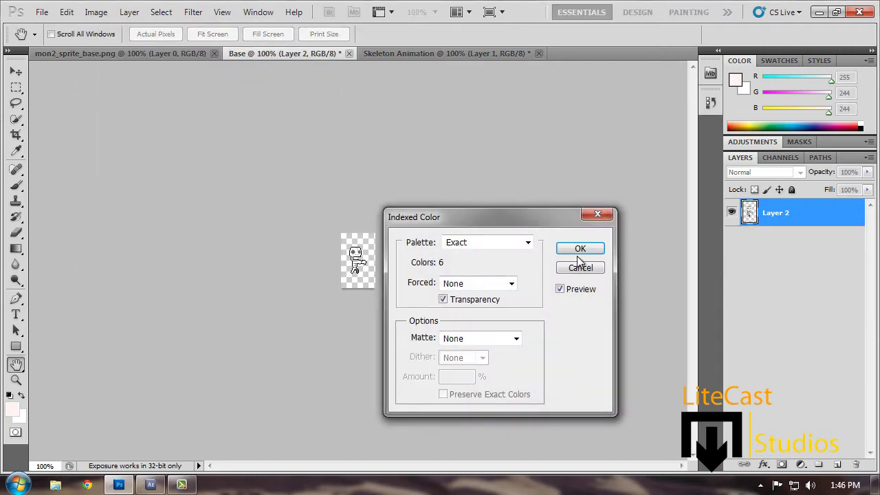
click(579, 252)
Step: Resize the indexed second frame in the Base document to 400 percent in width and height
click(96, 12)
click(151, 111)
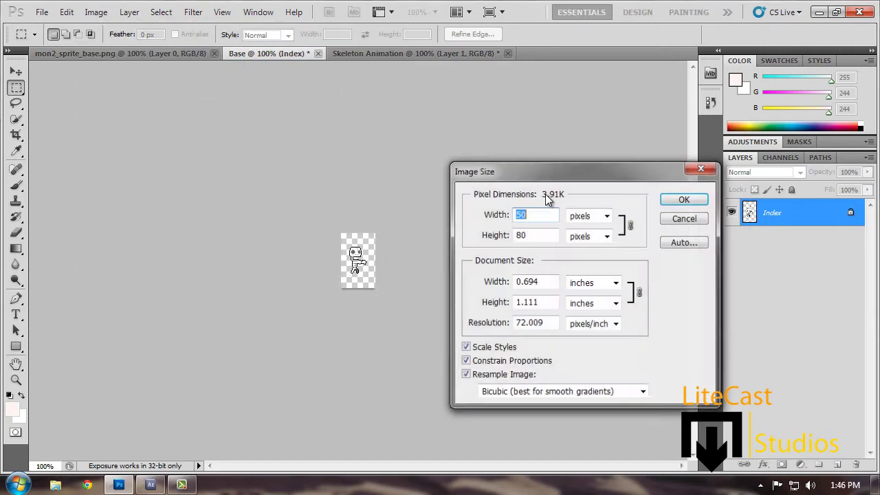
click(607, 216)
click(588, 227)
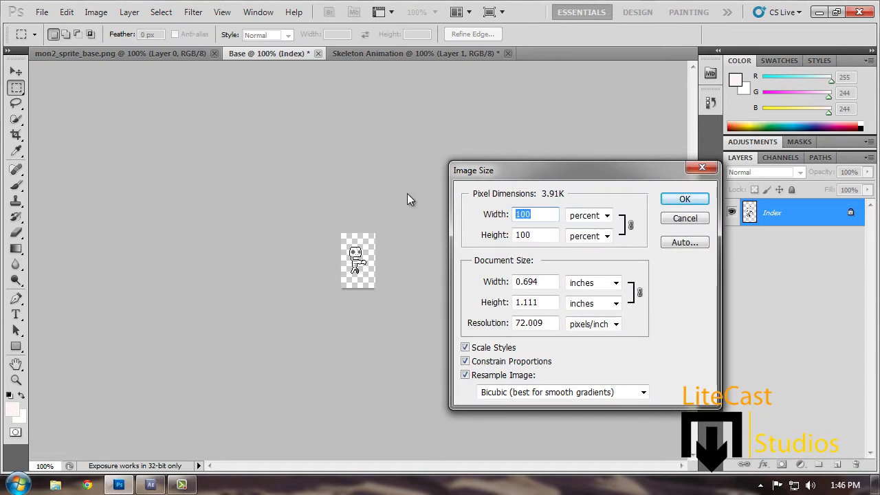
text(400)
key(Return)
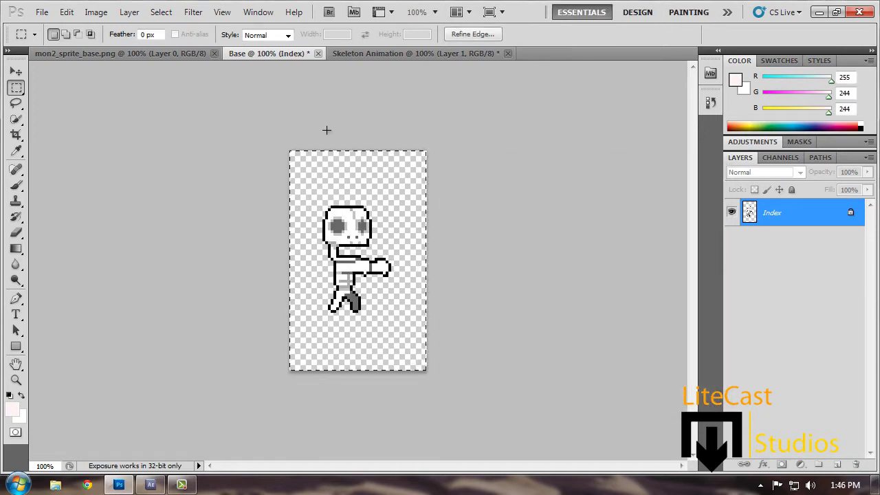
Step: Copy the enlarged second frame from the Base document and paste it as a new layer in the Skeleton Animation document
drag(142, 116, 496, 362)
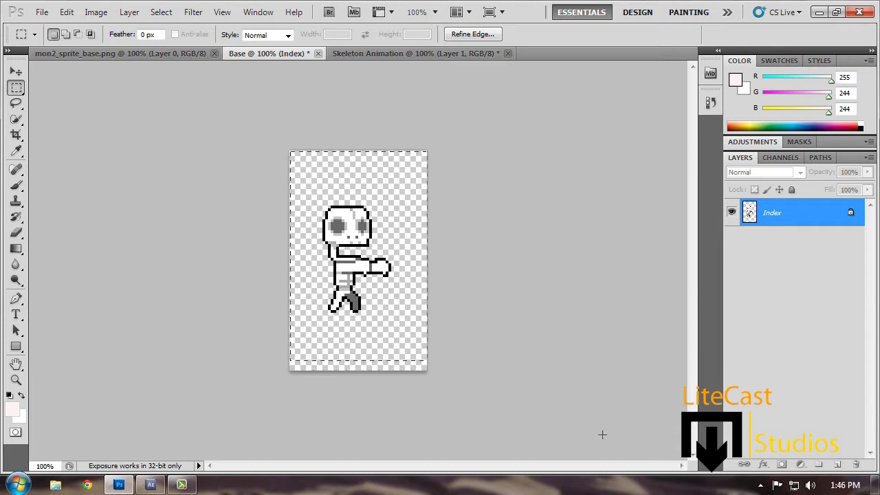
key(ctrl+c)
click(427, 55)
key(ctrl+v)
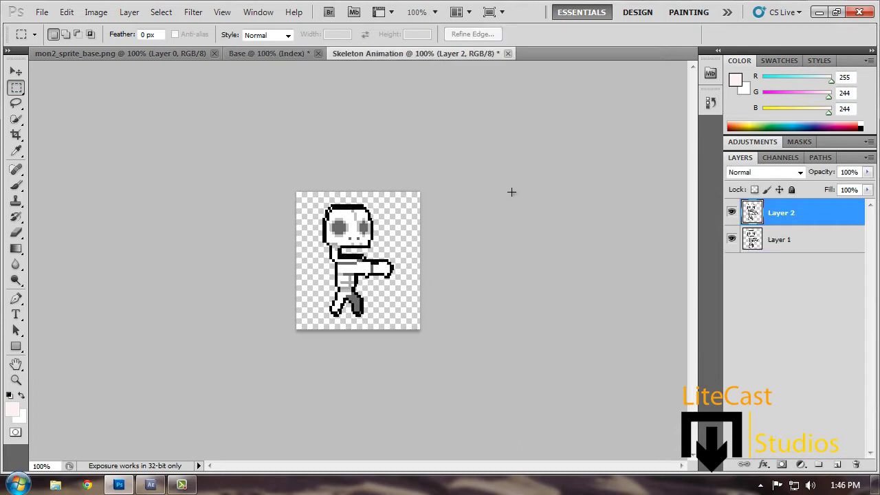
Step: Deselect in the Base document and undo the second frame's resize, conversion and paste, back to the blank background
click(235, 55)
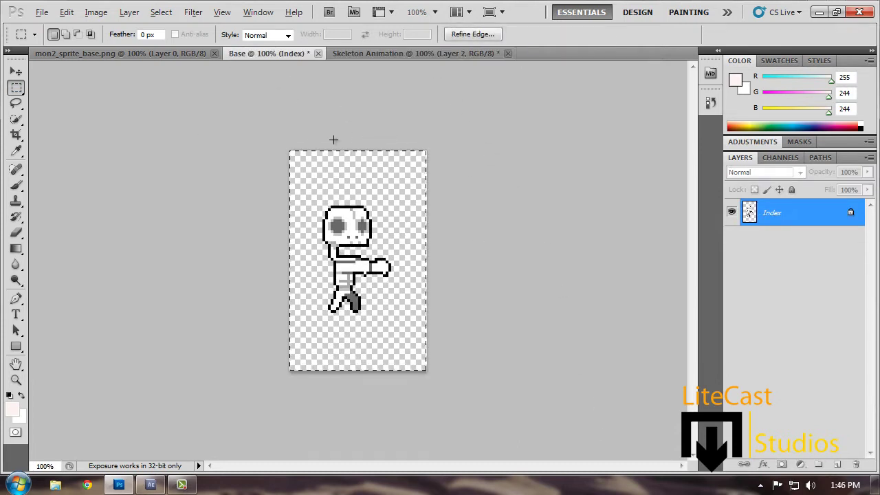
click(334, 140)
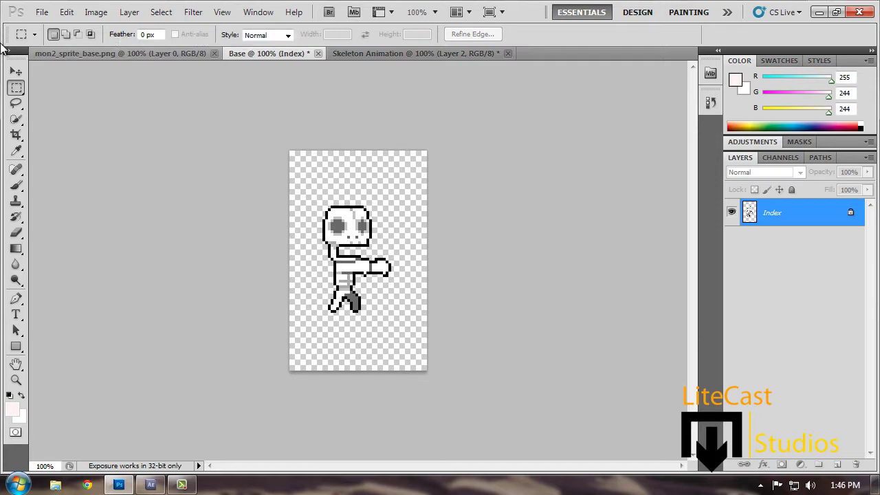
key(v)
key(ctrl+z)
key(ctrl+alt+z)
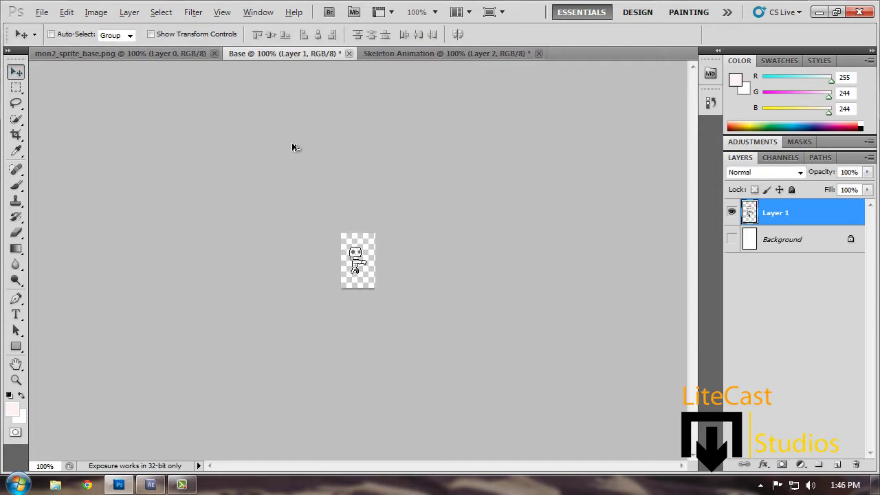
key(ctrl+alt+z)
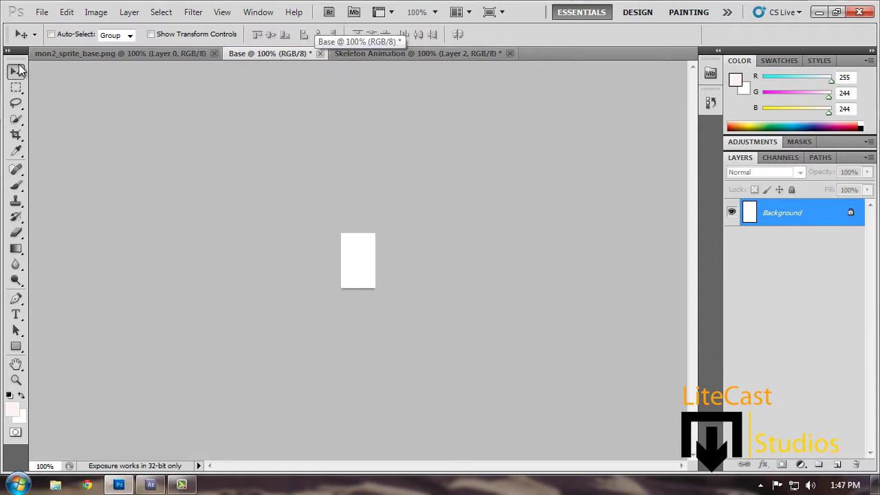
Step: Copy the third idle frame from mon2_sprite_base.png, paste it into the Base document, and hide the Background layer
click(65, 53)
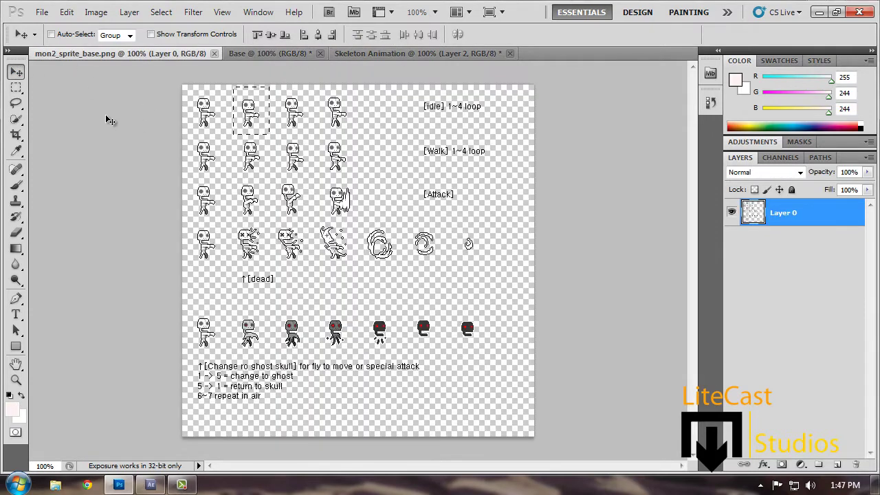
click(16, 87)
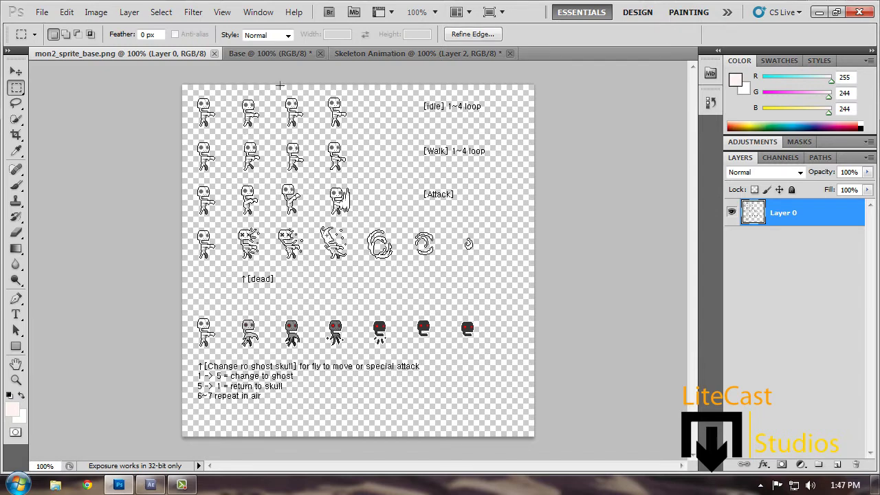
drag(276, 87, 313, 136)
click(276, 52)
key(ctrl+v)
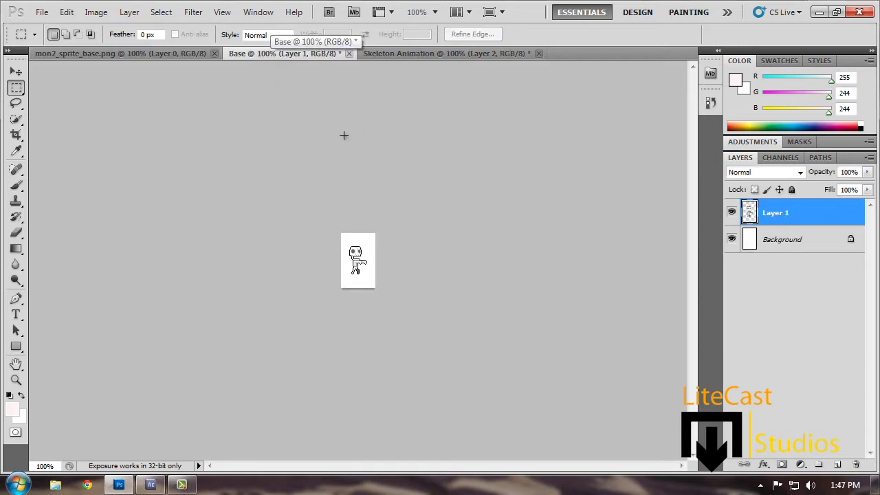
click(731, 239)
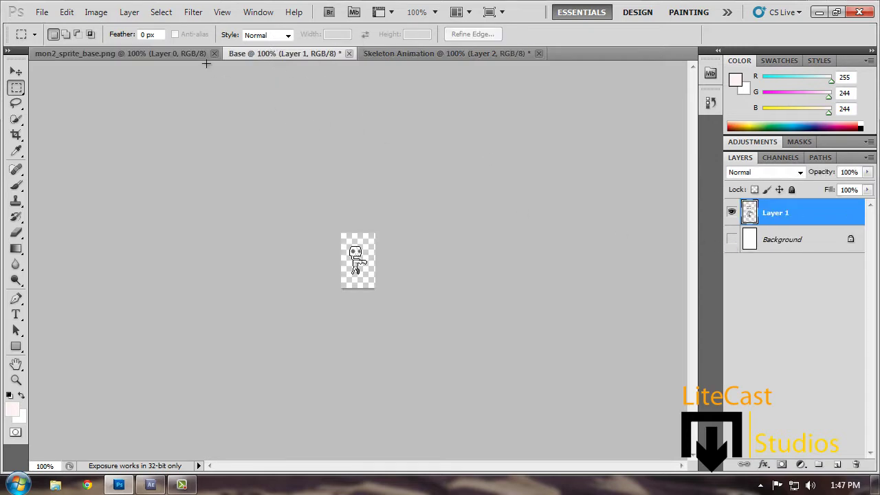
click(96, 12)
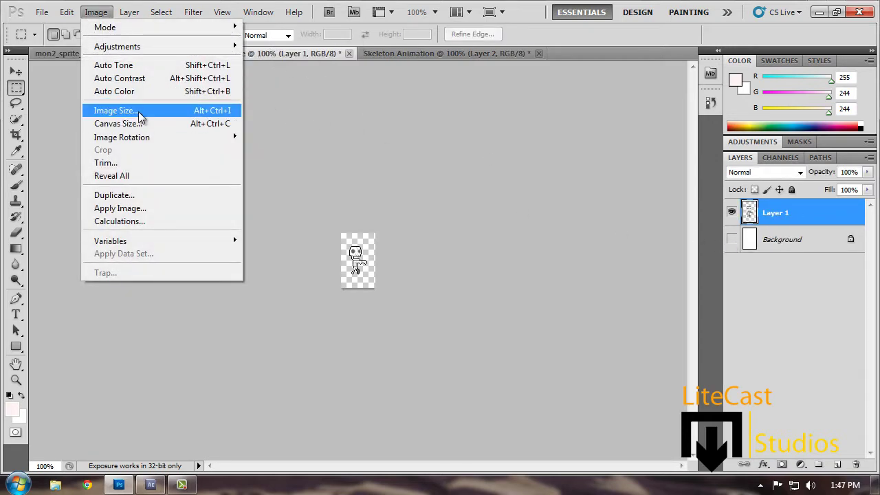
click(139, 114)
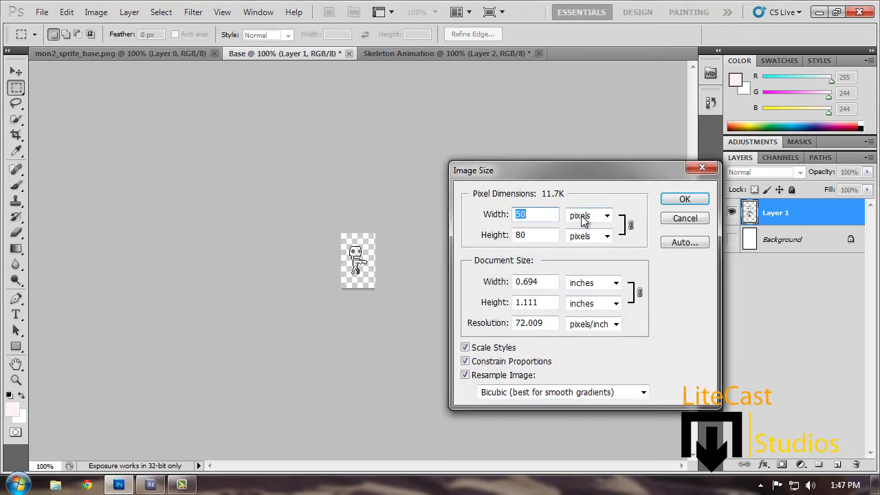
click(96, 11)
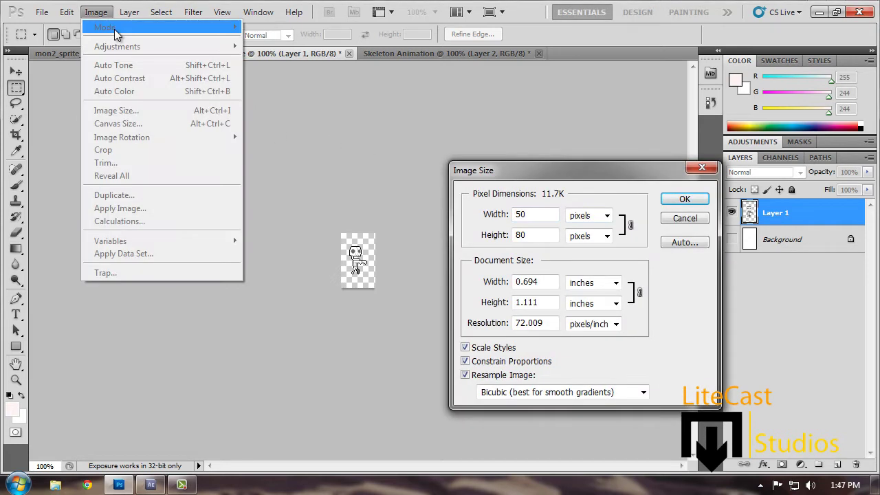
click(670, 219)
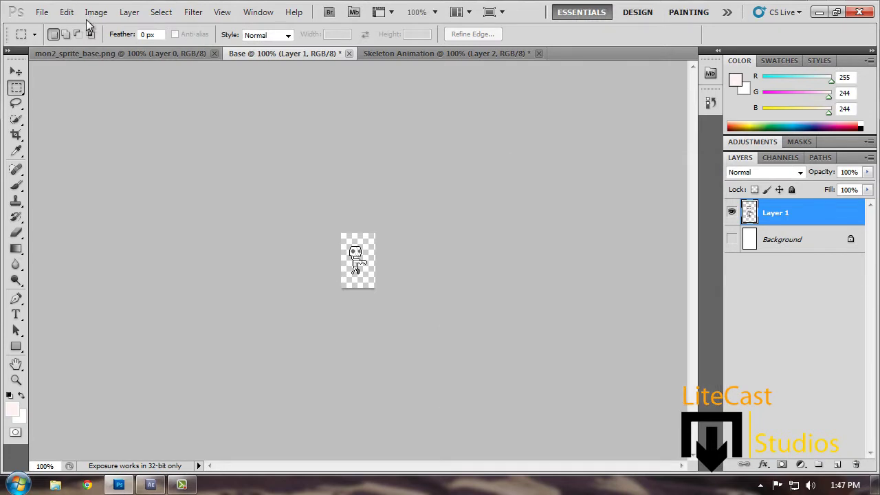
Step: Try to resize the third frame in the Base document to 400 percent with Bicubic resampling, and undo the resize
click(88, 17)
mouse_move(110, 28)
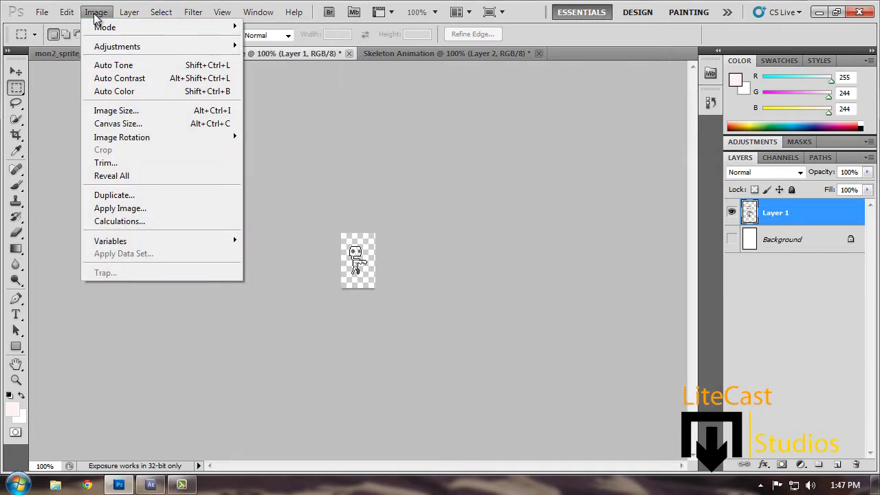
click(116, 111)
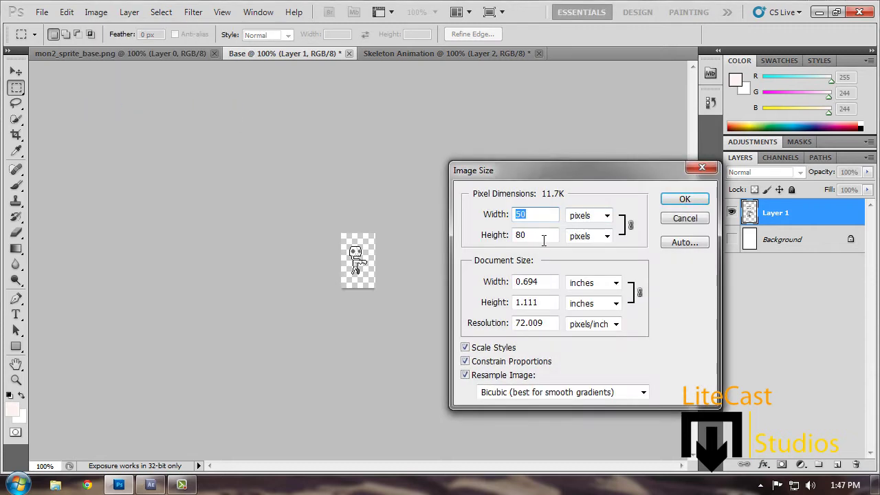
click(595, 218)
double_click(538, 214)
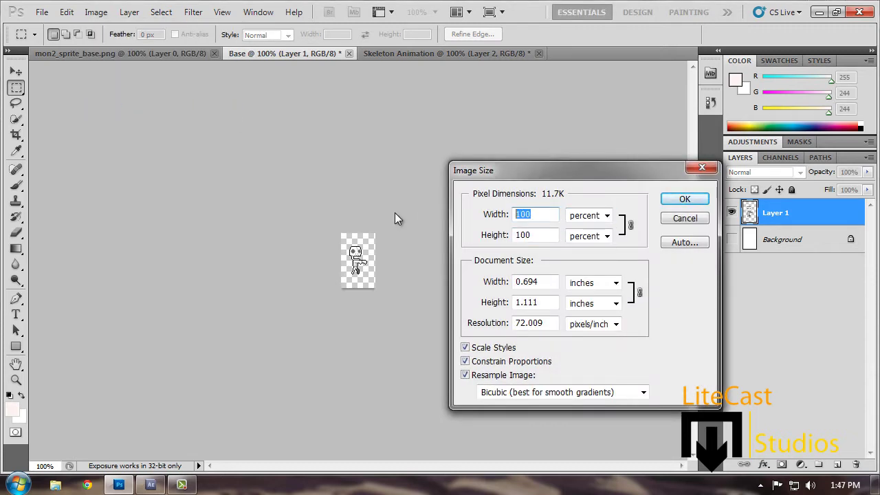
text(400)
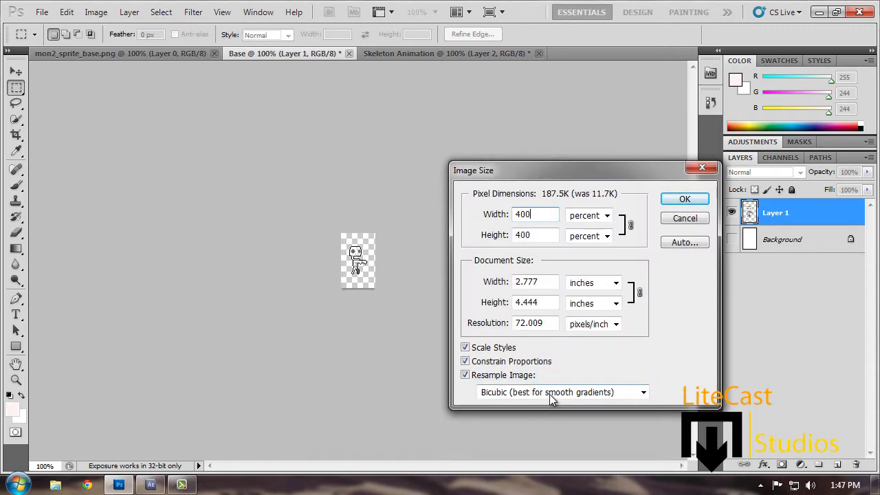
click(683, 199)
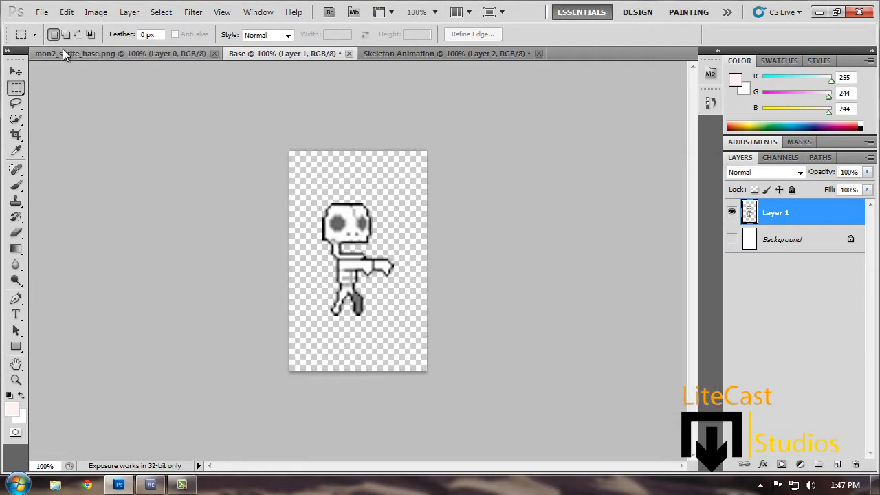
key(ctrl+z)
Step: Resize the third frame in the Base document to 400 percent in width and height with Nearest Neighbor resampling
click(96, 12)
click(142, 111)
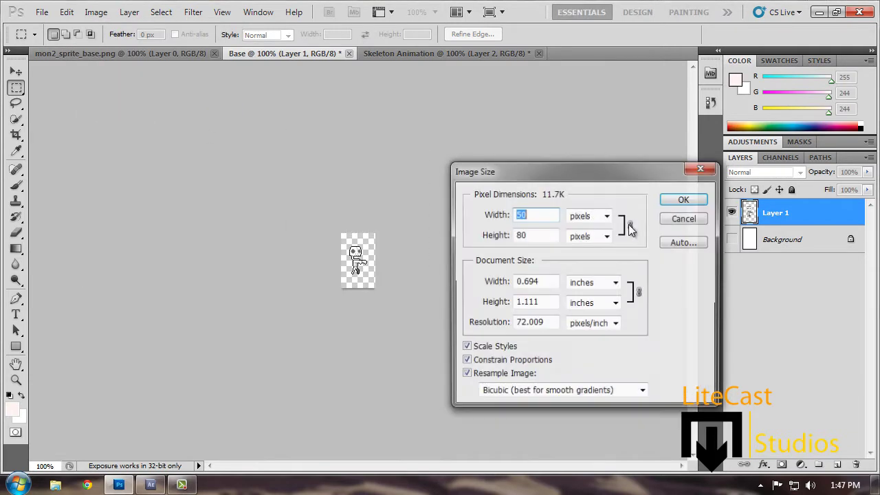
click(592, 216)
click(596, 228)
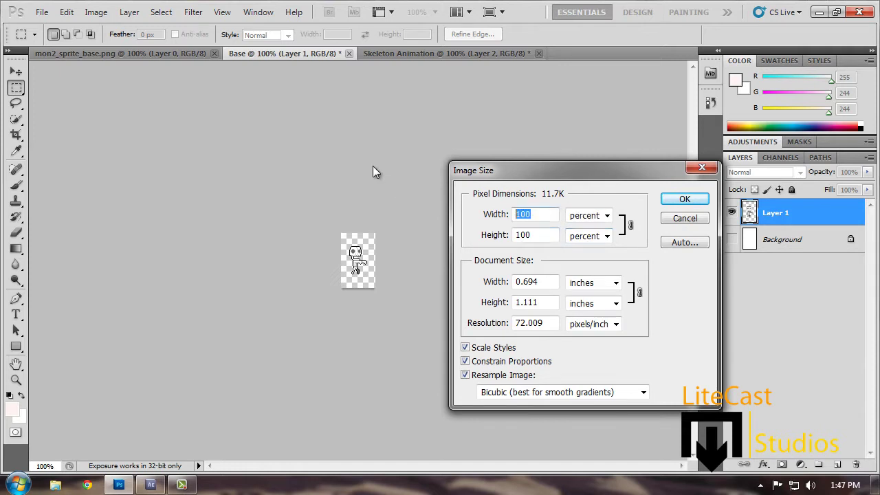
text(400)
click(560, 389)
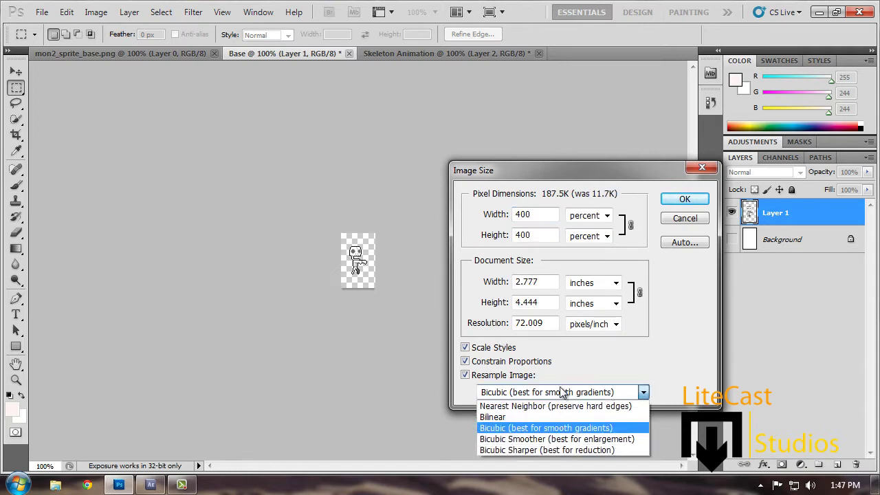
click(552, 402)
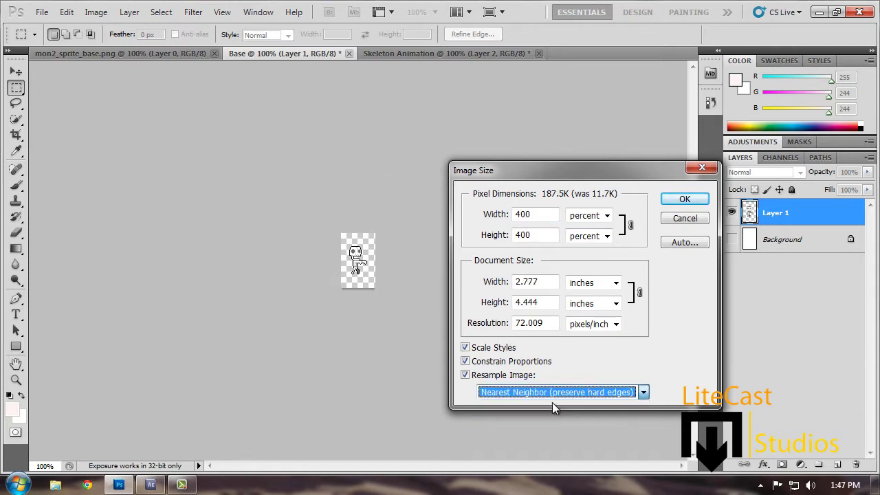
click(627, 396)
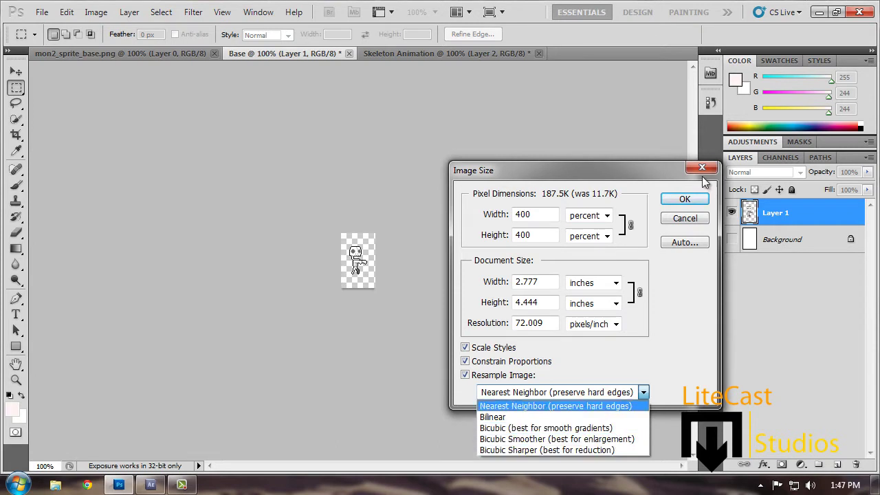
click(685, 198)
click(685, 199)
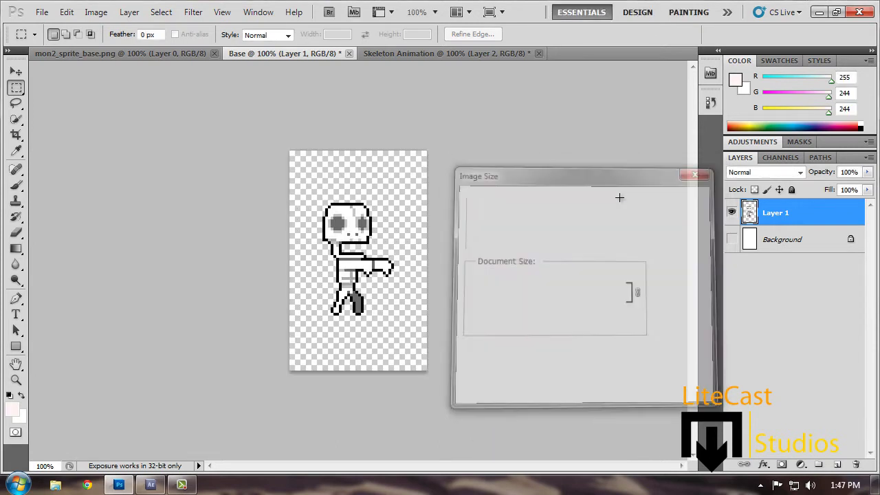
Step: Copy the whole enlarged third frame and paste it as a new layer in the Skeleton Animation document
key(ctrl+a)
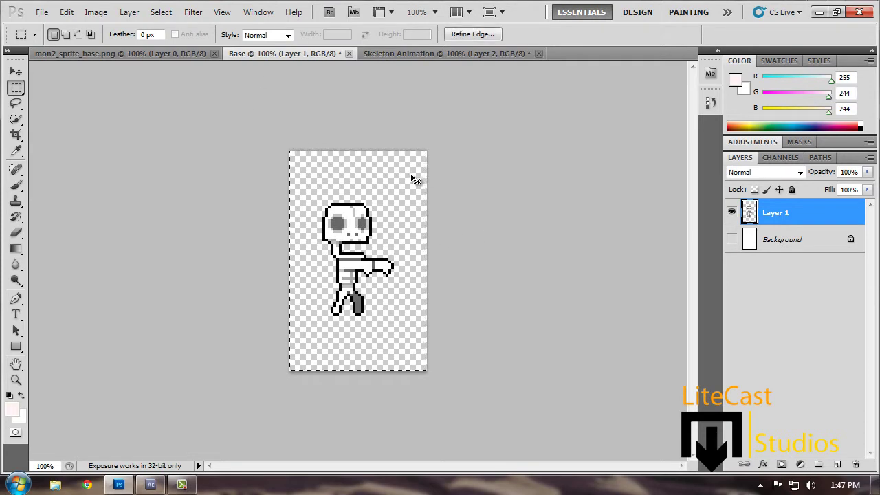
click(450, 55)
key(ctrl+v)
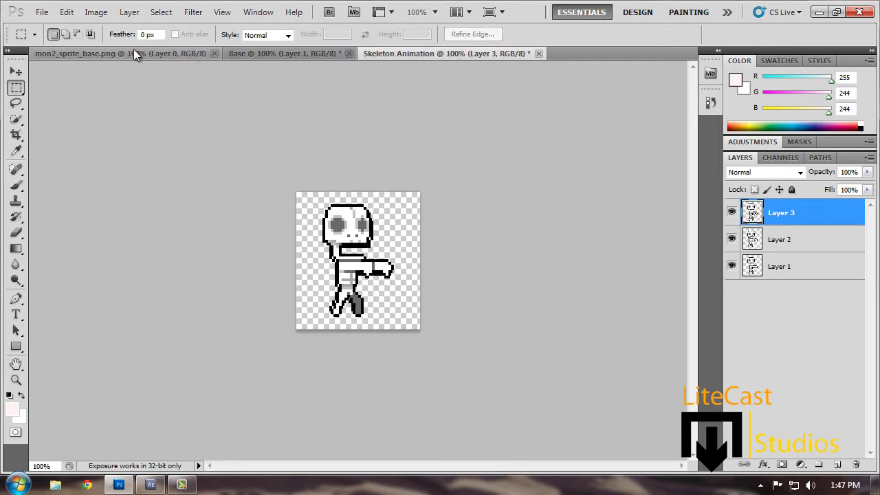
Step: Select the fourth idle frame in mon2_sprite_base.png and step the Base document back to its blank, original-size background
click(136, 53)
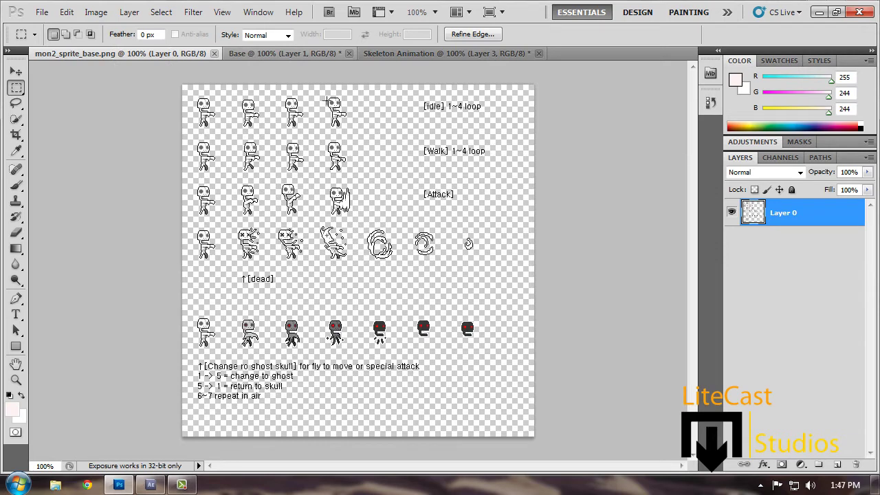
drag(351, 145, 354, 137)
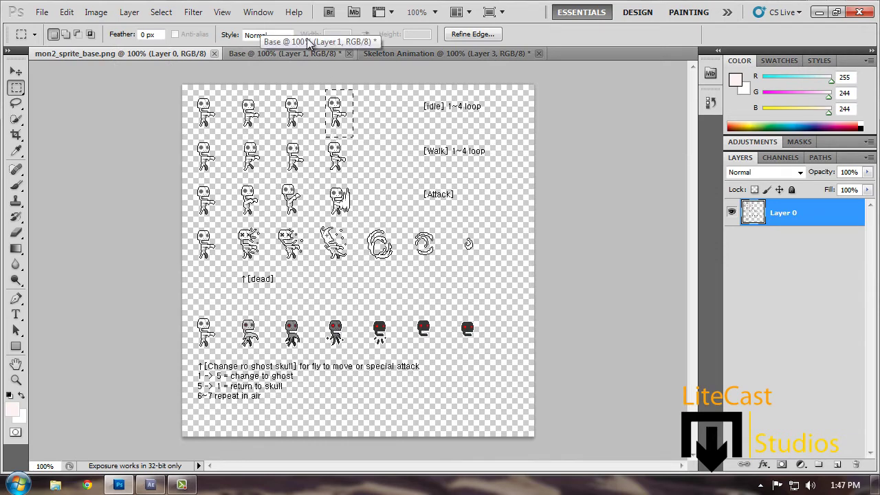
click(289, 54)
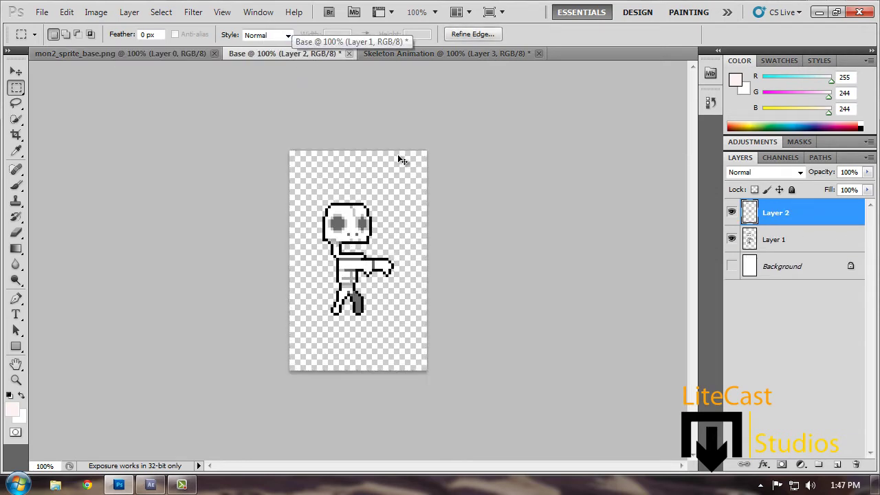
key(ctrl+alt+z)
key(ctrl+alt+z)
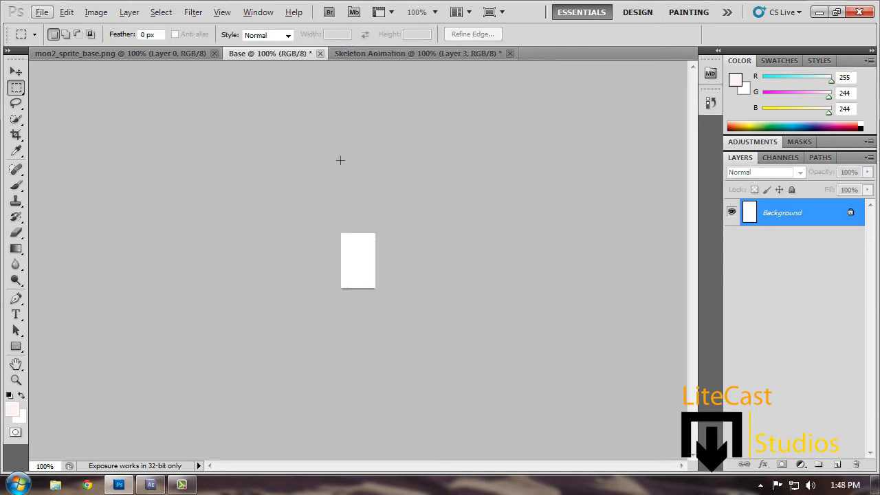
key(ctrl+c)
click(447, 192)
Step: Copy the selected fourth idle frame from mon2_sprite_base.png, paste it into the Base document, and hide the Background layer
click(146, 55)
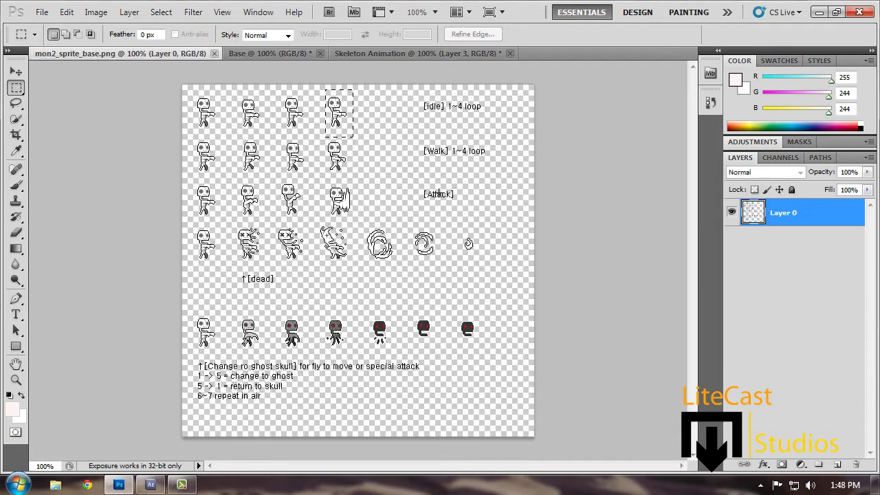
key(ctrl+c)
click(275, 53)
key(ctrl+v)
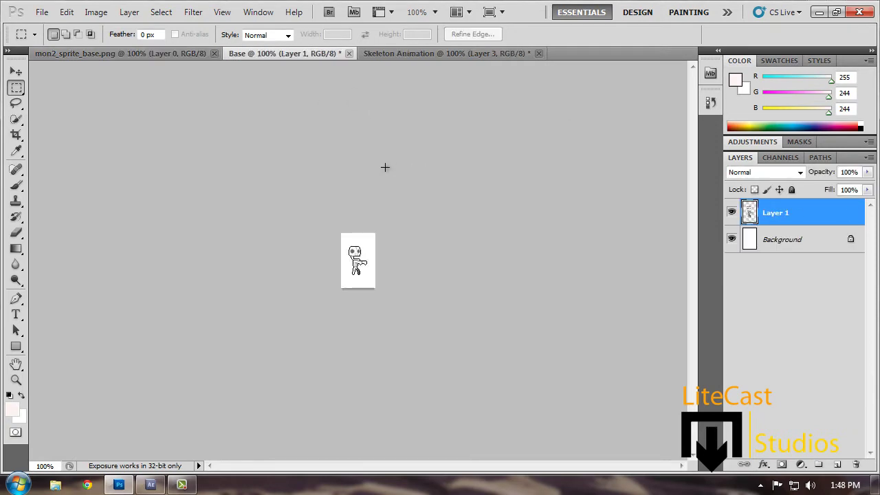
click(732, 240)
Step: Resize the fourth frame in the Base document to 400 percent in width and height with Nearest Neighbor resampling
click(99, 19)
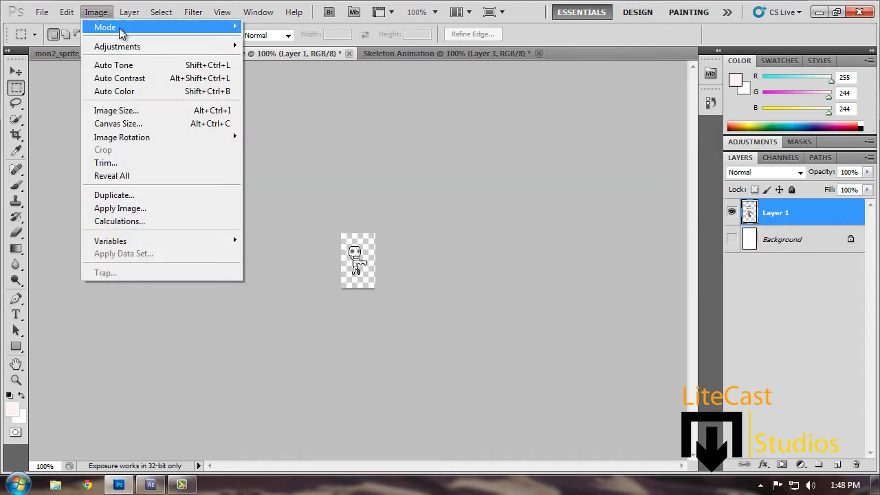
click(116, 110)
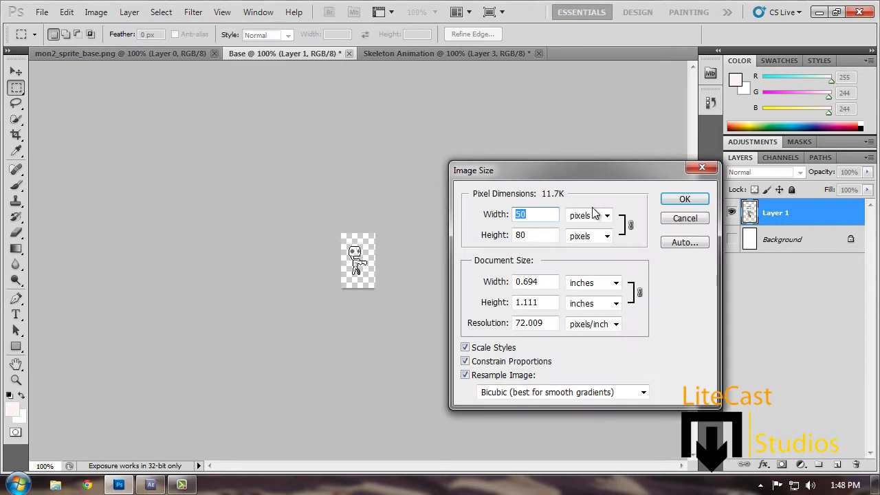
click(593, 215)
click(594, 229)
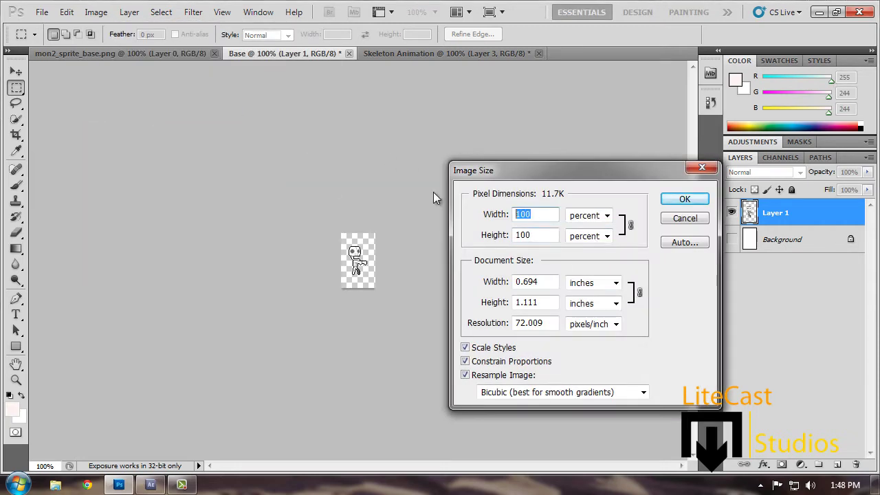
text(400)
click(621, 398)
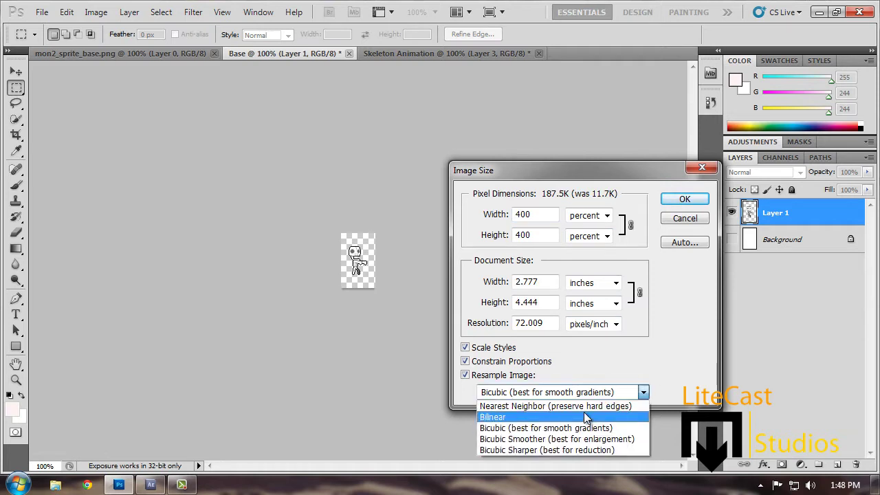
click(582, 404)
click(683, 200)
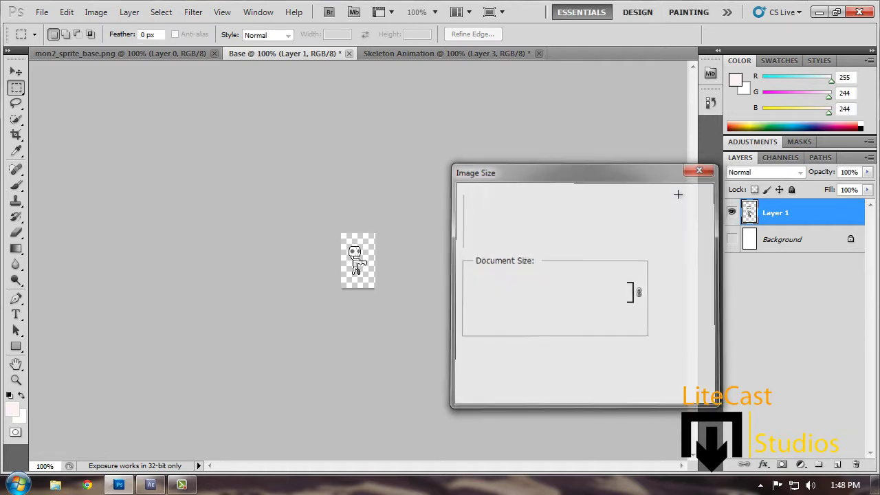
Step: Copy the whole enlarged fourth frame and paste it as a new layer in the Skeleton Animation document
key(ctrl+a)
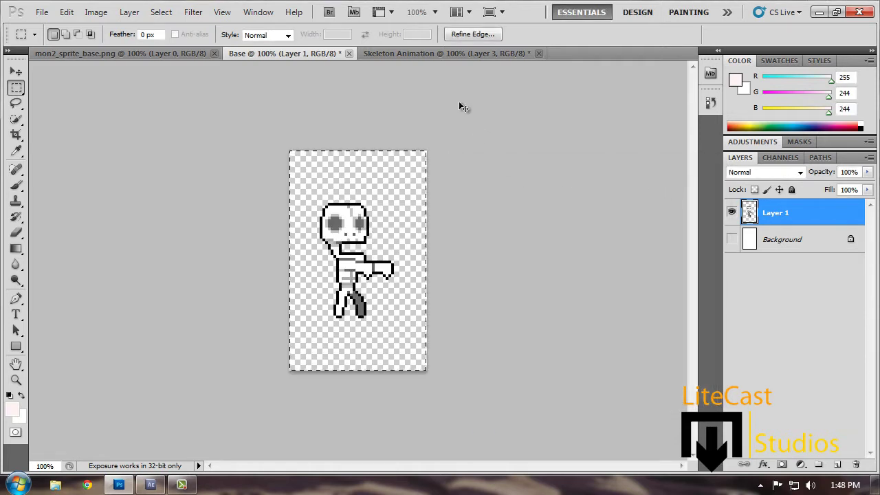
click(442, 58)
key(ctrl+v)
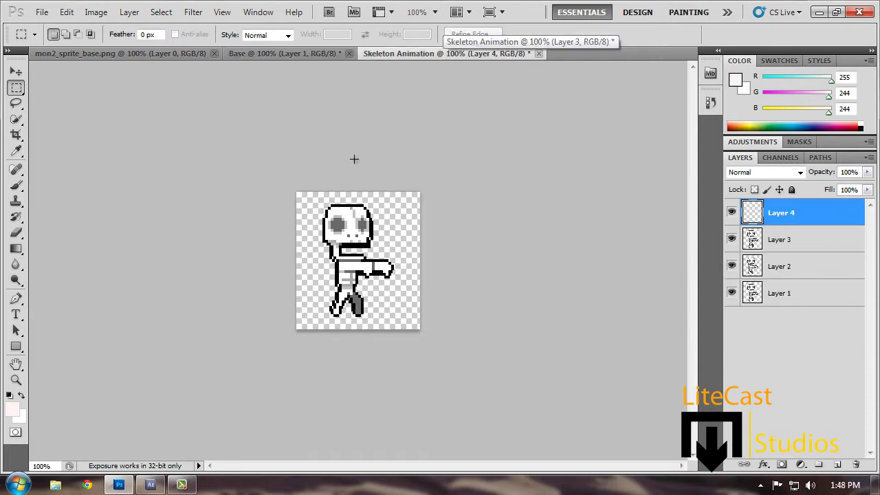
Step: Close the Base and Skeleton Animation documents without saving, and close mon2_sprite_base.png
click(308, 58)
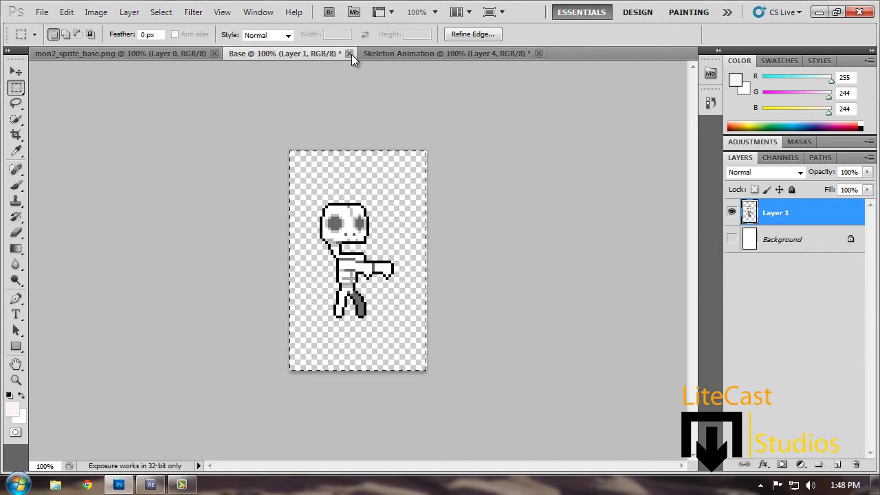
click(350, 54)
click(467, 195)
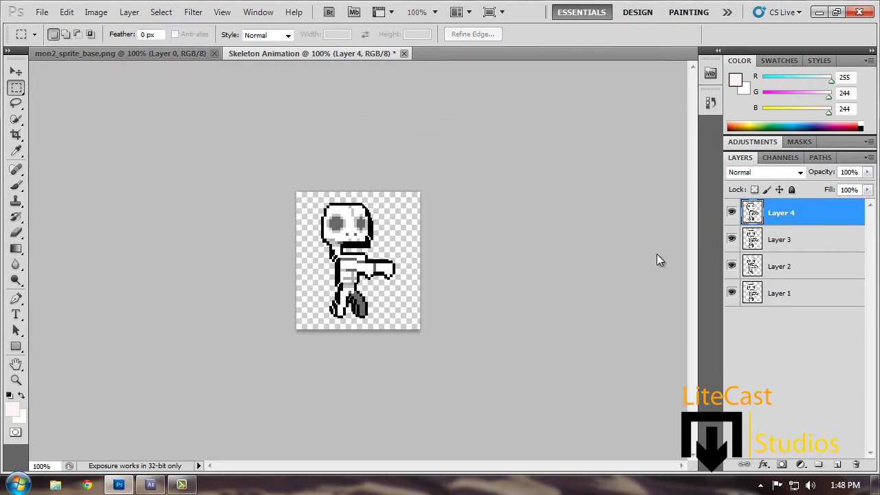
click(405, 53)
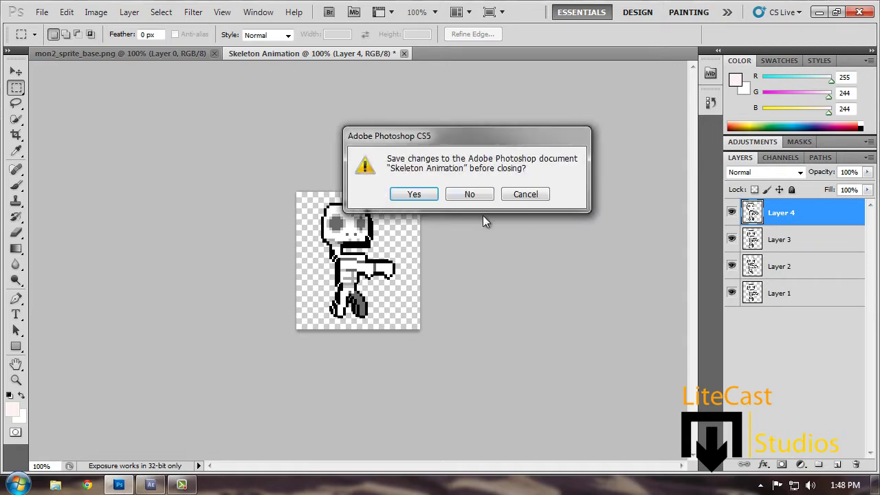
click(470, 195)
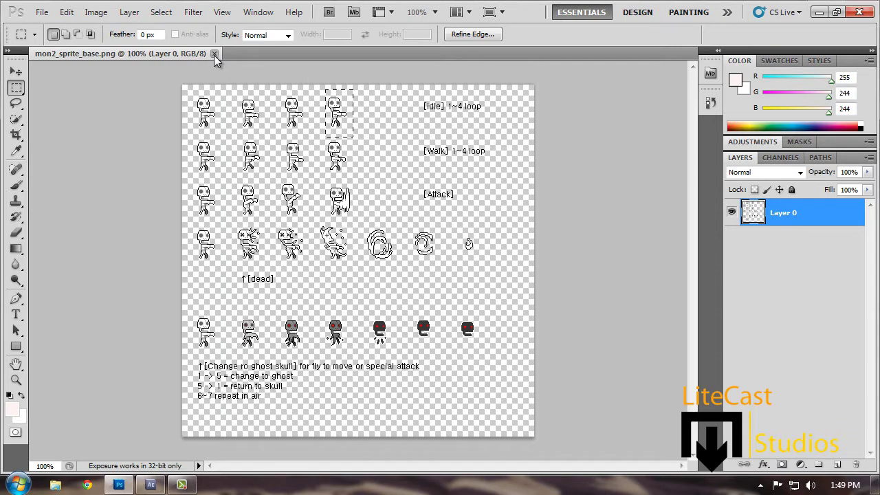
click(215, 54)
click(42, 12)
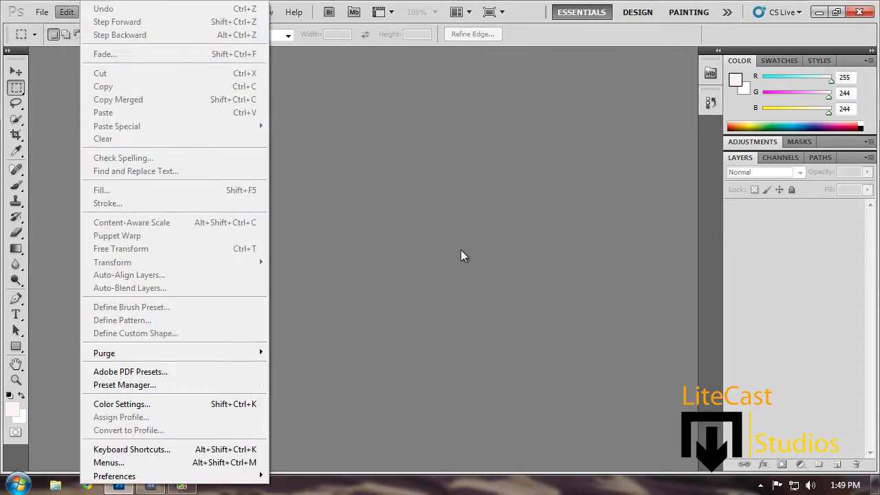
Step: Open the Skull Animation video from the Preview project files of the Retro 8-Bit Game Scene tutorial on Local Disk (G:)
click(464, 255)
click(55, 486)
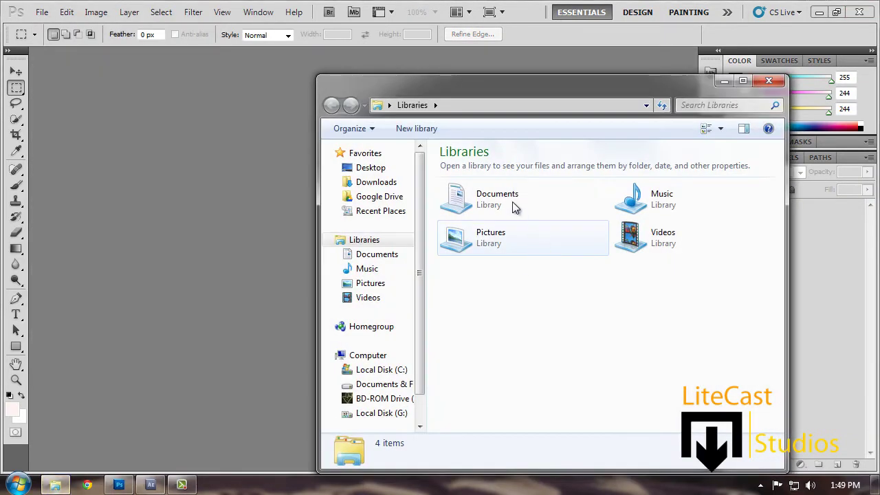
click(399, 413)
double_click(458, 173)
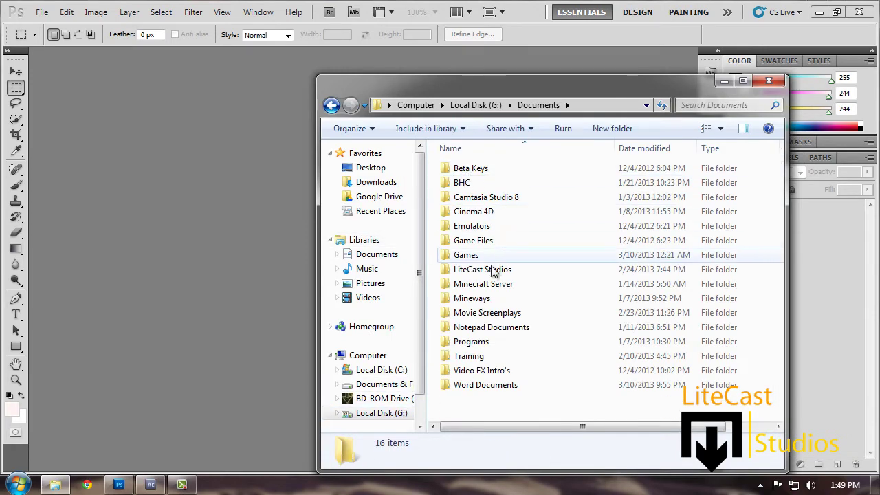
double_click(494, 271)
double_click(467, 357)
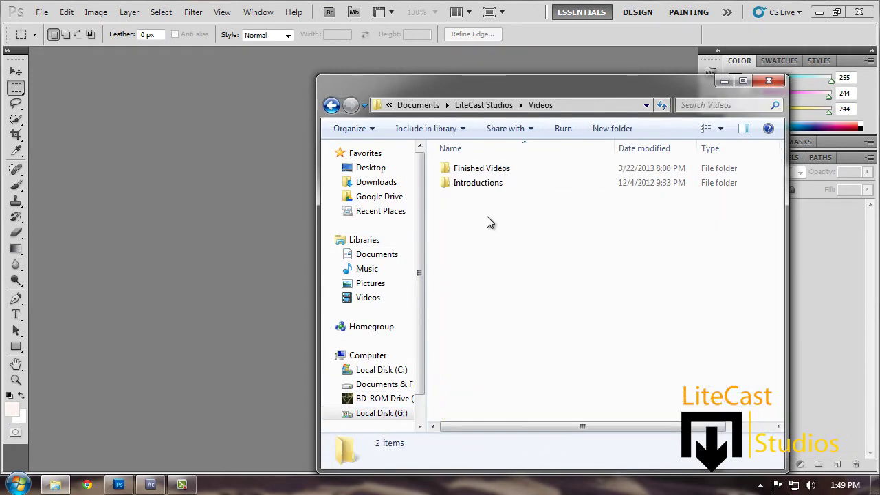
double_click(498, 256)
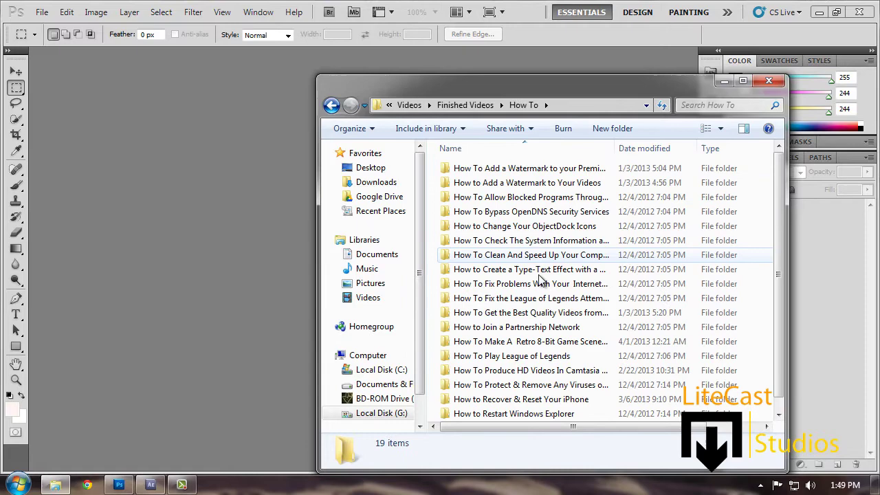
double_click(530, 338)
double_click(478, 225)
double_click(472, 189)
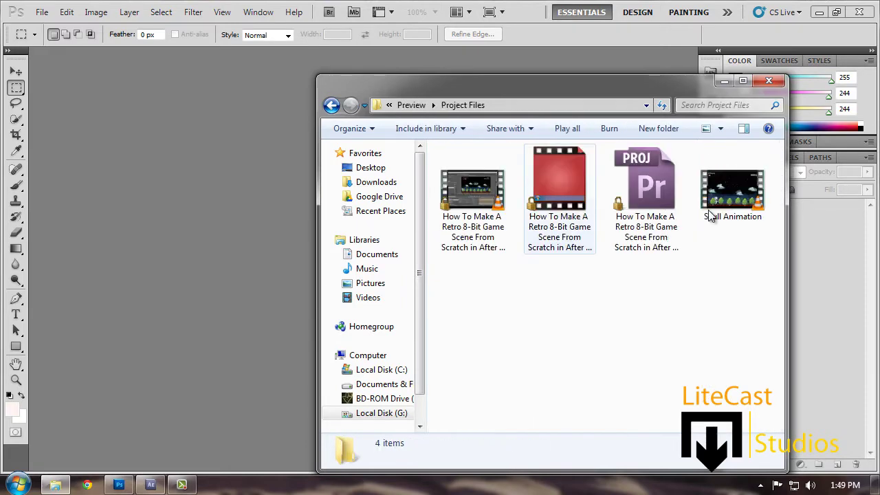
double_click(715, 198)
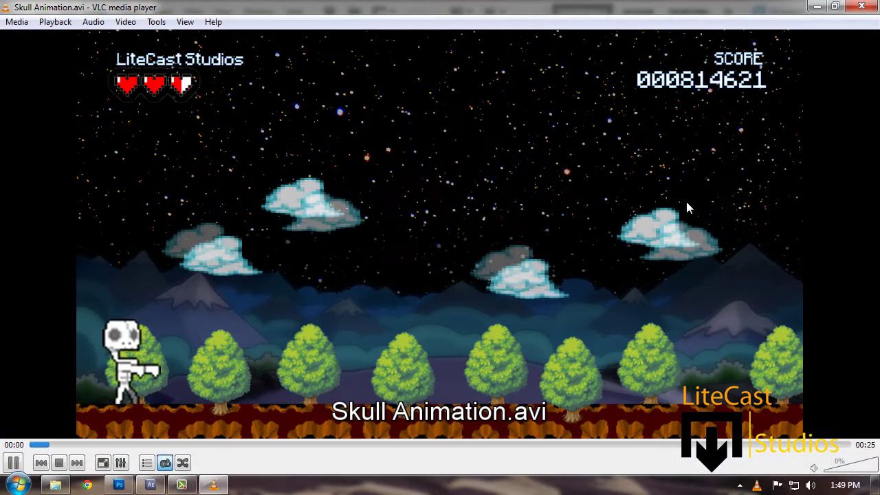
Step: Preview the skeleton's walk in Skull Animation.avi, skip ahead to about 00:13, and close the player and the folder window
key(space)
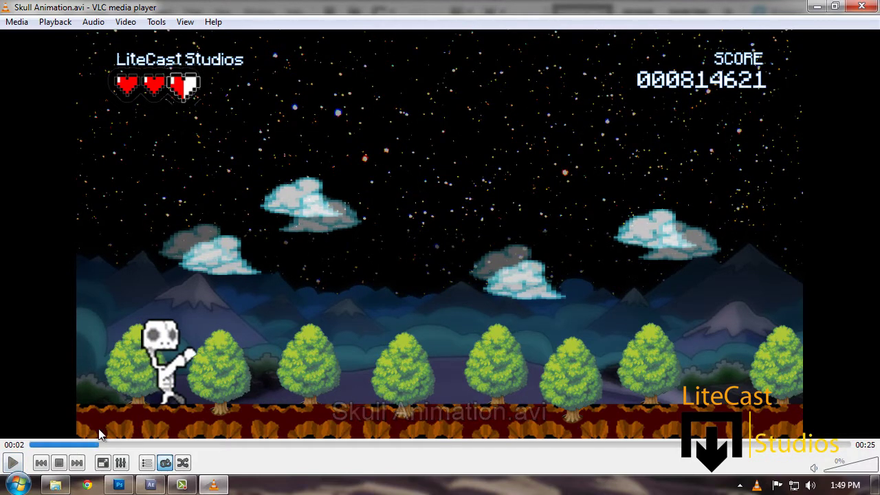
click(19, 463)
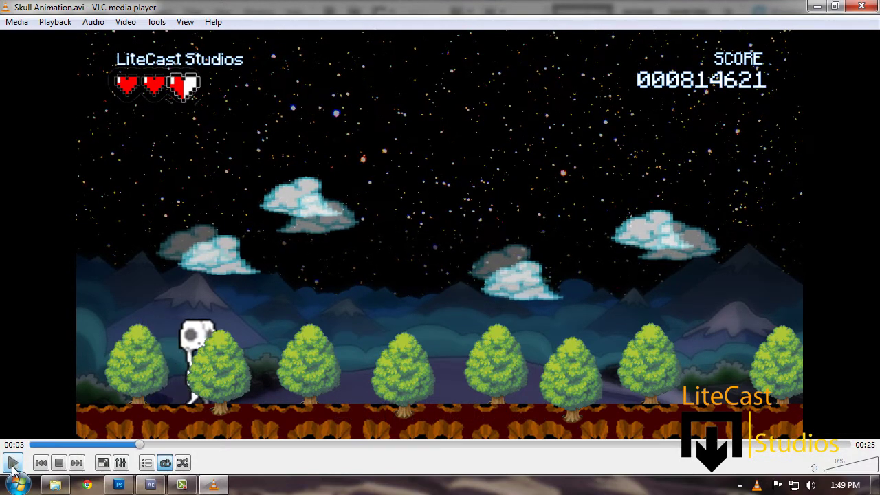
key(space)
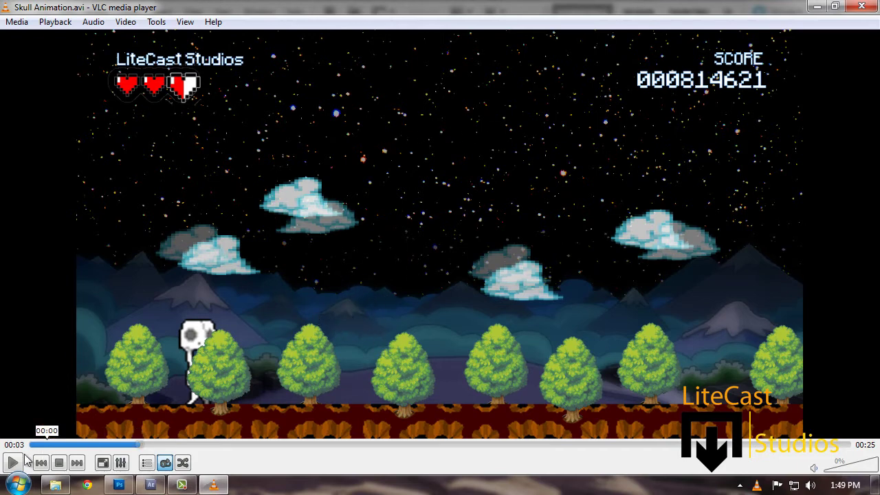
click(471, 444)
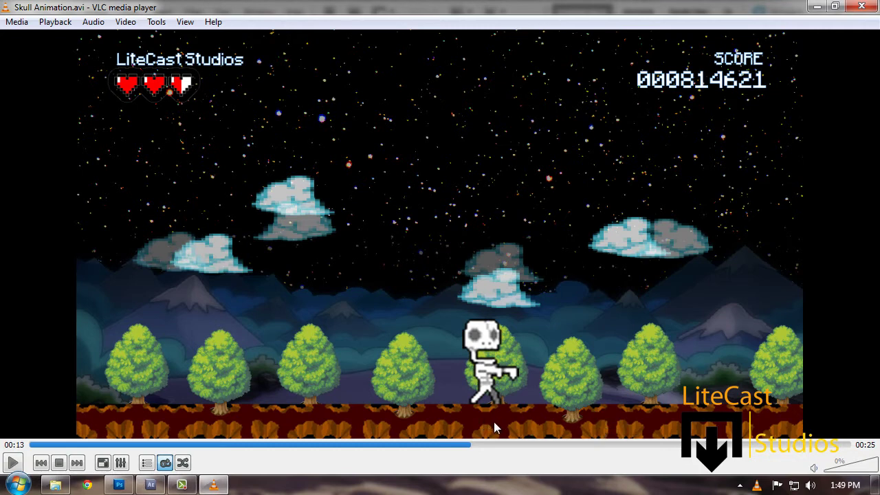
click(861, 9)
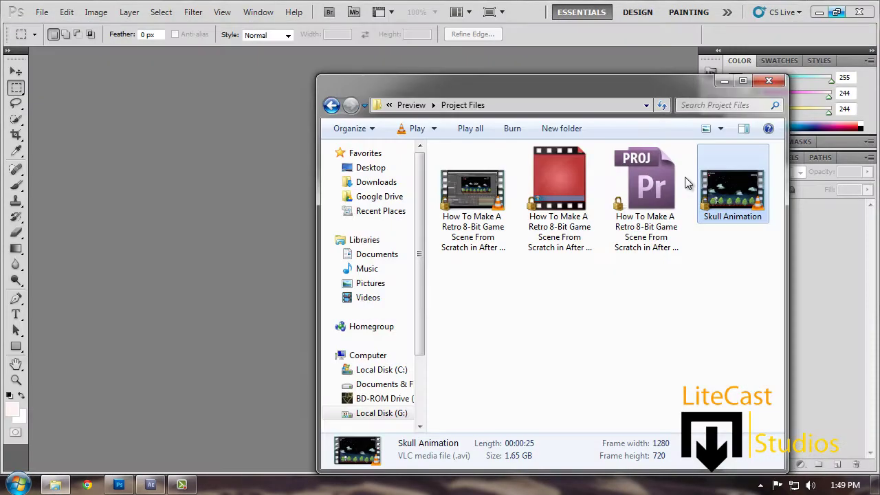
click(769, 81)
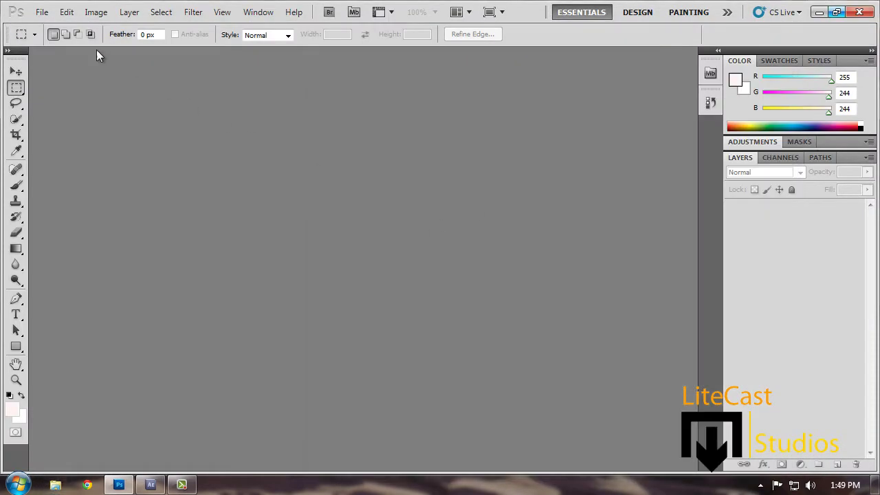
Step: Open the nethack.gif sprite sheet from within the Retro folder
click(41, 12)
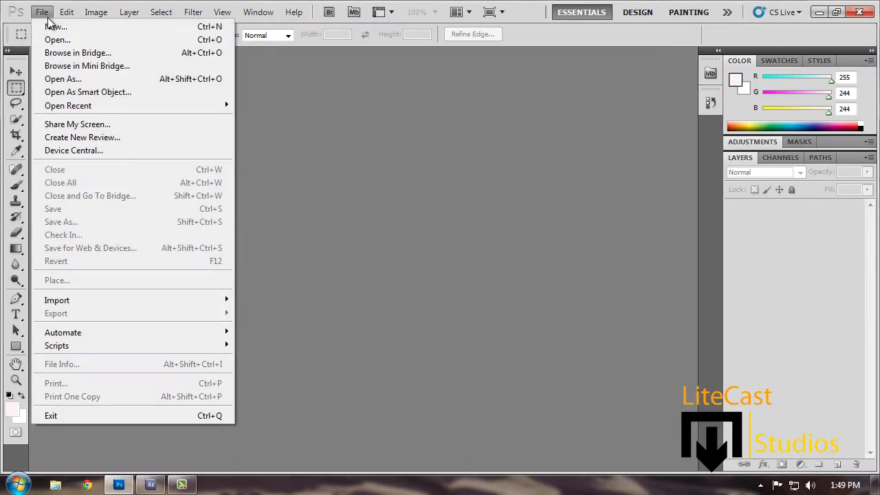
click(77, 38)
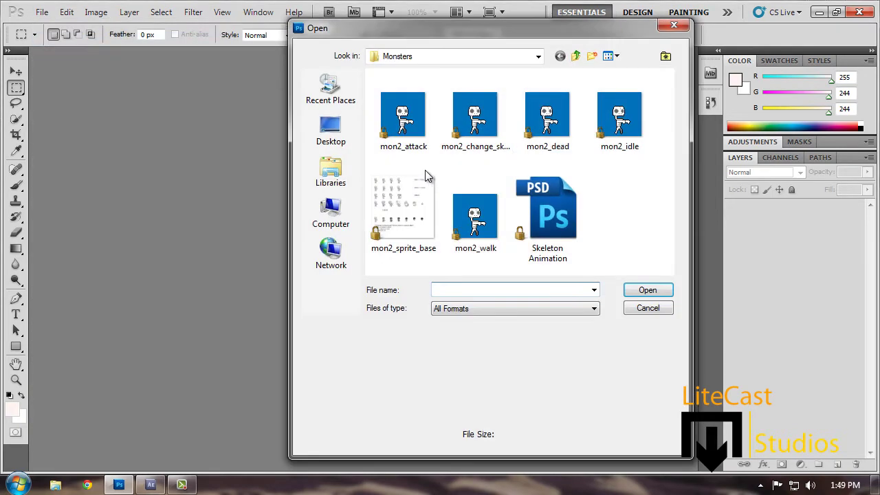
click(574, 56)
double_click(491, 90)
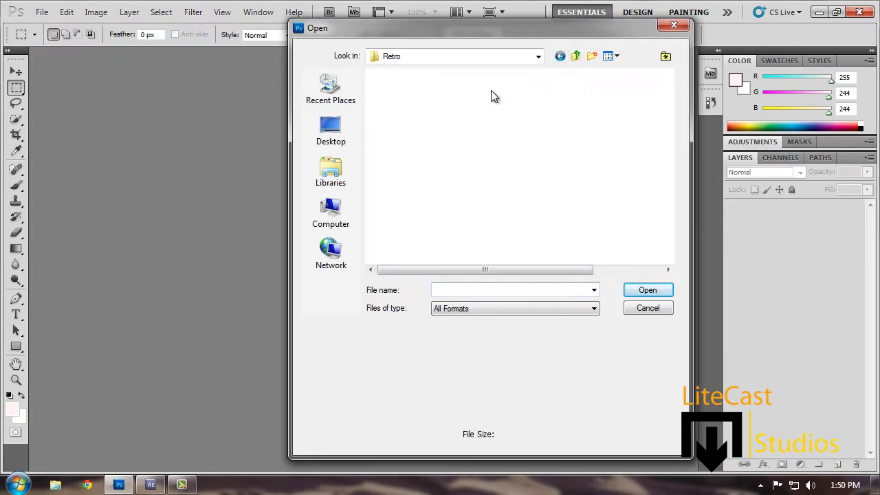
double_click(436, 158)
double_click(566, 110)
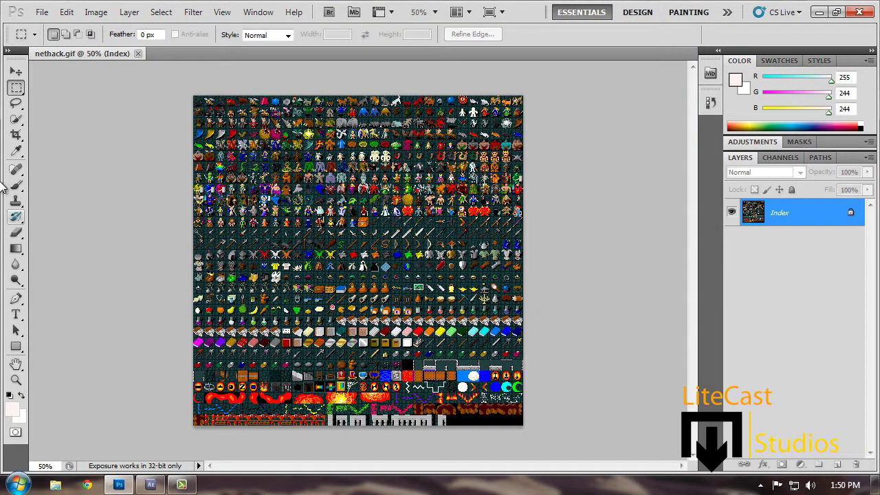
Step: Select the wide brown and dark-red ground strip in the lower-right corner of nethack.gif with the rectangular marquee
click(434, 11)
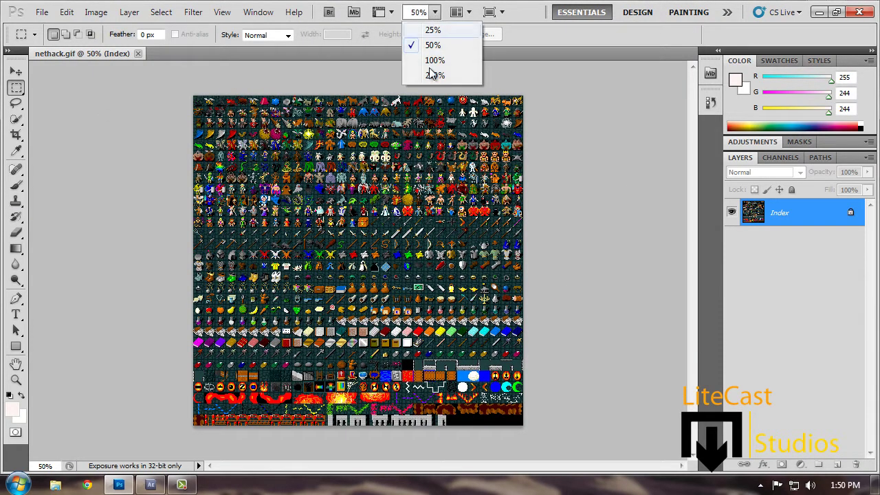
click(420, 14)
text(400)
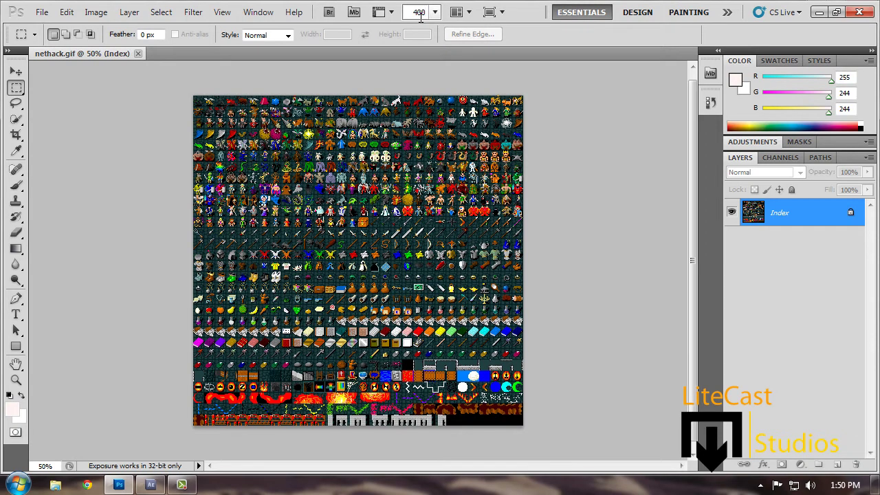
key(Return)
drag(693, 260, 692, 398)
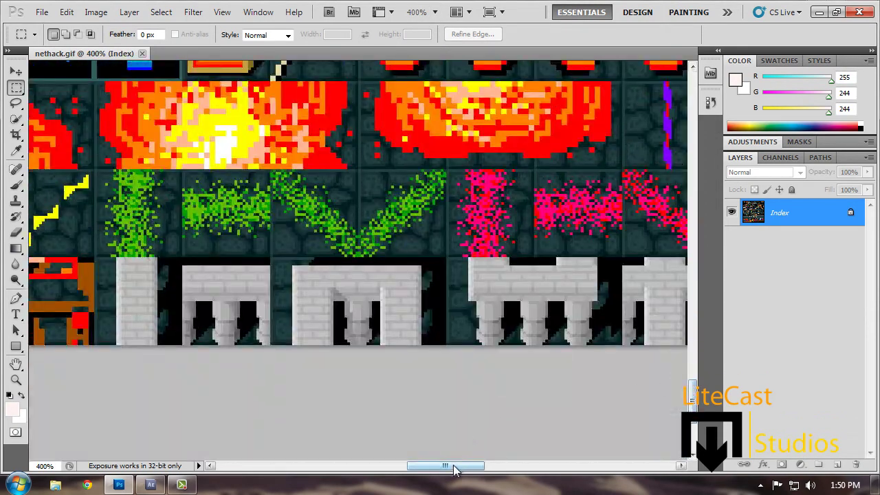
drag(447, 467, 594, 470)
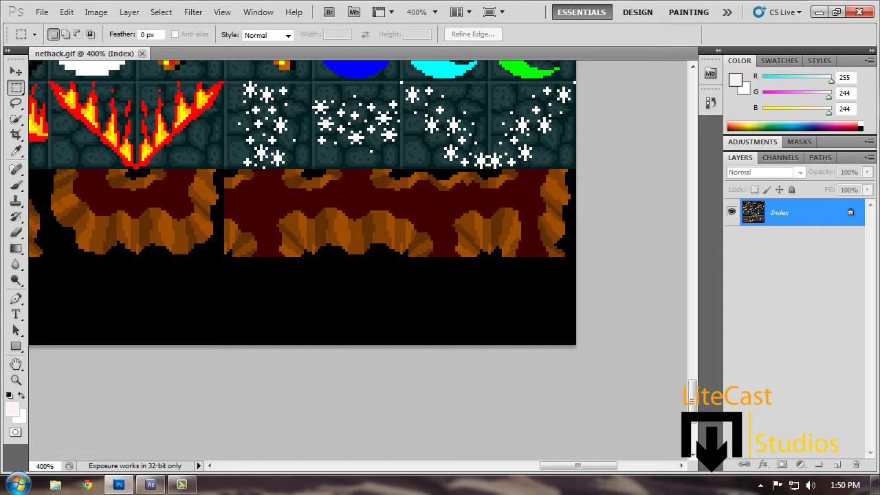
drag(509, 194, 530, 269)
click(269, 180)
click(578, 284)
drag(299, 216, 301, 218)
click(301, 218)
drag(361, 238, 569, 256)
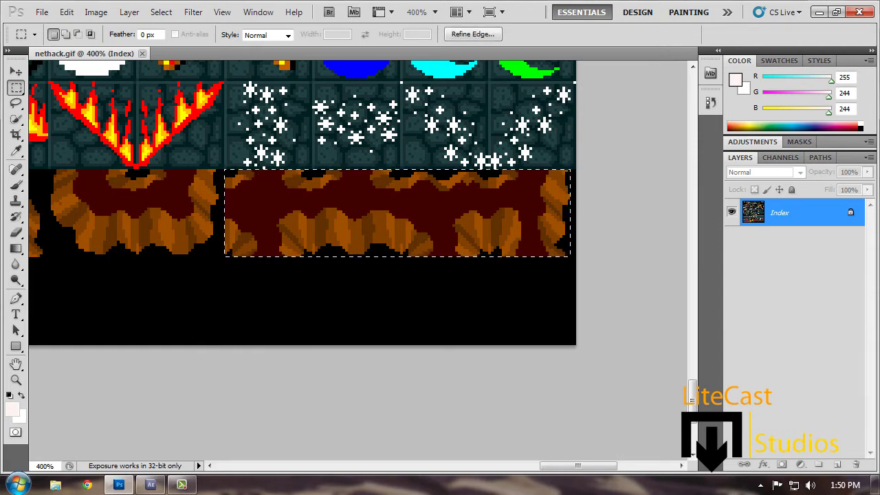
Step: Create a transparent 126 by 32 pixel document from the Clipboard preset and paste the ground strip into it
click(39, 13)
click(48, 25)
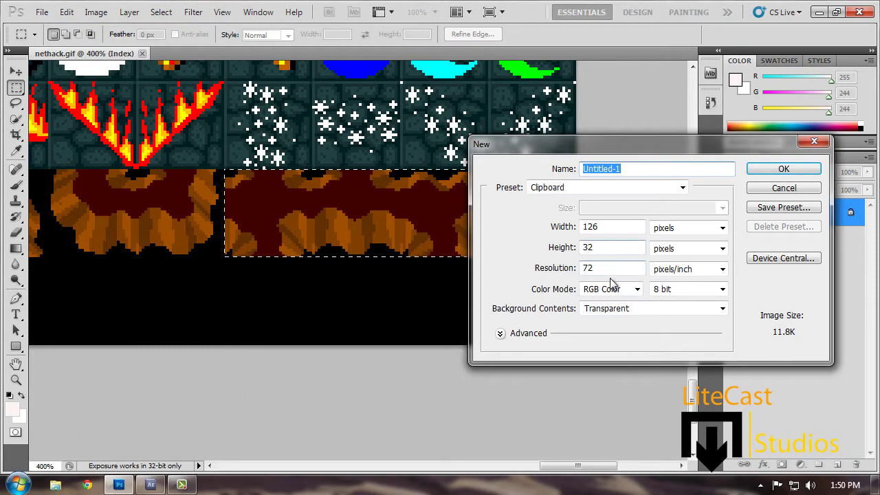
click(767, 171)
key(ctrl+v)
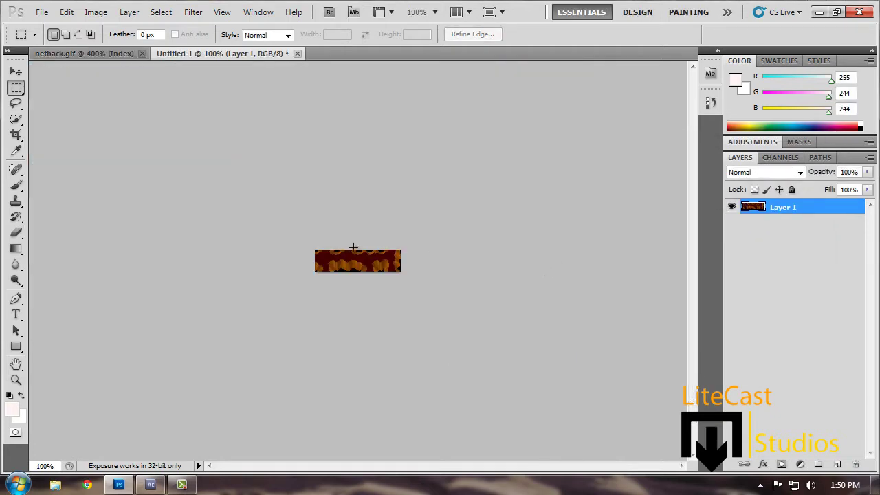
Step: Try enlarging the ground strip document to 150 percent with Bicubic resampling, and undo the resize
click(96, 12)
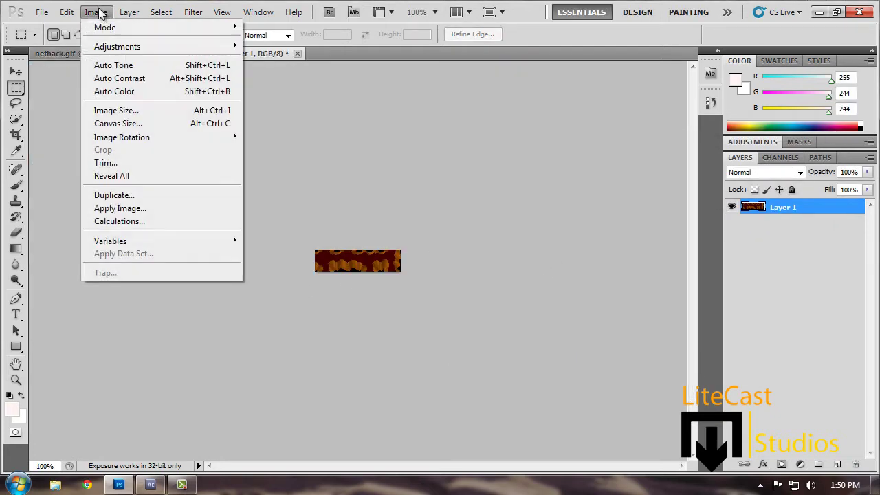
click(116, 111)
click(580, 215)
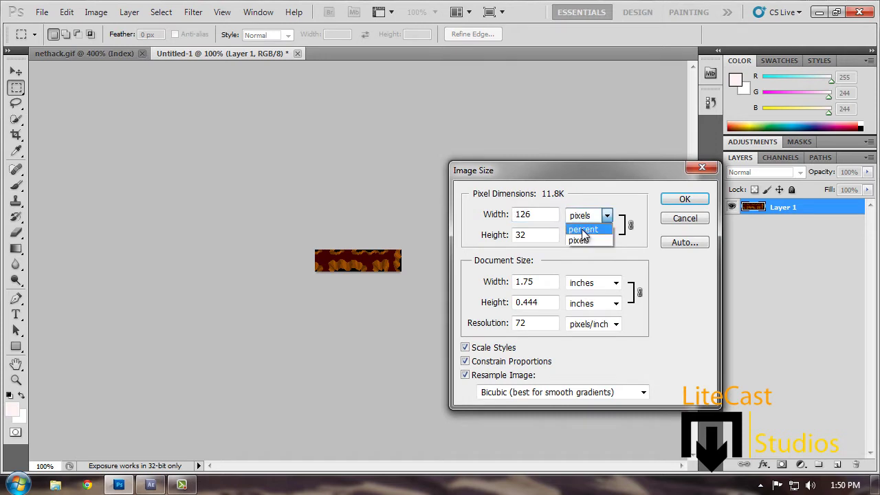
click(584, 227)
text(150)
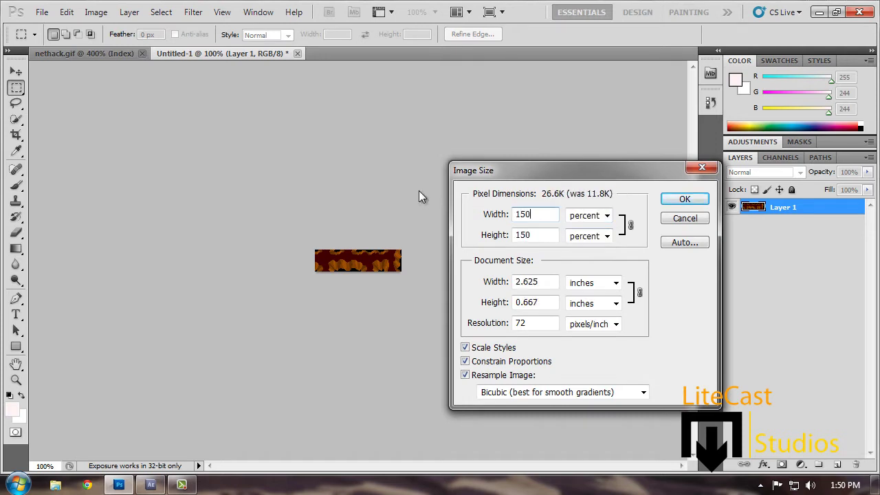
click(684, 200)
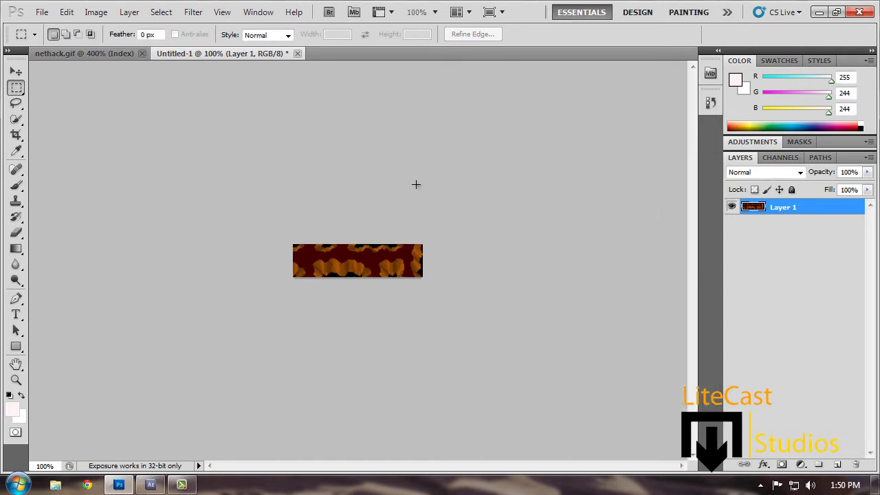
key(ctrl+z)
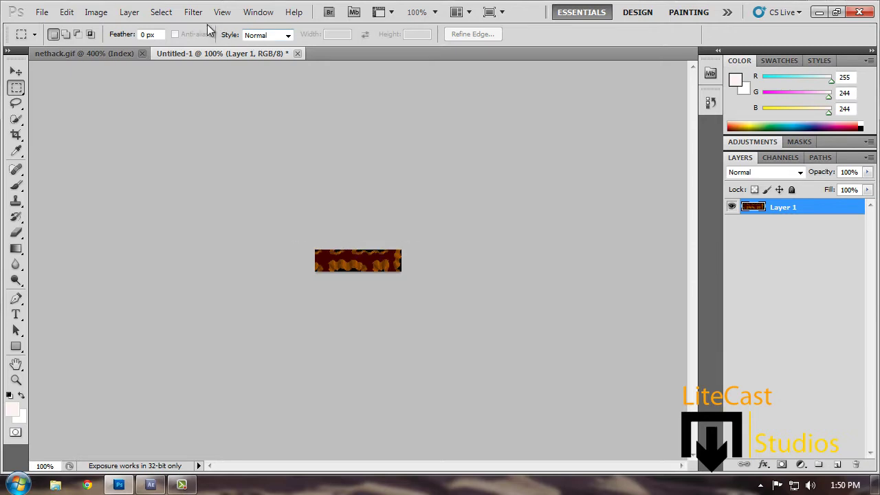
Step: Resize the ground strip document to 150 percent in width and height with Nearest Neighbor resampling
click(96, 12)
click(169, 112)
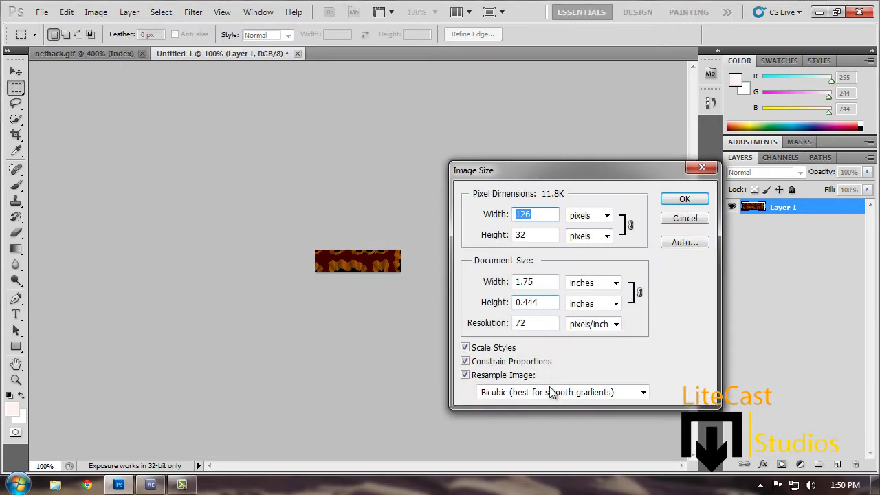
click(557, 392)
click(544, 458)
click(588, 216)
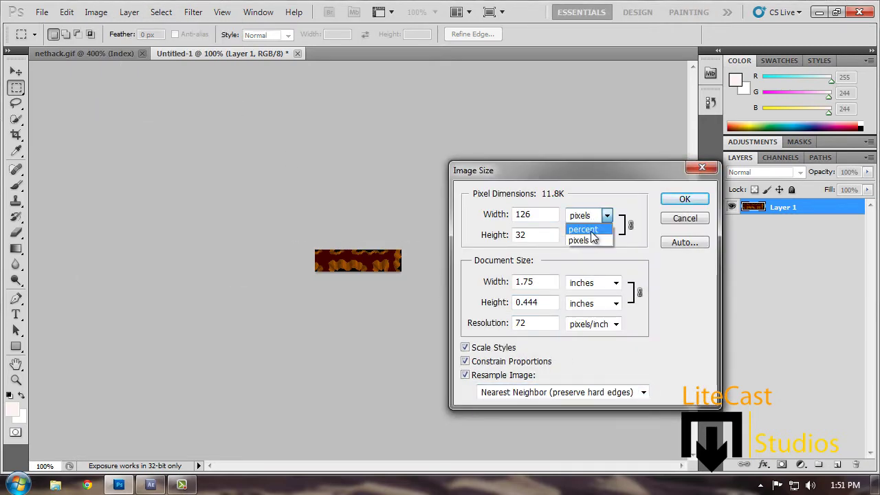
click(585, 228)
text(4)
key(BackSpace)
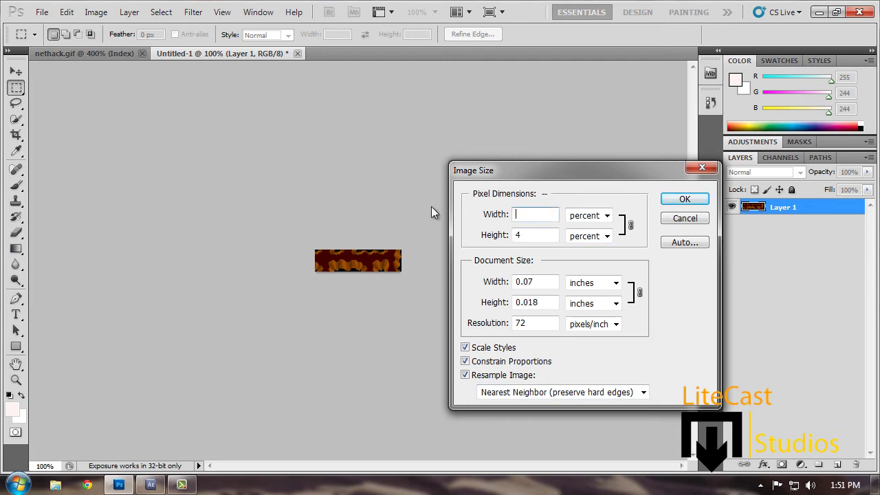
text(150)
click(685, 200)
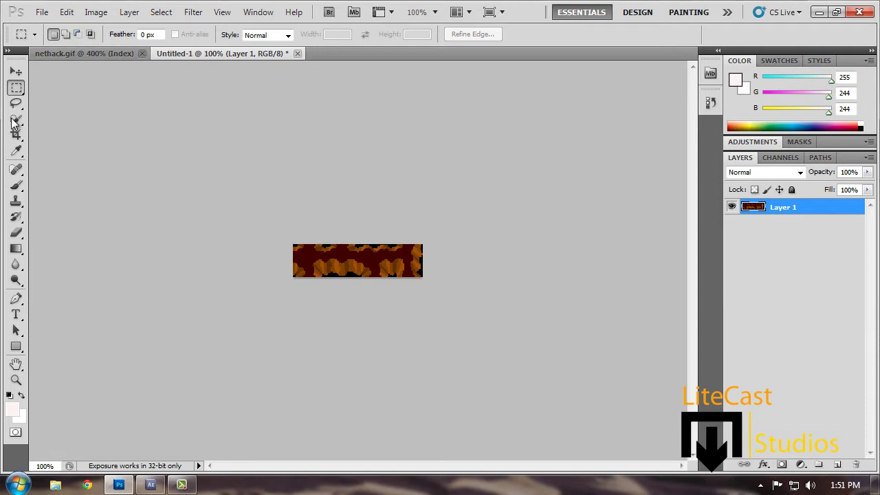
Step: Copy the entire enlarged ground strip and start a new transparent document with its width set to 1300 pixels
key(ctrl+a)
key(ctrl+d)
key(ctrl+a)
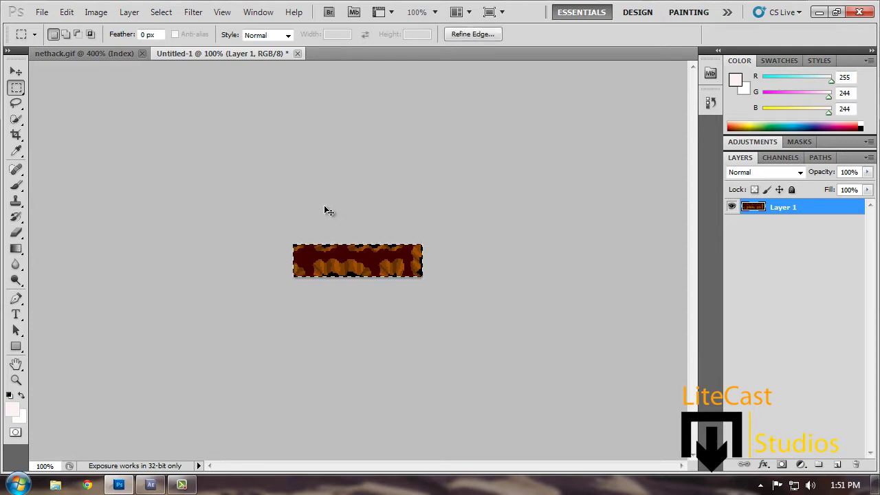
click(42, 12)
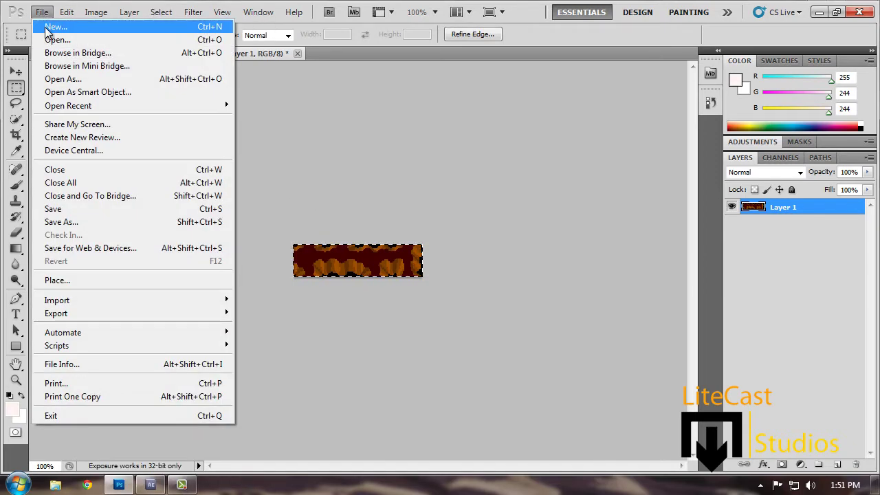
click(51, 21)
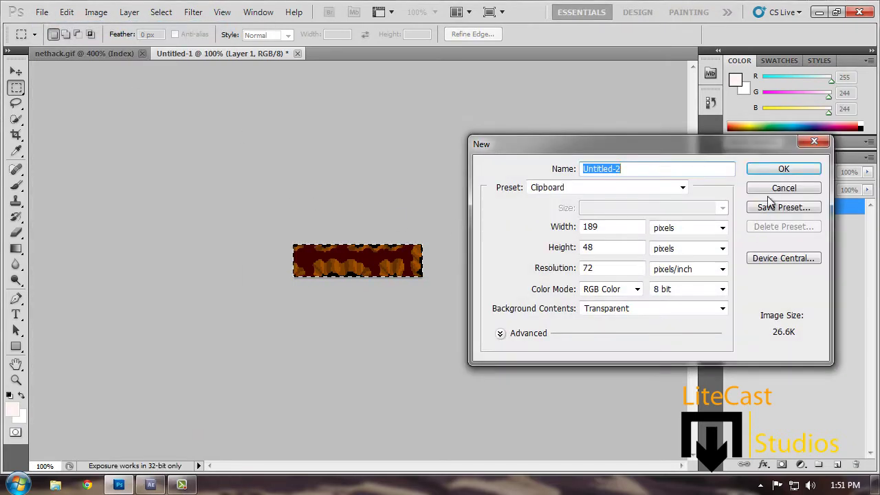
double_click(623, 222)
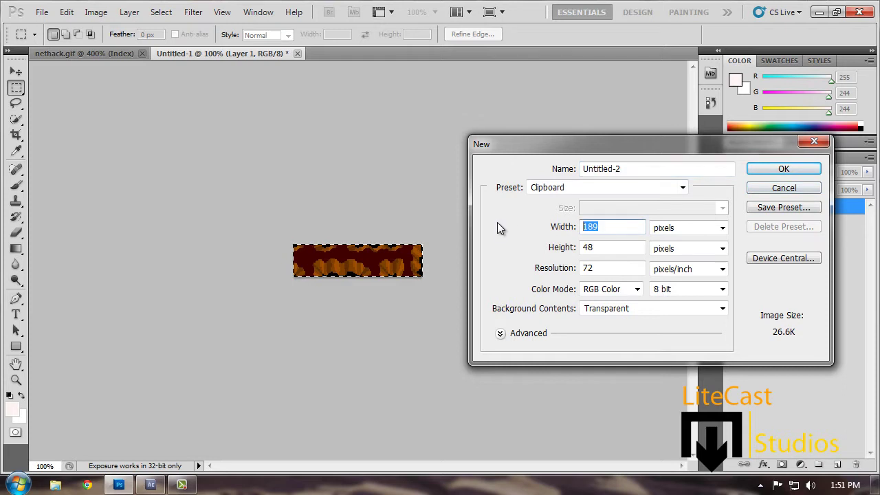
text(1300)
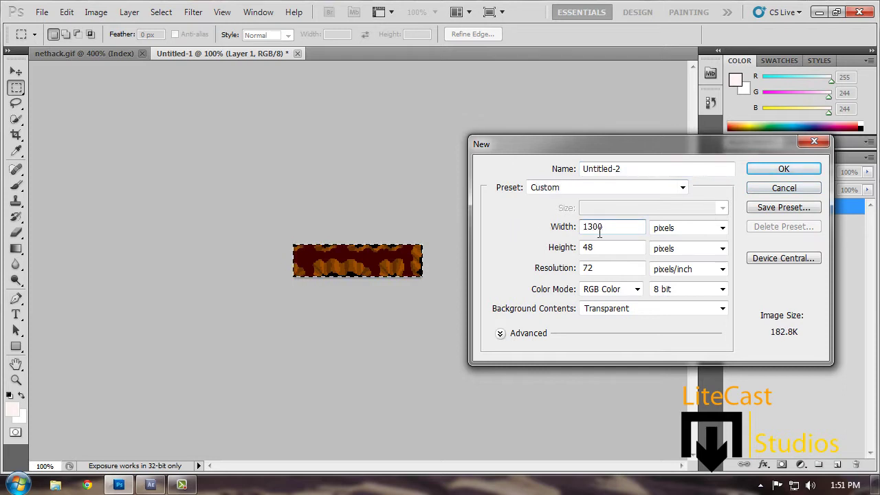
Step: Switch to After Effects, open Skeleton Animation Tutorial.aep, and check the frame size in the Main Skeleton Animation composition settings
click(152, 486)
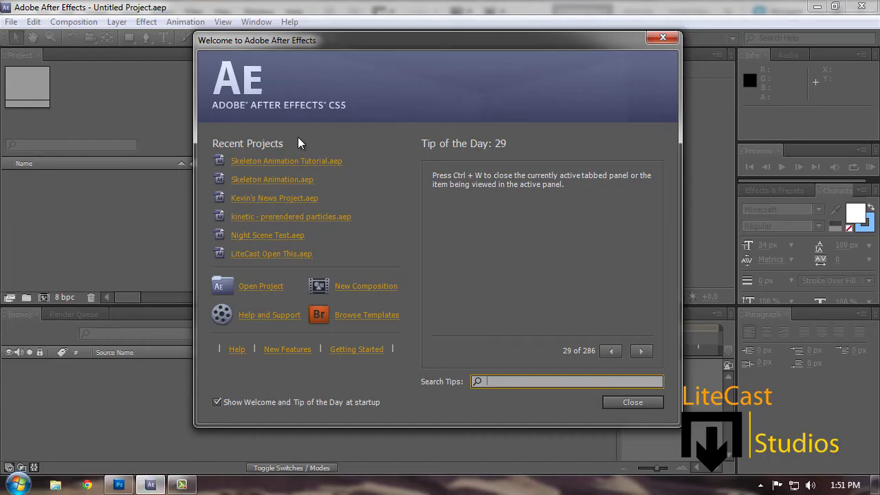
click(301, 165)
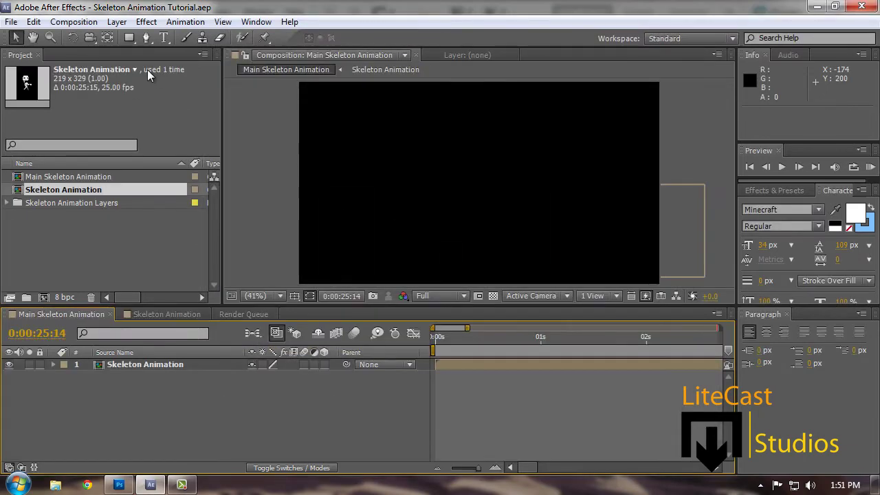
click(93, 22)
click(108, 58)
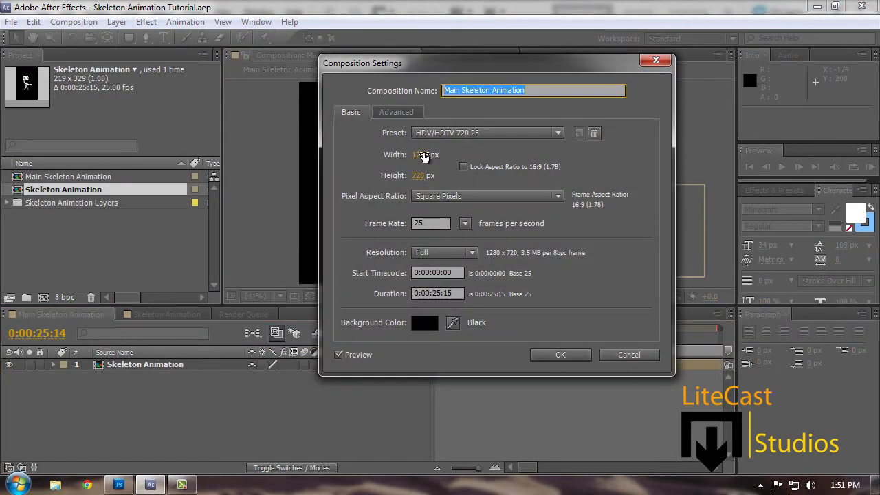
drag(534, 62, 532, 325)
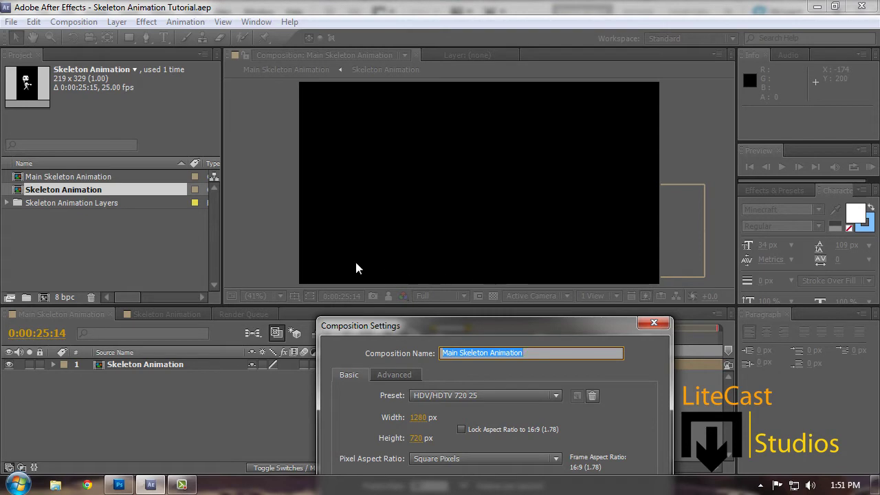
drag(592, 326, 554, 124)
click(581, 418)
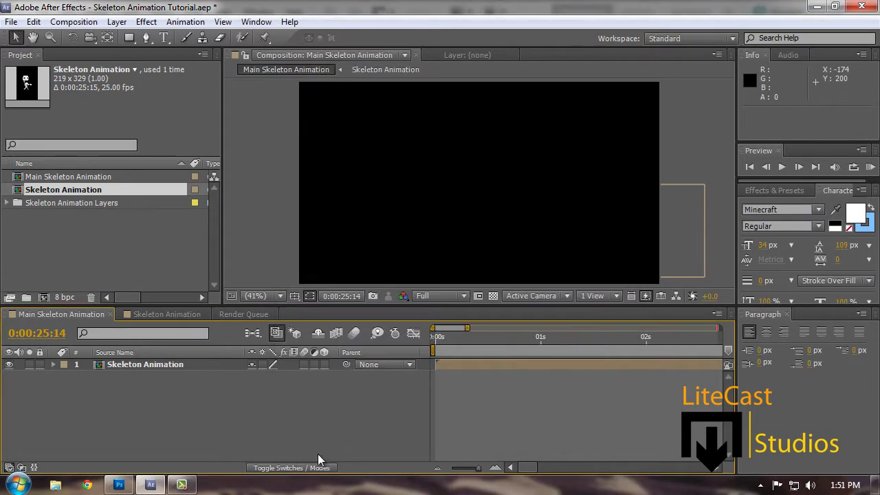
Step: Back in Photoshop, create the new document as "Dirt-Ground 1300x48" and paste the ground strip into it
click(119, 484)
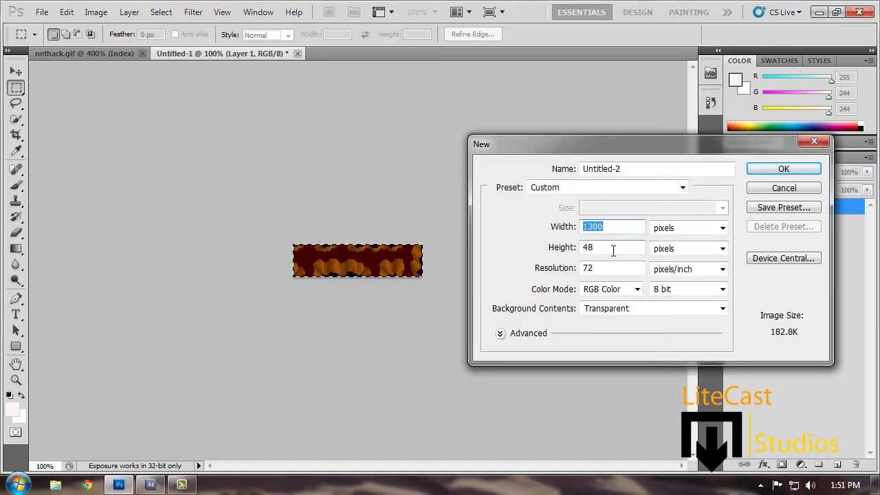
click(691, 172)
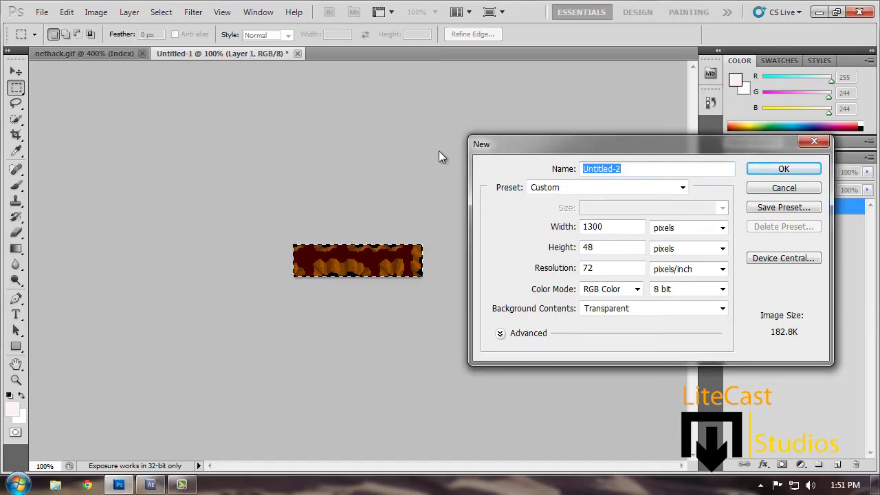
text(Dirt-Ground 1300)
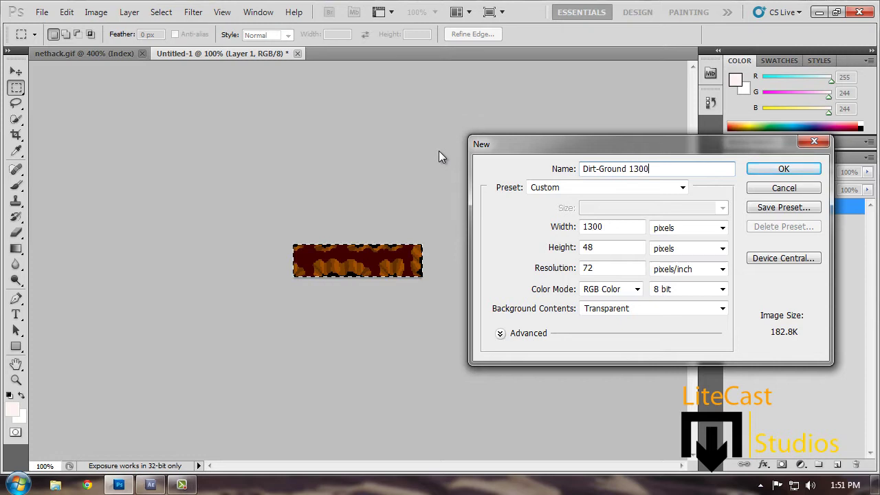
text(x48)
click(777, 172)
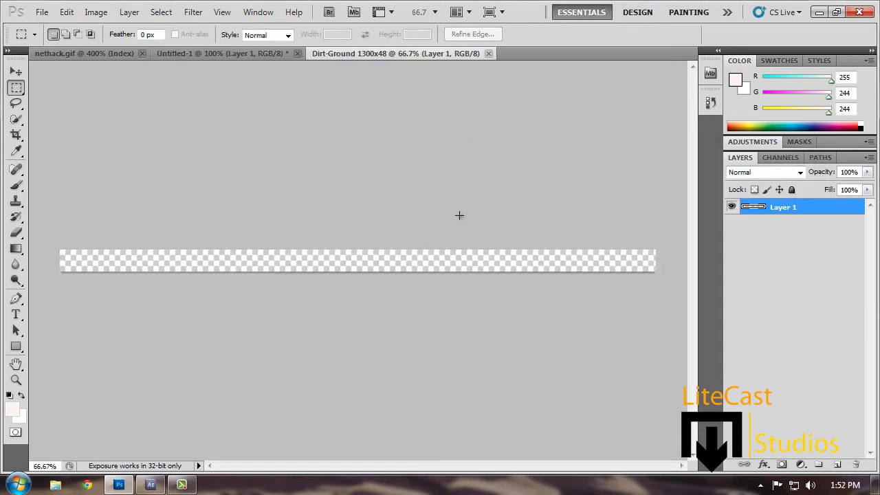
key(ctrl+v)
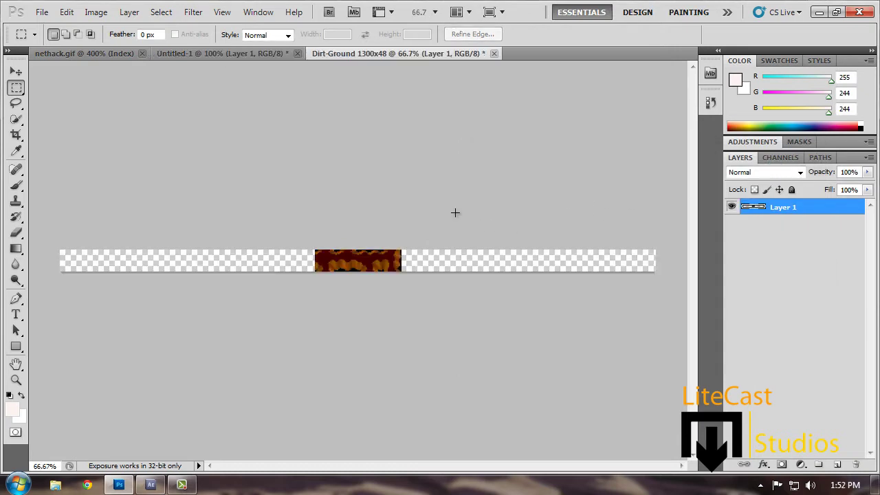
Step: Copy all of the Untitled-1 strip except its left end and paste the piece into Dirt-Ground 1300x48
click(198, 54)
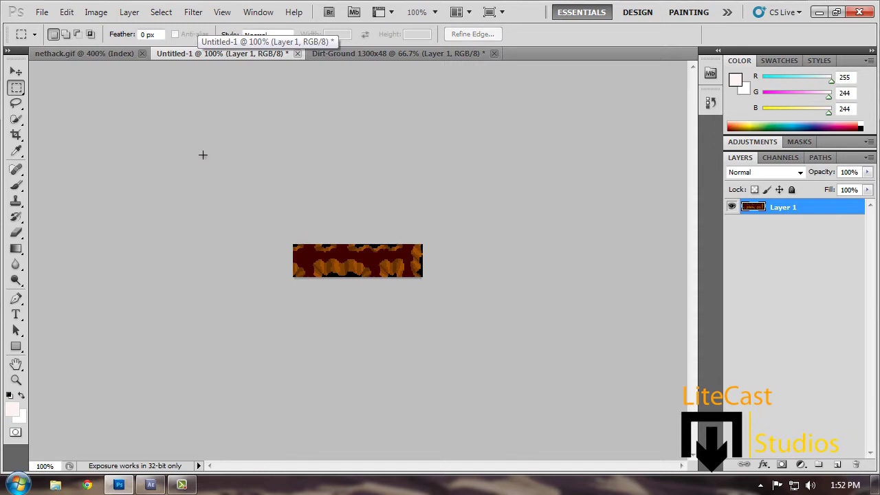
click(435, 12)
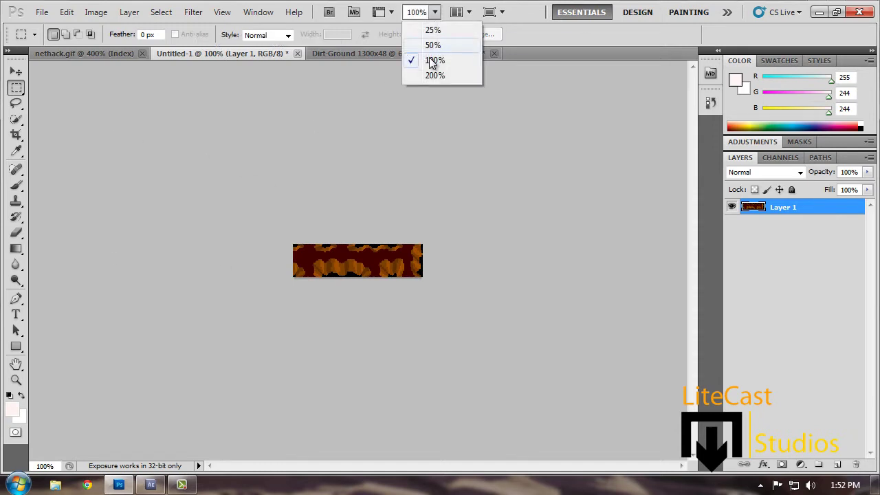
click(416, 12)
text(300)
key(Return)
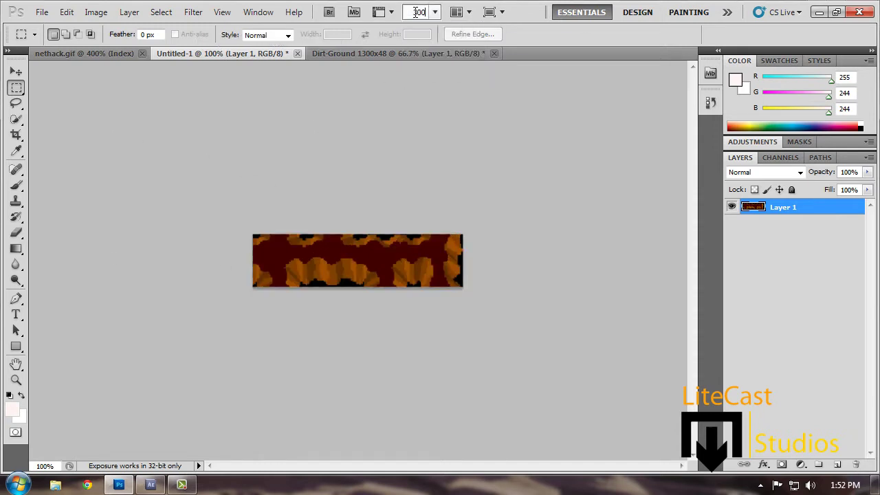
drag(211, 185, 365, 350)
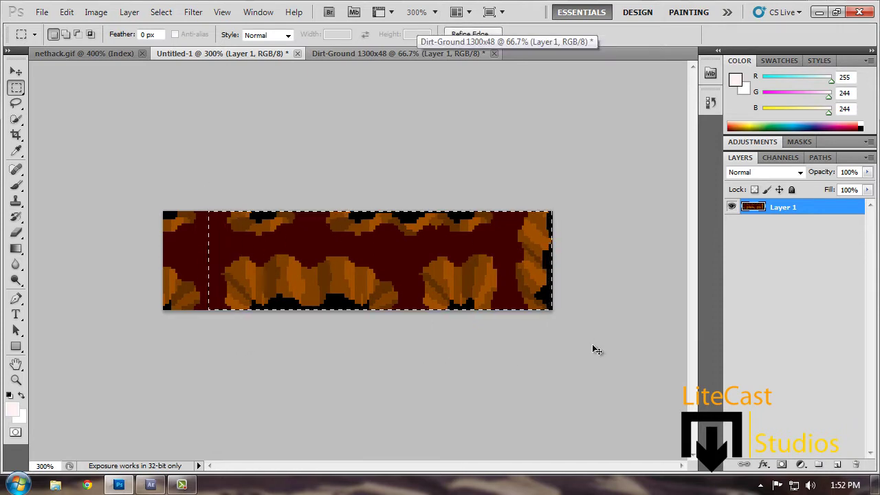
click(451, 55)
key(ctrl+v)
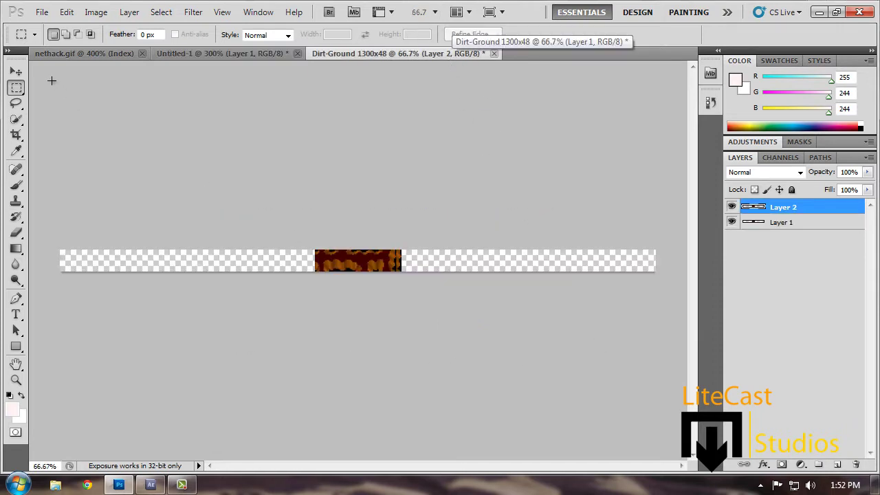
Step: Move the pasted piece to the right so it covers the first strip's right edge and continues the ground pattern
click(17, 73)
click(434, 11)
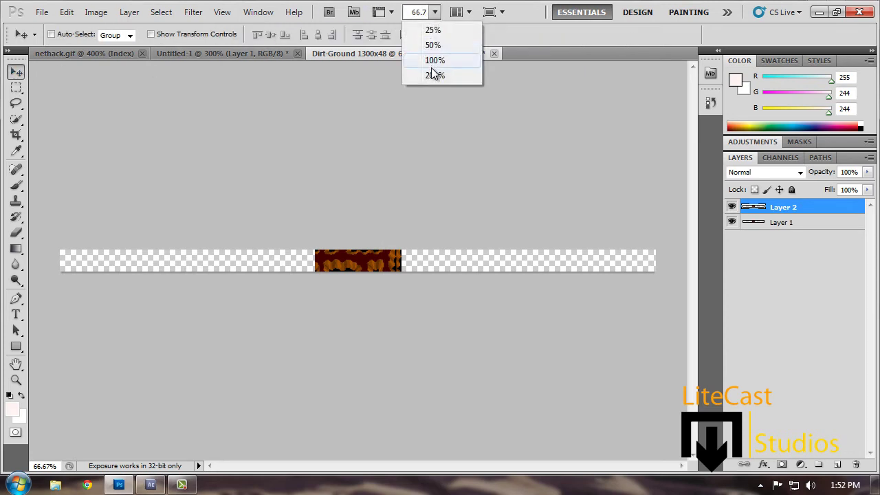
click(434, 62)
click(434, 11)
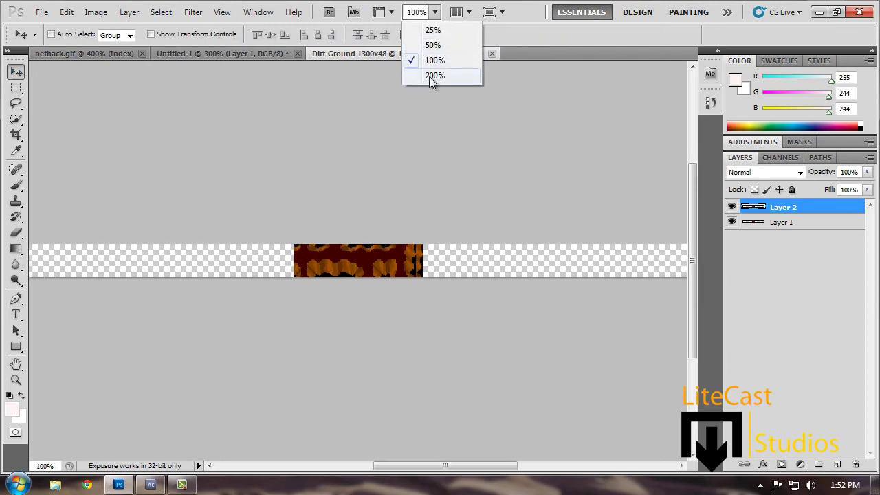
click(432, 75)
drag(307, 266, 517, 268)
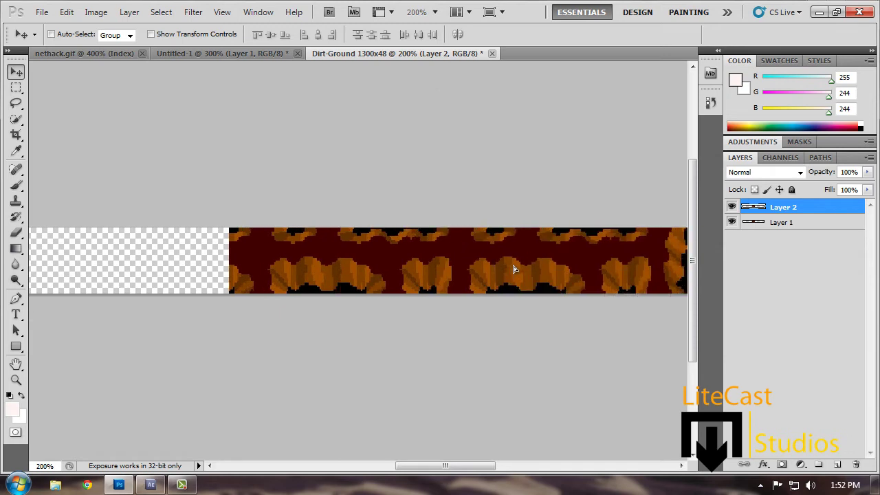
Step: Paste two more copies of the strip piece, aligning each to continue the ground pattern to the right
drag(490, 467, 525, 467)
key(ctrl+v)
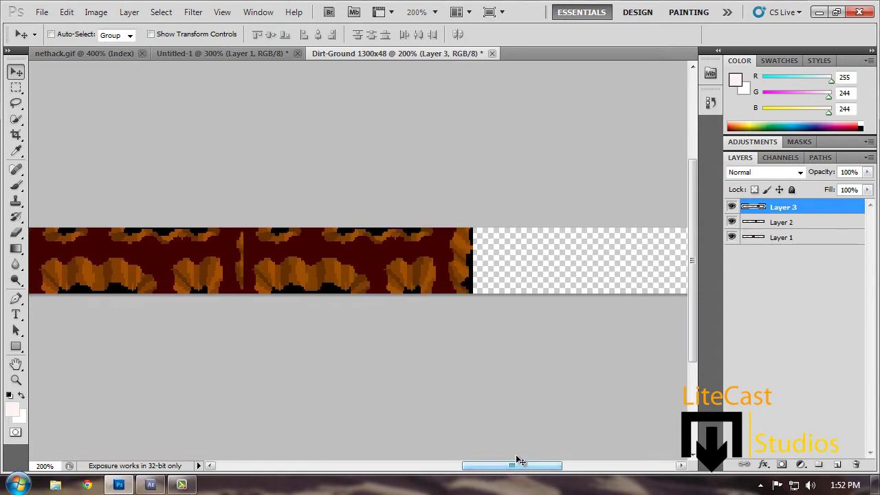
drag(279, 277, 336, 272)
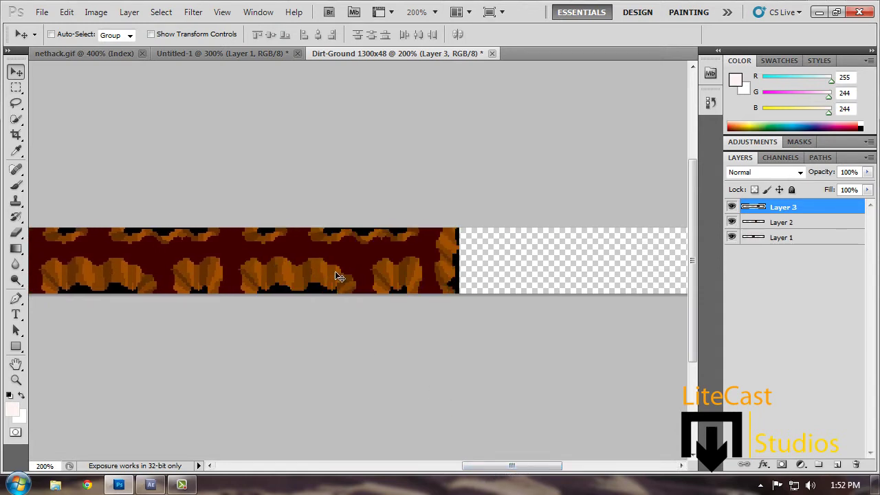
drag(486, 459, 521, 465)
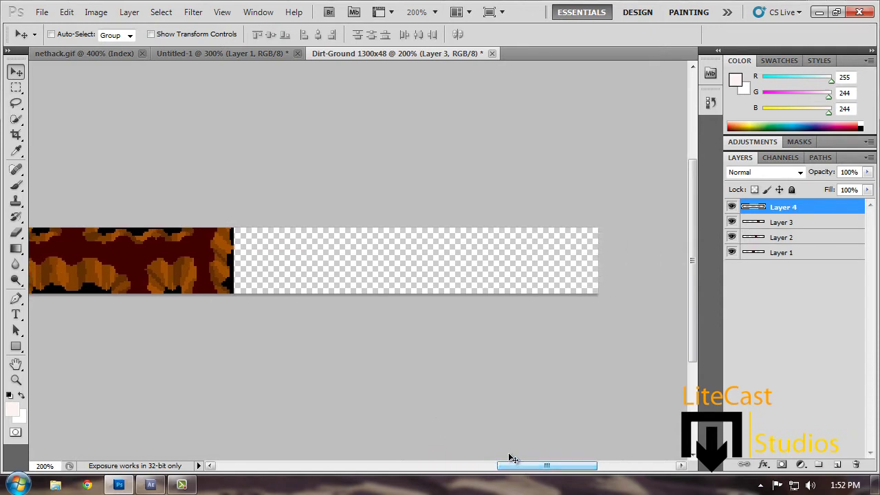
key(ctrl+v)
drag(329, 283, 302, 284)
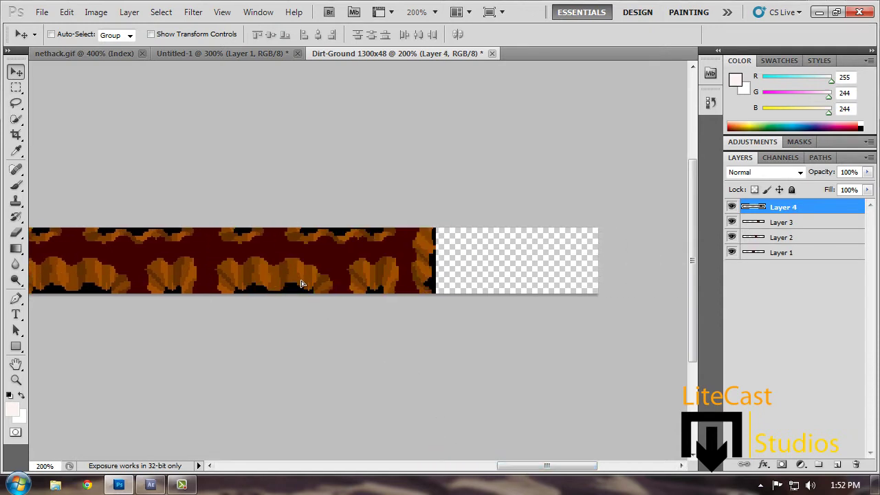
Step: Paste another copy of the strip piece and align it with the right edge of the canvas
drag(515, 465, 527, 466)
key(ctrl+v)
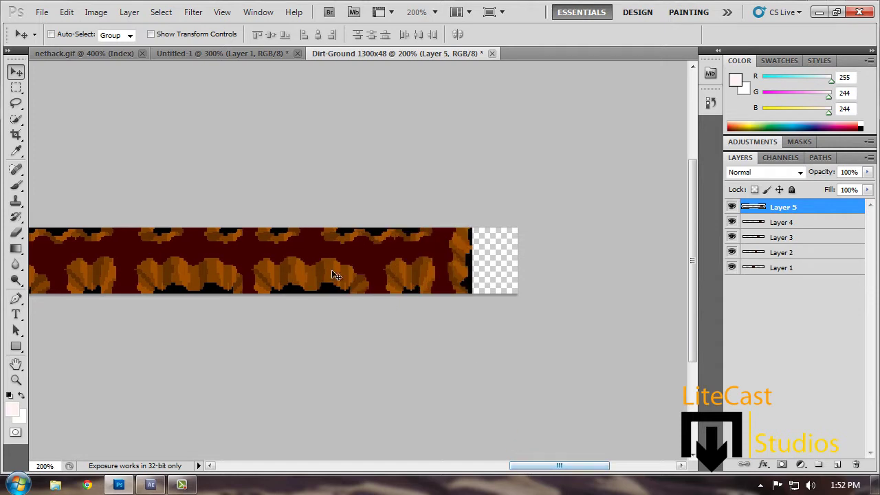
drag(332, 269, 371, 273)
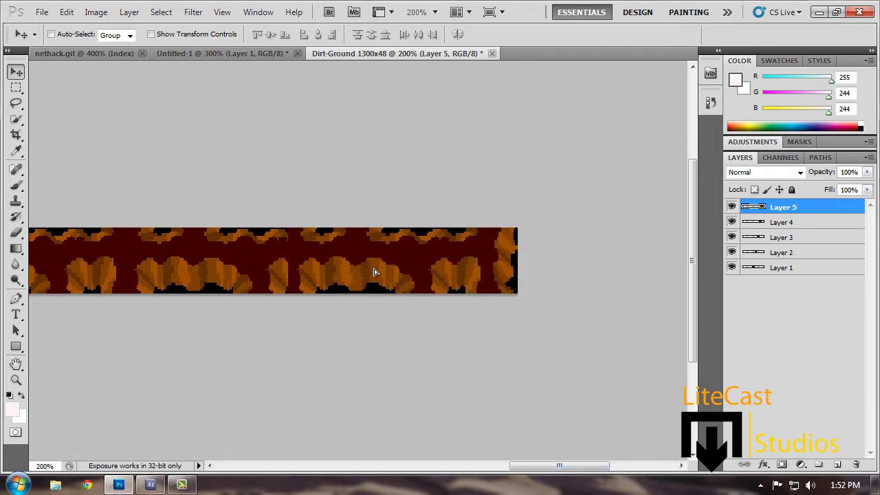
Step: Erase the left edge of the last pasted piece with a 21 px Eraser to blend its seam
click(16, 232)
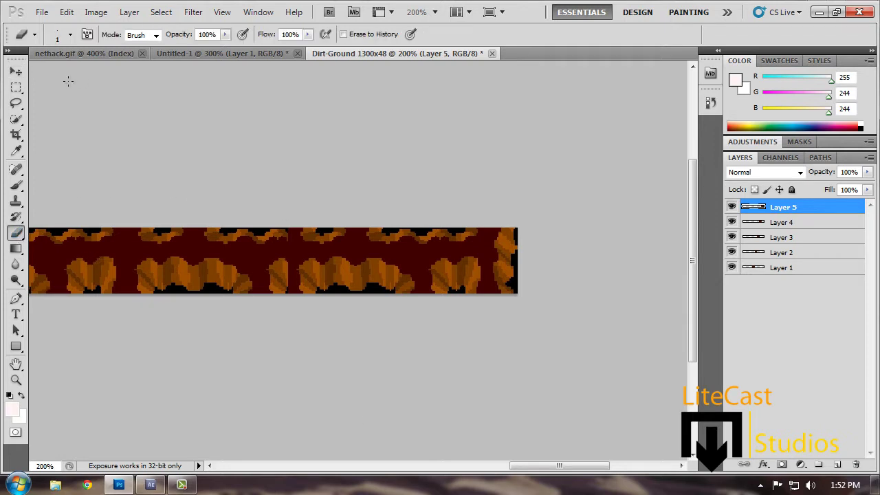
click(70, 35)
drag(39, 72, 43, 73)
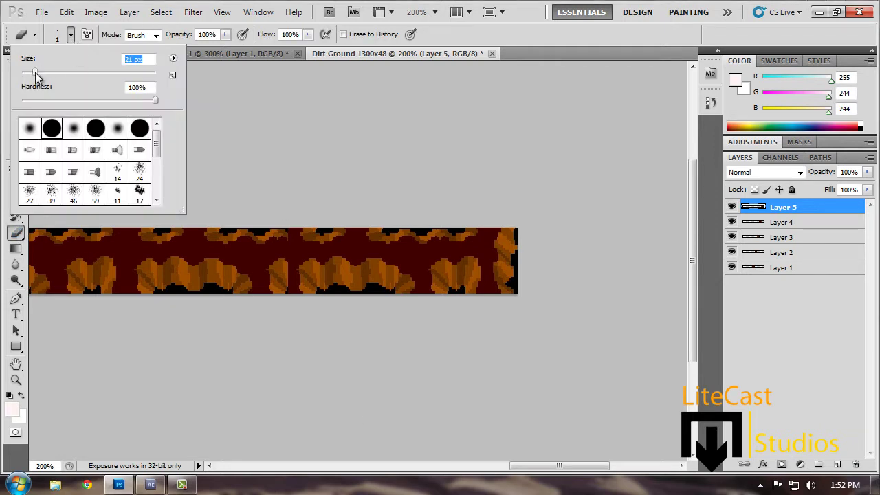
click(257, 112)
drag(295, 216, 286, 315)
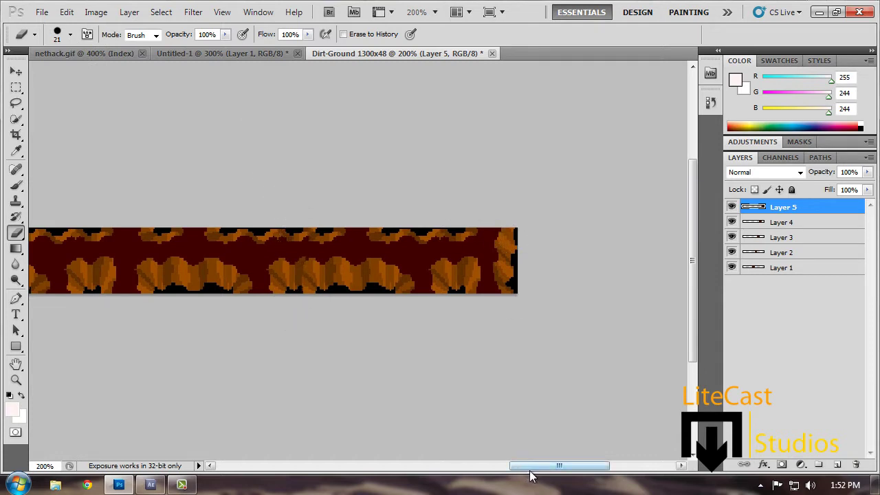
Step: Clear the selection on the strip in Untitled-1 in preparation for filling the empty part of Dirt-Ground 1300x48
drag(530, 472, 398, 457)
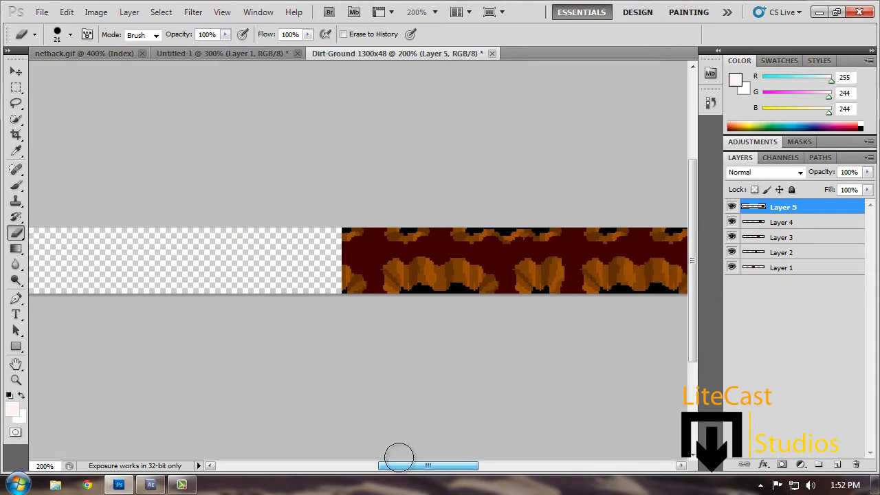
click(223, 55)
key(v)
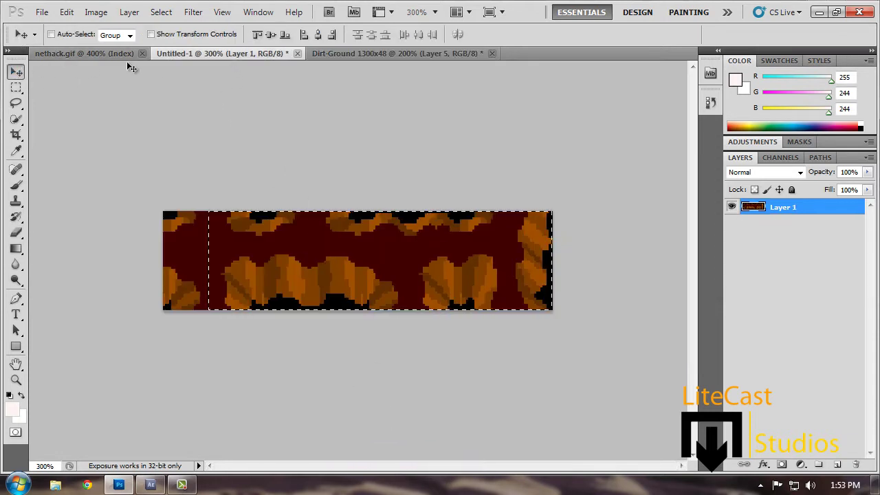
click(19, 88)
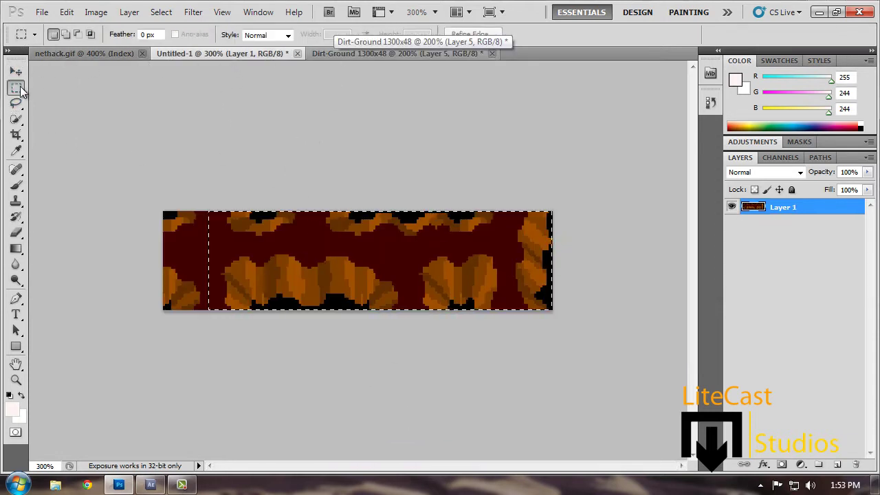
click(182, 210)
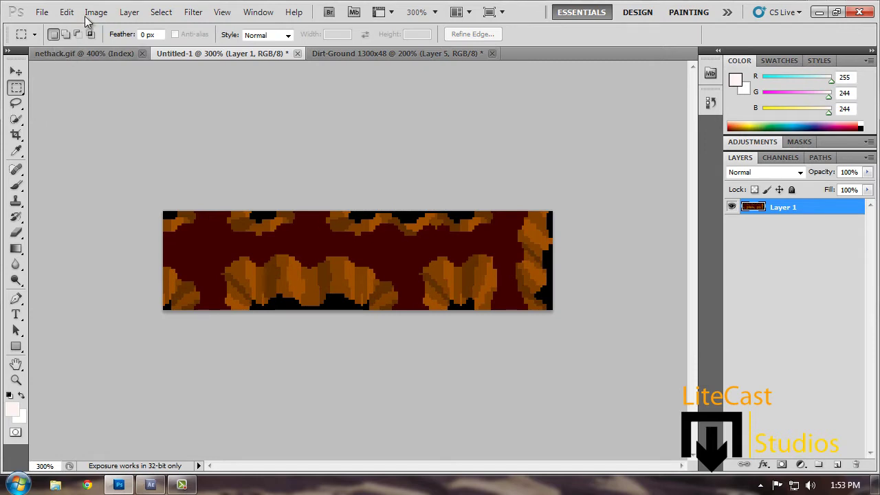
click(406, 53)
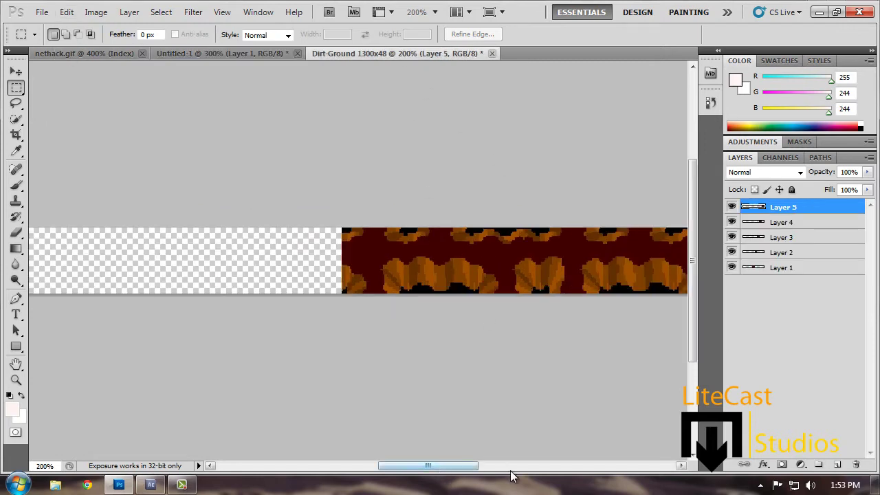
click(577, 466)
drag(588, 468, 437, 451)
click(199, 55)
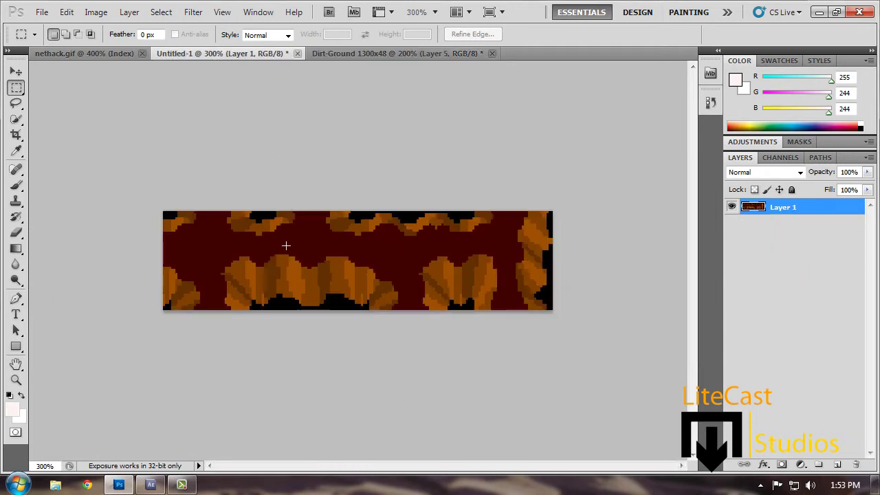
Step: Flip the Untitled-1 strip's canvas vertically and flip it back to its original orientation
click(95, 12)
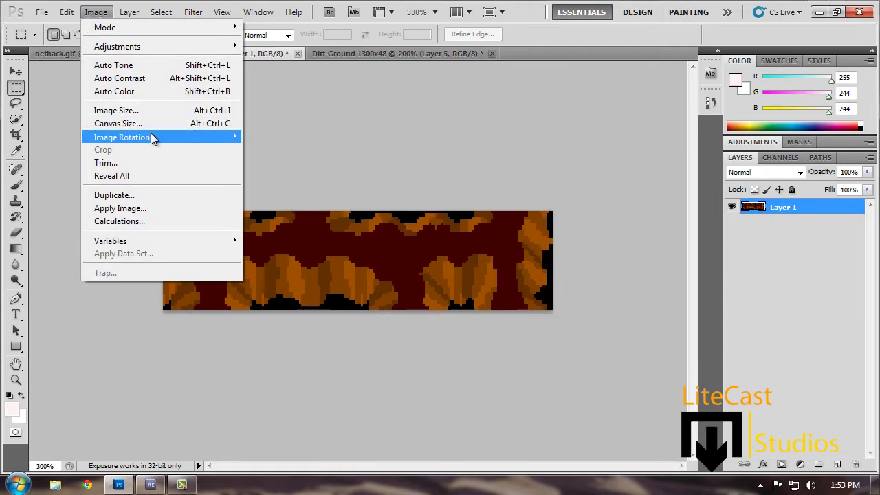
mouse_move(151, 137)
click(292, 207)
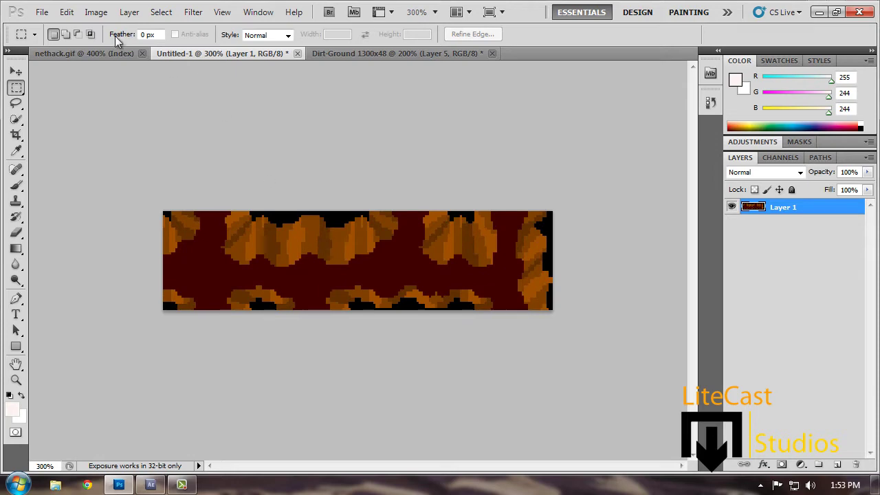
click(88, 12)
mouse_move(148, 136)
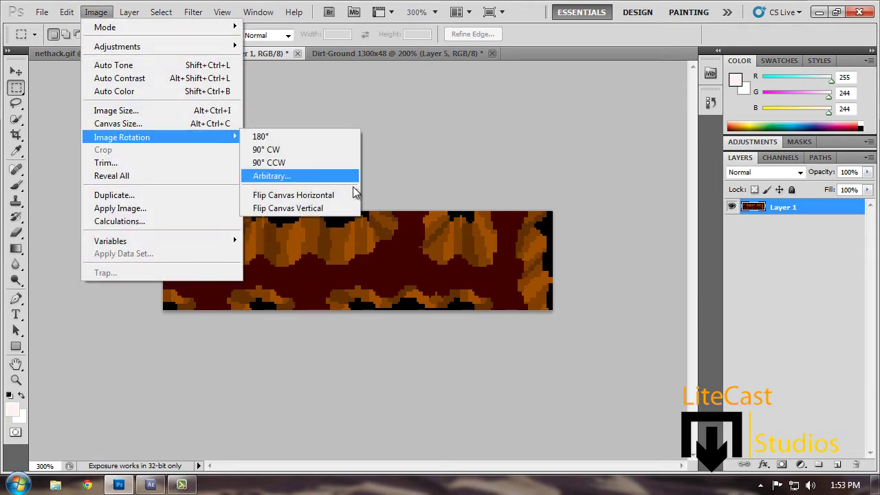
click(334, 207)
Step: Flip the Untitled-1 canvas horizontally and copy a full-height selection of the strip that leaves out its right end
click(72, 13)
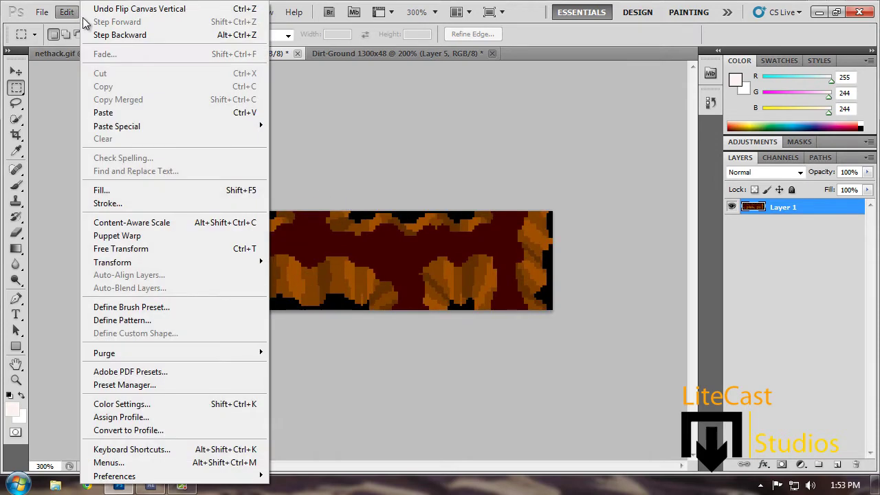
mouse_move(94, 12)
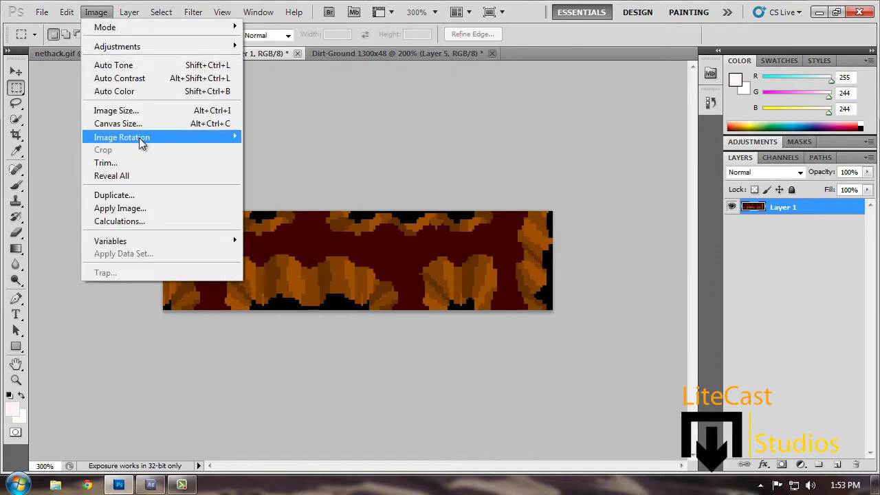
mouse_move(142, 137)
click(304, 196)
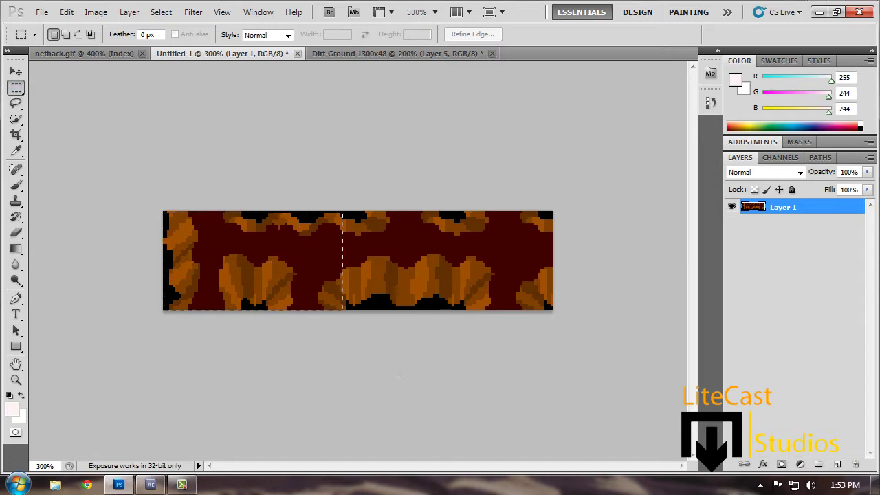
drag(399, 377, 507, 351)
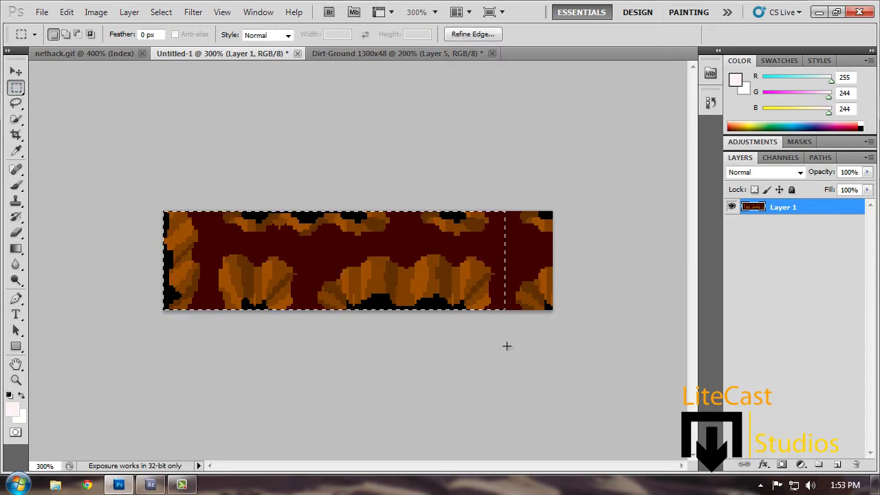
Step: Paste the flipped piece into Dirt-Ground 1300x48 and align it against the left end of the existing ground
click(377, 54)
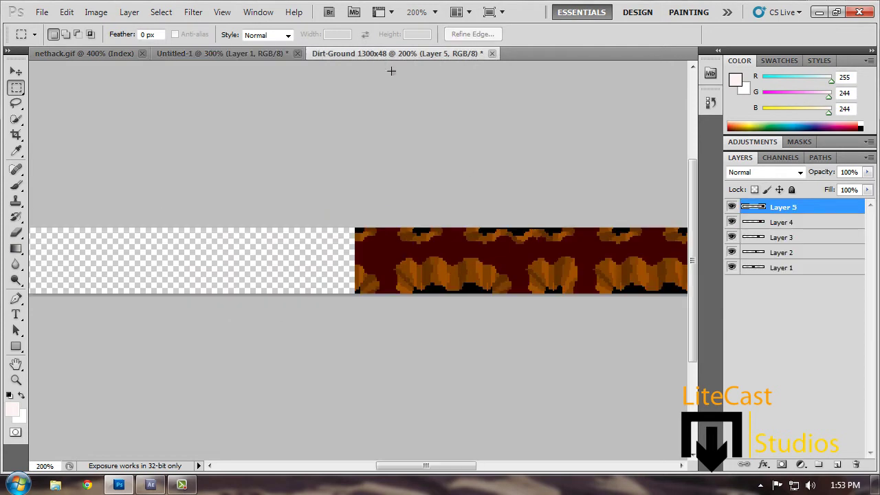
key(ctrl+v)
click(16, 73)
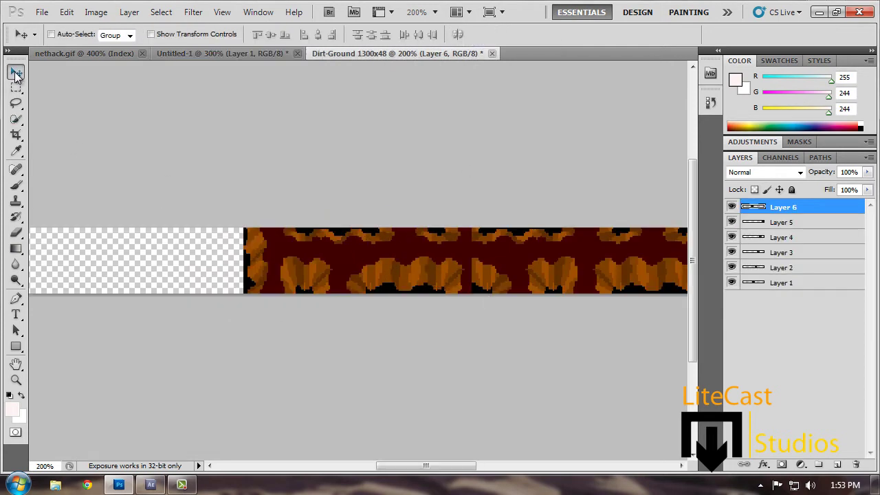
drag(391, 266, 307, 266)
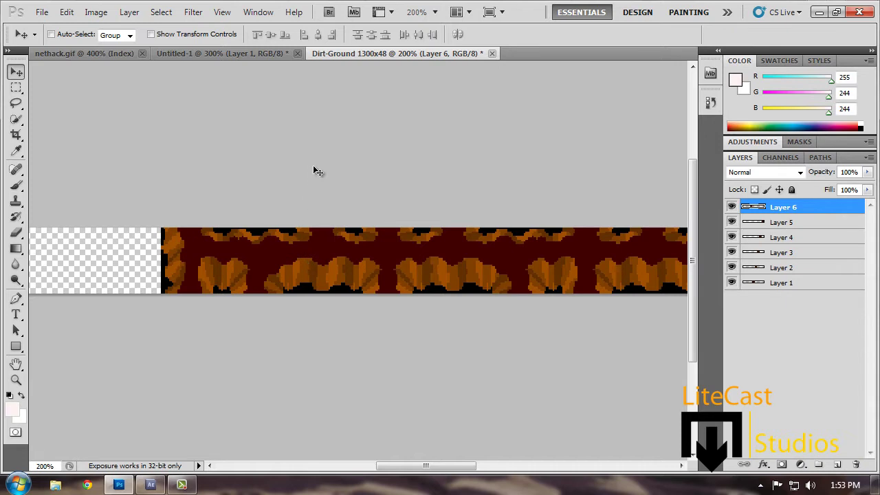
click(151, 34)
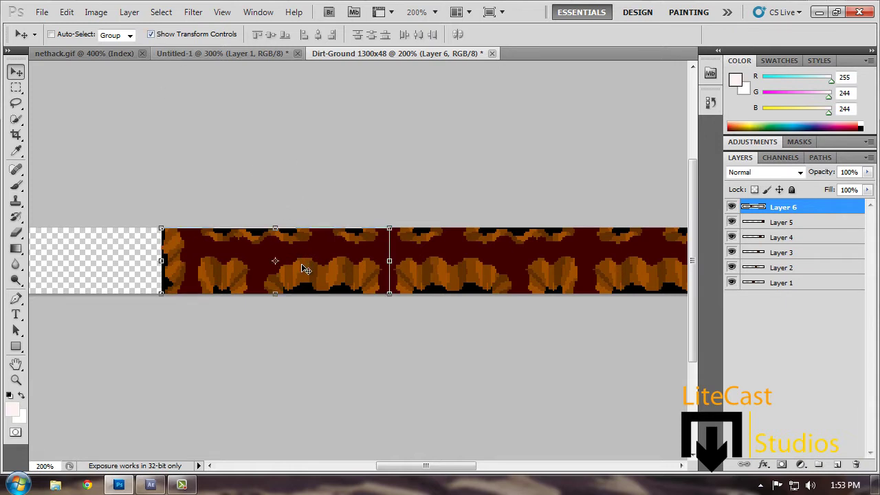
click(152, 34)
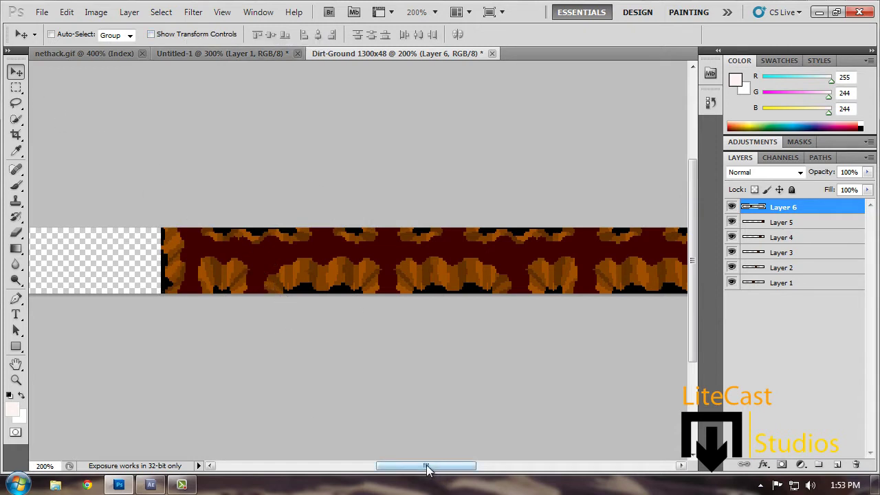
Step: Paste two more copies of the flipped piece, aligning each to continue the ground pattern to the left
drag(427, 467, 394, 467)
key(ctrl+v)
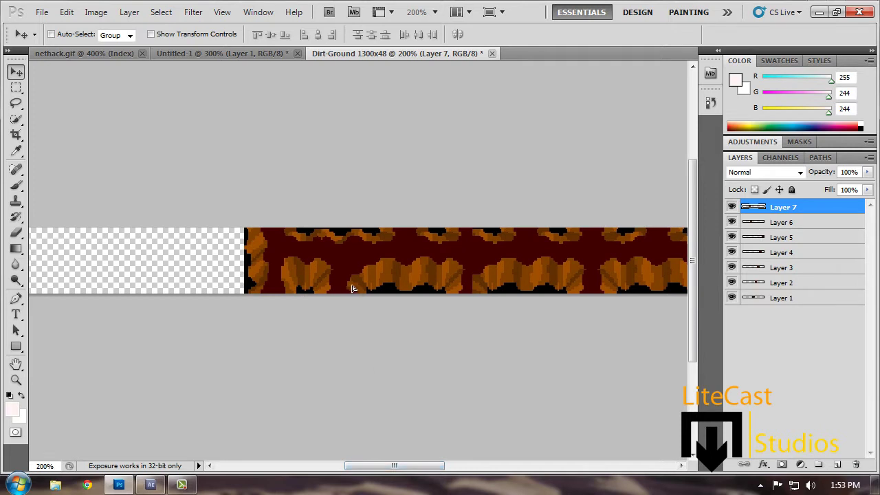
drag(355, 288, 282, 287)
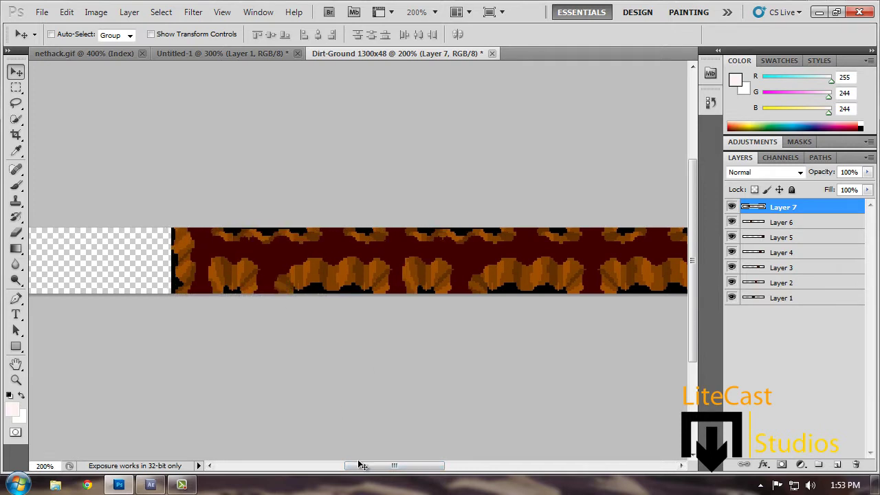
drag(363, 466, 316, 466)
key(ctrl+v)
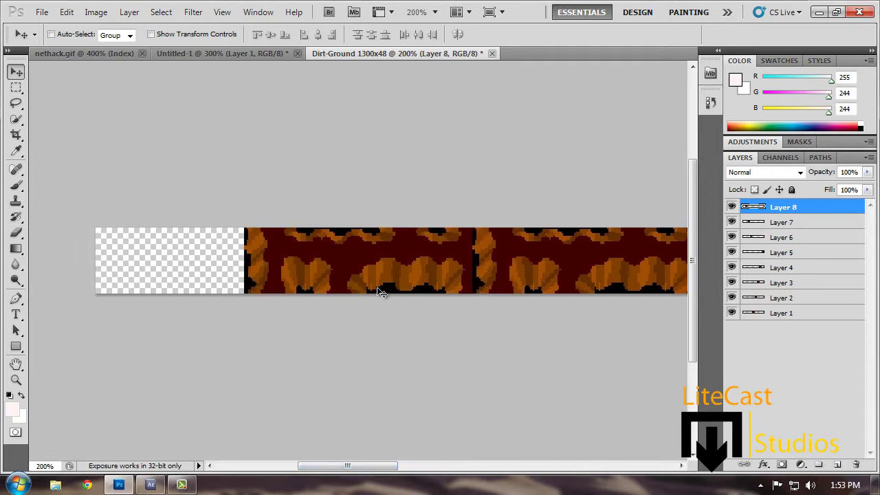
drag(378, 292, 413, 287)
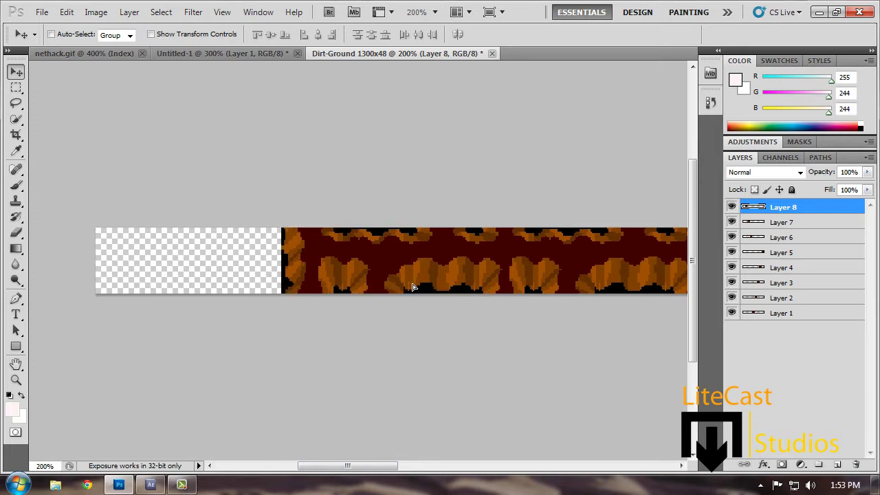
Step: Paste another copy of the flipped piece and place it over the remaining gap at the canvas's left edge
drag(387, 467, 367, 468)
key(ctrl+v)
drag(385, 253, 365, 252)
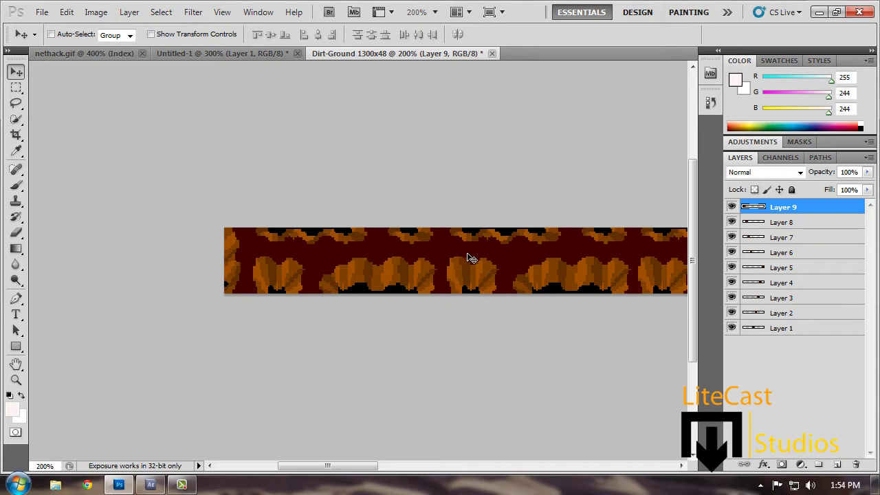
Step: Try to blend the seam of the last pasted piece with a 21 px Eraser and undo the stroke
click(16, 235)
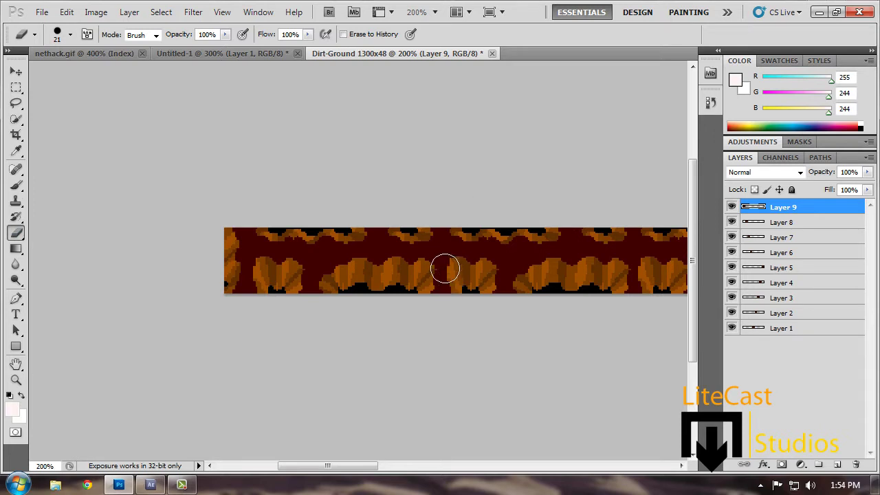
drag(430, 207, 436, 284)
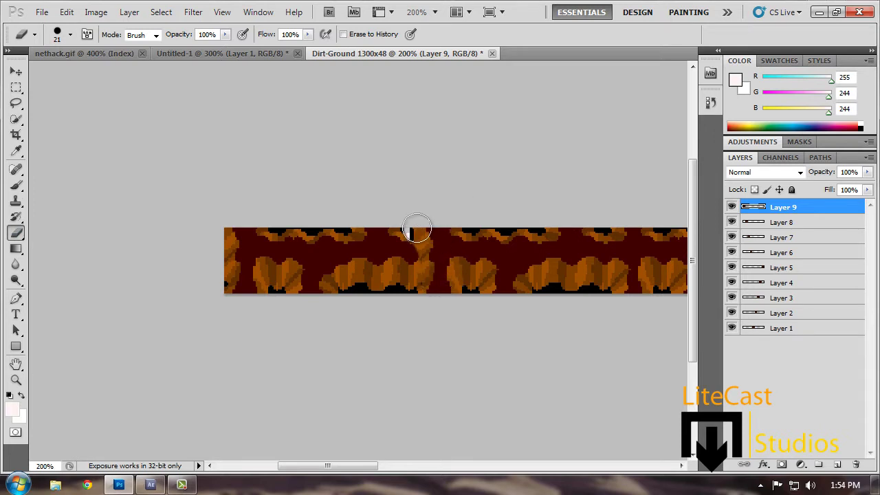
key(ctrl+z)
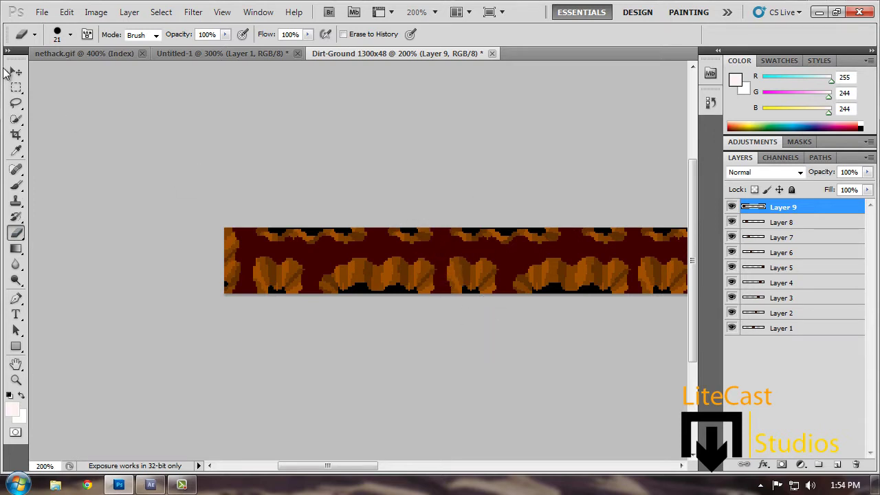
Step: Shift the last pasted piece slightly to the right so its dark end sits at the canvas's left edge
key(v)
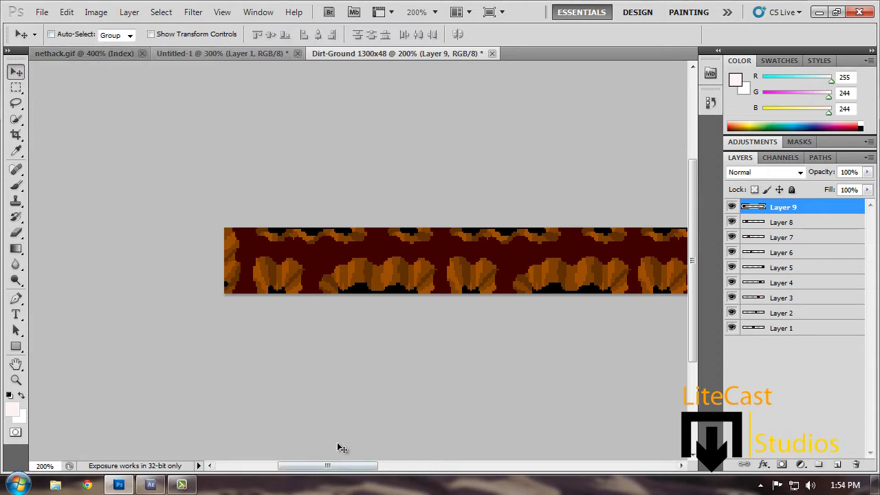
click(434, 12)
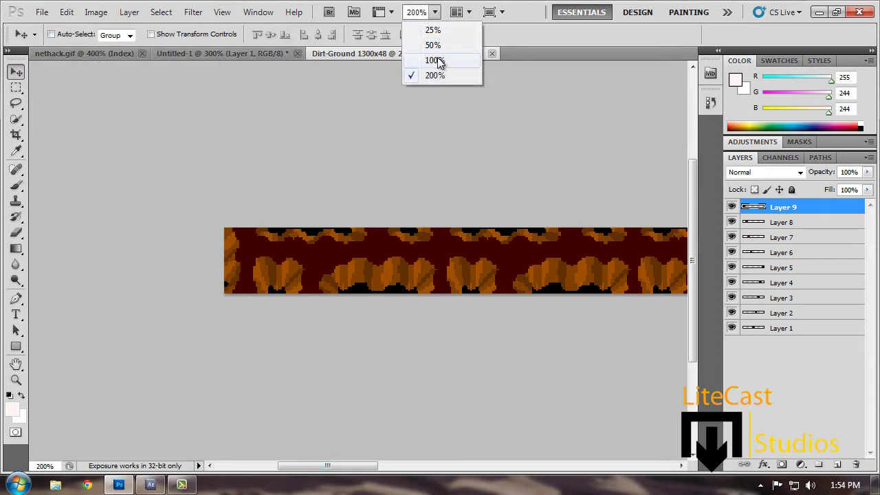
click(439, 60)
drag(348, 467, 357, 452)
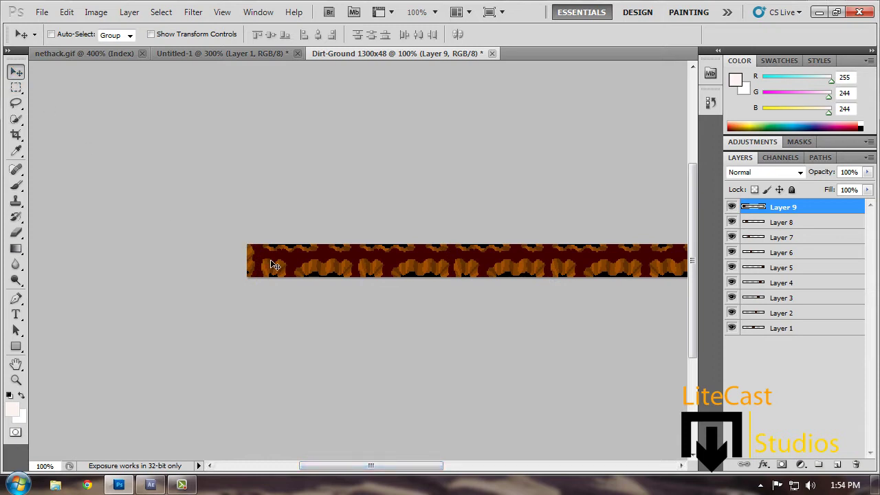
drag(275, 266, 275, 265)
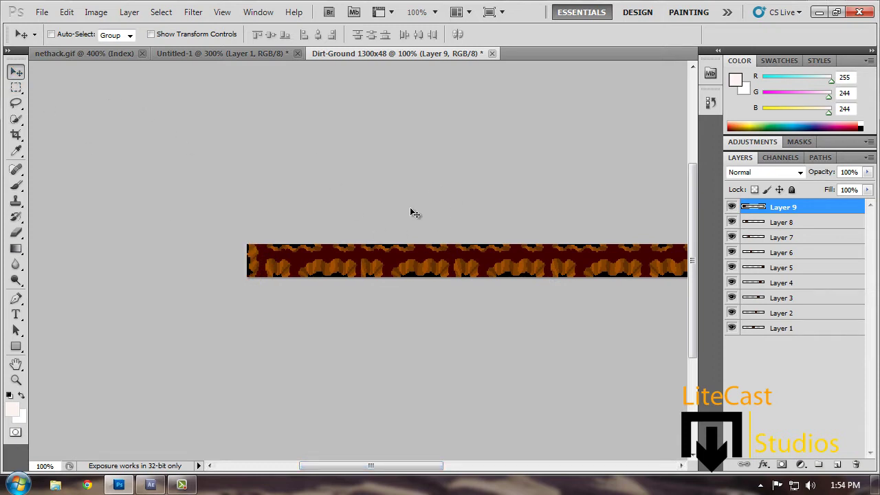
Step: Save a PNG copy of the ground as Dirt-Ground 1300x48 in the Full Tilesets folder, replacing the existing file, with interlacing set to None
click(42, 12)
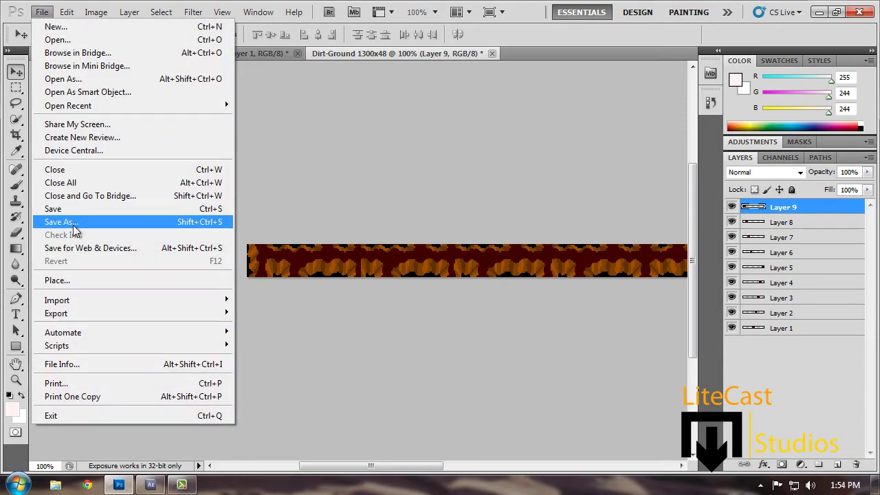
click(96, 221)
click(532, 290)
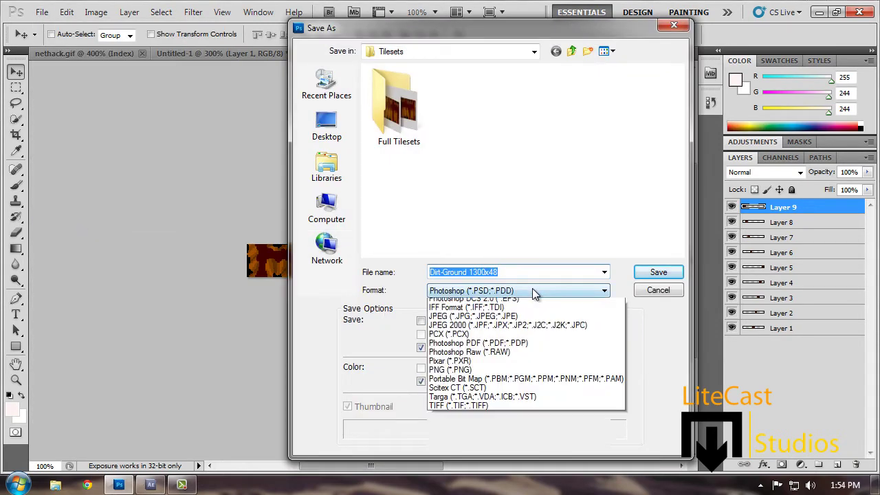
click(489, 428)
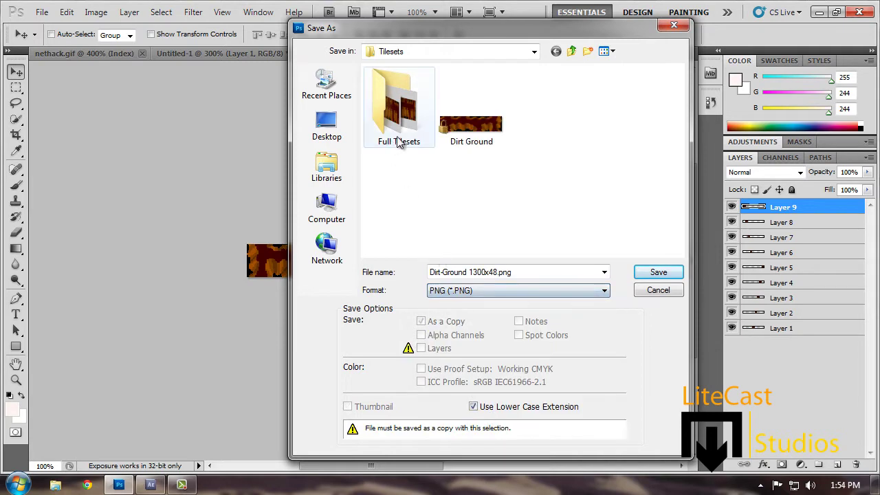
double_click(396, 141)
double_click(490, 143)
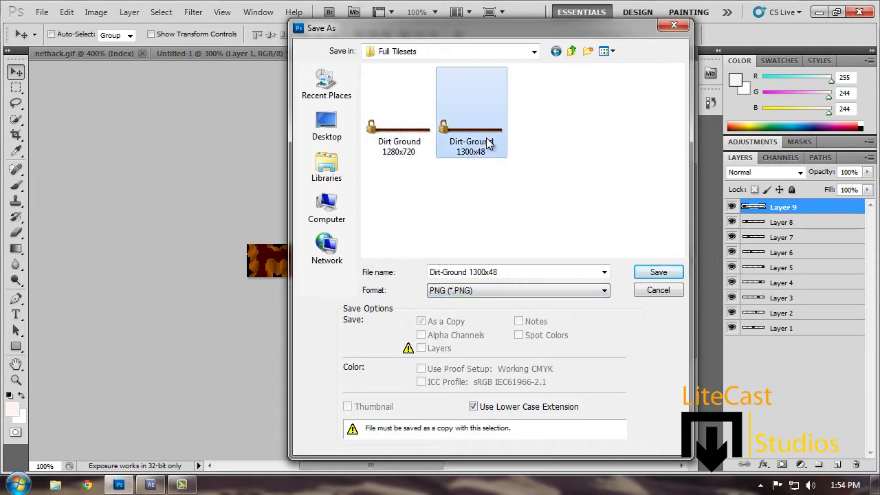
click(430, 194)
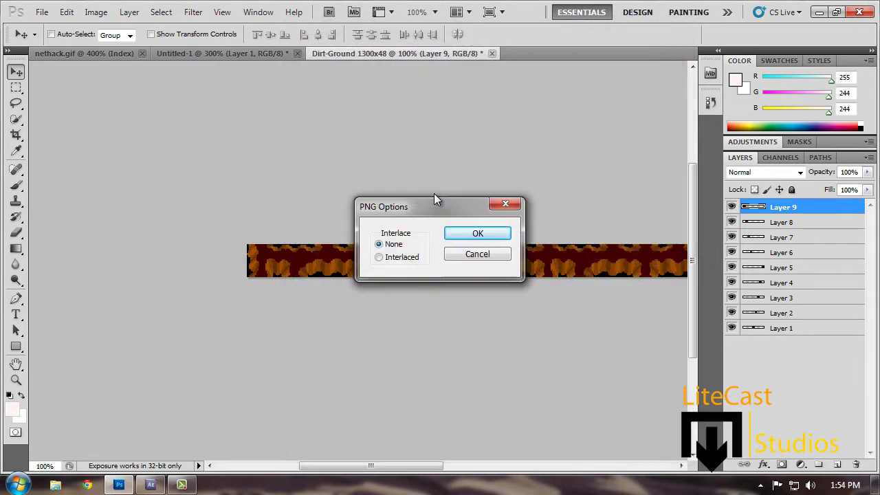
click(478, 234)
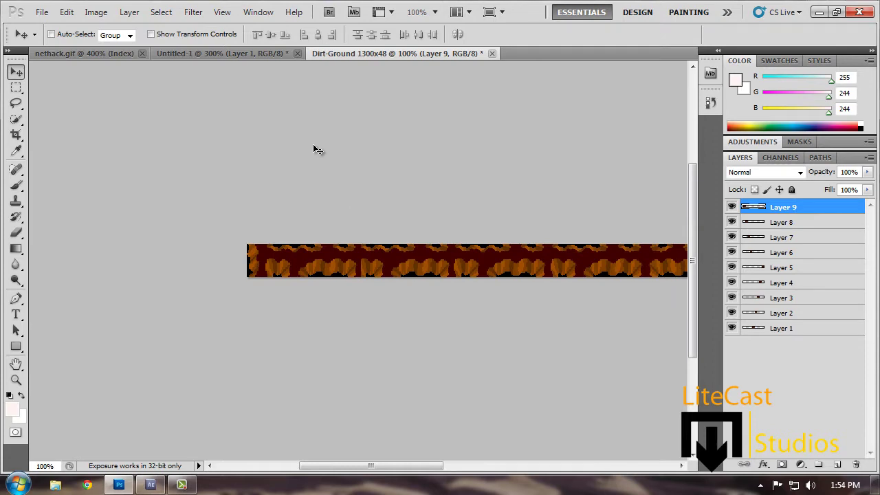
Step: Switch to After Effects and import Dirt-Ground 1300x48 from the Full Tilesets folder into the project
click(151, 485)
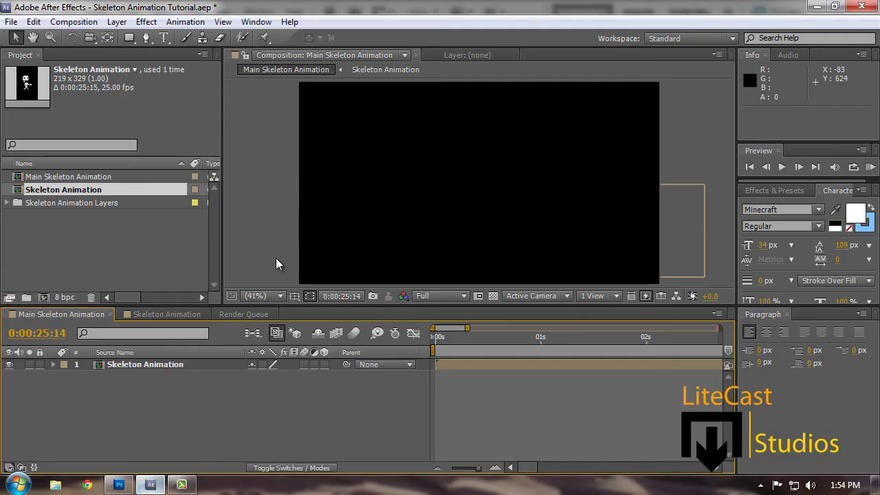
double_click(190, 253)
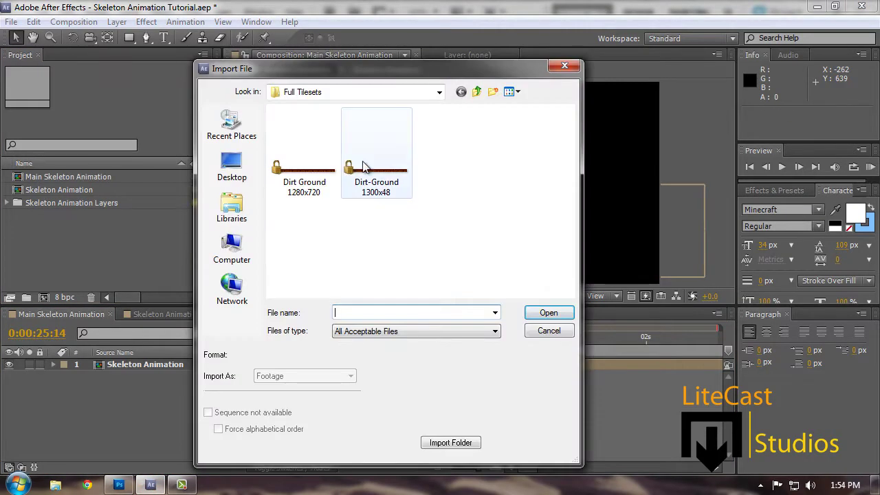
double_click(365, 166)
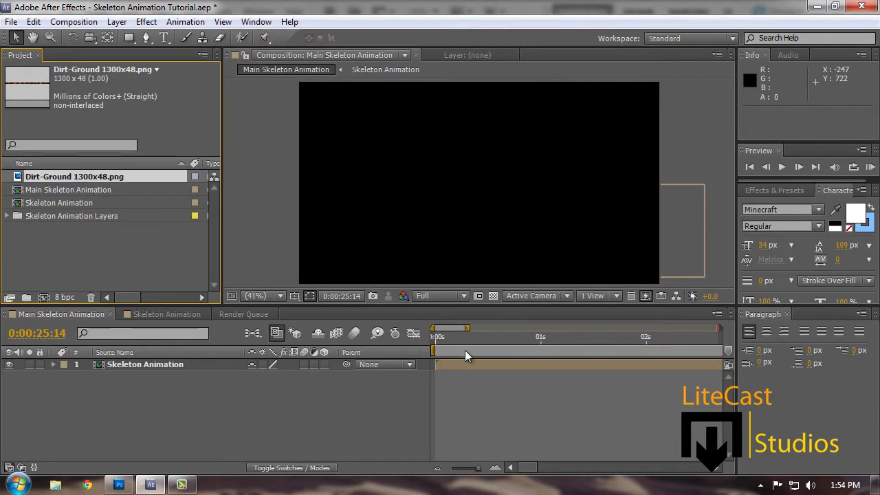
Step: Add Dirt-Ground 1300x48.png to the Main Skeleton Animation composition and align it along the frame's bottom edge, spanning the full width
drag(465, 350, 453, 344)
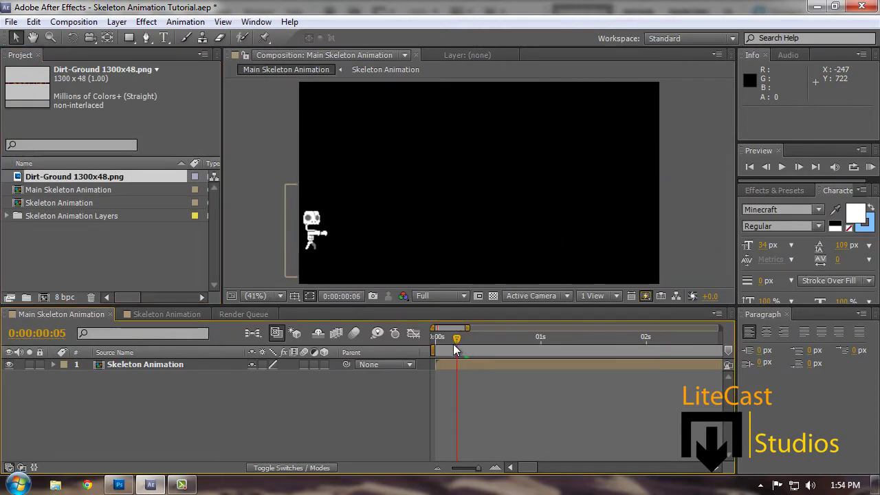
click(54, 365)
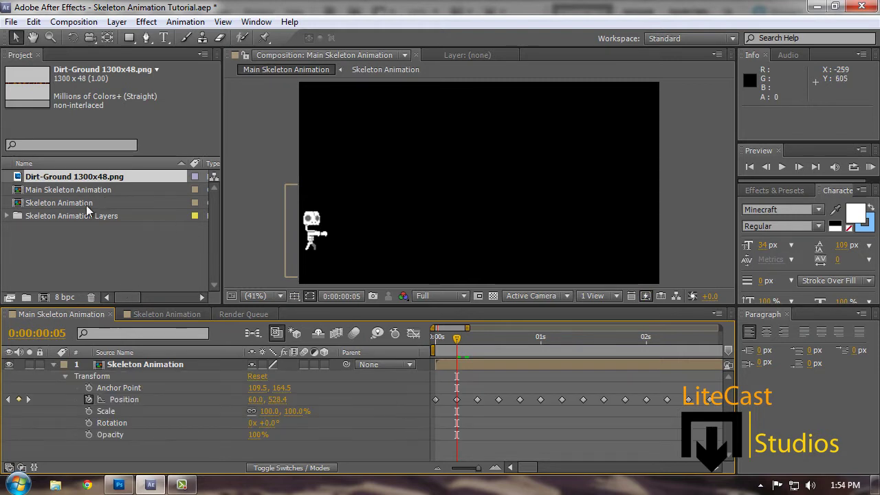
drag(84, 178, 479, 278)
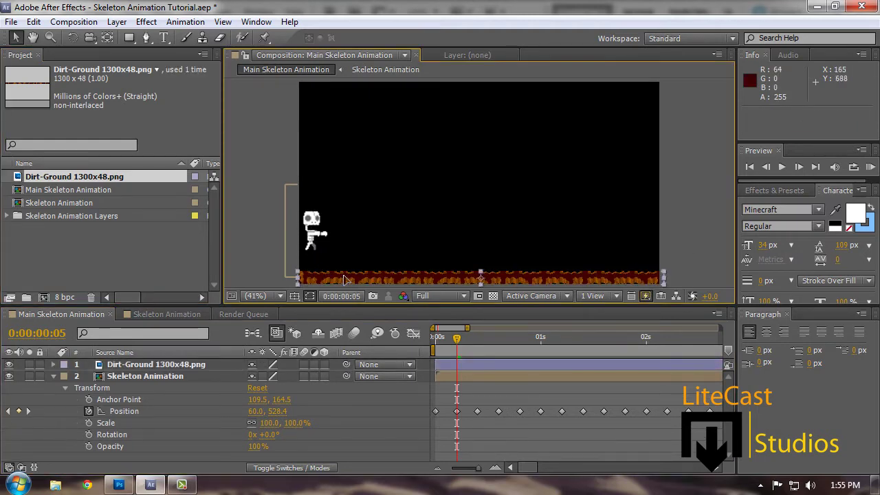
drag(346, 278, 344, 279)
click(673, 250)
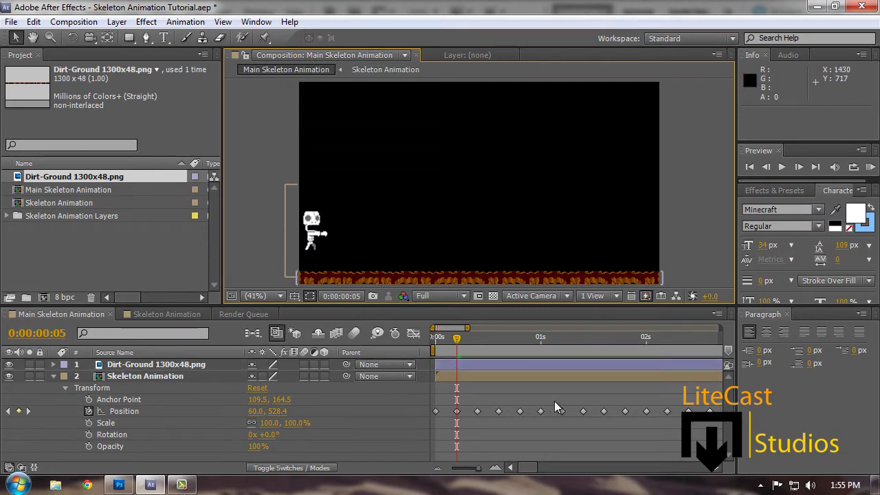
Step: Select all Position keyframes of the Skeleton Animation layer, lower them to Y 605.4, and scrub through the walk to check its footing
drag(478, 468, 447, 470)
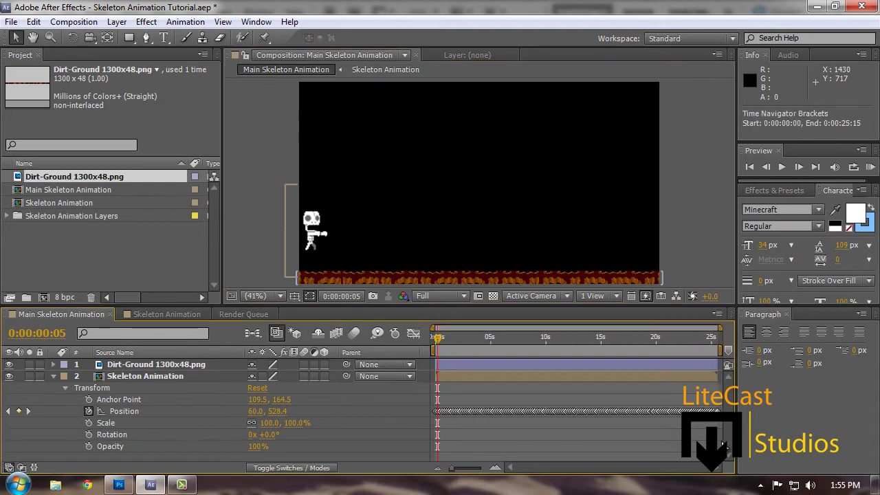
drag(723, 446, 435, 398)
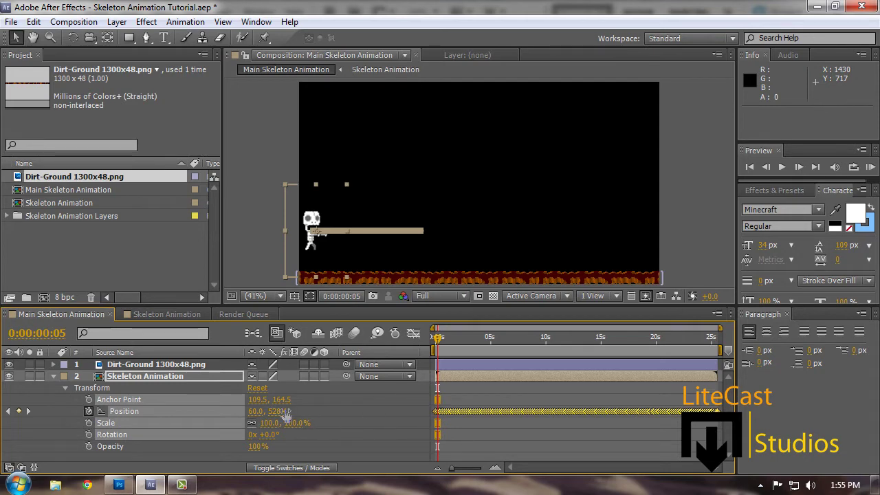
drag(275, 411, 332, 415)
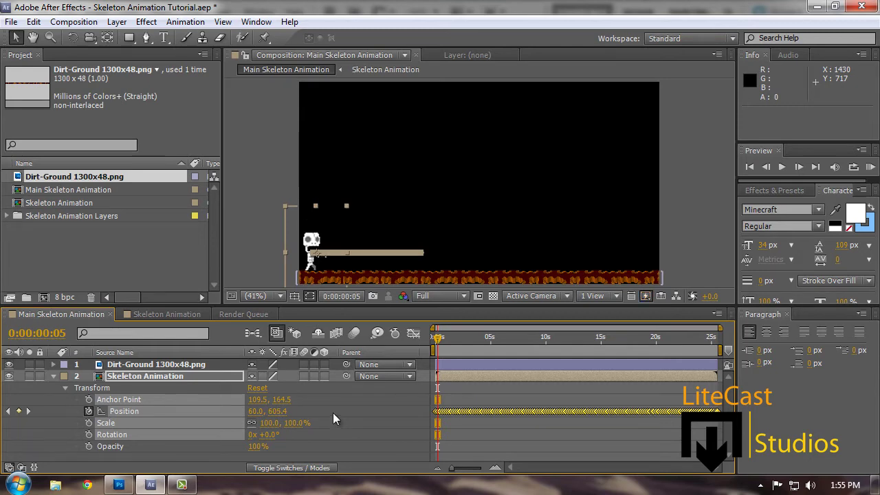
drag(438, 337, 692, 365)
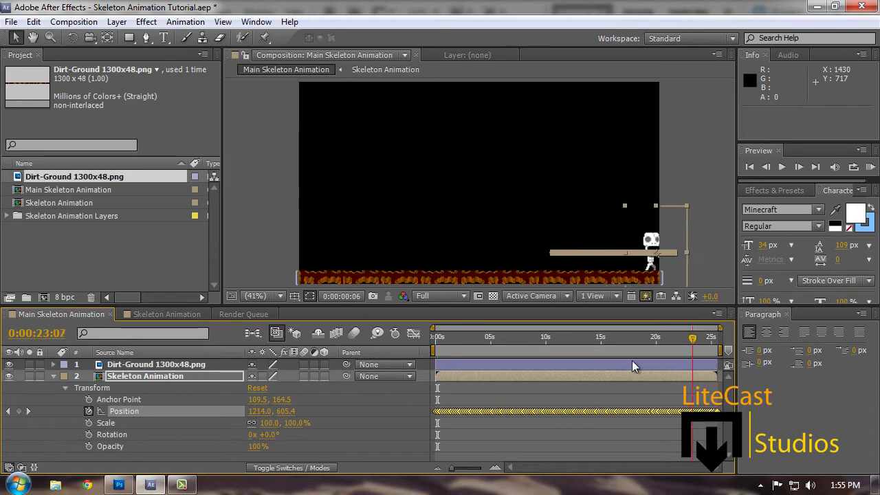
drag(632, 361, 439, 344)
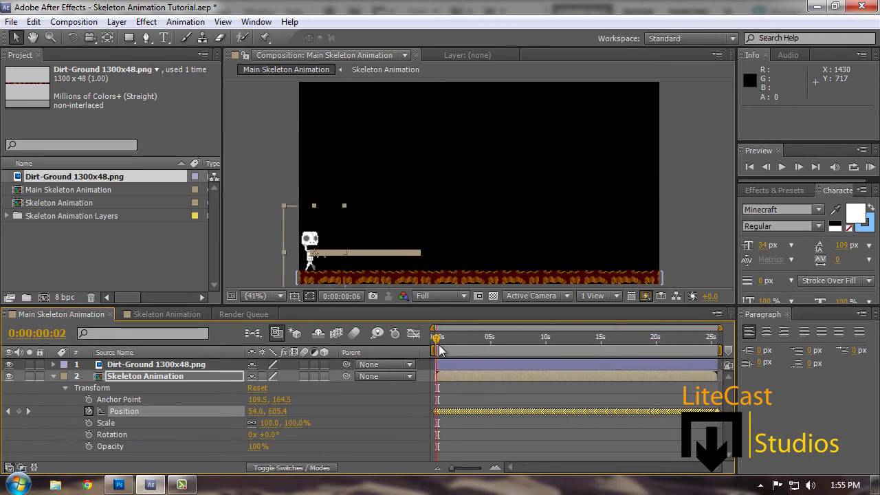
click(586, 464)
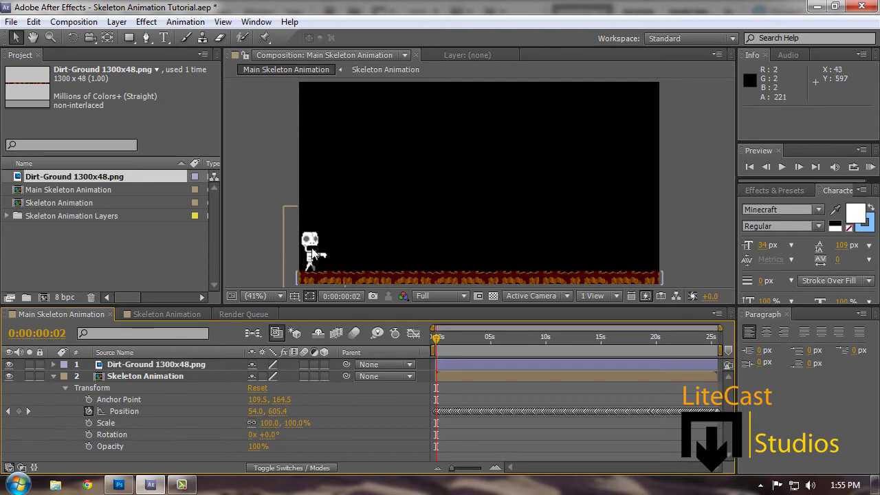
click(693, 270)
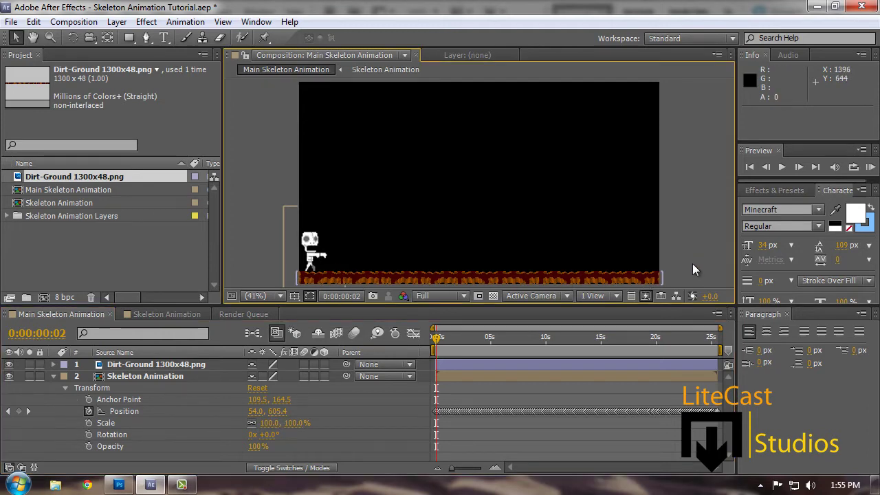
Step: Try lowering the skeleton's position near the start to Y 621.5, undo the change, and play back the walk
click(438, 411)
mouse_move(438, 338)
mouse_down()
mouse_move(464, 342)
mouse_move(436, 341)
mouse_up()
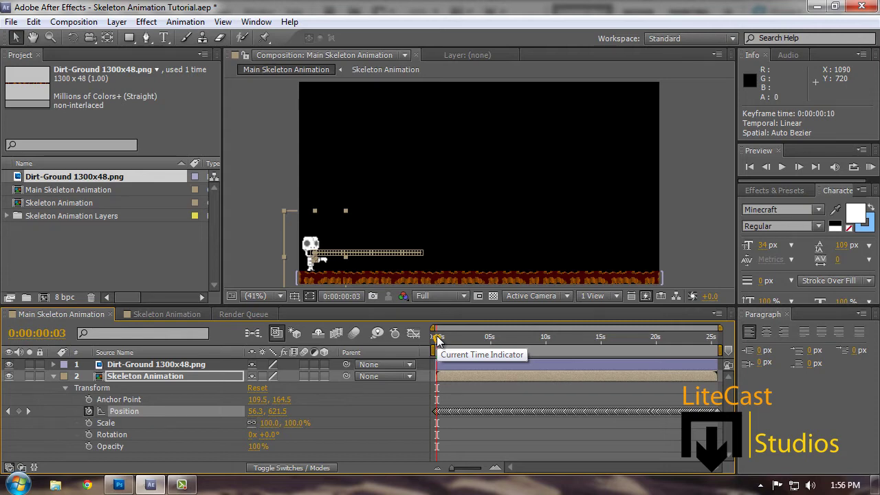
key(ctrl+z)
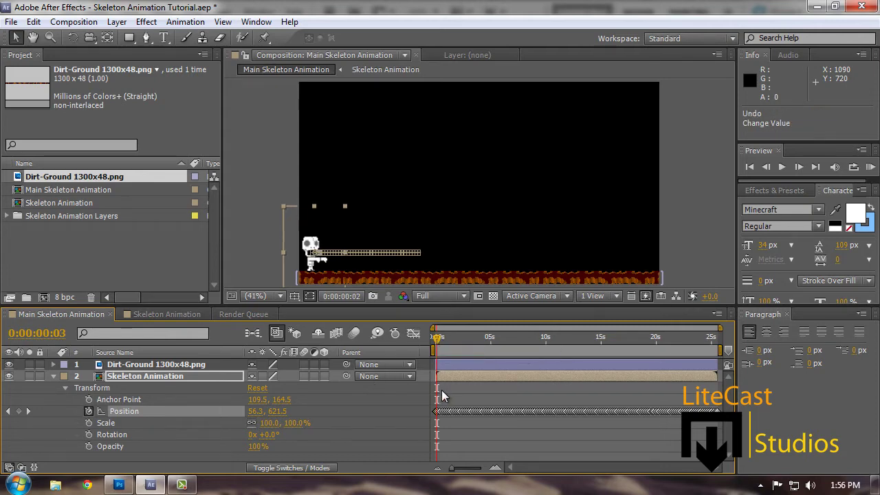
key(space)
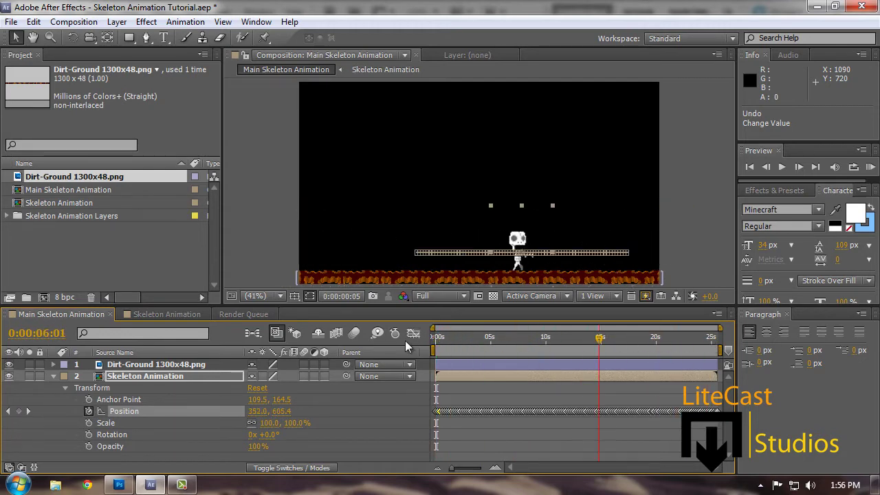
key(space)
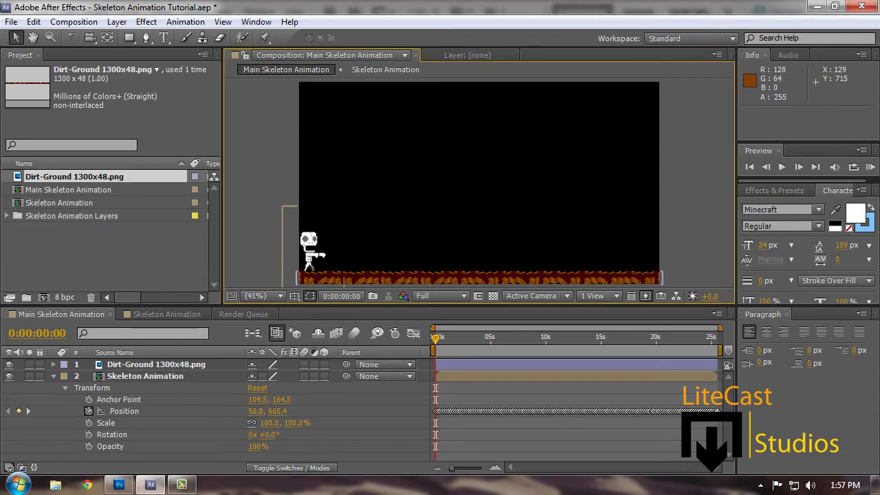
Step: Switch to Photoshop and close nethack.gif, Untitled-1 and Dirt-Ground 1300x48 without saving changes
mouse_move(181, 485)
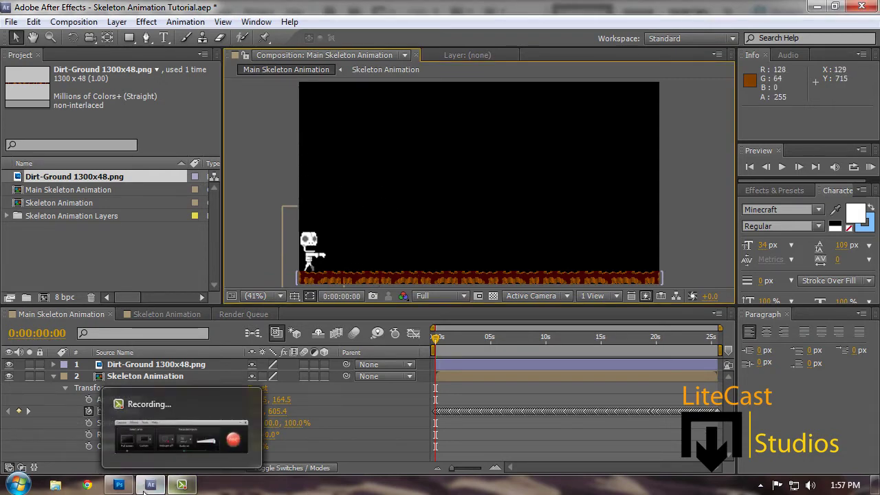
click(119, 484)
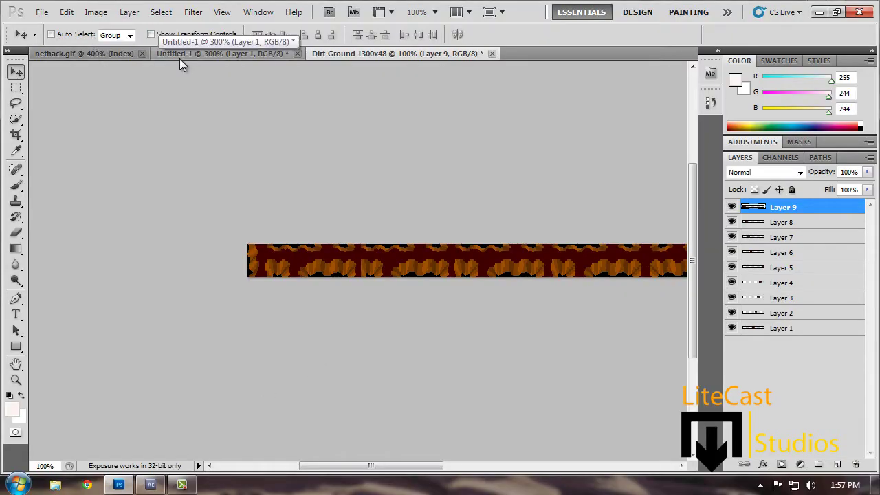
click(93, 53)
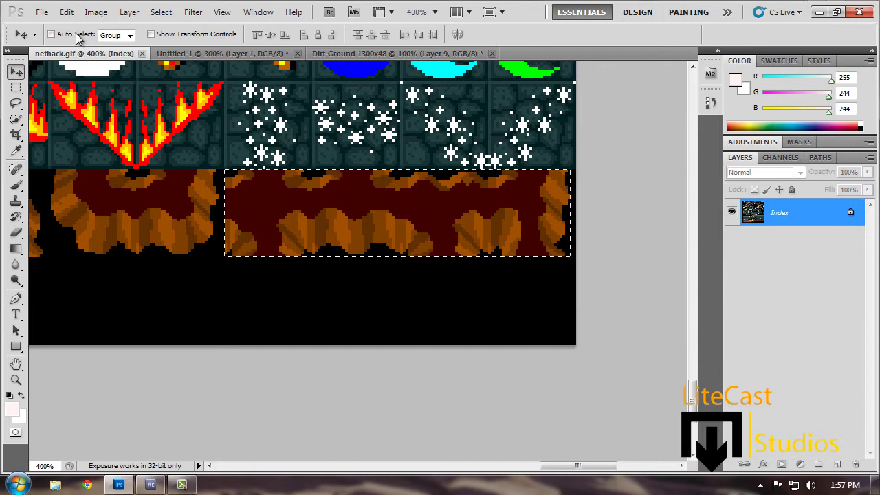
click(142, 53)
click(176, 54)
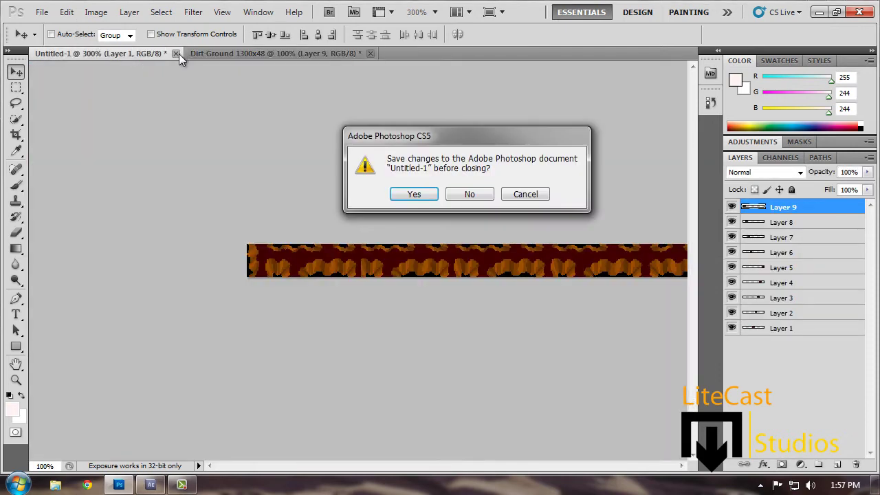
click(469, 195)
click(215, 54)
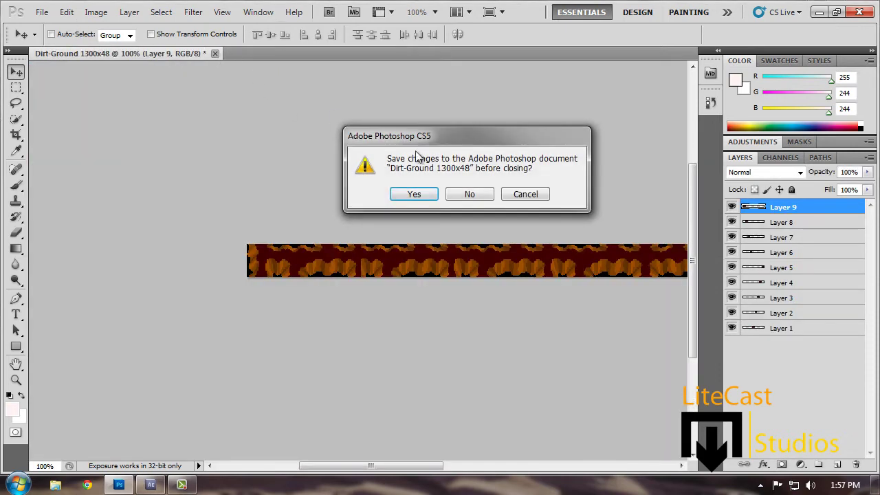
click(468, 194)
Step: Open Large Stars Background.png from the 2D folder inside the Game Art Backgrounds folder
click(42, 13)
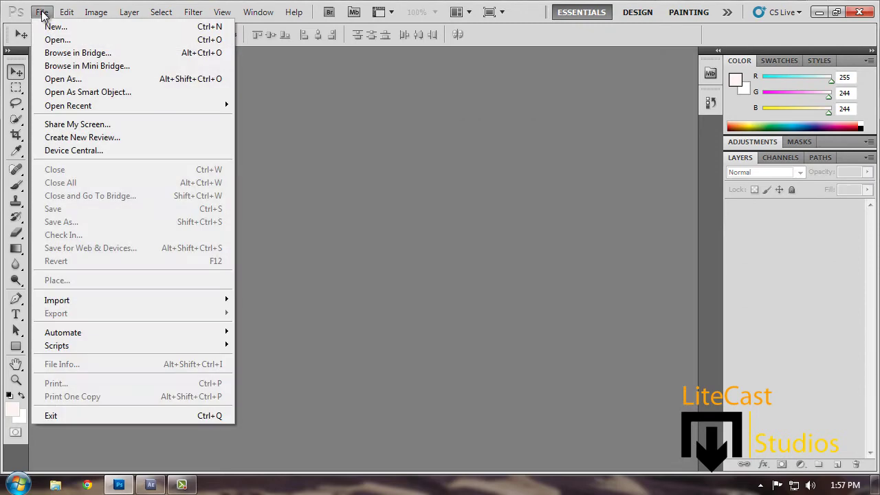
click(50, 39)
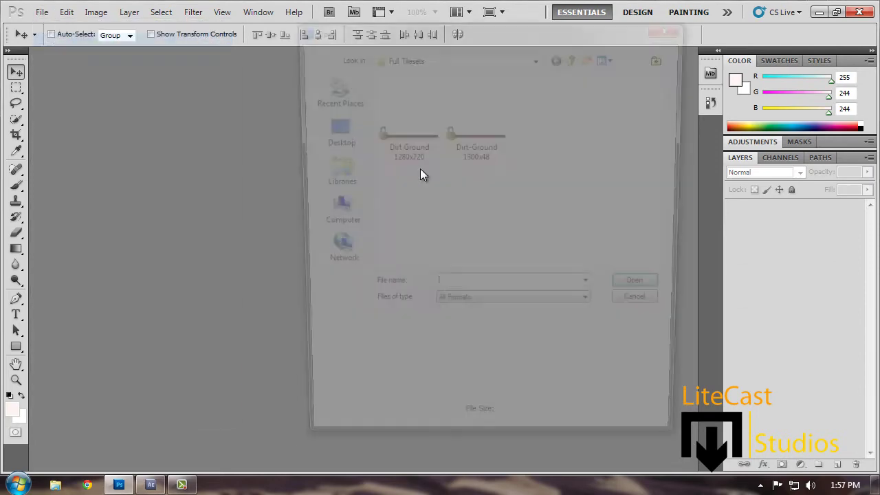
click(576, 56)
click(576, 55)
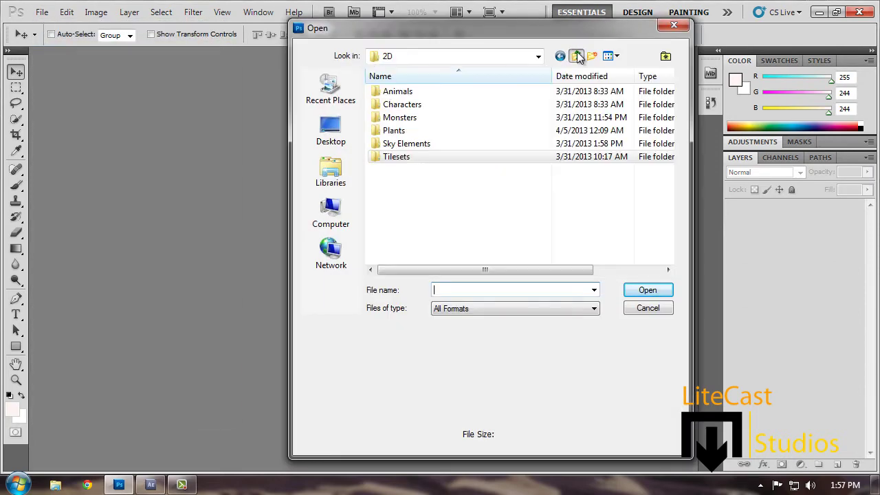
double_click(445, 117)
click(576, 55)
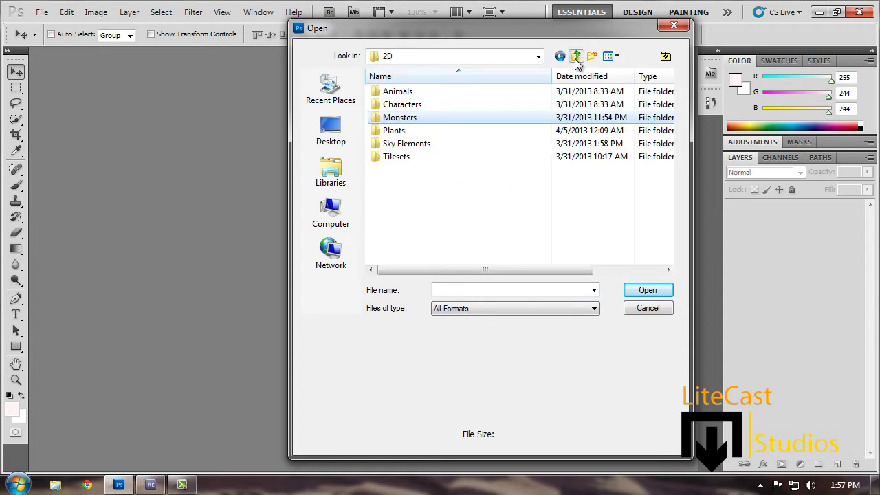
click(576, 56)
click(575, 56)
click(576, 56)
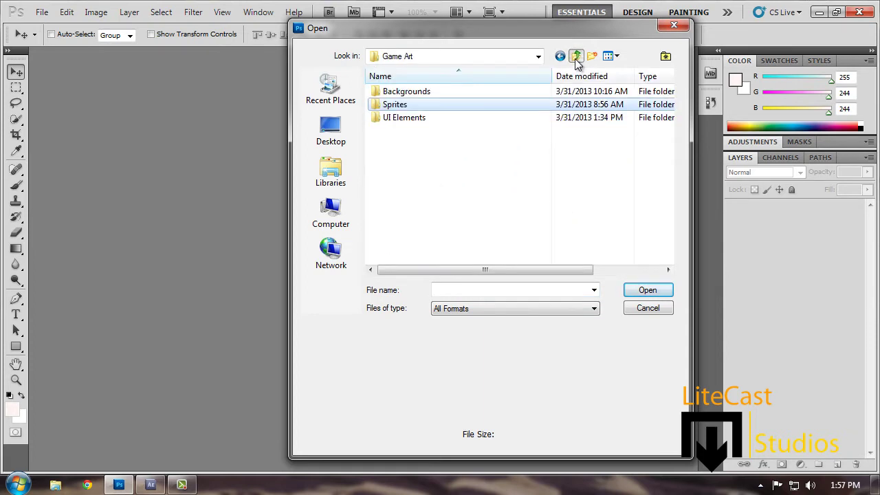
double_click(500, 93)
double_click(499, 91)
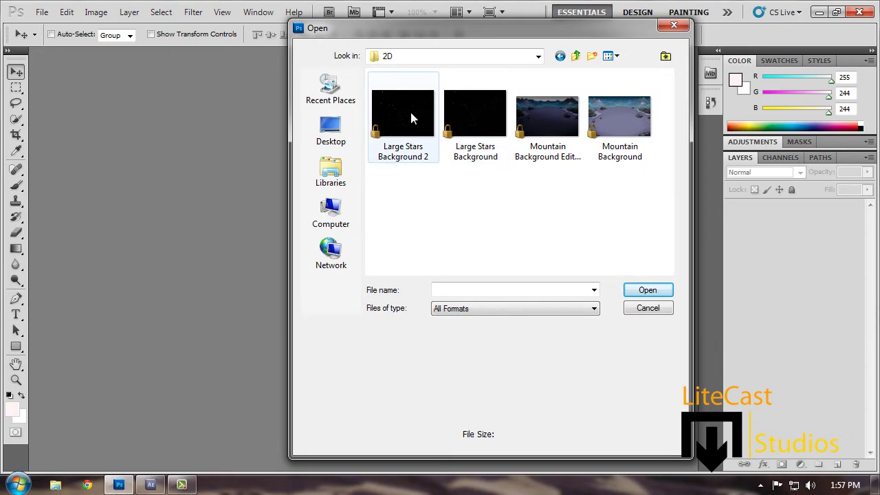
double_click(495, 115)
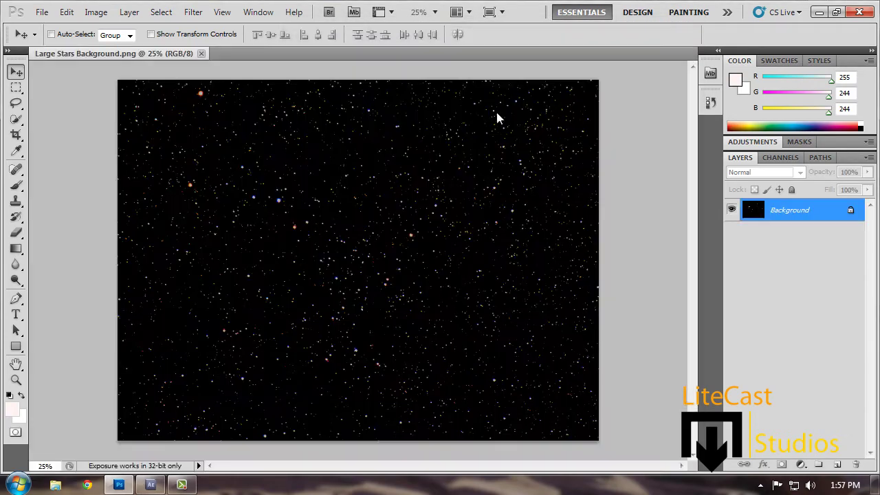
Step: Open Large Stars Background 2.png to examine the existing edited star image, and close it again
click(42, 11)
click(55, 38)
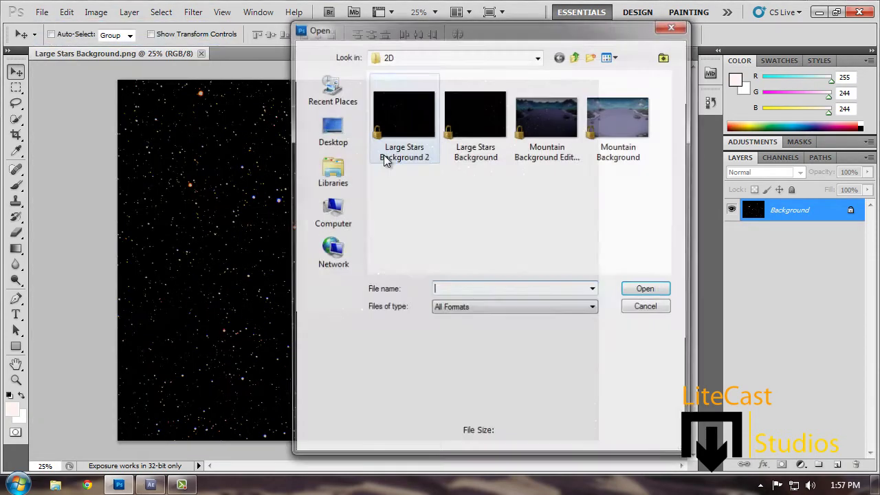
click(399, 134)
double_click(399, 134)
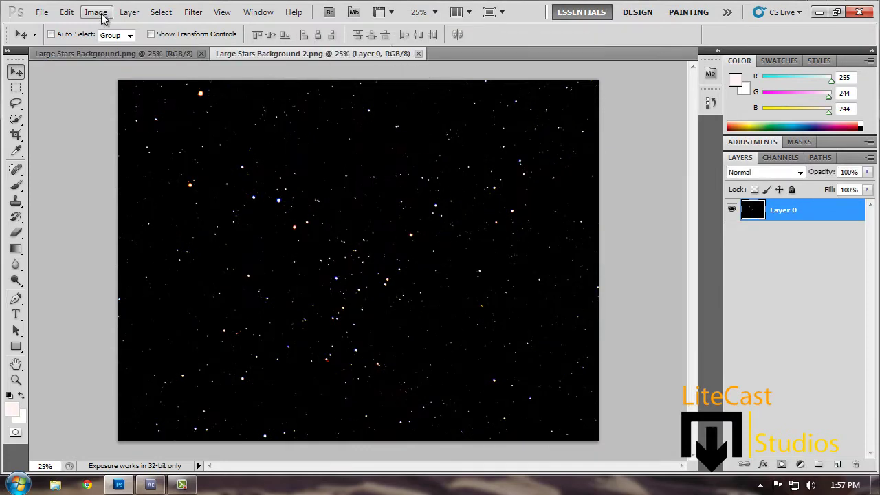
click(419, 54)
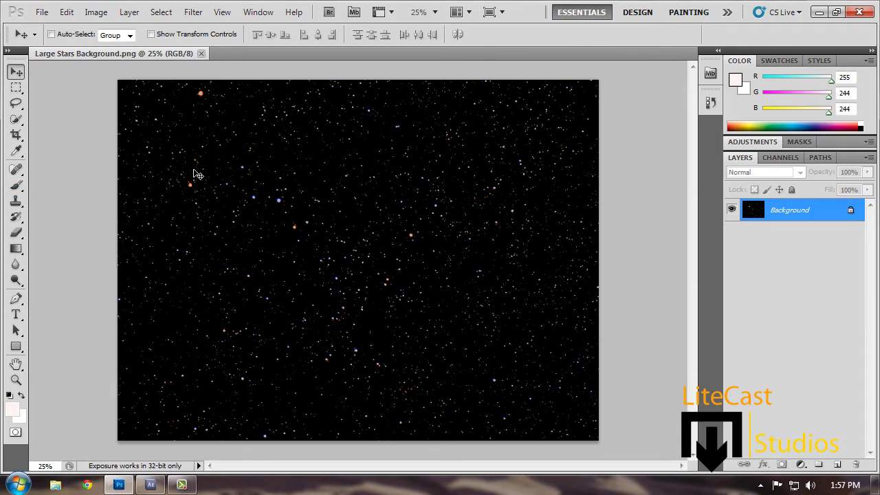
Step: Brighten the stars in Large Stars Background.png with Levels, setting the white input level to 124
key(ctrl+l)
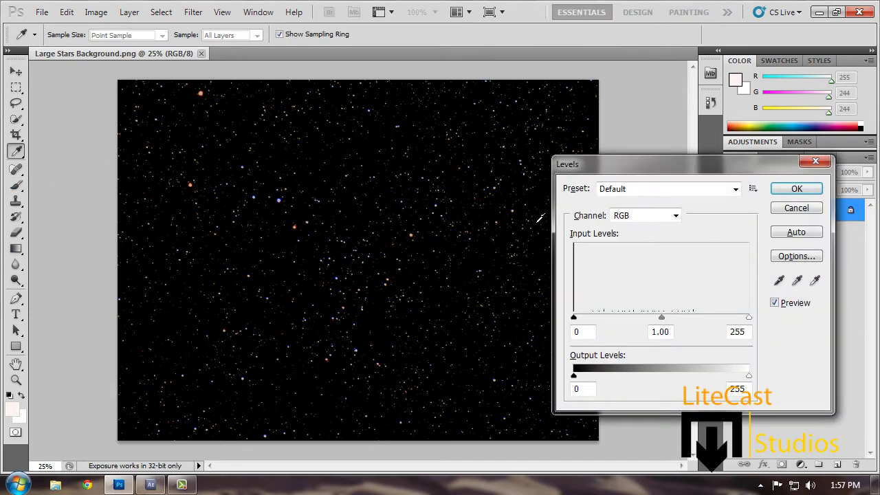
drag(749, 322, 660, 320)
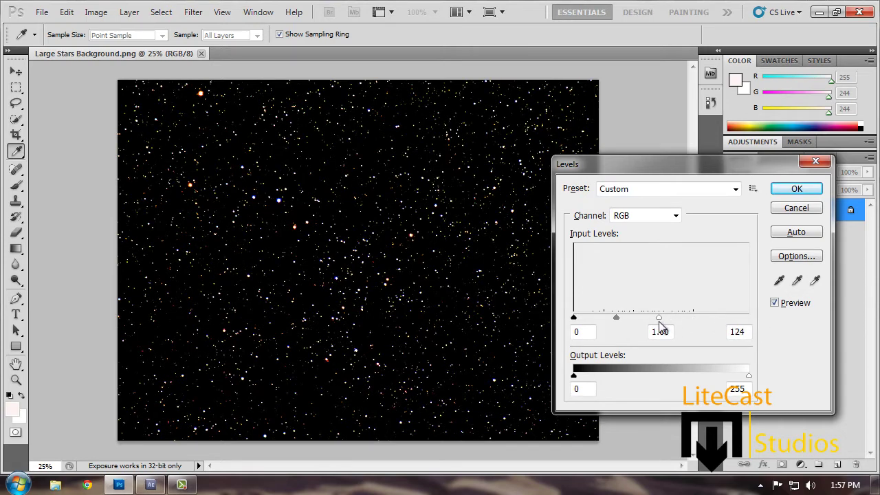
click(799, 191)
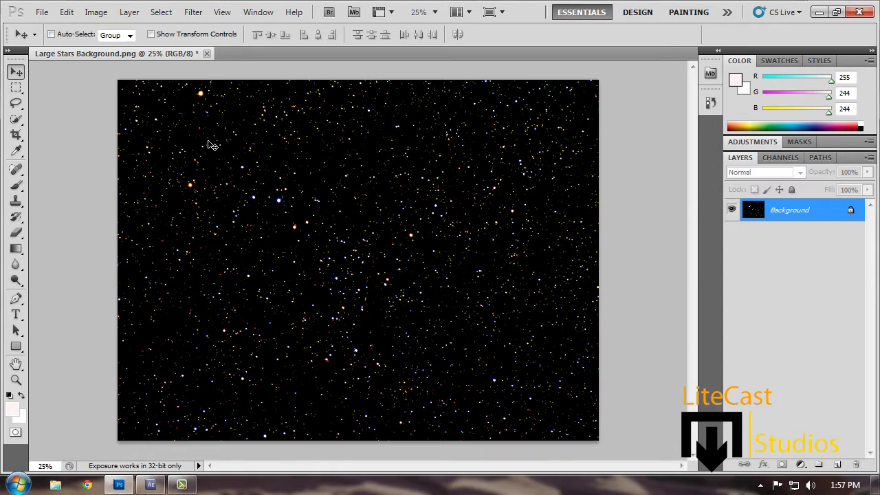
Step: Apply the Fresco filter to the star background with brush size 2, brush detail 10 and texture 1
click(194, 12)
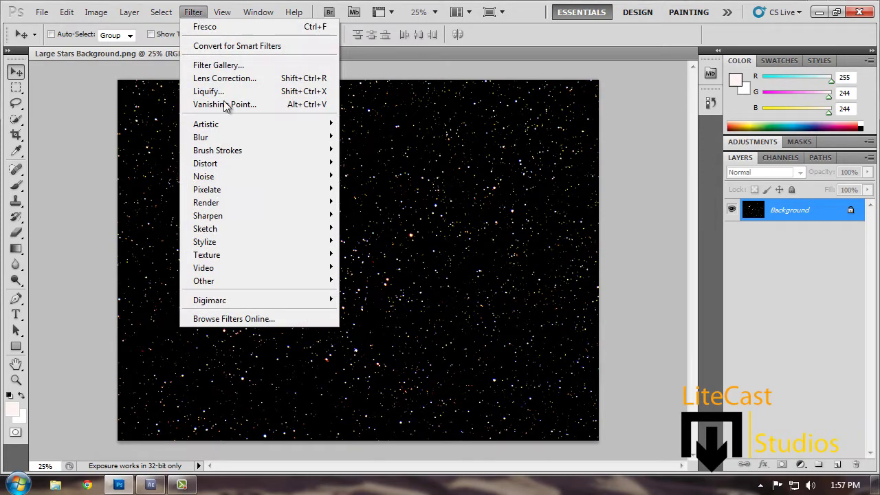
mouse_move(230, 125)
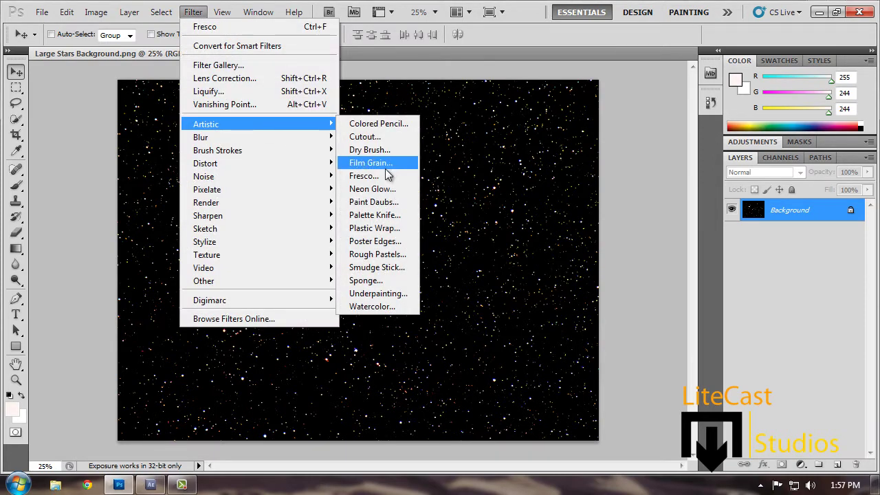
click(384, 176)
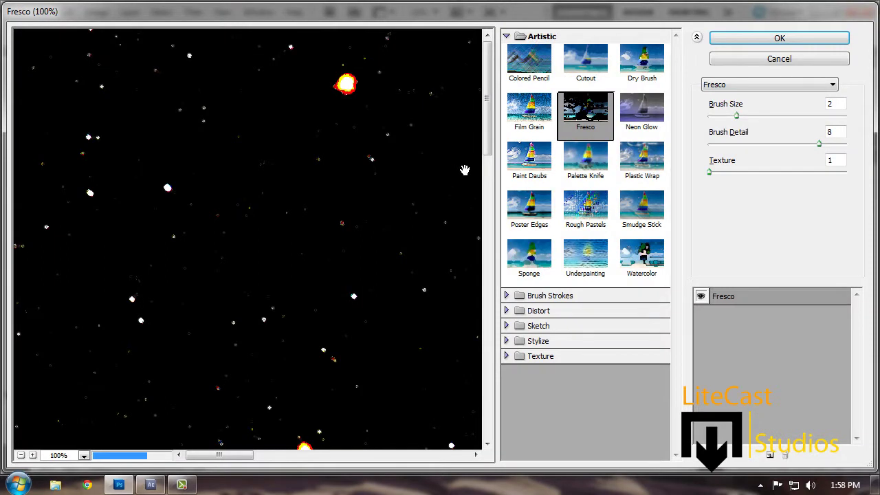
drag(490, 127, 489, 147)
click(84, 455)
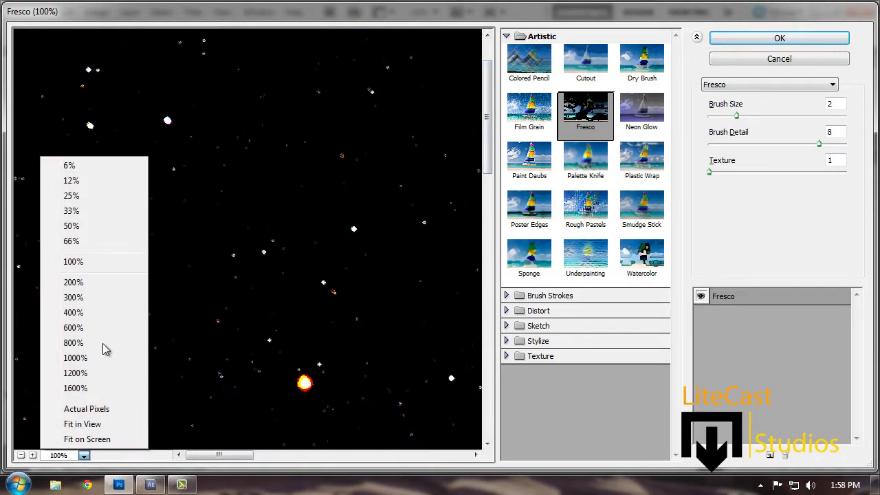
click(90, 197)
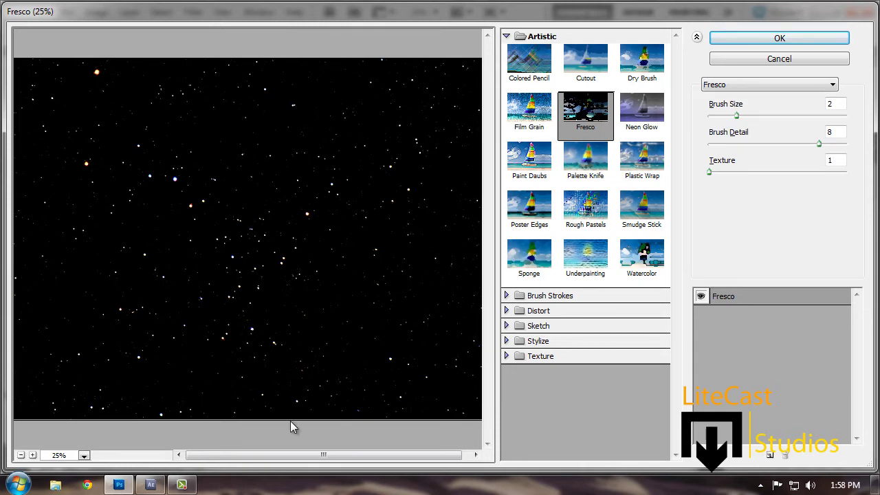
click(736, 117)
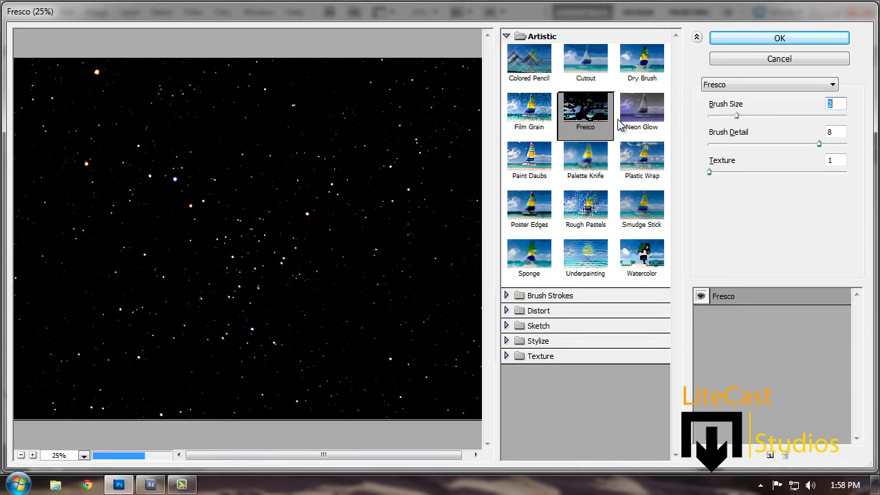
mouse_move(819, 144)
mouse_down()
mouse_move(697, 153)
mouse_move(858, 153)
mouse_up()
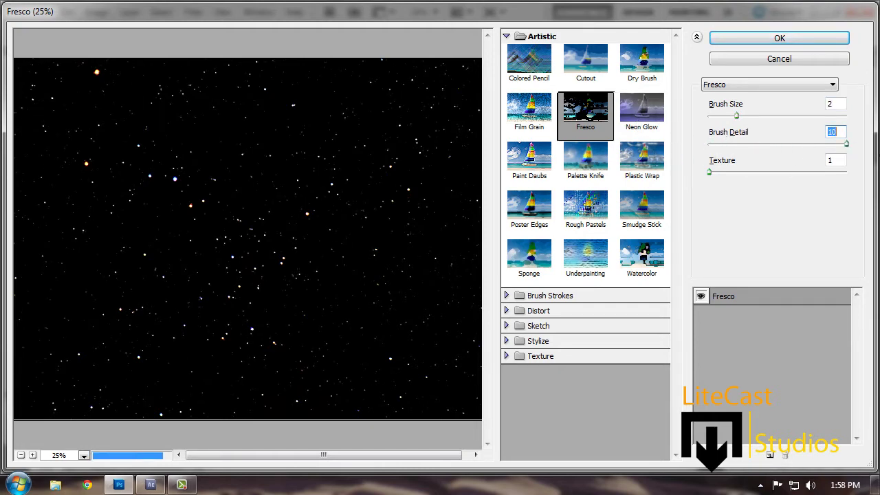
click(798, 40)
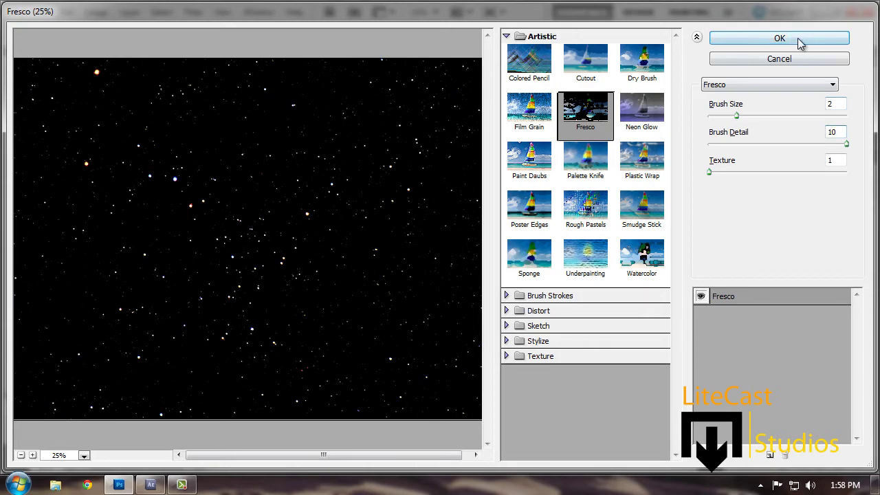
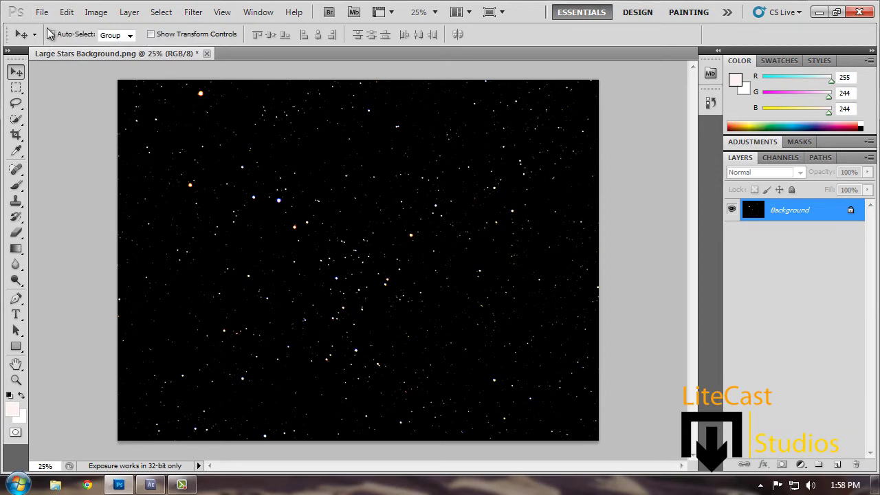
Step: Try a second Fresco pass on the star background with brush size 2, brush detail 10 and texture 1
key(ctrl+l)
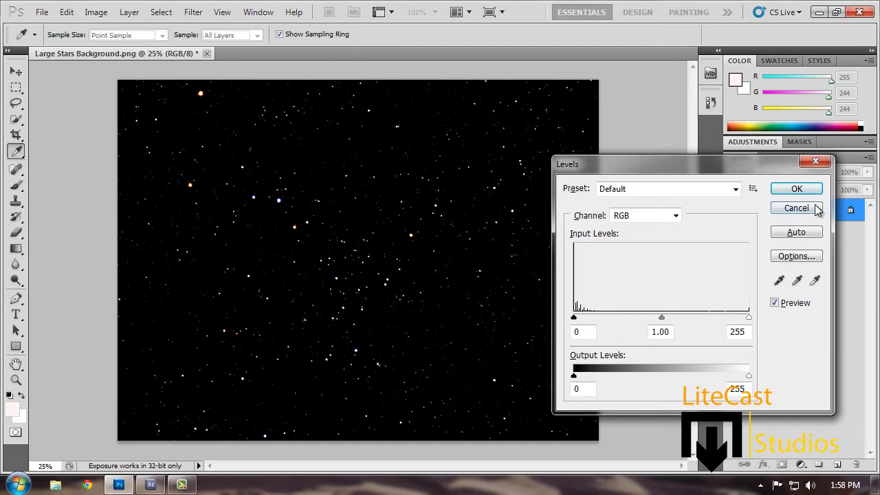
click(796, 208)
key(v)
click(193, 12)
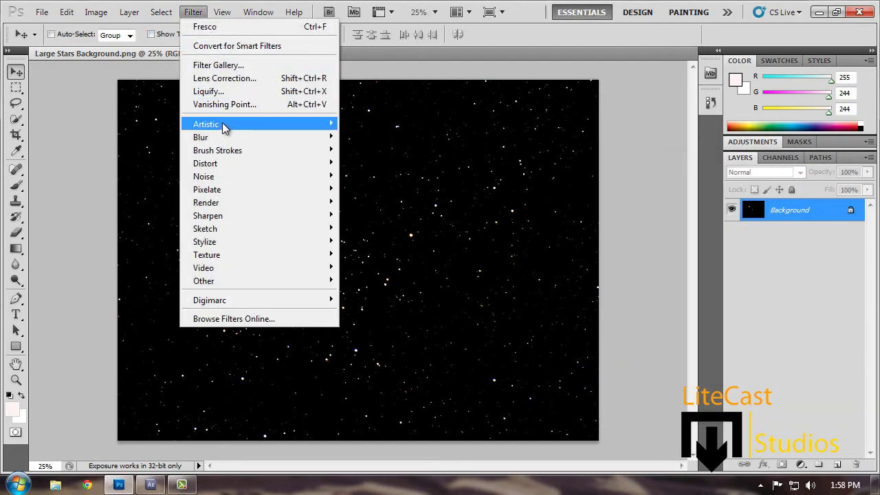
mouse_move(223, 126)
click(360, 176)
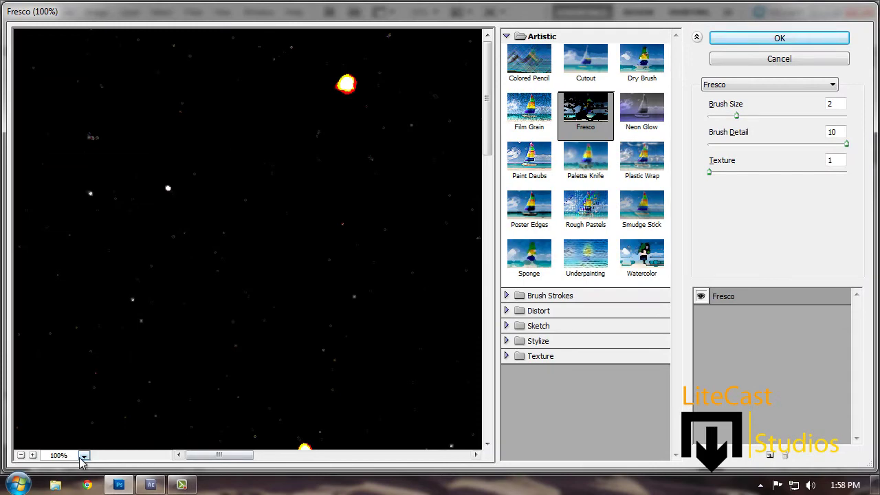
click(83, 455)
click(92, 199)
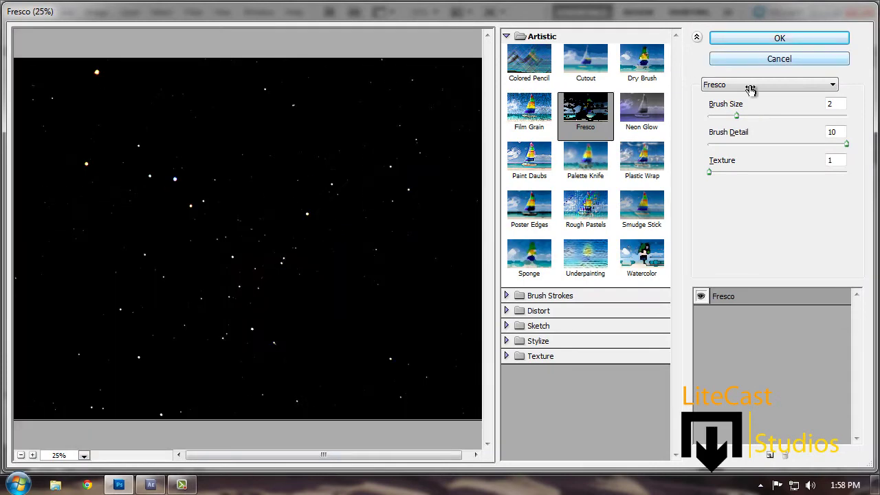
click(821, 40)
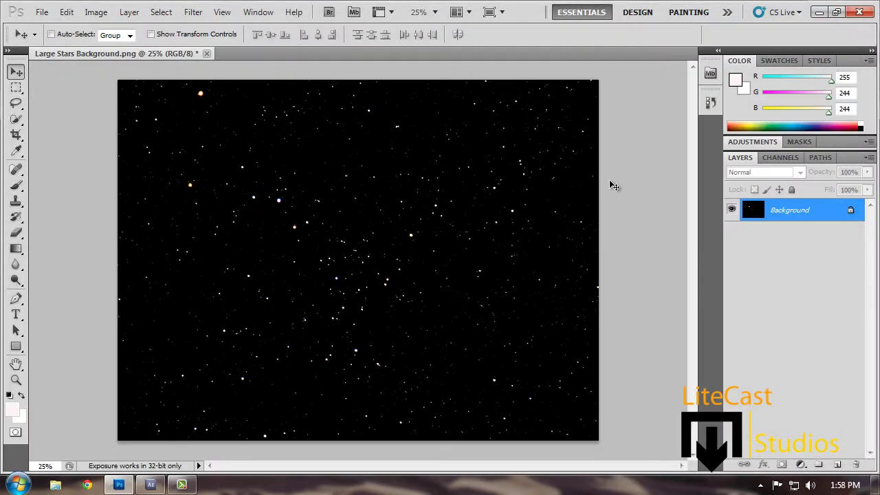
Step: Save the filtered star image as Large Stars Background 2.png in the 2D folder, replacing the existing file
click(42, 12)
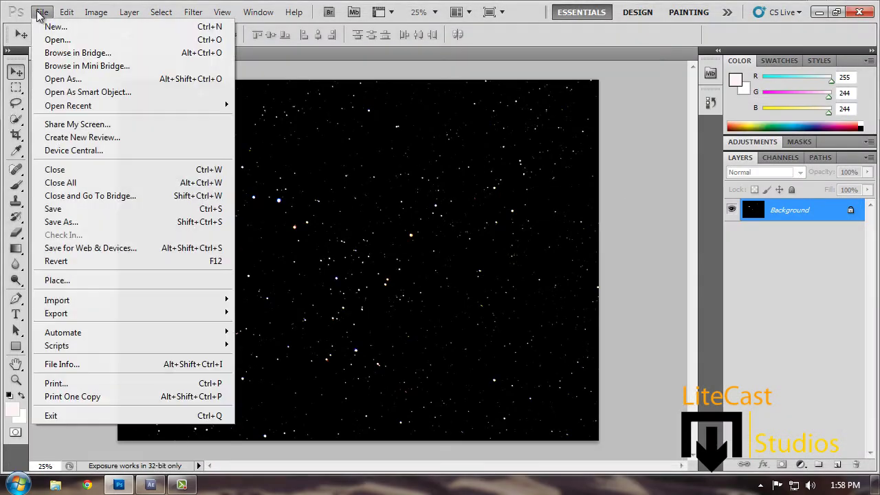
click(62, 221)
double_click(403, 131)
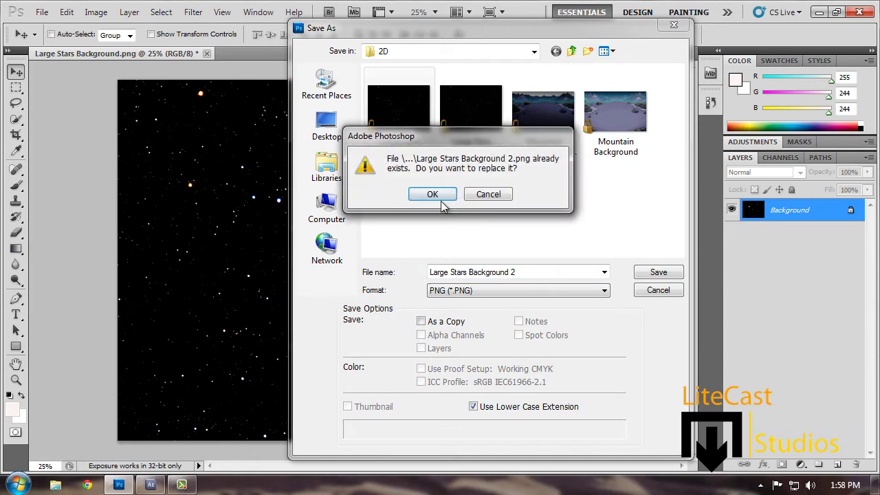
click(438, 198)
click(478, 235)
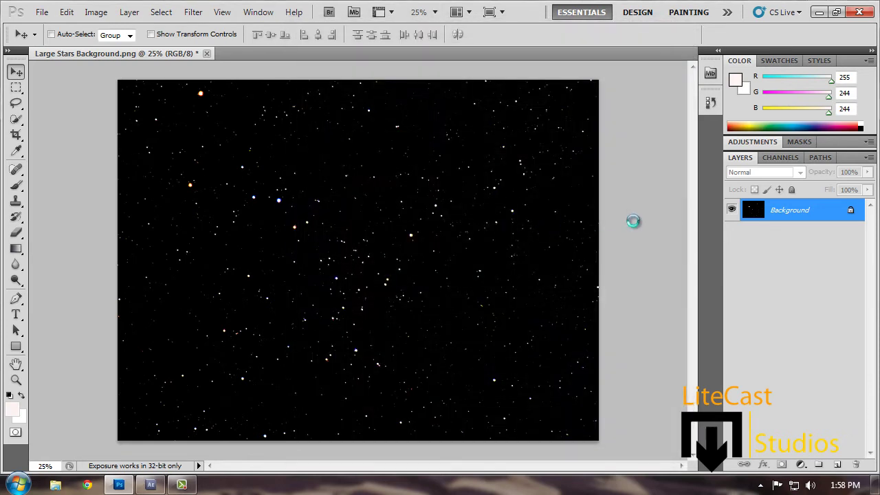
Step: Open Mountain Background.png and Mountain Background Edited for 8-Bit.png in place of Large Stars Background 2.png, and show the edited version
click(42, 12)
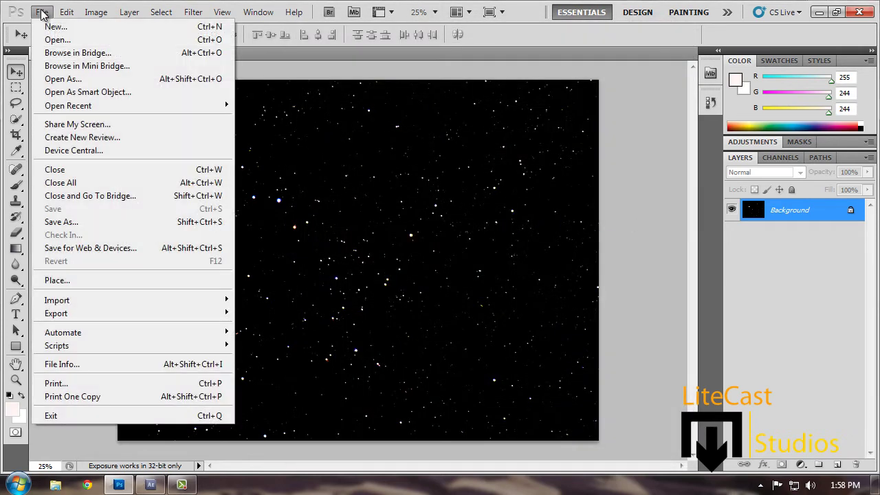
click(52, 37)
drag(658, 227, 517, 77)
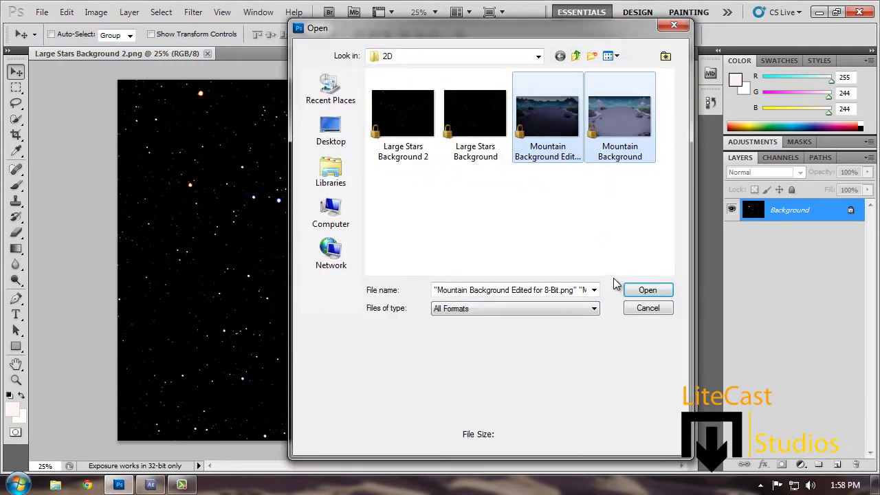
click(641, 286)
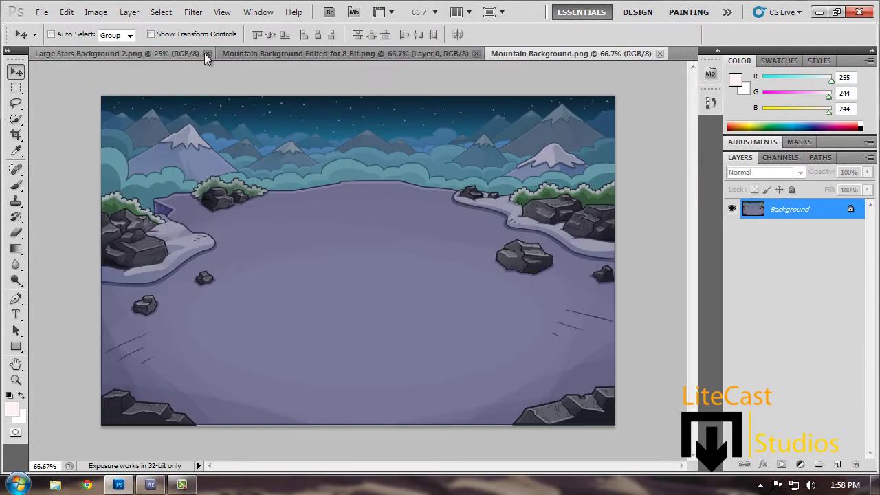
click(205, 53)
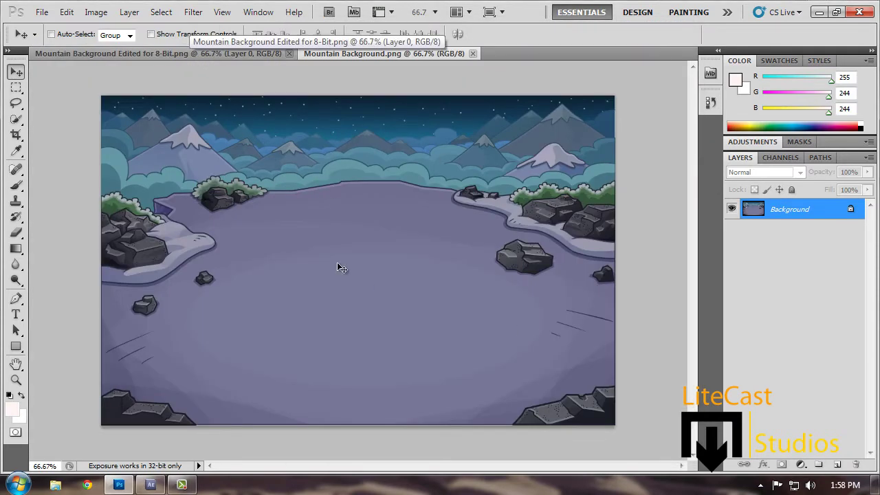
click(239, 53)
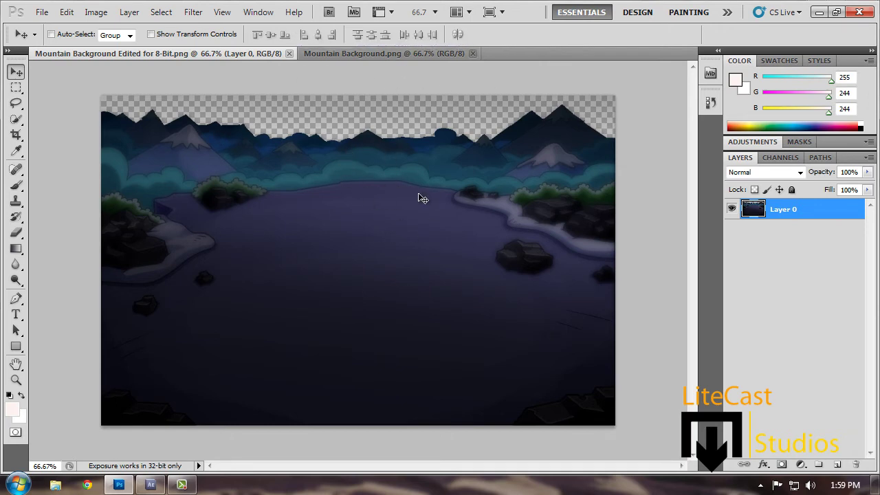
Step: Darken Mountain Background.png with a Levels adjustment, setting the RGB midtone input level to 0.50
click(369, 55)
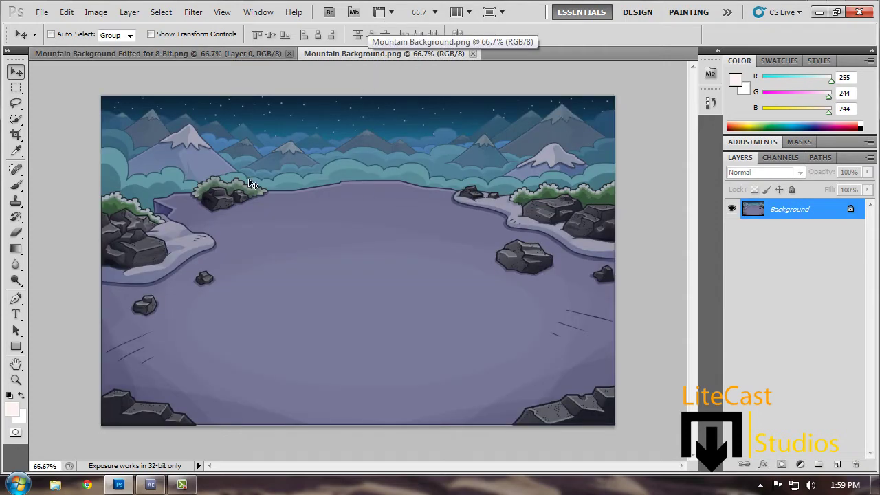
key(i)
key(ctrl+l)
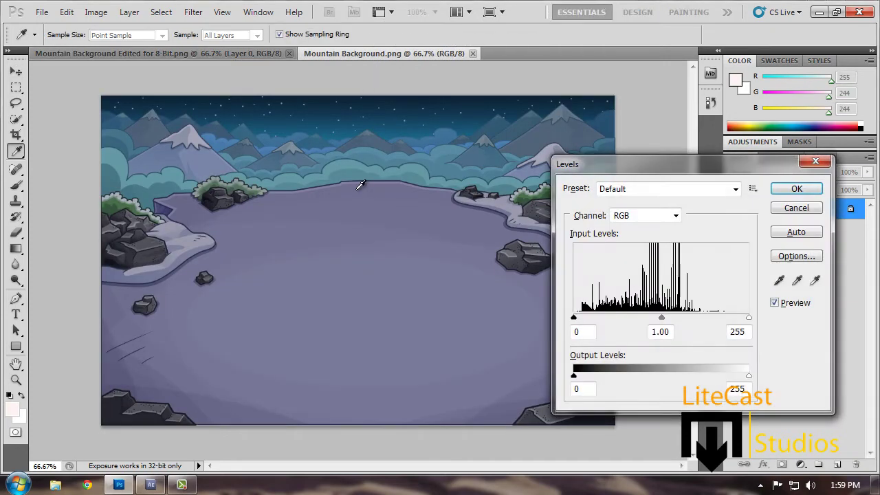
mouse_move(748, 318)
mouse_down()
mouse_move(715, 320)
mouse_move(749, 318)
mouse_up()
drag(666, 317, 689, 319)
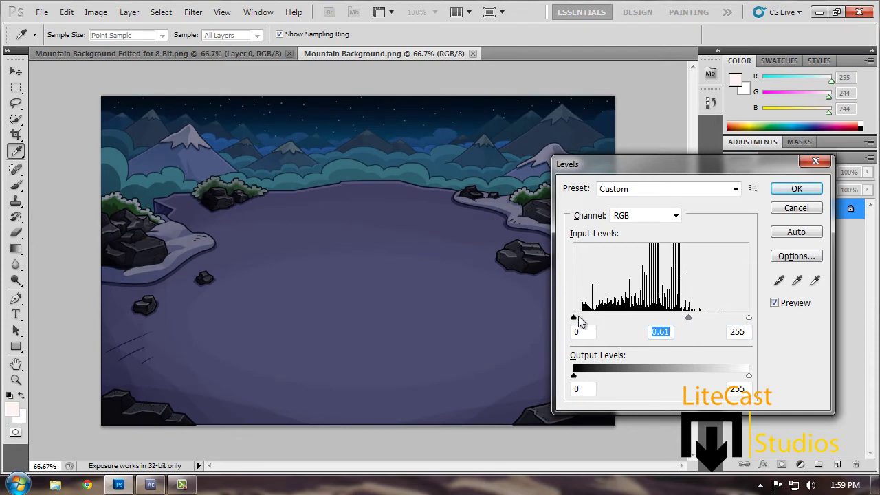
mouse_move(578, 317)
mouse_down()
mouse_move(609, 316)
mouse_move(569, 313)
mouse_up()
drag(690, 323, 699, 323)
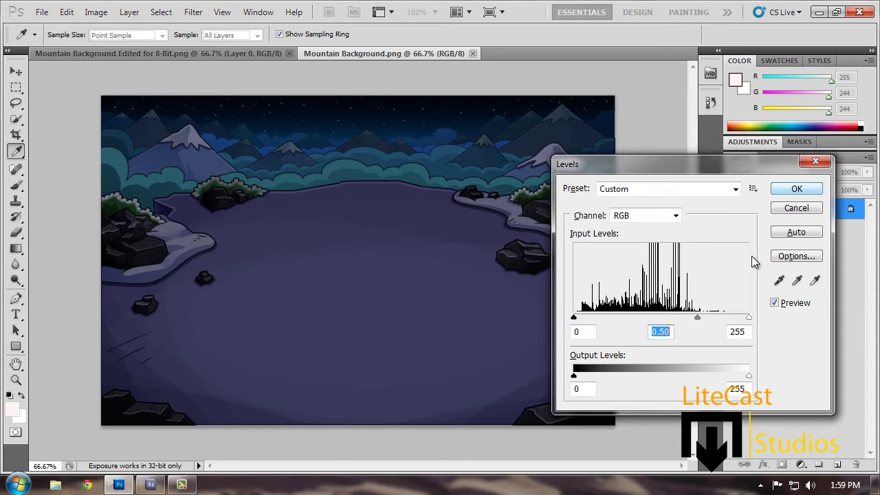
click(794, 190)
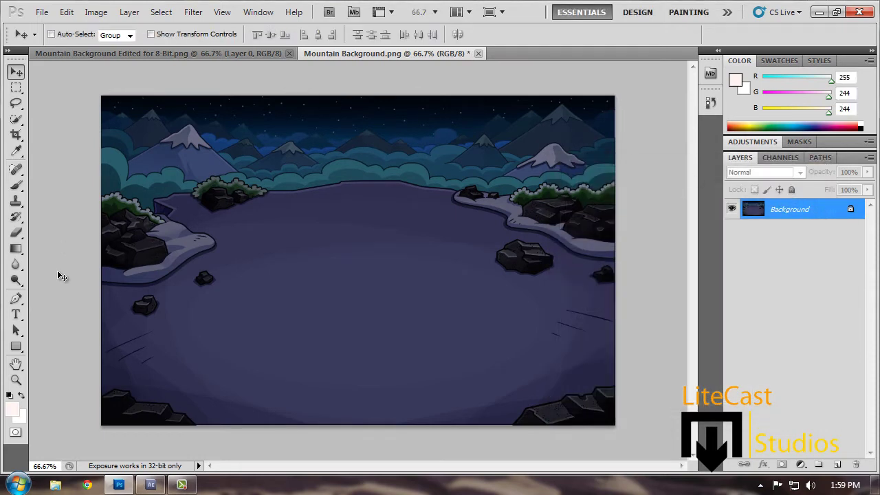
Step: Set up the Gradient tool with the last grey-to-transparent preset and change the foreground color to black, 000000
click(16, 250)
mouse_move(16, 252)
mouse_down()
mouse_move(68, 257)
mouse_move(21, 256)
mouse_move(69, 247)
mouse_up()
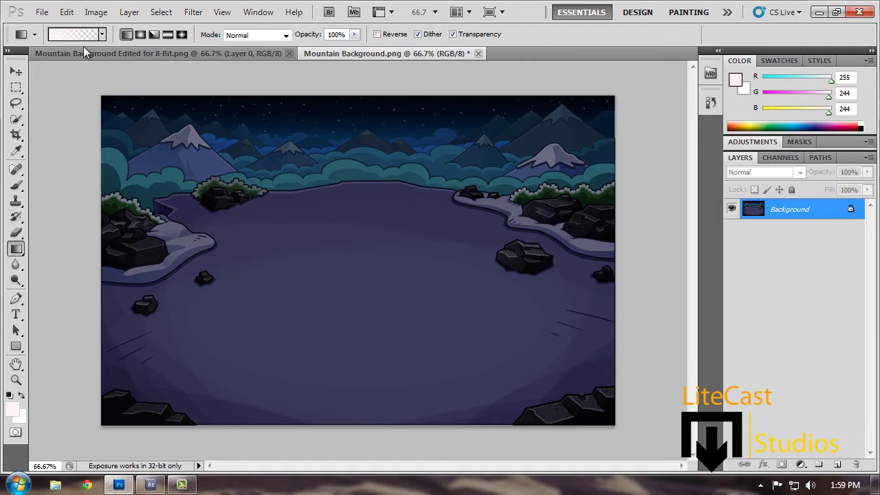
click(102, 34)
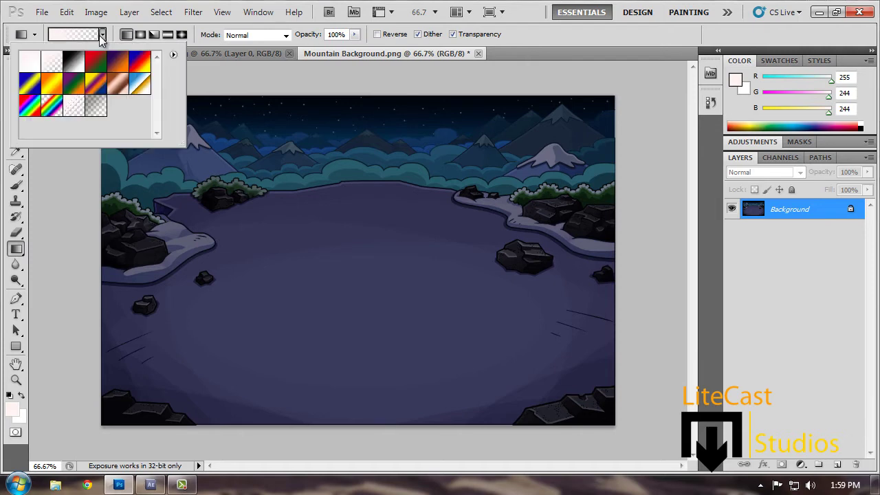
click(98, 112)
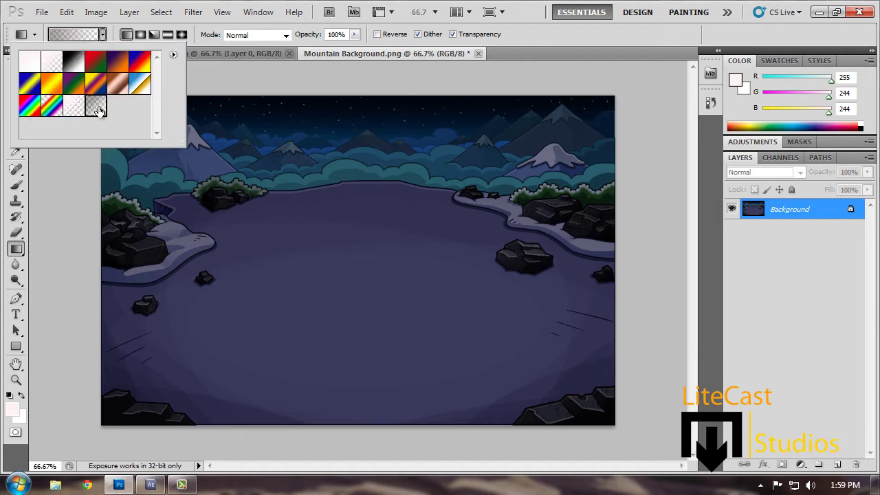
click(184, 84)
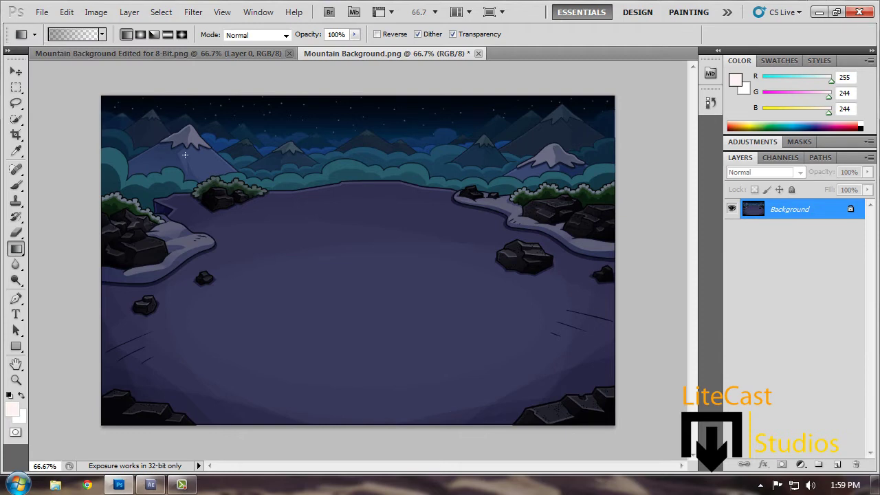
click(12, 411)
click(231, 431)
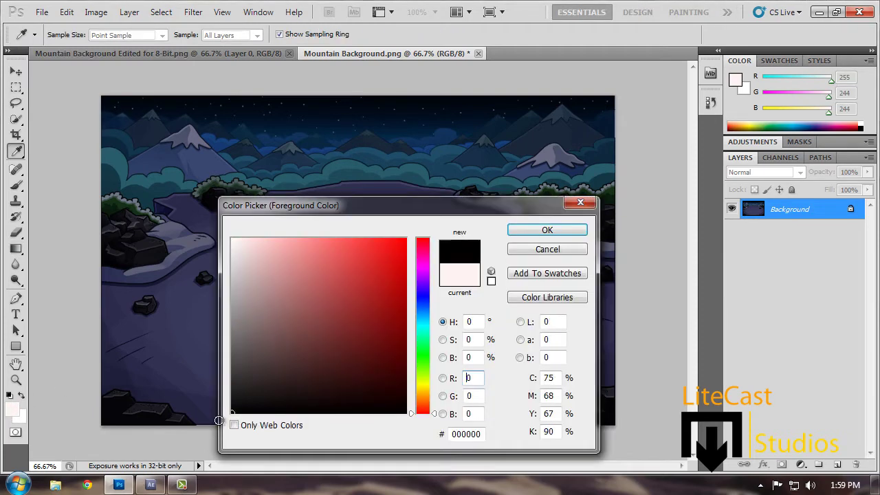
click(524, 230)
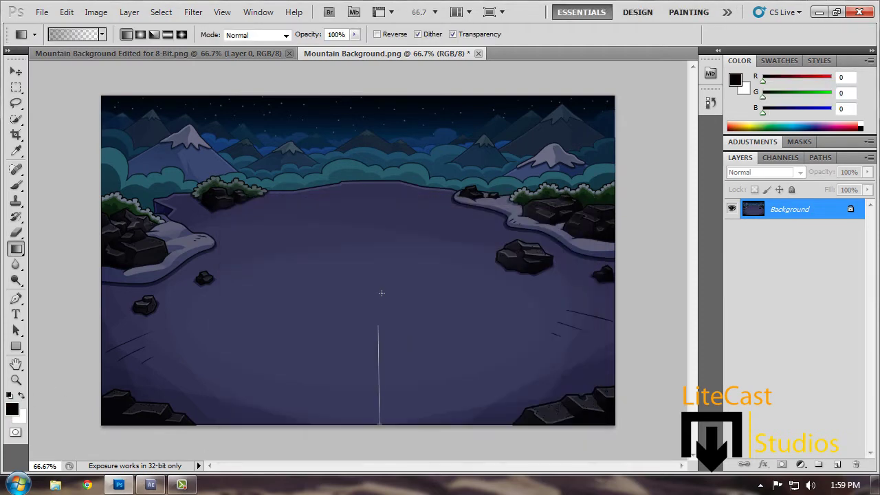
Step: Shade the lower part and lower-left corner of the mountain background with several upward dark-to-transparent gradients
drag(382, 293, 382, 293)
drag(344, 425, 348, 262)
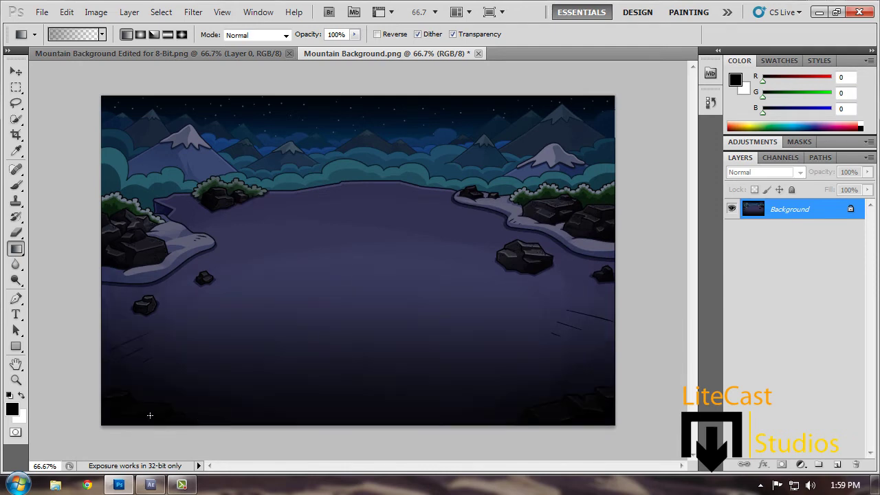
drag(138, 432, 211, 343)
drag(309, 301, 310, 301)
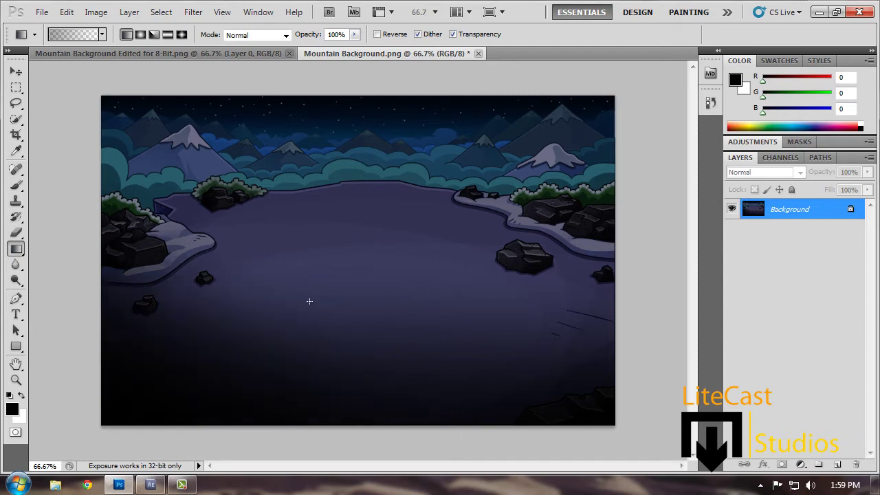
drag(313, 332, 346, 272)
drag(320, 412, 372, 266)
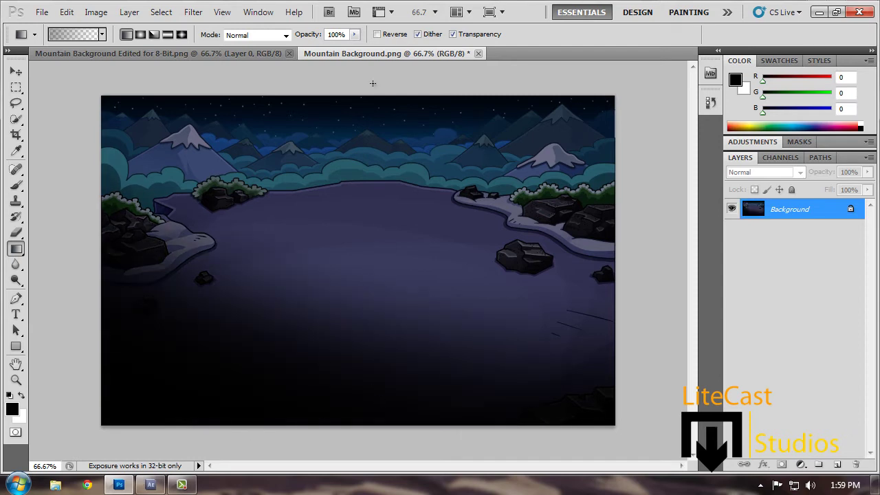
drag(372, 130, 371, 130)
key(ctrl+z)
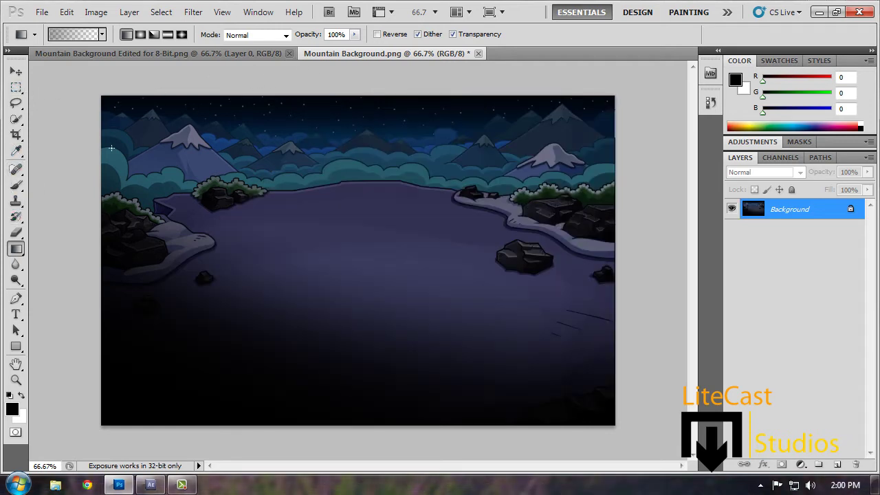
Step: Erase the night sky above the mountains with the Magic Eraser, reducing the tolerance to 4
click(16, 234)
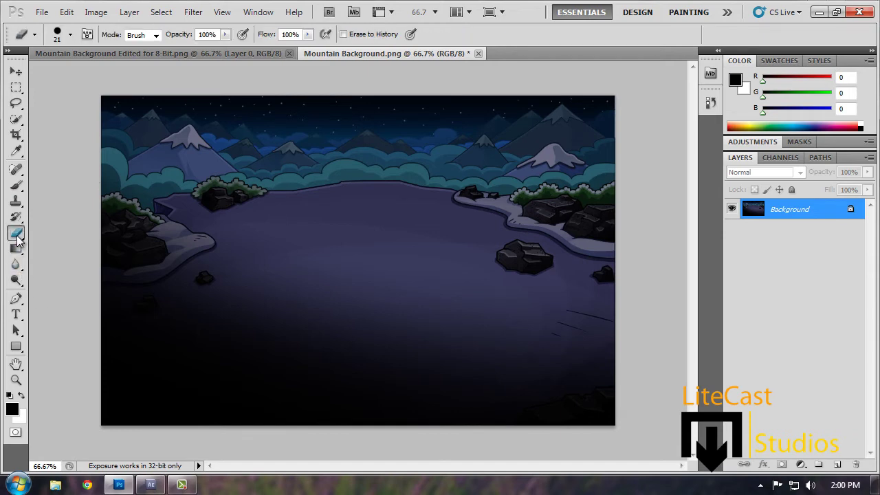
right_click(18, 238)
click(65, 252)
click(249, 108)
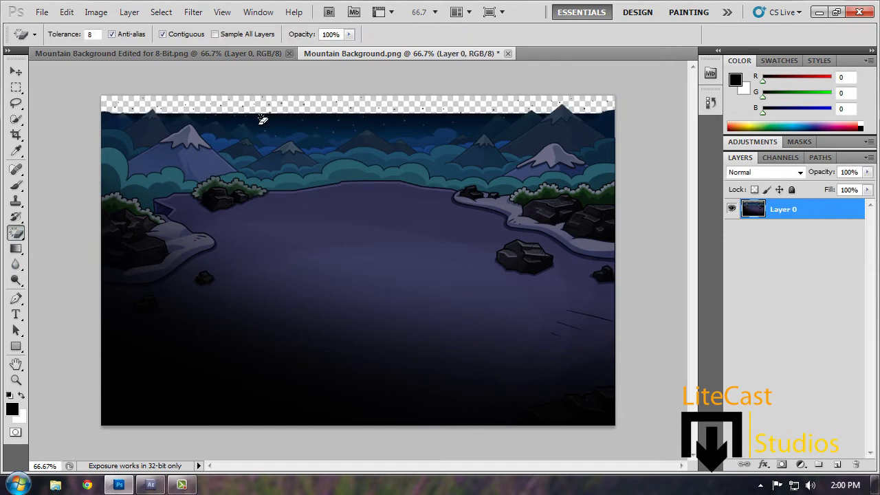
click(263, 119)
click(320, 127)
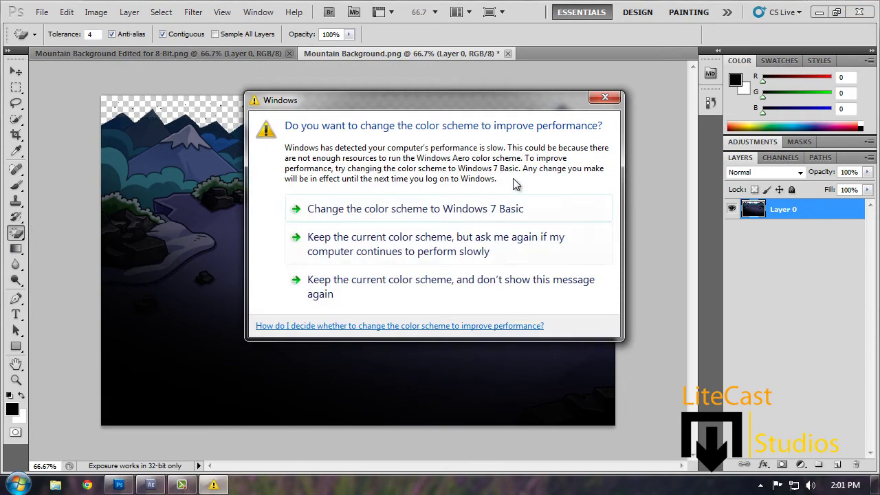
click(605, 98)
Step: Clean up the leftover star specks in the sky with the regular Eraser and compare the image with the edited version
click(17, 234)
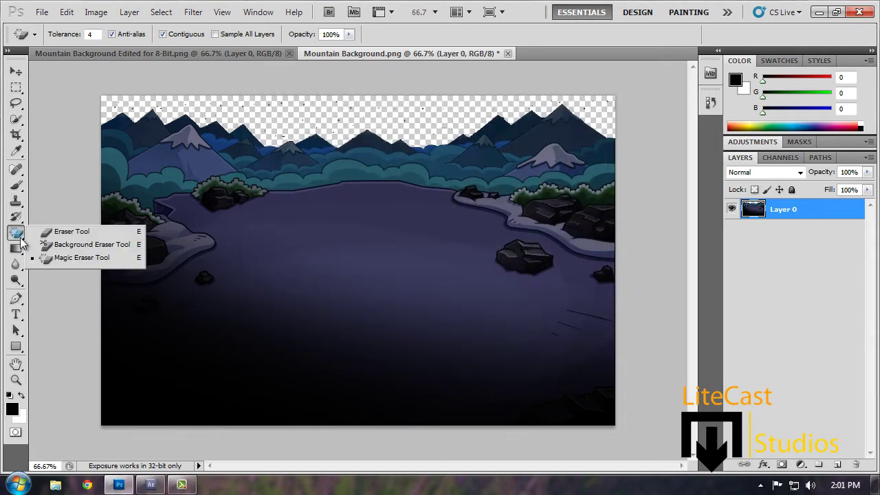
click(71, 231)
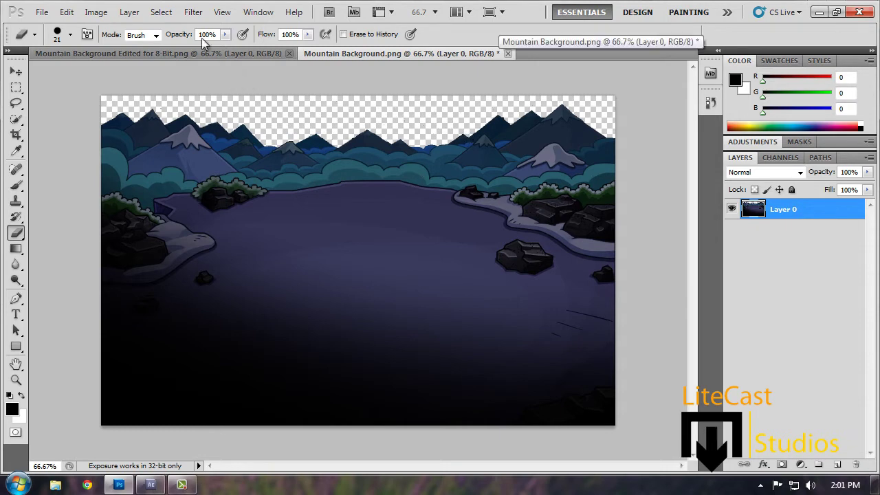
click(262, 53)
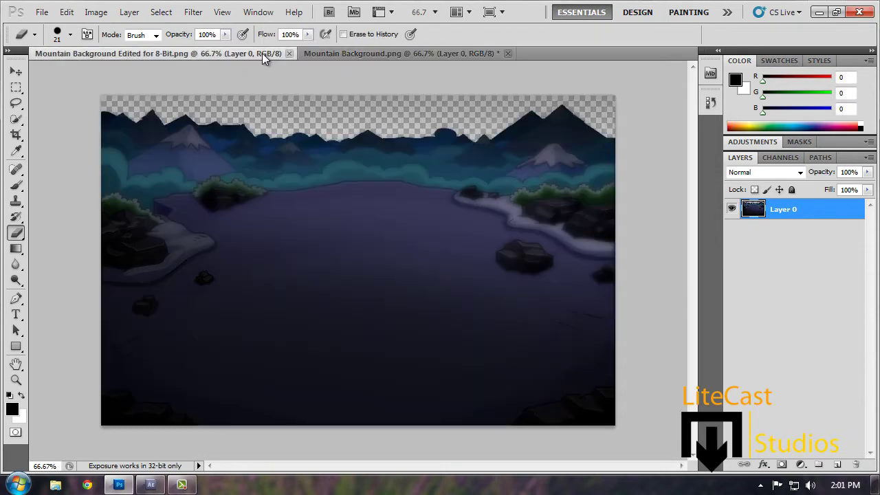
click(367, 53)
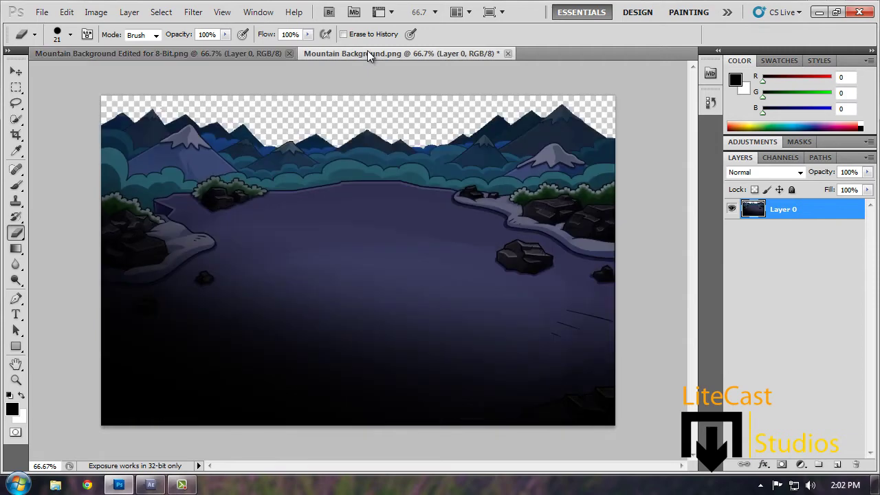
Step: Shade the mountains from above with a dark-to-transparent gradient running from over the canvas's upper edge down into the ground area
click(17, 73)
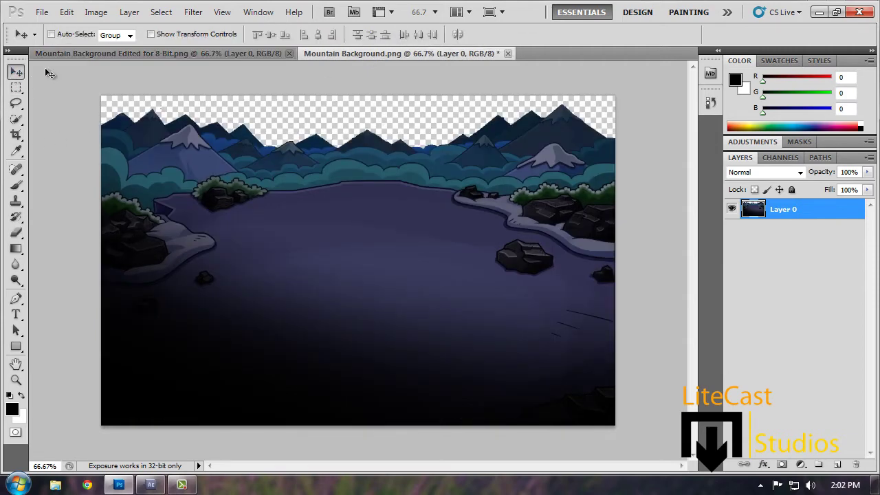
click(16, 249)
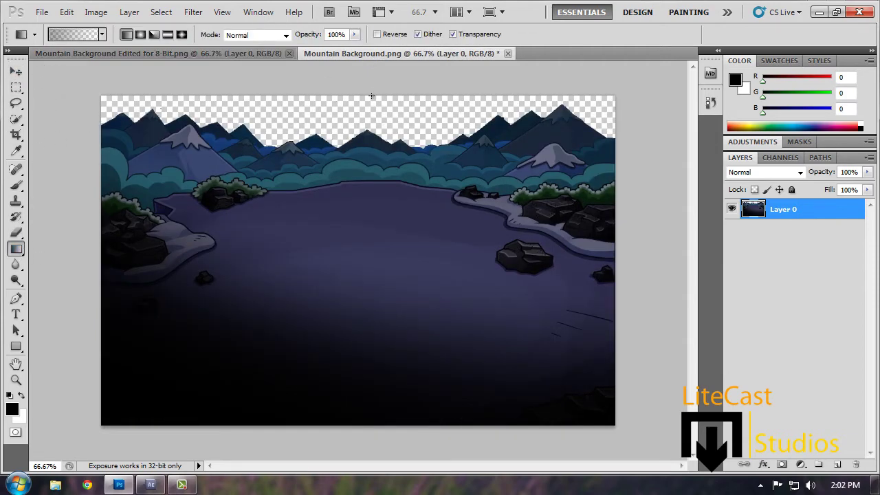
drag(370, 122, 363, 148)
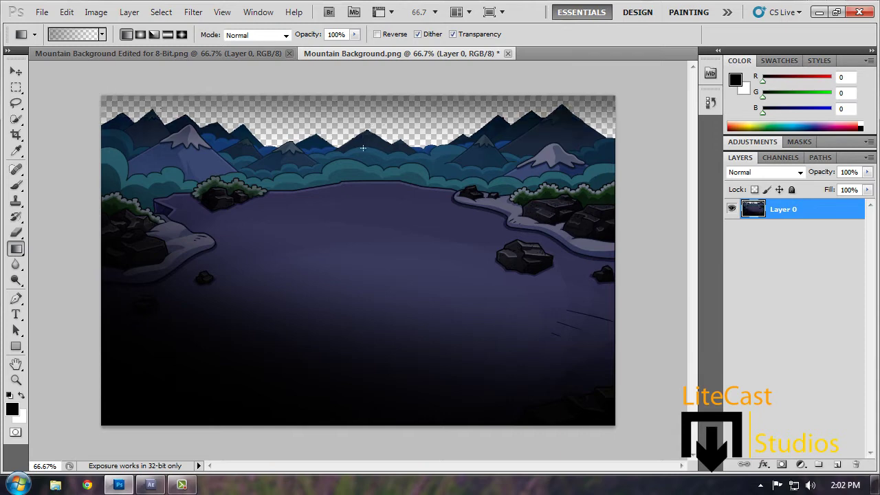
key(ctrl+alt+z)
key(ctrl+alt+z)
key(ctrl+alt+z)
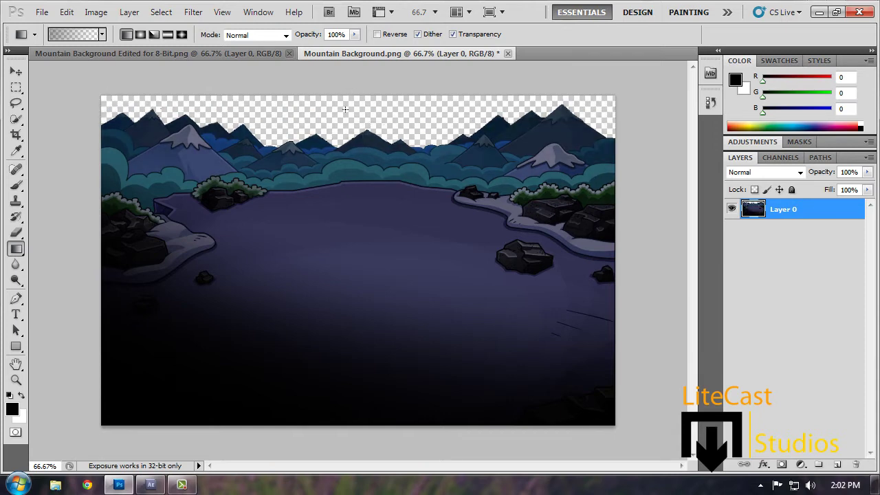
drag(343, 74, 344, 231)
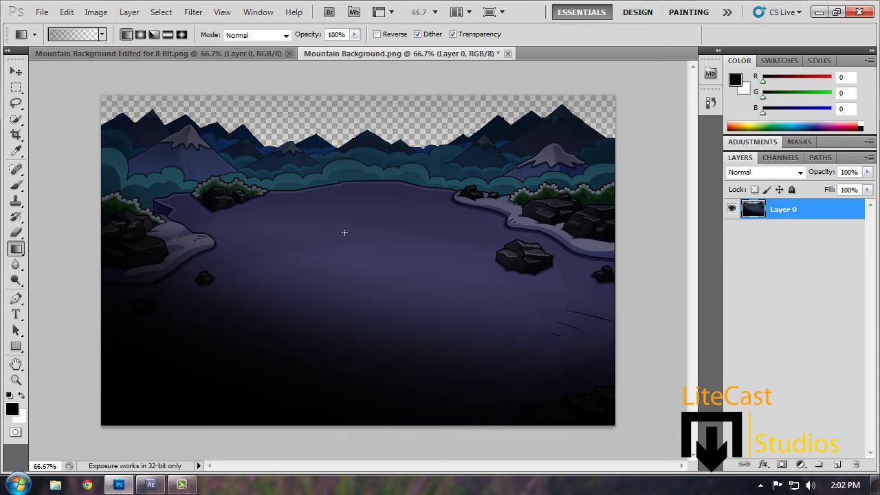
key(ctrl+z)
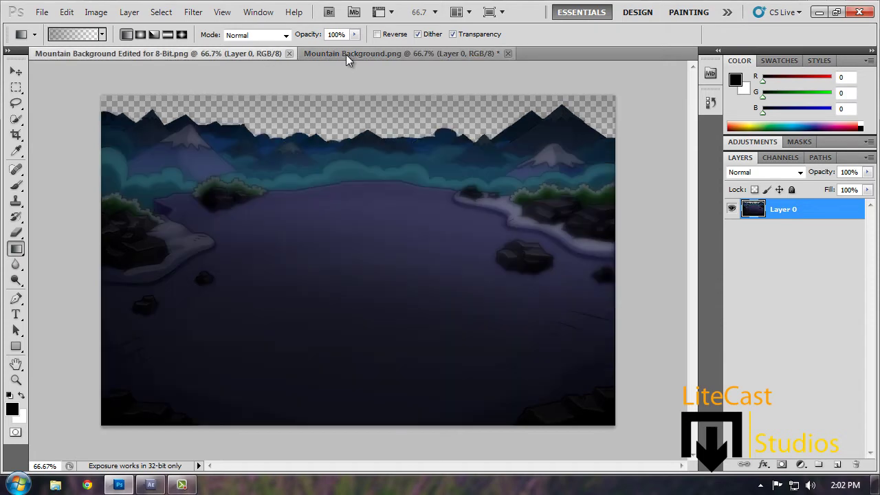
key(ctrl+z)
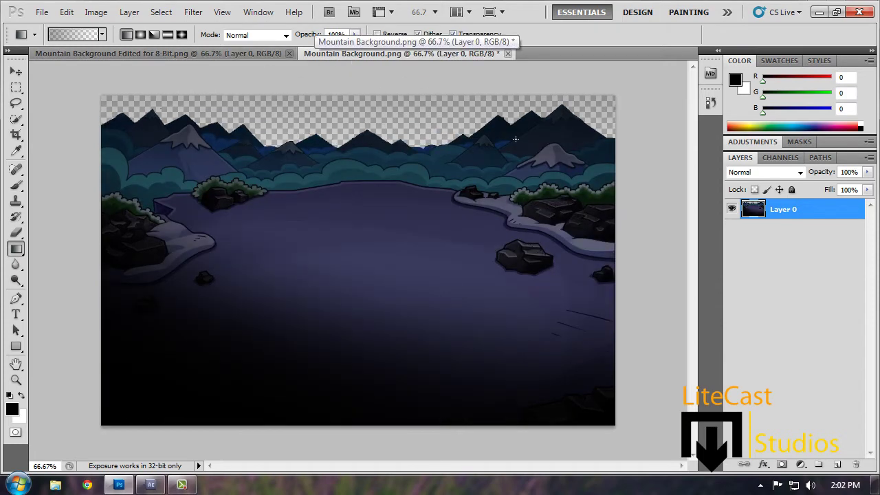
Step: Soften the mountain background with a slight Gaussian Blur and compare it with the edited 8-bit version
click(193, 12)
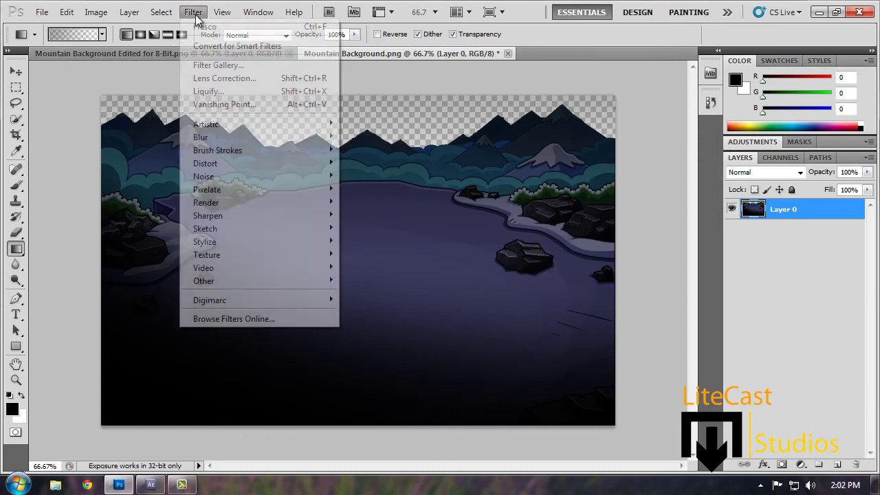
mouse_move(216, 138)
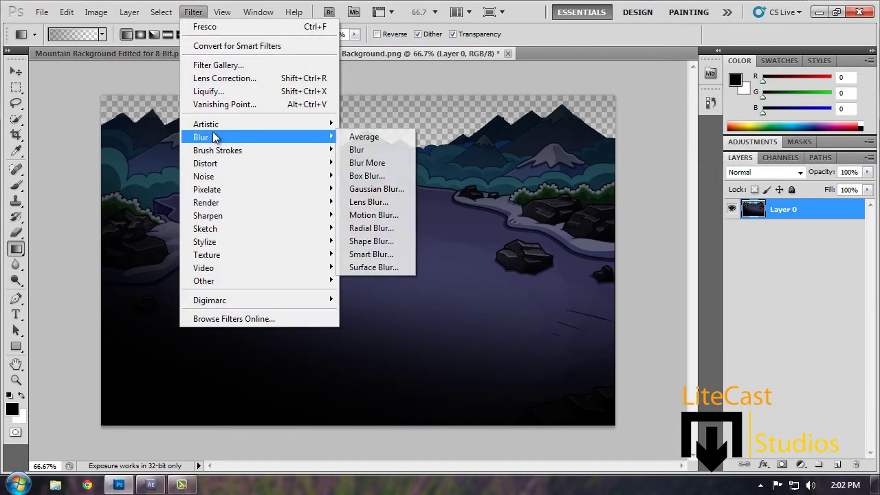
click(377, 189)
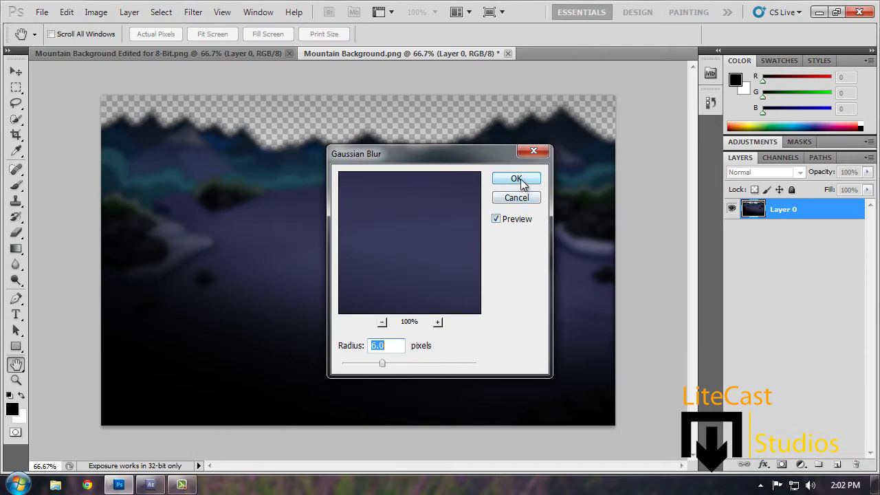
click(375, 364)
drag(358, 362, 360, 361)
click(516, 179)
key(g)
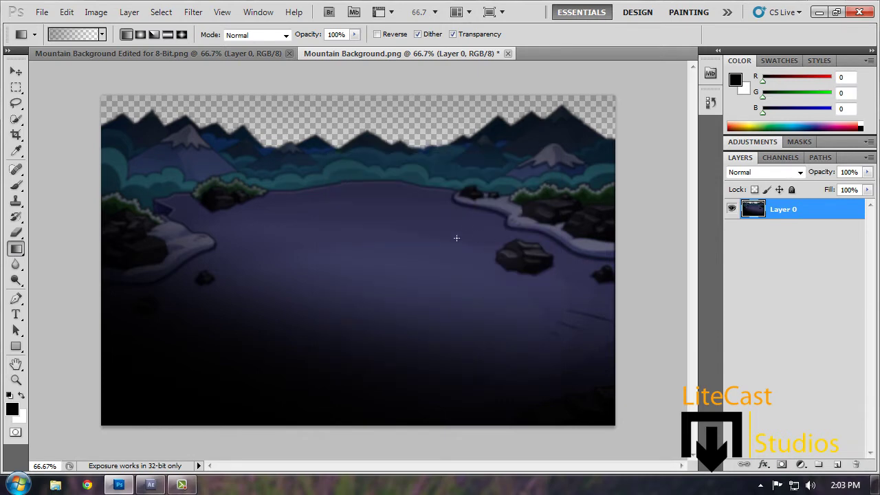
click(261, 50)
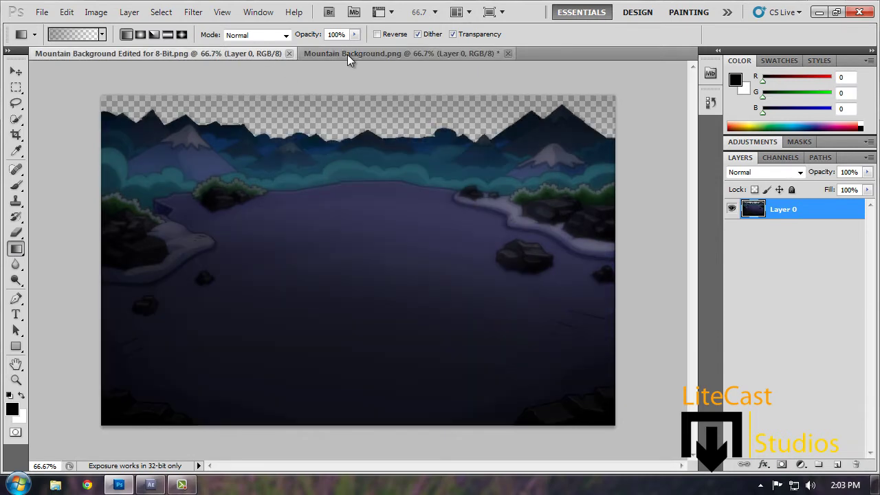
click(348, 54)
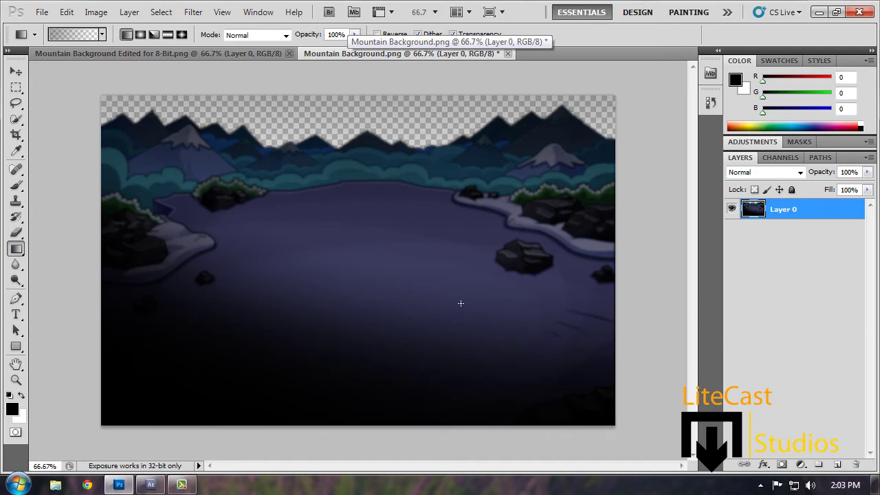
Step: Save the darkened and blurred Mountain Background.png
click(41, 11)
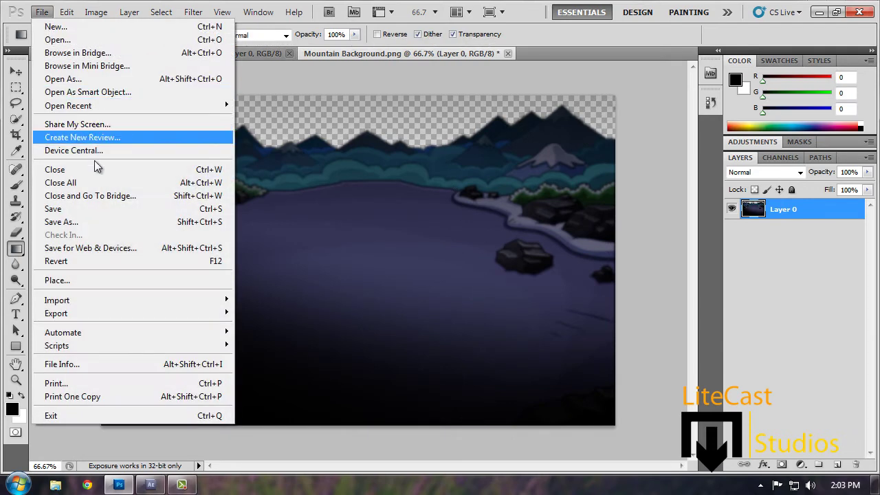
click(84, 209)
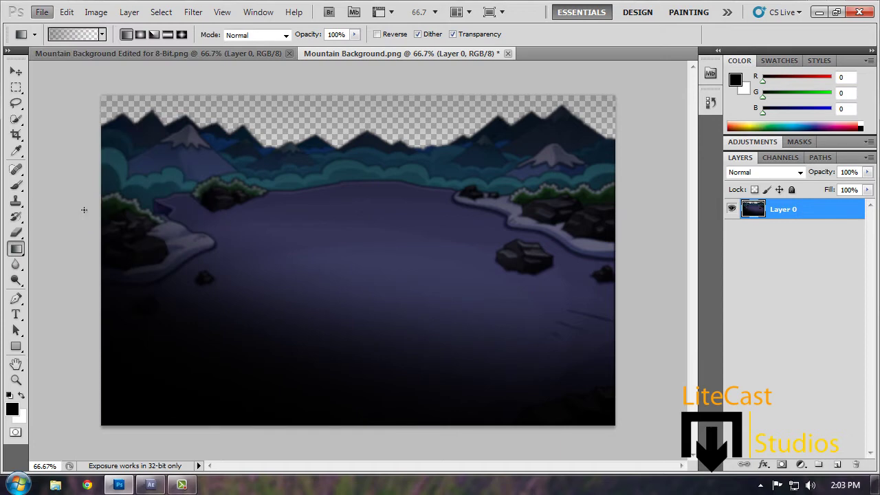
click(41, 11)
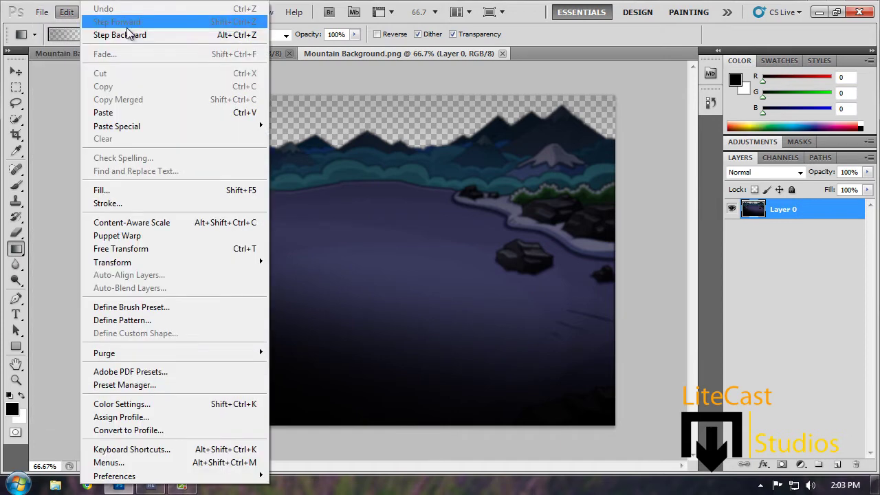
click(394, 59)
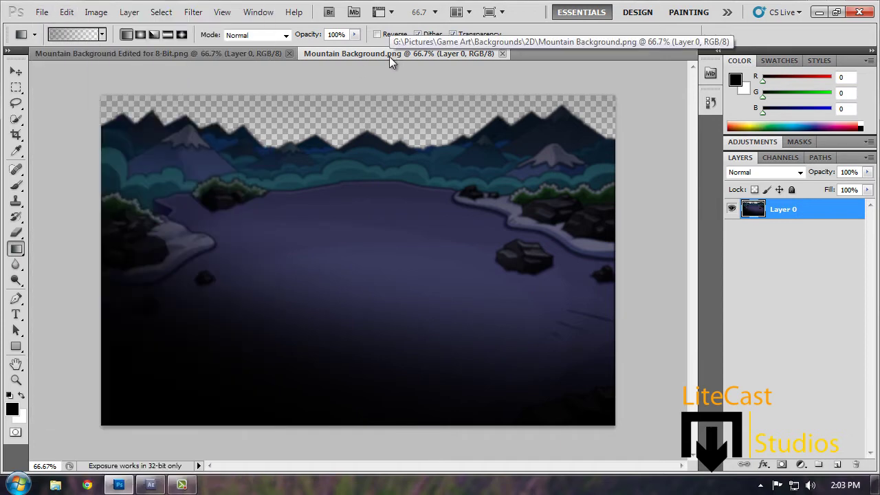
Step: Try to save a copy of the mountain image over Mountain Background Edited for 8-Bit in the 2D folder
click(42, 12)
click(78, 221)
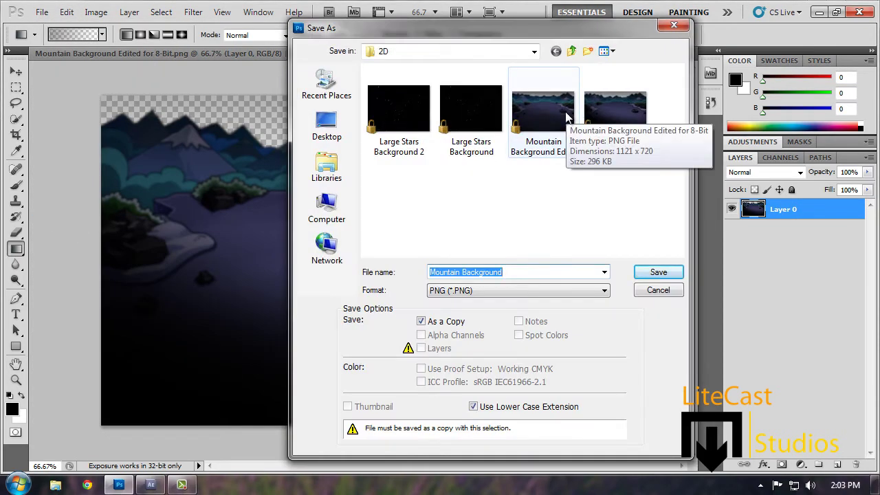
double_click(566, 118)
click(439, 198)
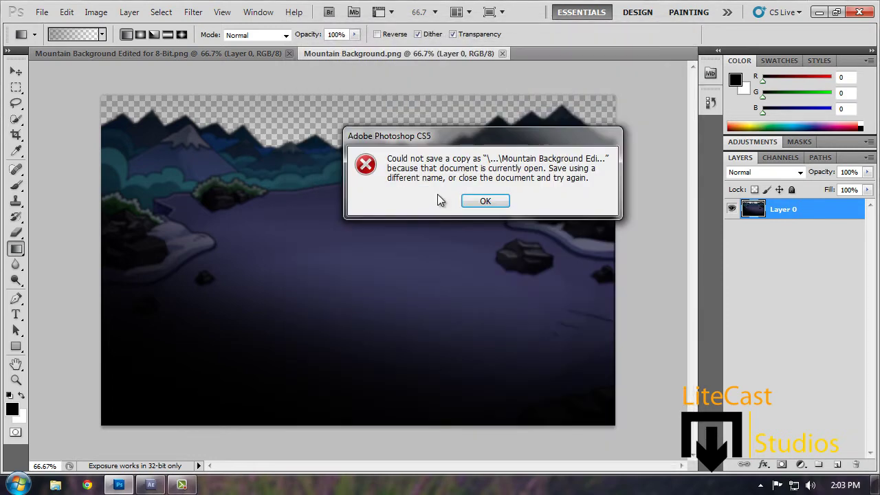
click(485, 201)
Step: Close the edited 8-bit document and overwrite its PNG file with a non-interlaced copy of the mountain background
click(289, 53)
click(42, 11)
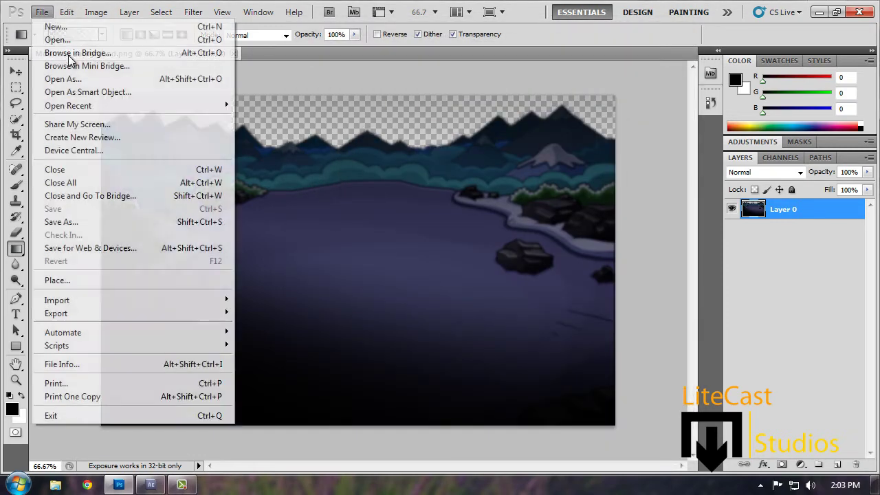
click(66, 222)
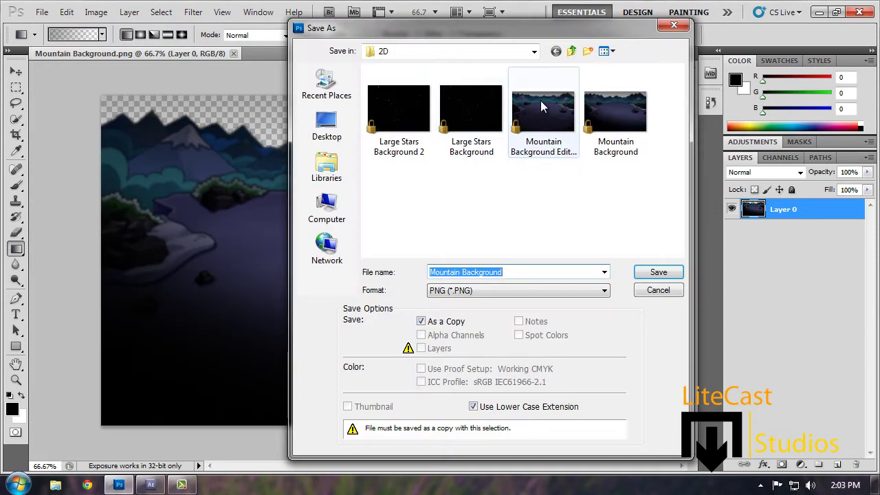
double_click(540, 100)
click(425, 193)
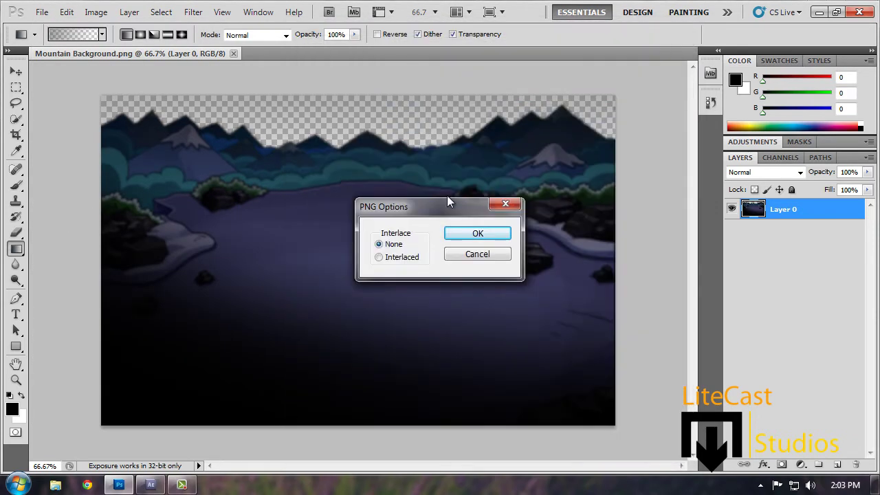
click(479, 234)
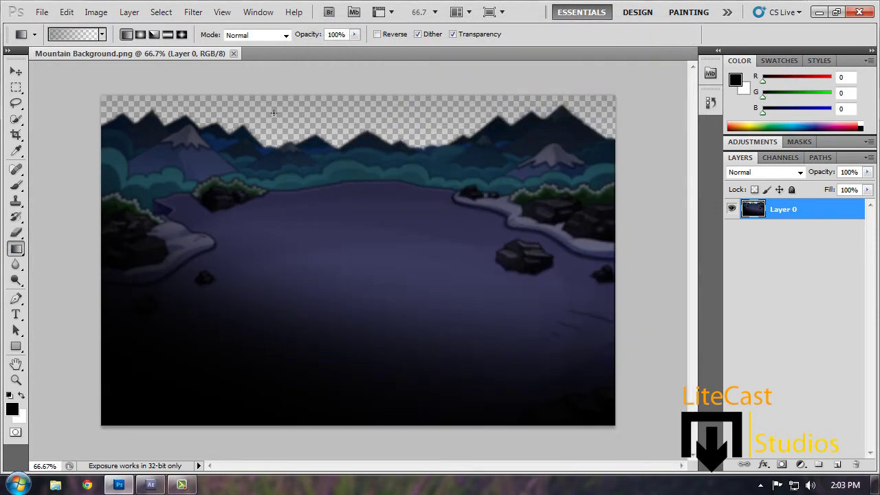
Step: Switch to After Effects and import both Large Stars backgrounds and Mountain Background Edited for 8-Bit from the Backgrounds 2D folder
mouse_move(194, 491)
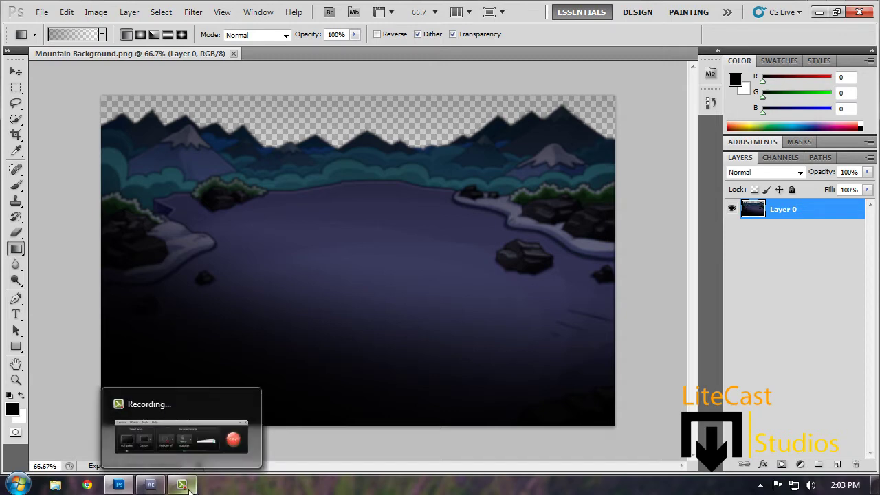
click(150, 485)
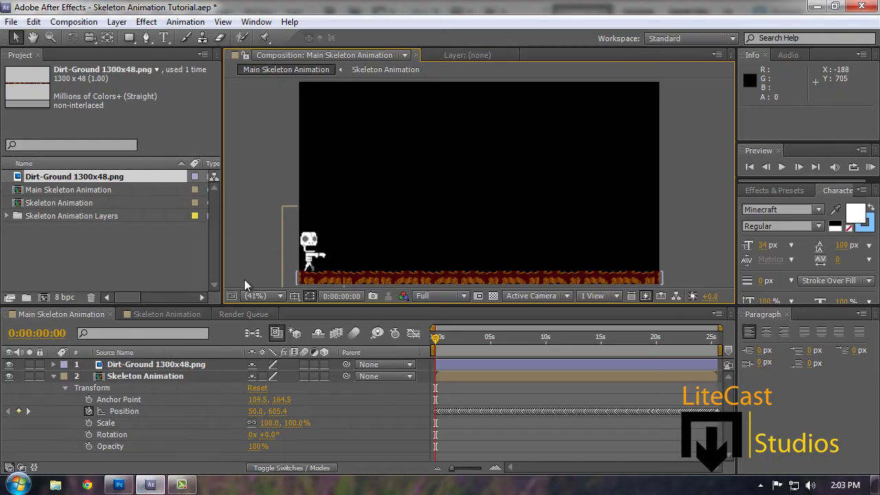
double_click(135, 229)
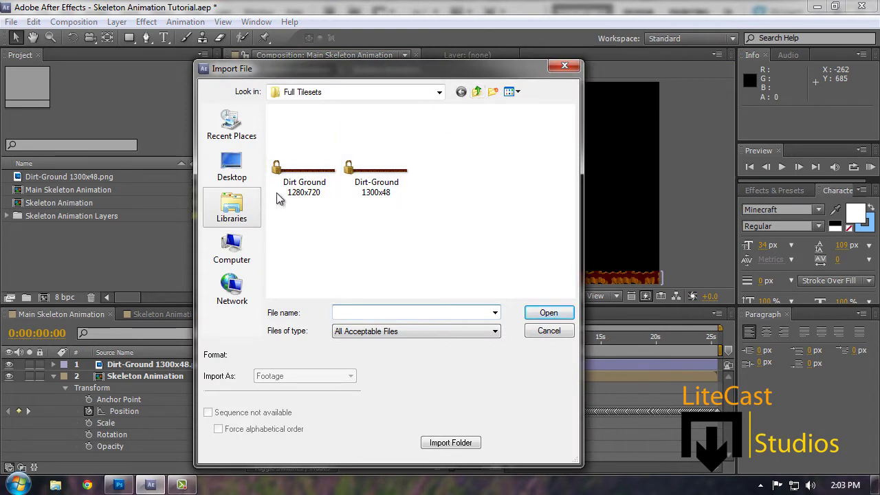
click(476, 93)
click(476, 92)
click(476, 92)
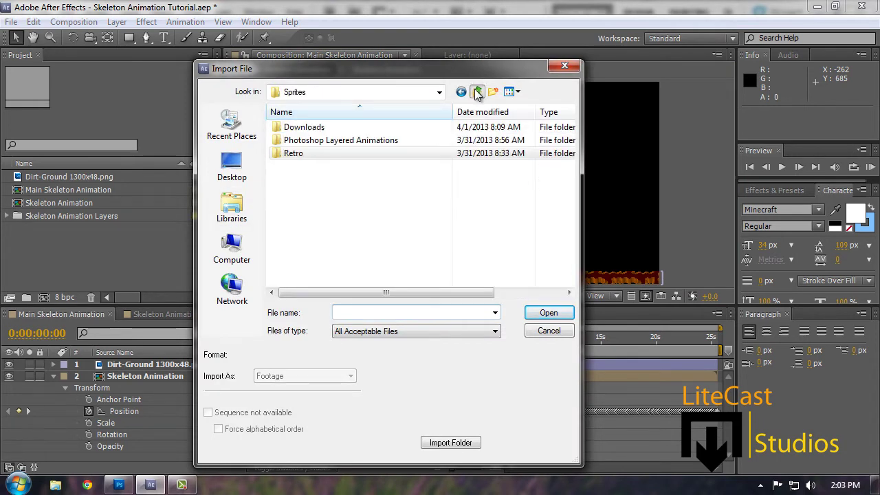
click(476, 92)
double_click(378, 129)
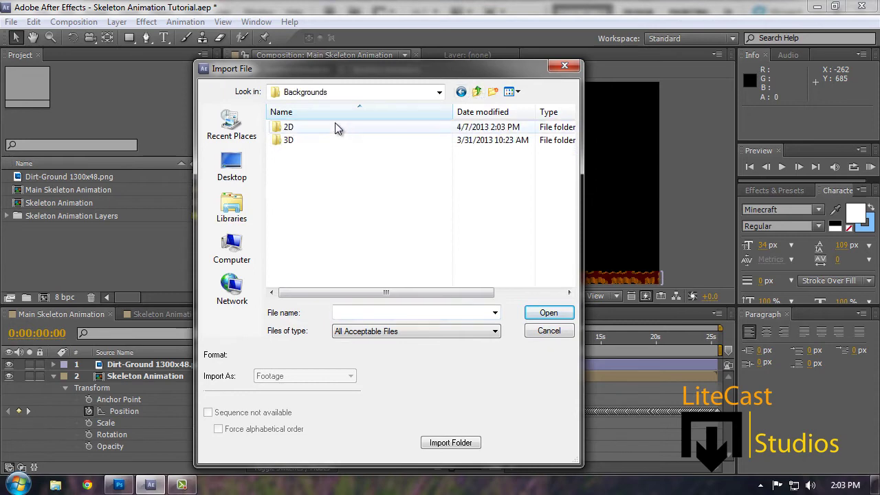
double_click(338, 128)
click(304, 150)
shift+click(448, 152)
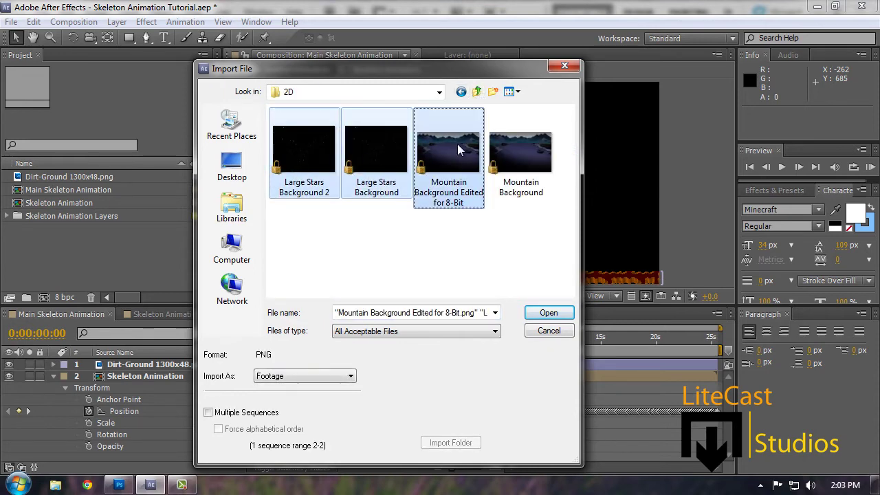
click(537, 312)
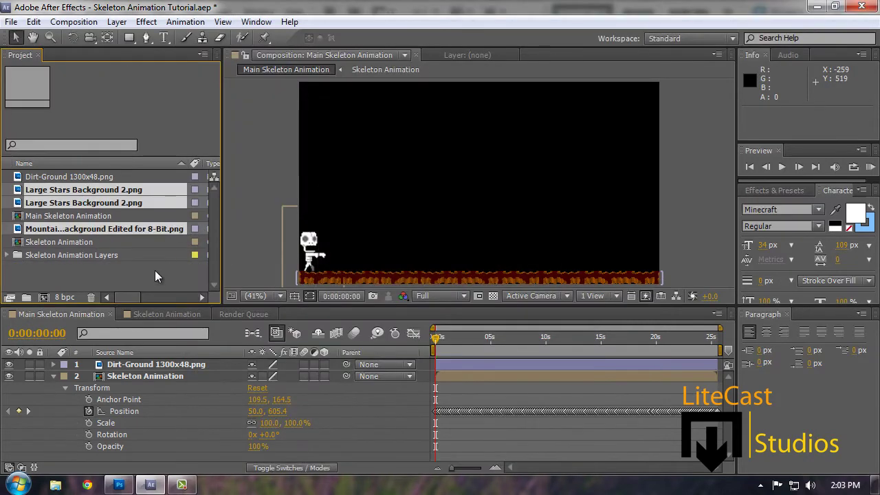
Step: Delete both Large Stars Background 2.png items from the project
click(144, 201)
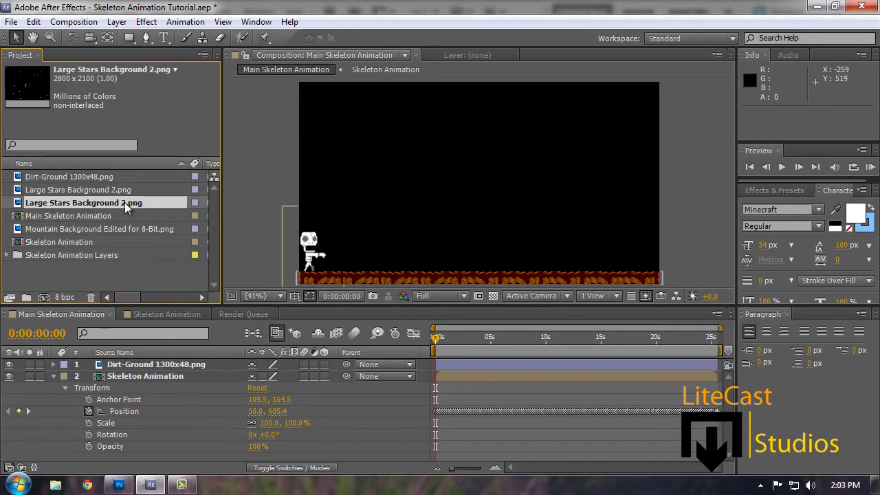
click(124, 193)
click(129, 203)
key(Delete)
click(130, 191)
key(Delete)
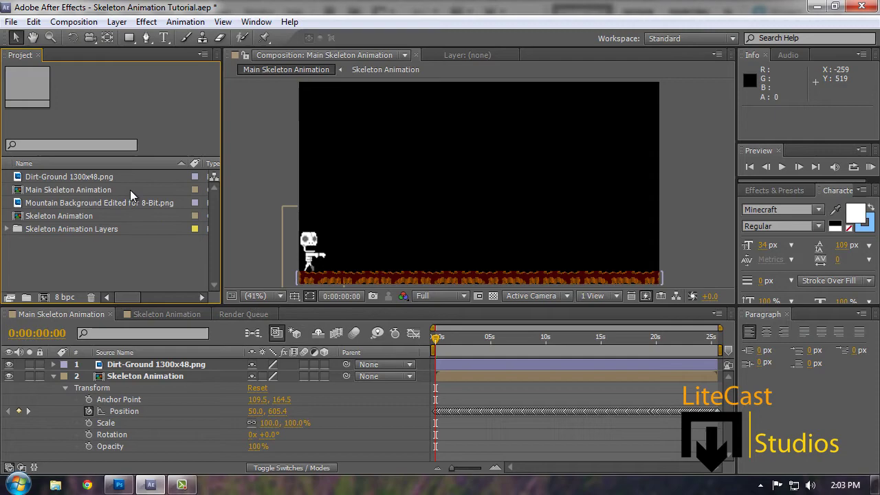
Step: Import Large Stars Background 2.png on its own and add it as the uppermost layer of the Main Skeleton Animation composition
double_click(143, 252)
double_click(329, 206)
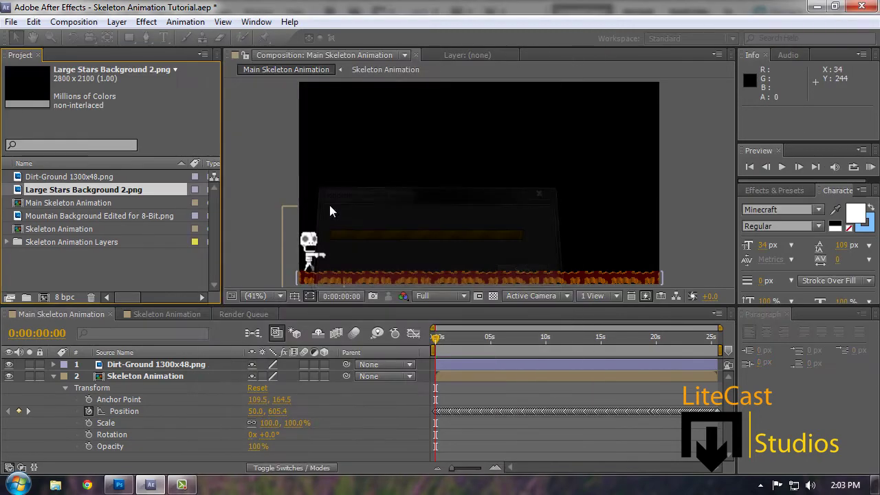
key(ctrl+slash)
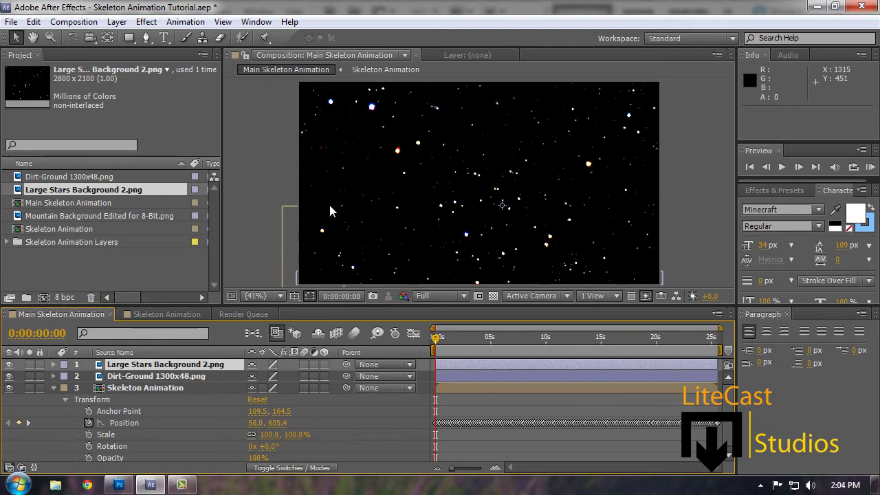
key(comma)
key(comma)
key(comma)
key(comma)
key(comma)
key(comma)
key(comma)
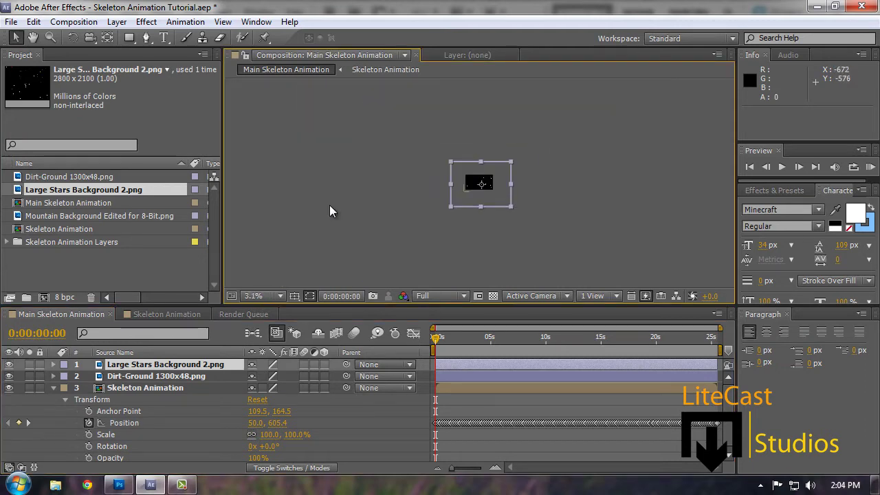
Step: Shrink the Large Stars Background 2.png layer to about half size, position it at about 624, 301, and move it beneath the skeleton and ground layers
drag(451, 162, 463, 171)
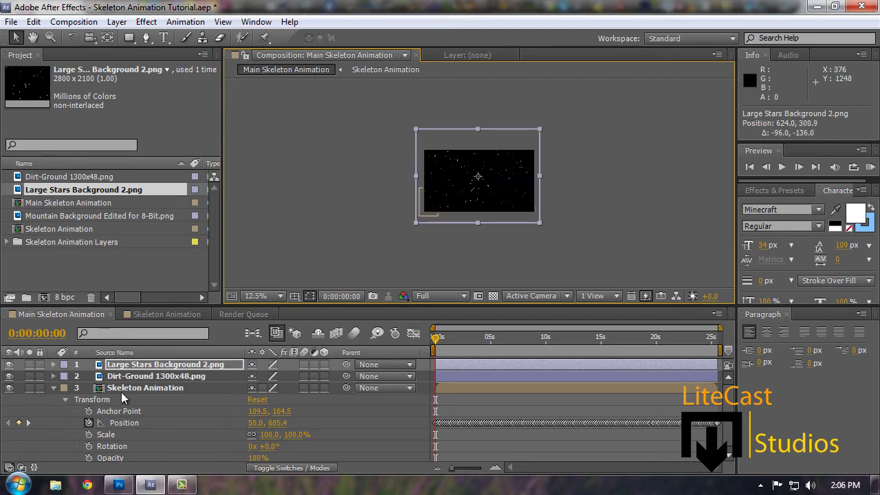
click(55, 391)
drag(141, 364, 147, 408)
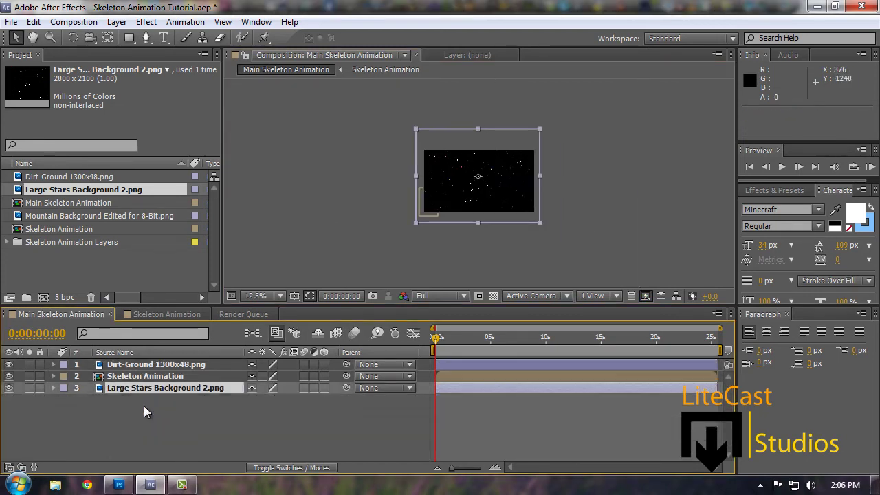
mouse_move(151, 367)
mouse_down()
mouse_move(151, 390)
mouse_move(165, 368)
mouse_up()
click(178, 427)
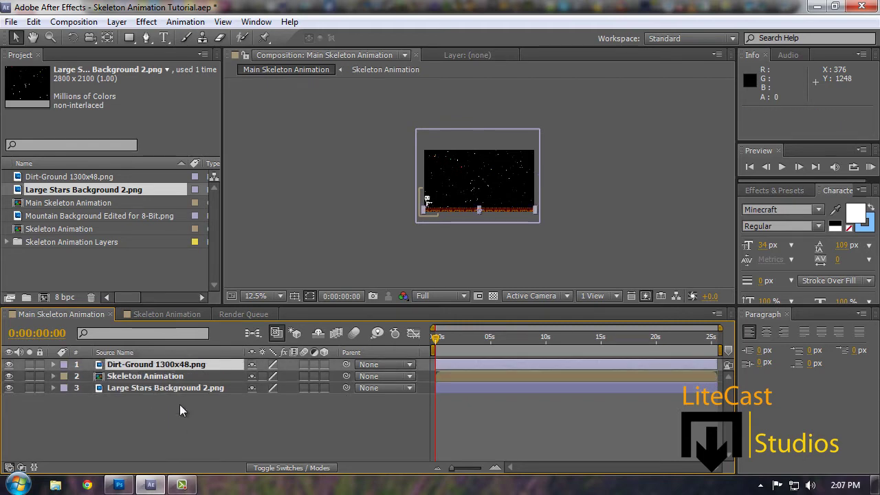
click(192, 422)
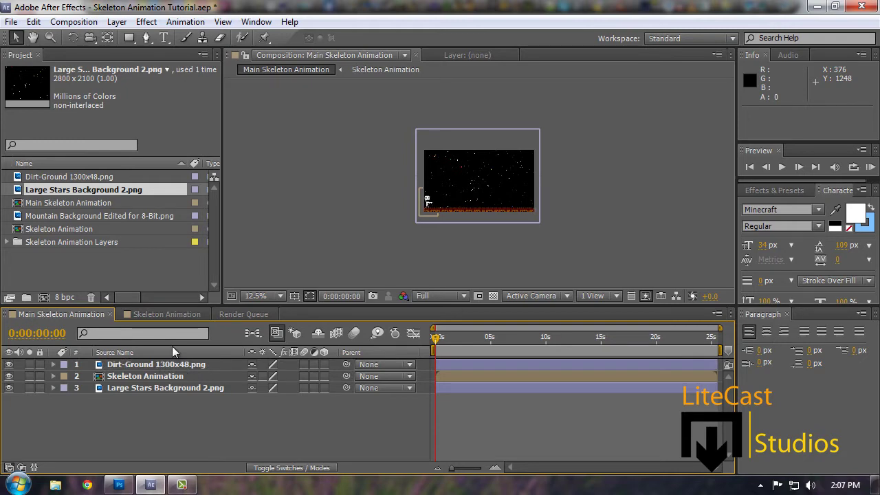
click(265, 292)
click(296, 61)
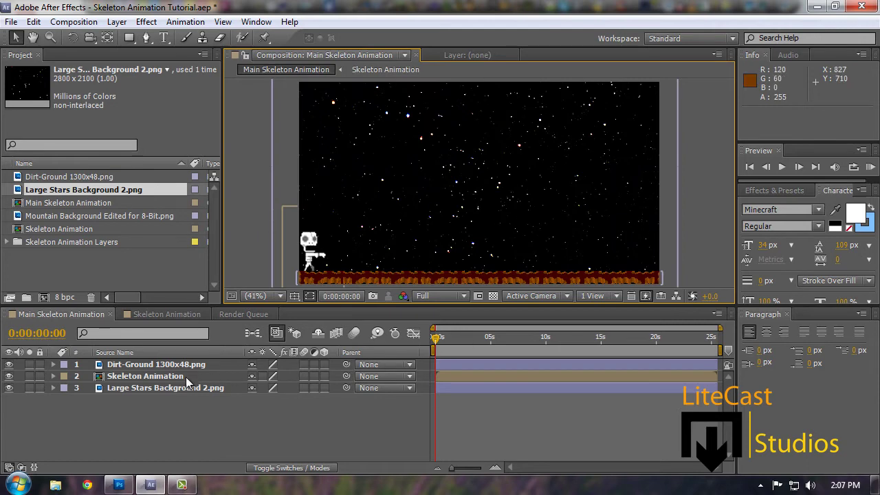
drag(186, 378, 185, 365)
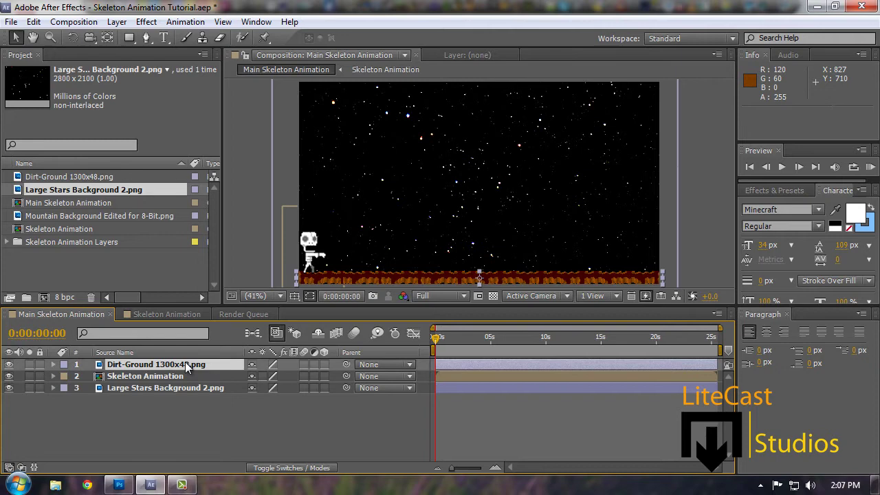
click(198, 412)
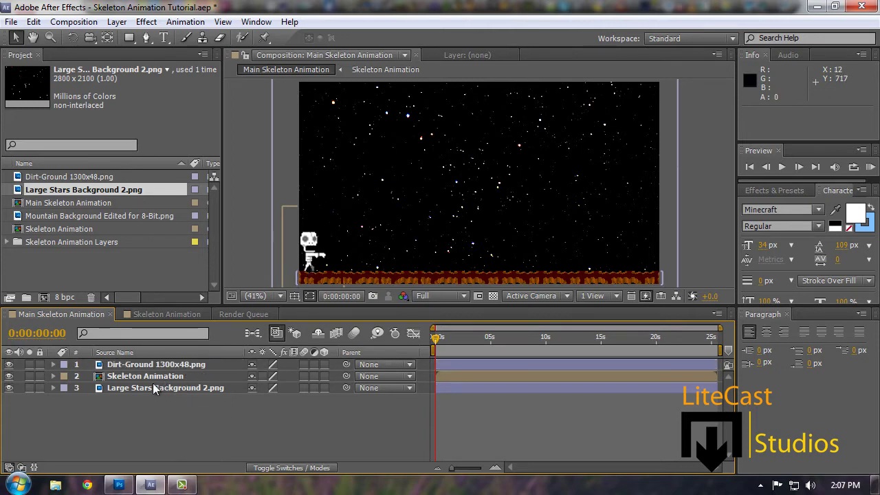
click(404, 220)
click(708, 235)
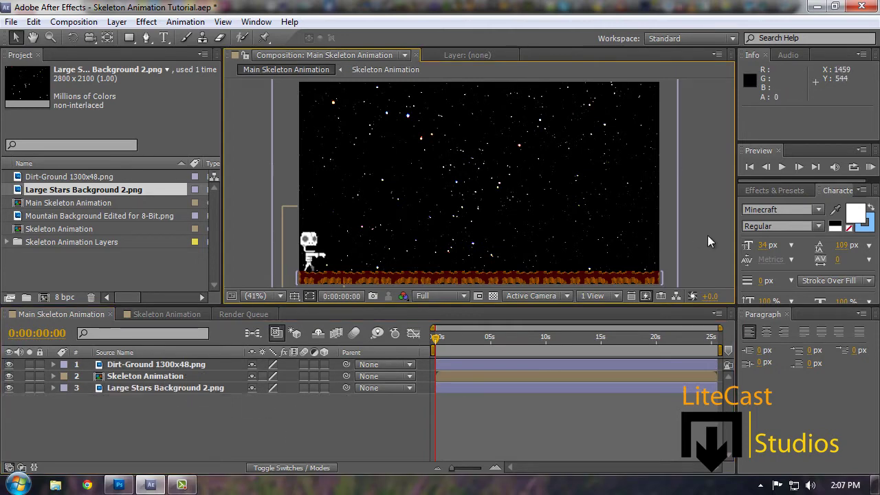
Step: Place Mountain Background Edited for 8-Bit.png between the skeleton and stars layers, scaled to 120% and positioned at about 642, 812
drag(76, 219, 153, 383)
drag(452, 196, 451, 259)
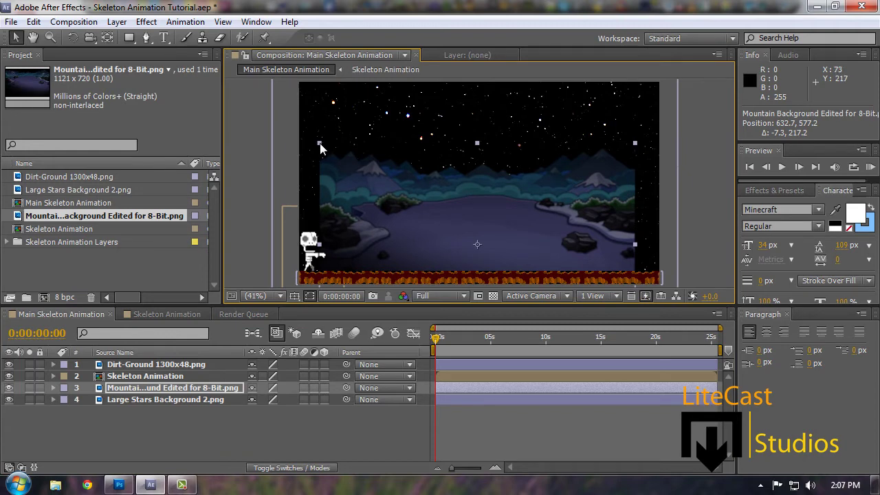
drag(320, 143, 280, 123)
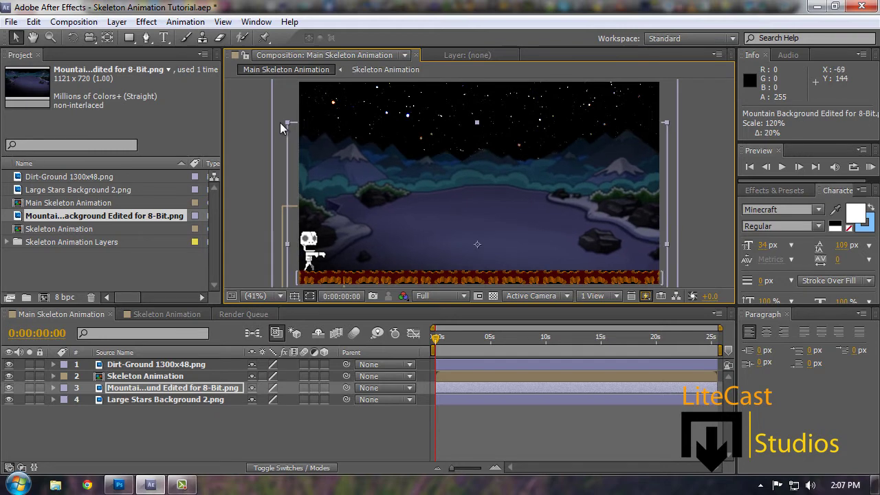
drag(391, 219, 400, 263)
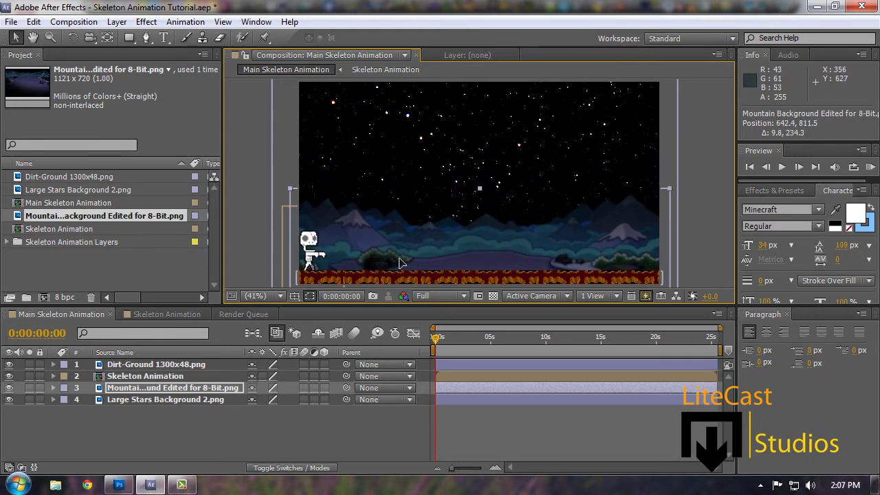
click(703, 180)
Step: Maximize the composition view and inspect the assembled night scene at different magnifications
key(.)
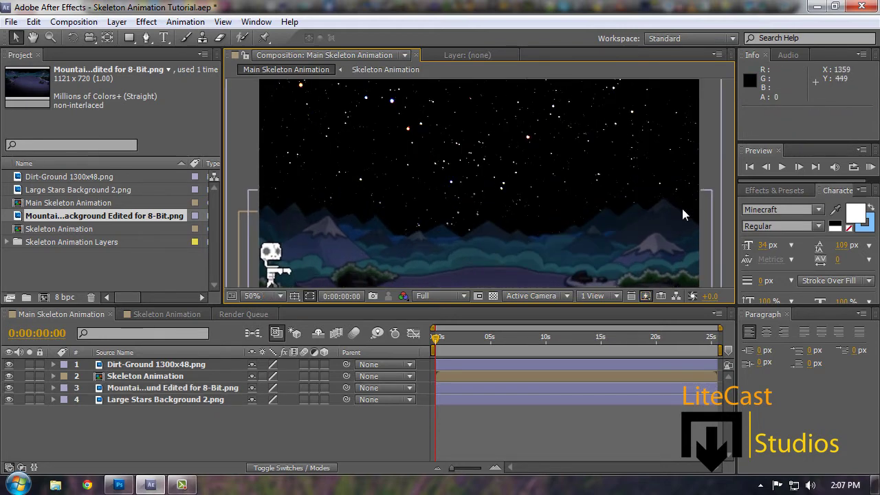
key(.)
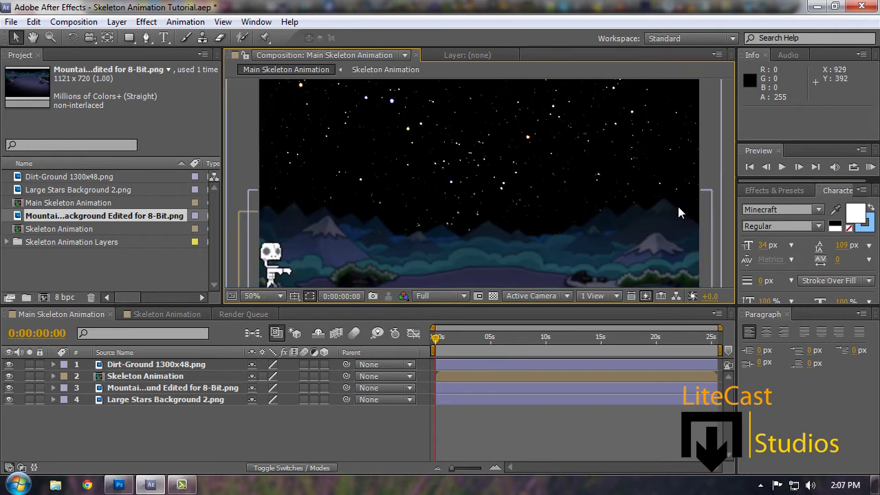
key(grave)
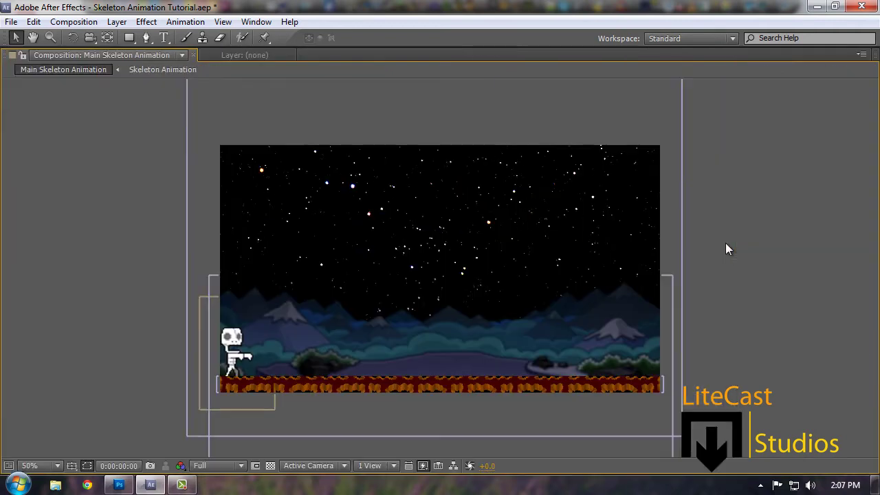
key(period)
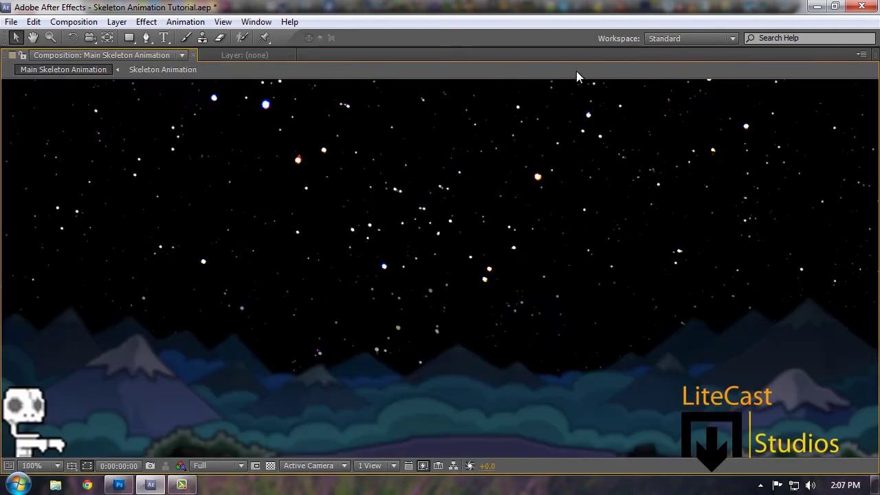
key(comma)
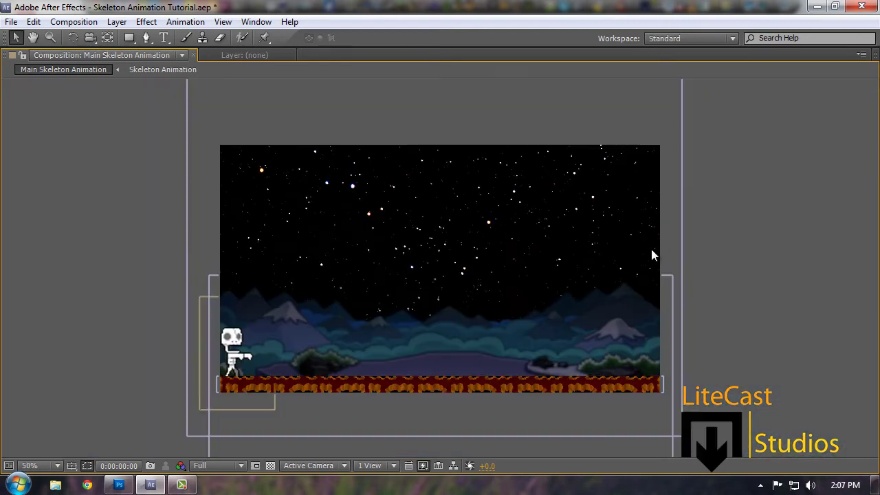
Step: Switch to Photoshop, start opening an image, and browse up to the Pictures folder
click(119, 485)
click(42, 13)
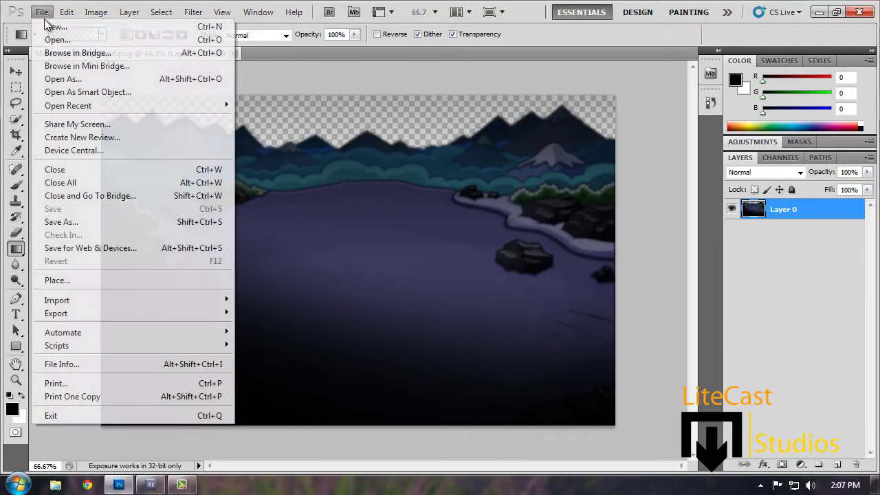
click(49, 33)
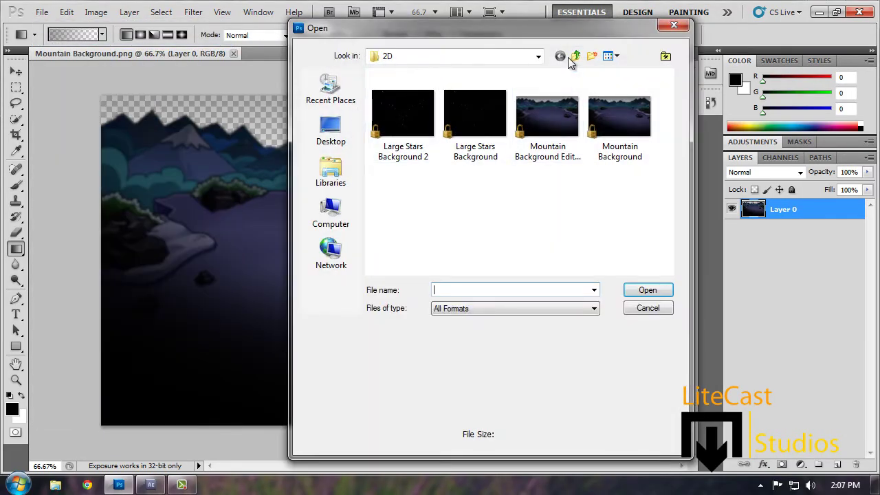
click(575, 56)
double_click(466, 118)
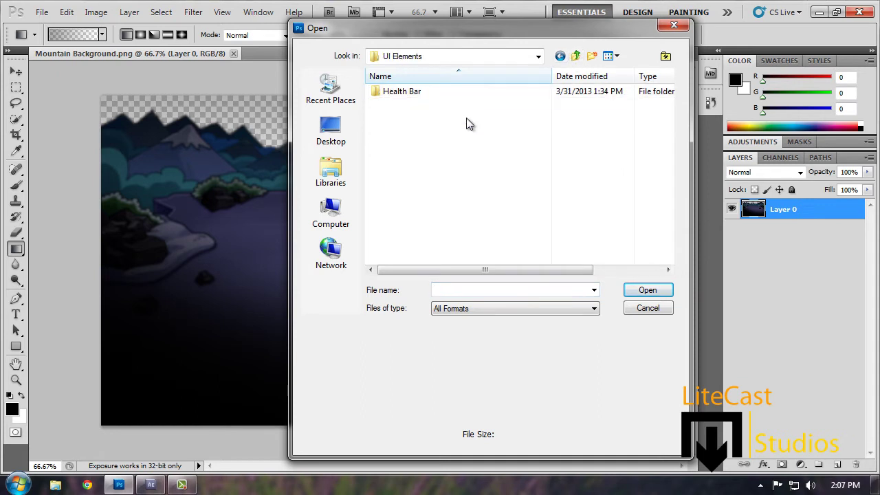
click(576, 57)
click(577, 57)
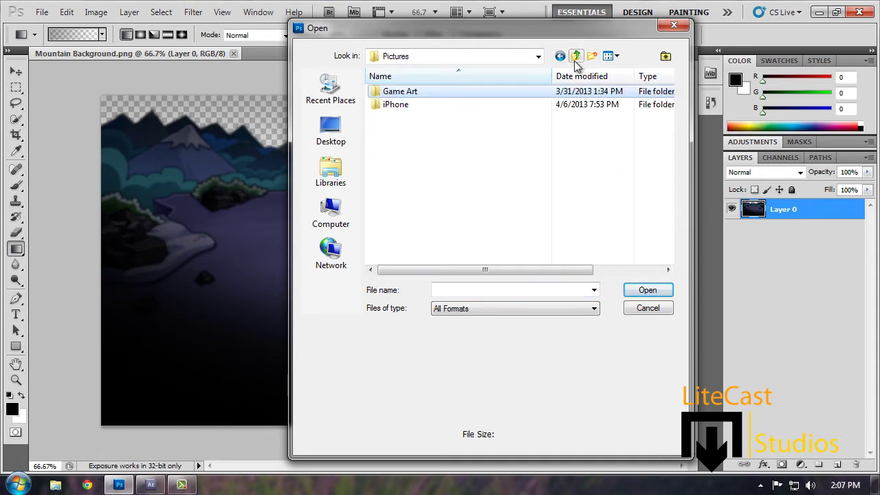
Step: Open the tree sprite sheet Floatingtreecharsetcopy.png from the Plants folder under Game Art, Sprites, Retro, 2D
double_click(515, 90)
double_click(480, 104)
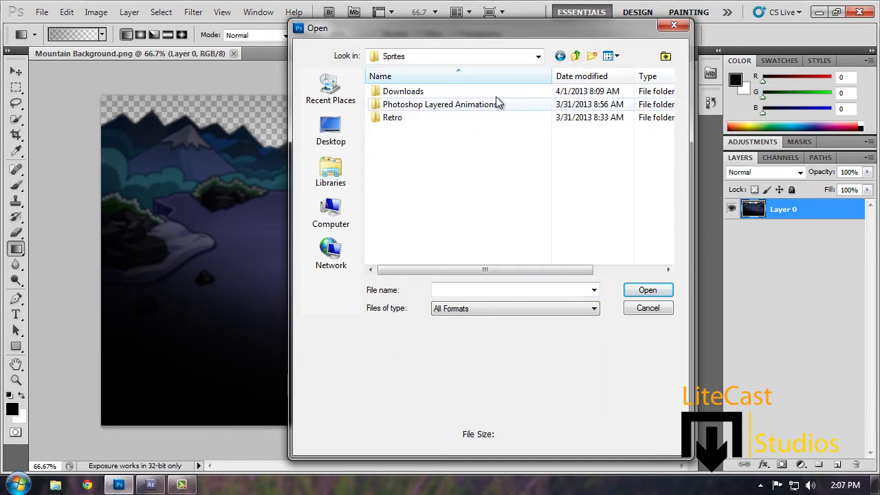
double_click(472, 118)
double_click(443, 91)
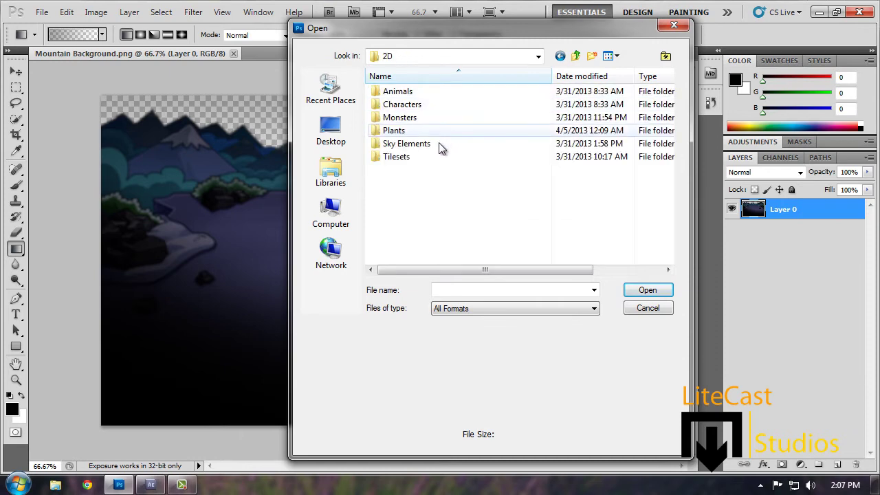
double_click(425, 130)
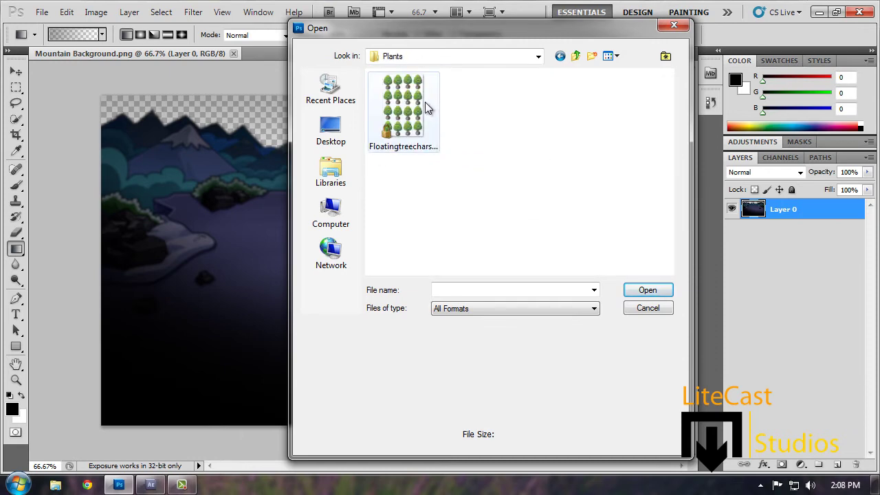
double_click(425, 104)
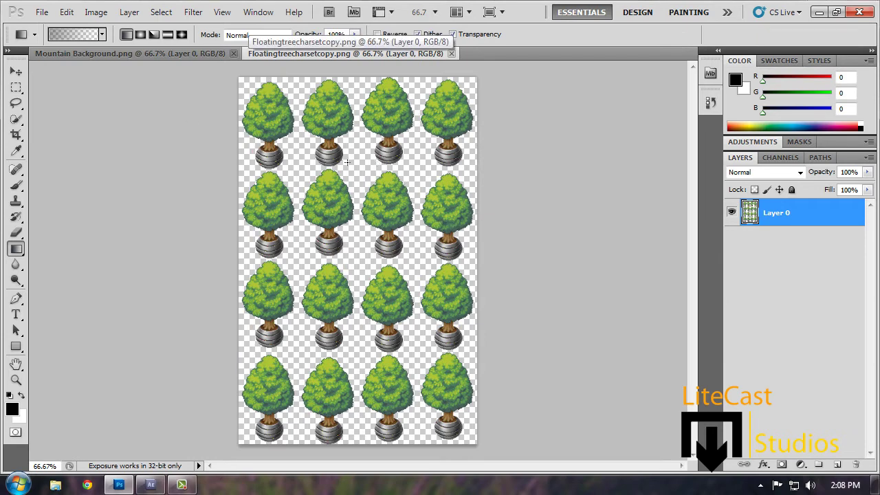
Step: Copy the first tree in the sprite sheet's upper row and paste it into a new transparent document of matching size
click(15, 87)
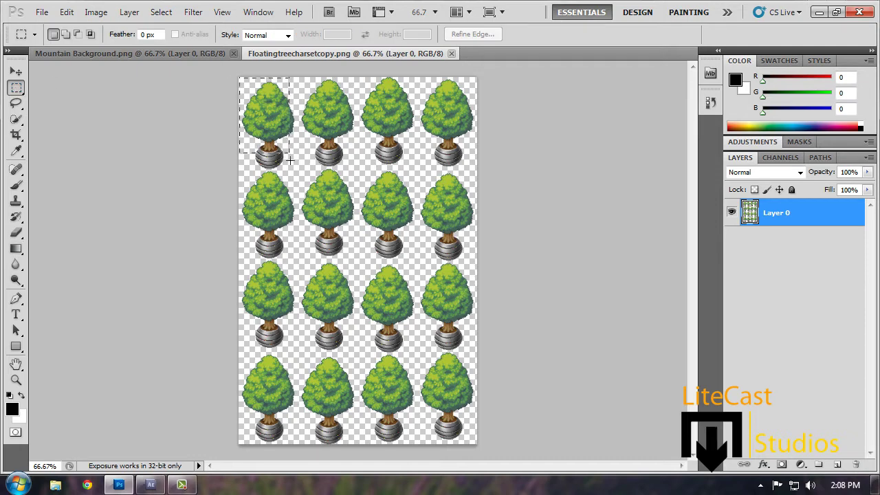
drag(295, 166, 297, 170)
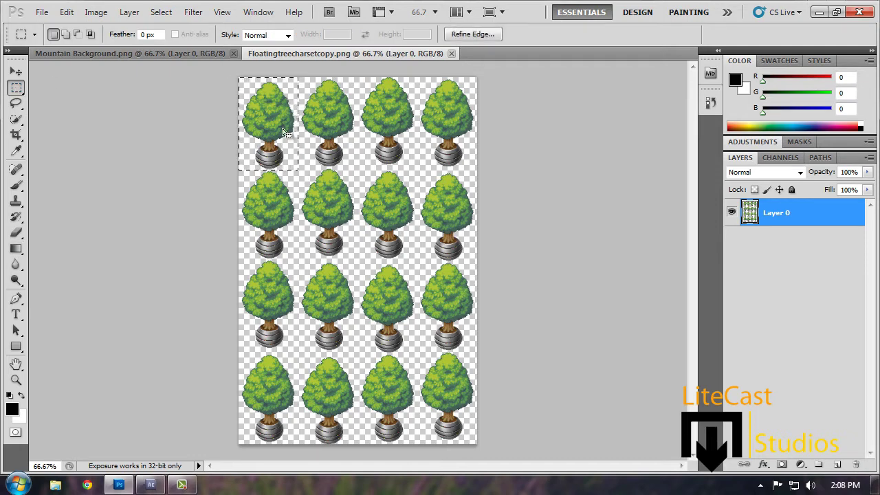
click(42, 12)
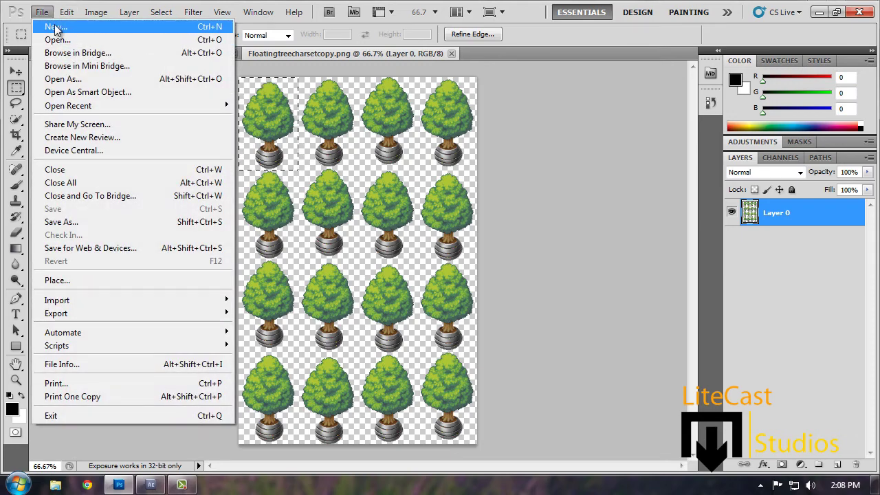
click(55, 28)
click(784, 168)
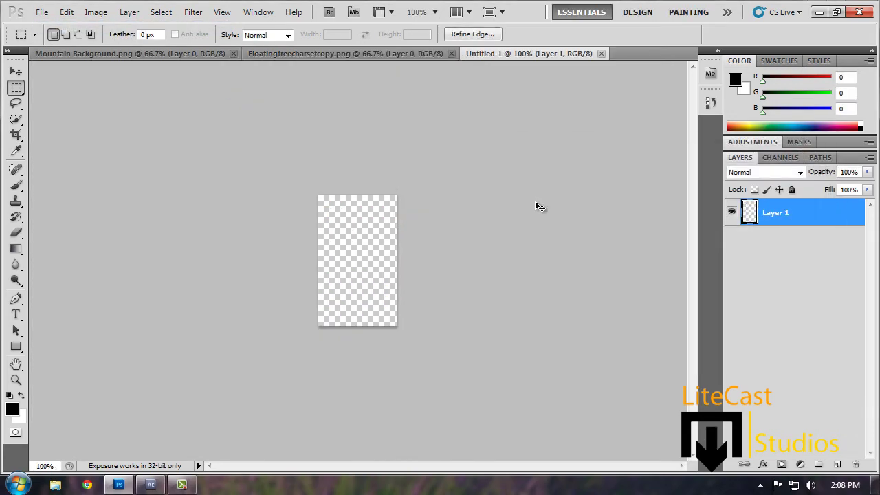
key(ctrl+v)
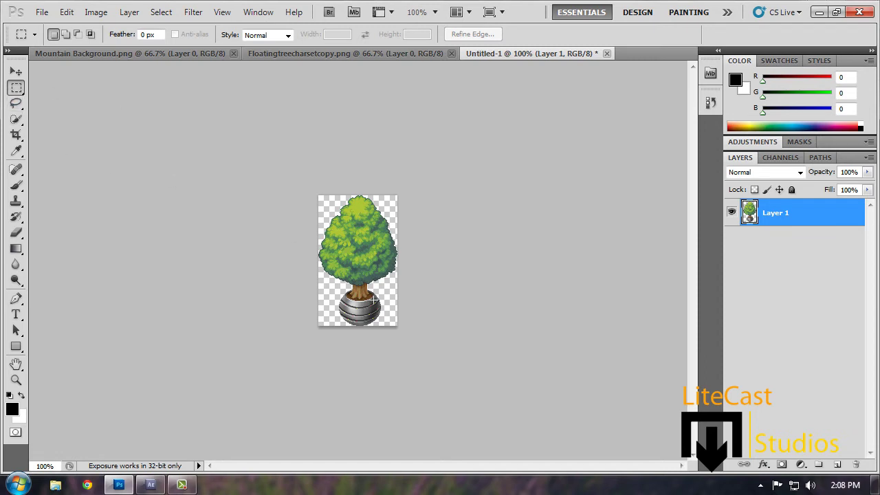
Step: Erase the pot beneath the tree with the 21 px Eraser and trim the edges of the trunk's base with a 1 px Eraser
click(21, 235)
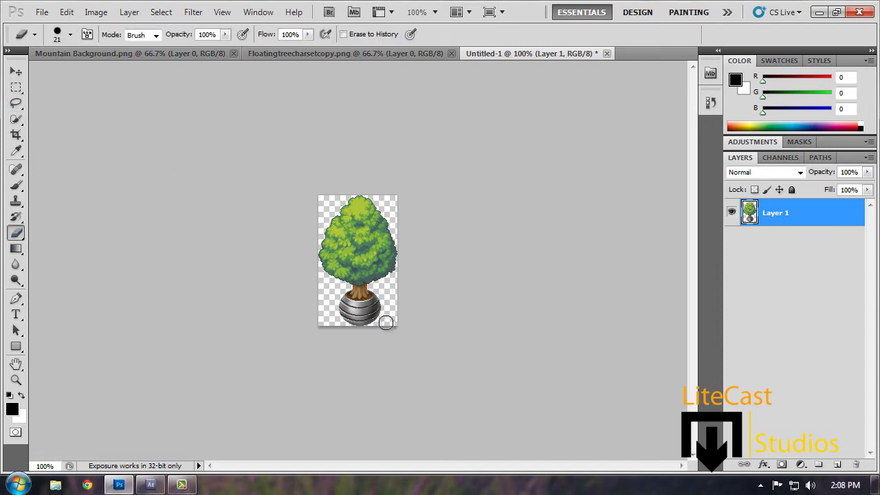
mouse_move(386, 322)
mouse_down()
mouse_move(341, 322)
mouse_move(387, 309)
mouse_move(379, 296)
mouse_move(337, 310)
mouse_move(329, 301)
mouse_move(350, 302)
mouse_move(340, 296)
mouse_up()
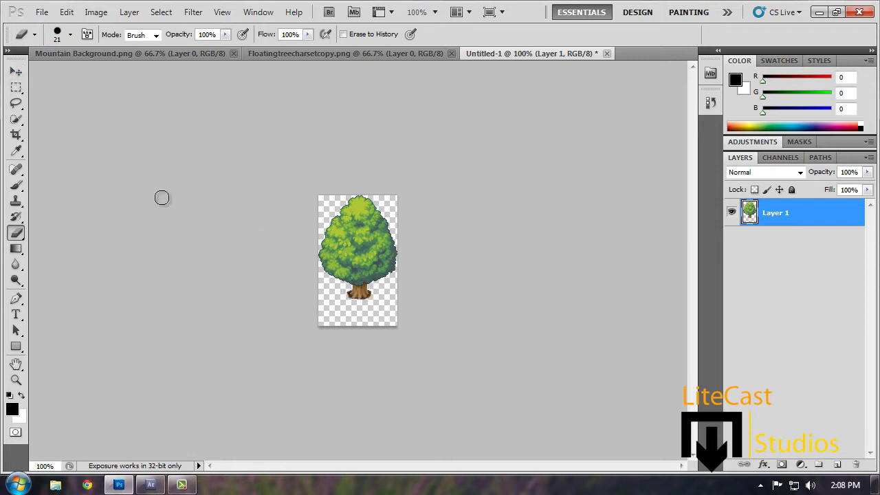
click(435, 15)
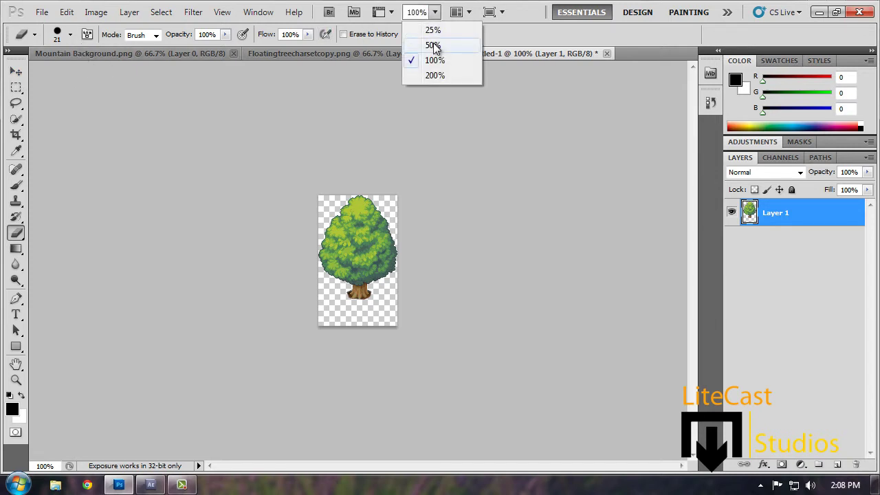
click(433, 75)
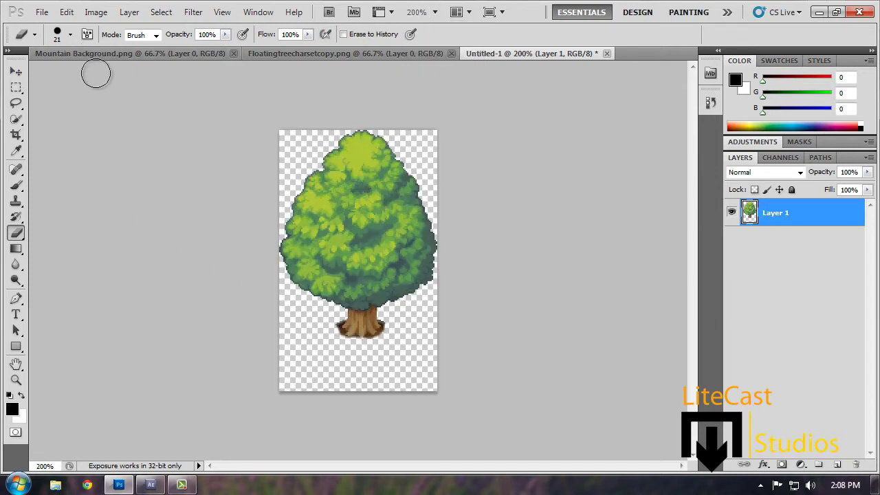
click(71, 35)
drag(49, 81, 11, 78)
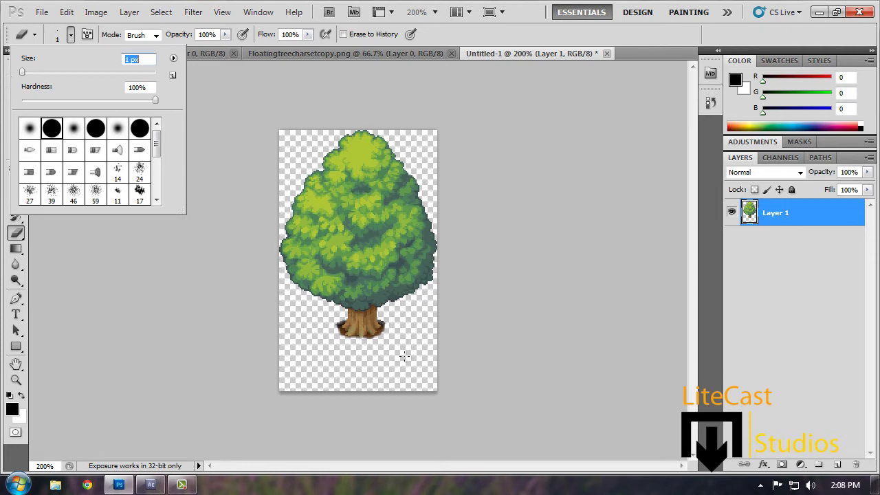
click(333, 347)
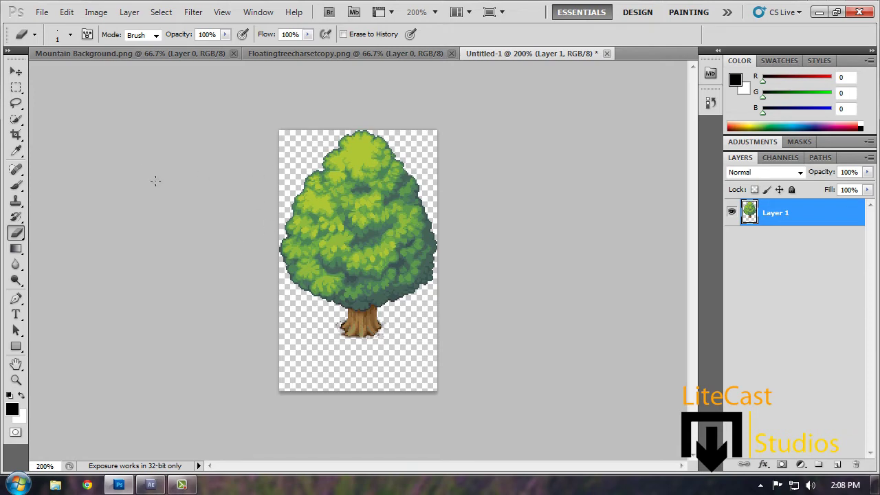
Step: Save the trimmed tree as a PNG copy named Tree 1 in the Plants folder with the default PNG options
click(41, 12)
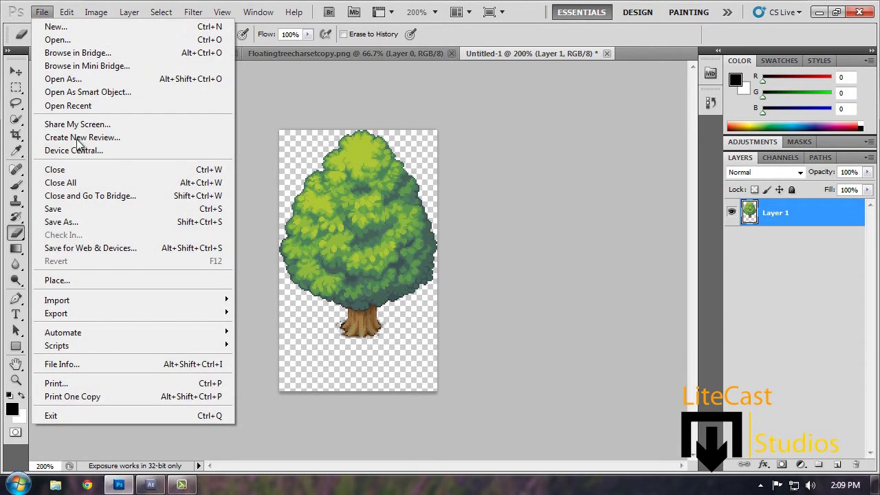
click(75, 223)
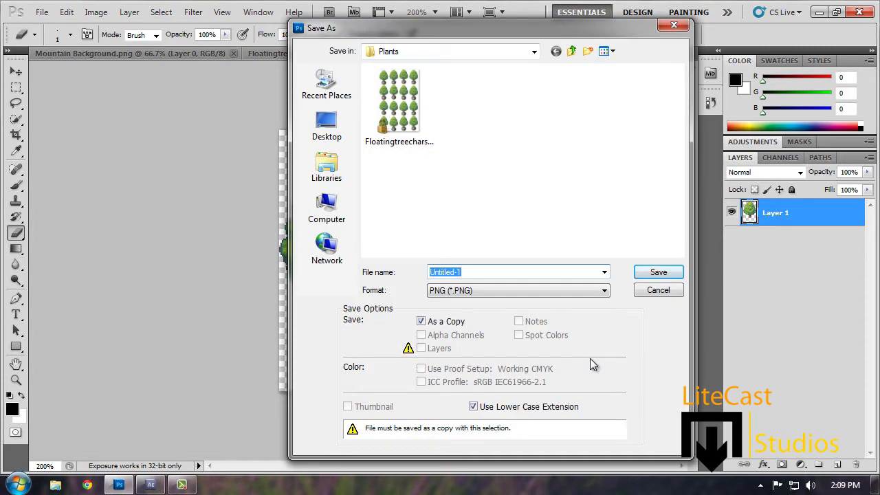
text(Tree 1)
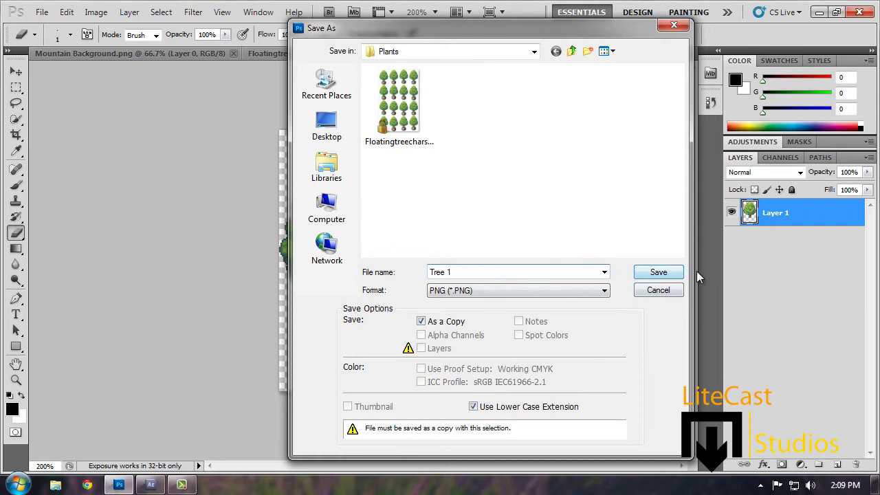
click(661, 273)
click(477, 234)
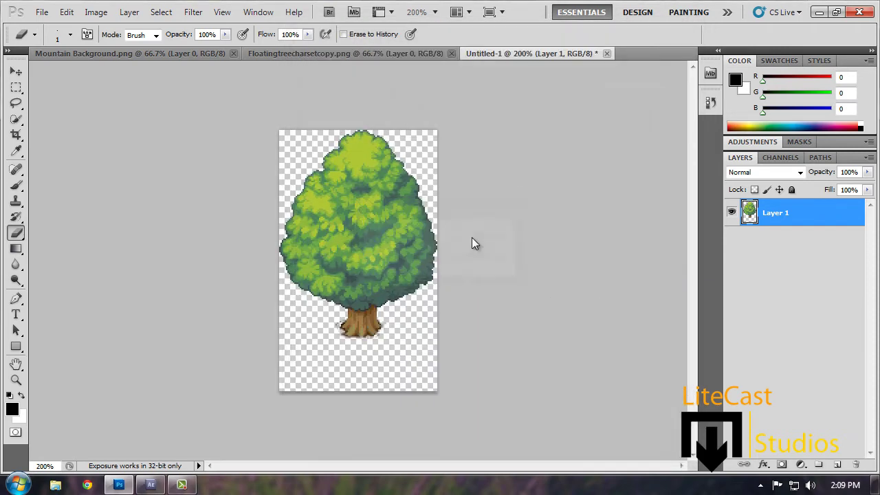
Step: Switch to After Effects and restore the full panel layout from the maximized composition view
click(151, 486)
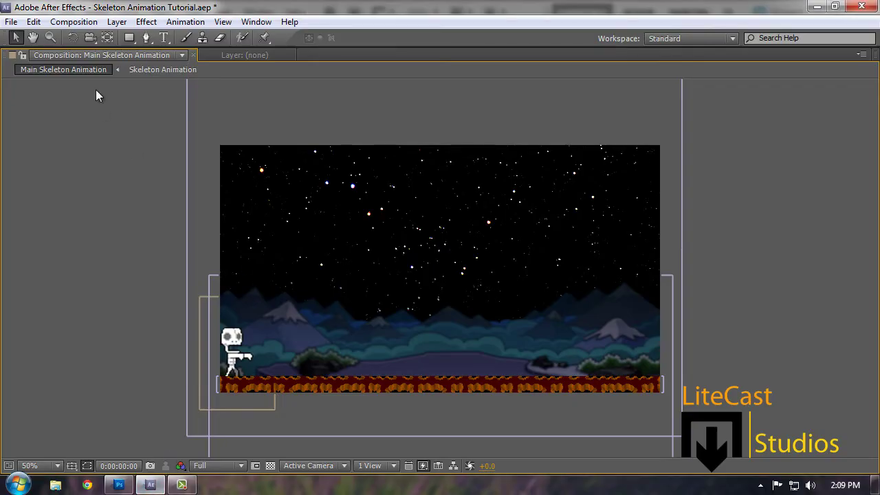
key(grave)
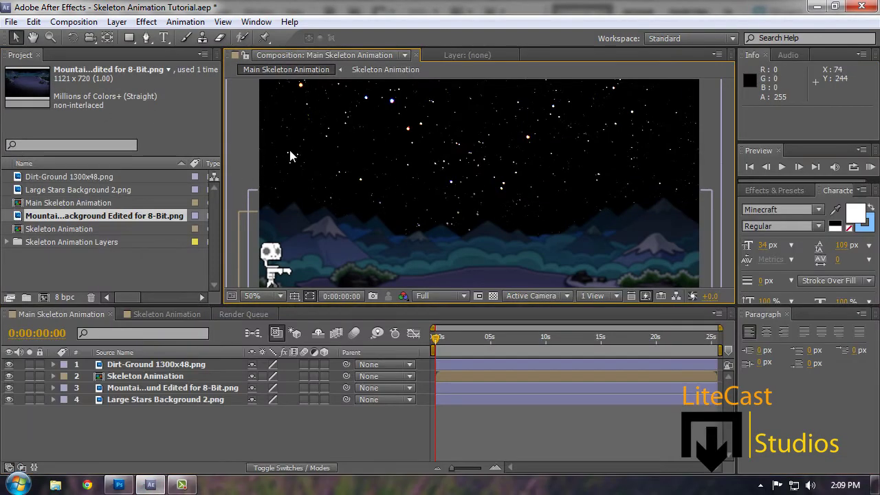
click(248, 150)
key(grave)
key(grave)
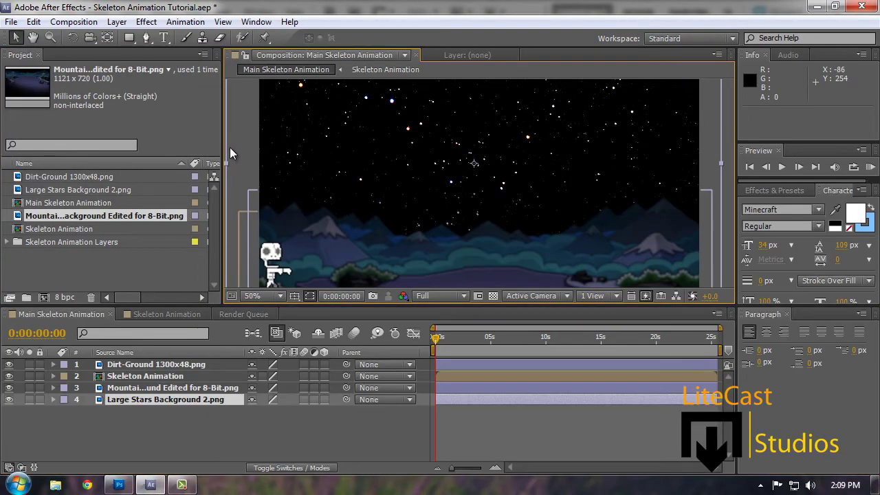
Step: Import Tree 1.png into the project from the Plants folder under Sprites, Retro, 2D
double_click(76, 253)
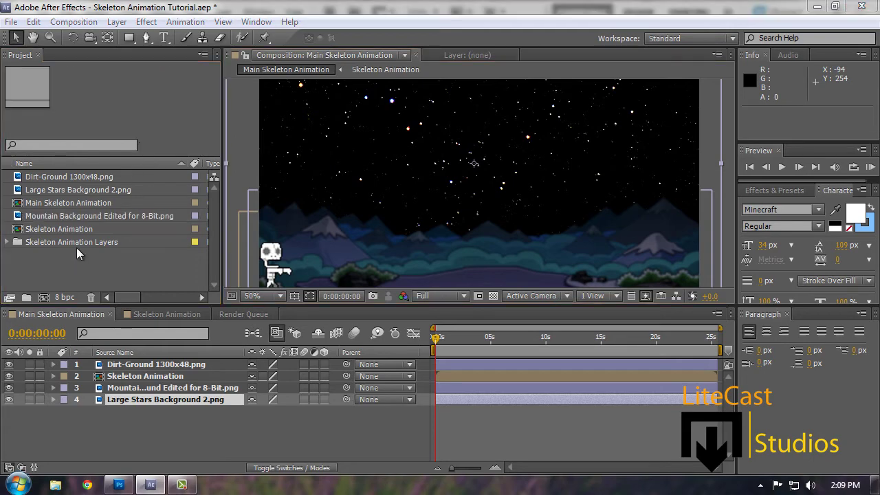
click(478, 92)
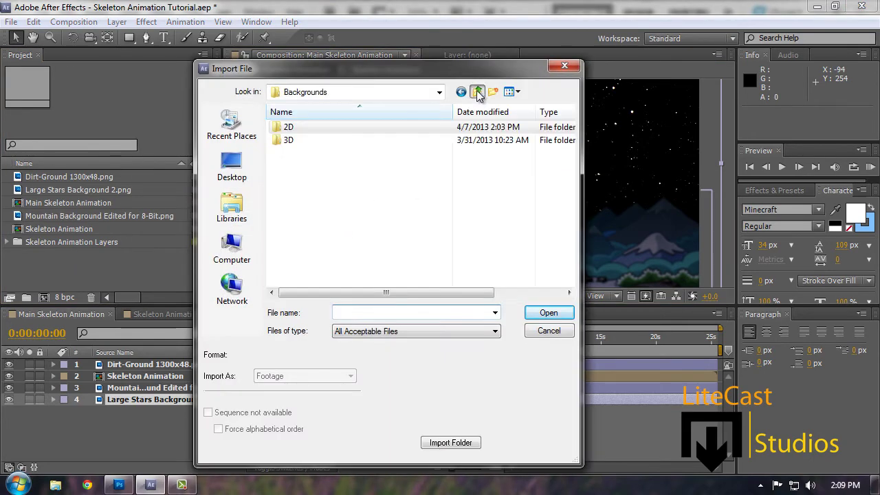
click(478, 92)
double_click(382, 141)
double_click(372, 140)
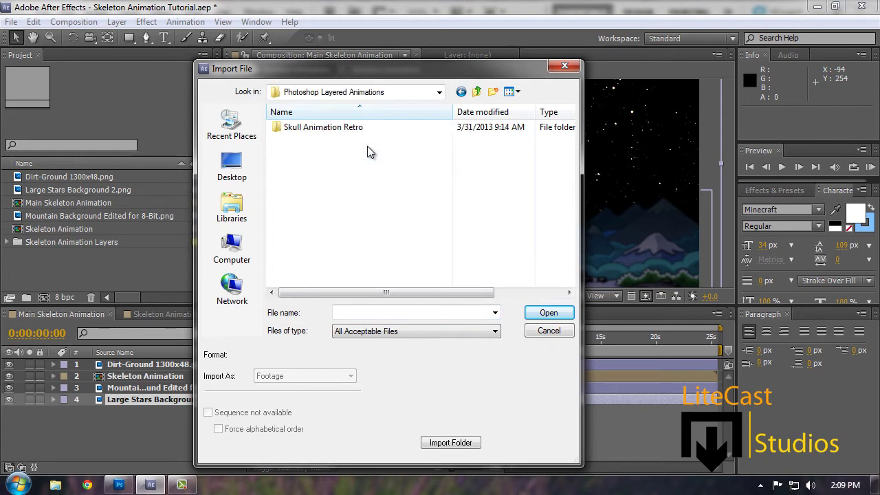
click(478, 93)
double_click(383, 152)
double_click(334, 127)
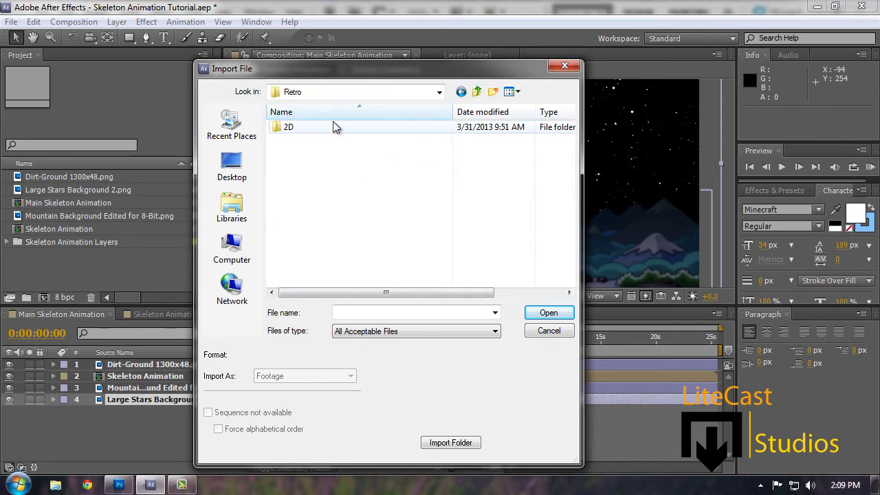
double_click(310, 167)
double_click(348, 159)
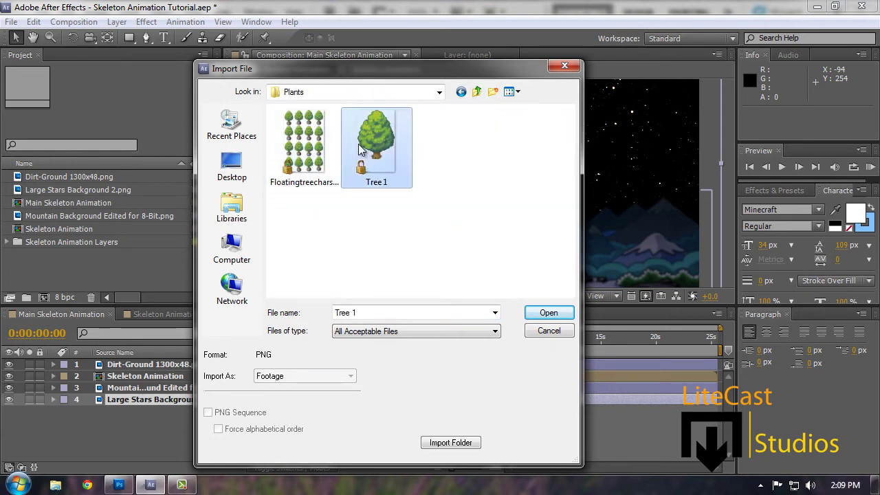
scroll(314, 208, down, 1)
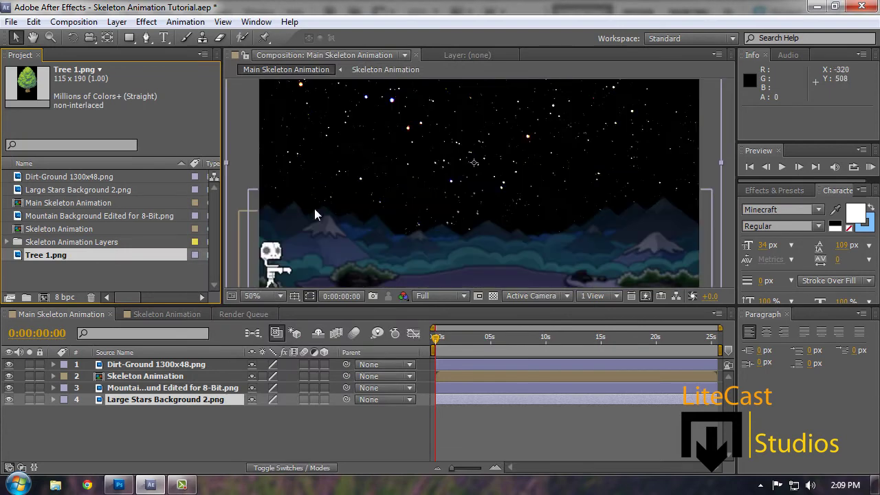
Step: Add Tree 1.png to the Main Skeleton Animation composition as the uppermost layer, standing on the ground just ahead of the skeleton
drag(61, 256, 415, 257)
click(415, 258)
scroll(414, 257, up, 1)
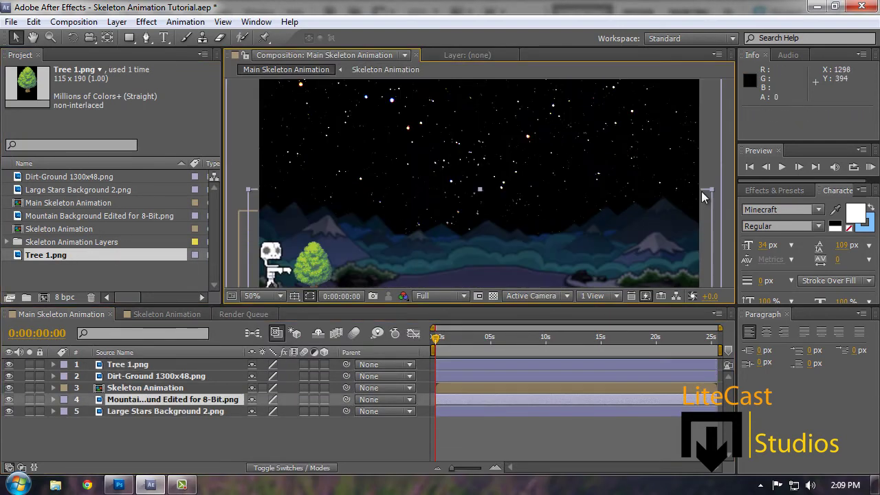
click(275, 296)
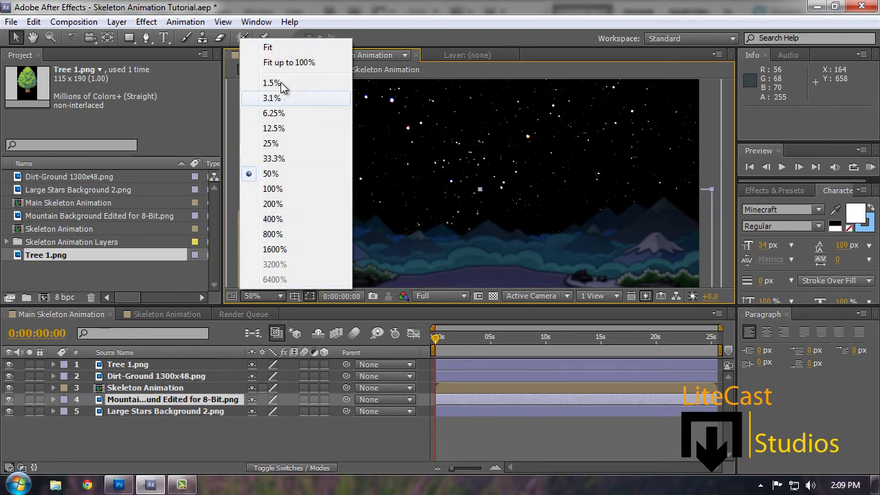
click(279, 57)
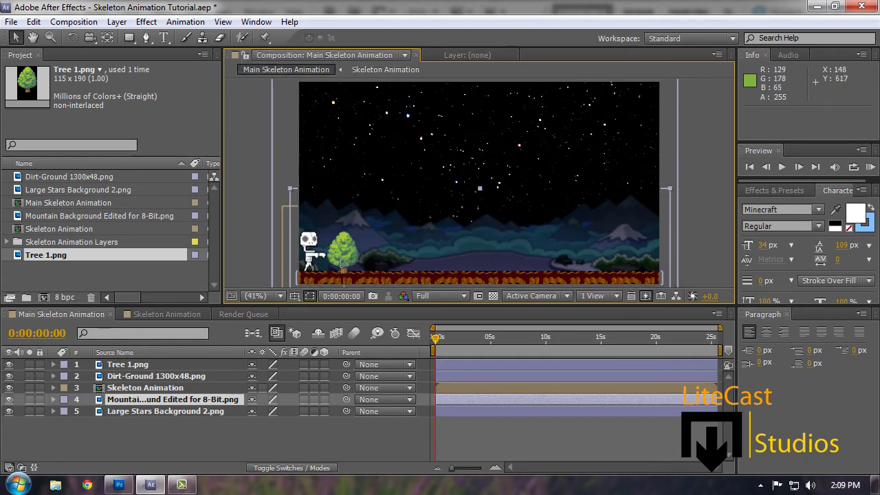
Step: Lock the ground, skeleton, mountain and stars layers, and shift the tree slightly away from the skeleton to about 168, 630
drag(343, 256, 341, 260)
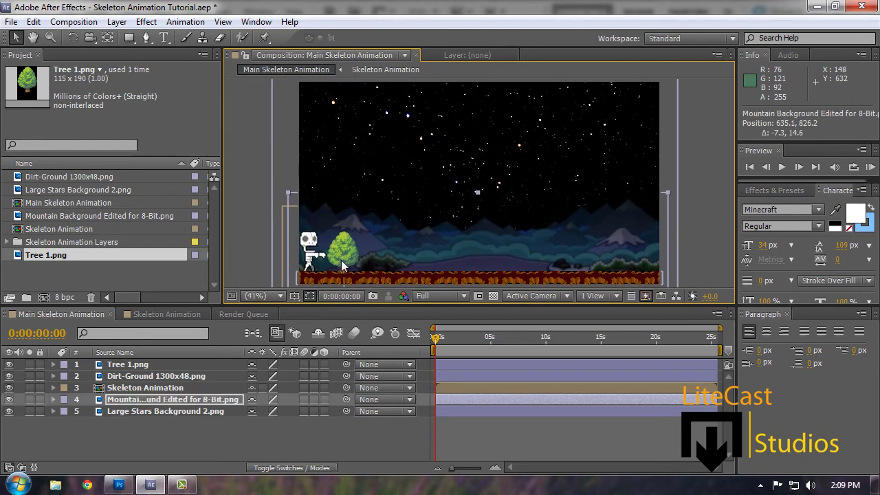
click(132, 417)
drag(39, 376, 39, 412)
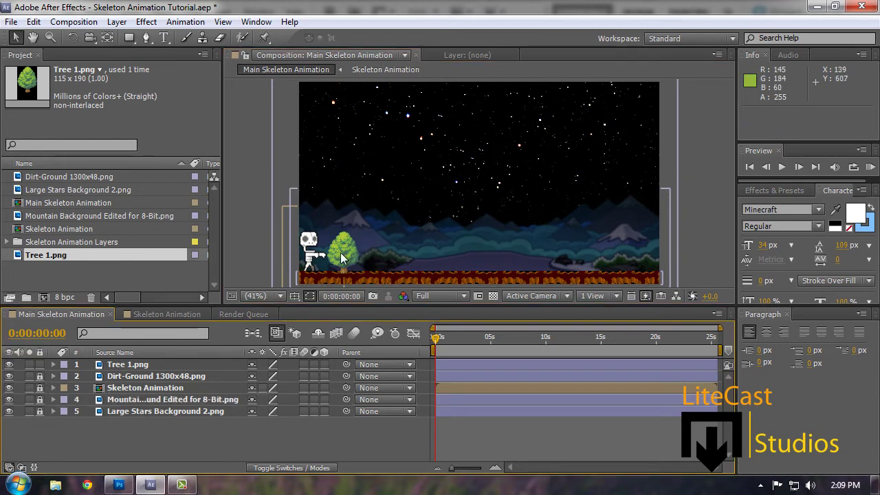
mouse_move(346, 250)
mouse_down()
mouse_move(395, 256)
mouse_move(351, 258)
mouse_up()
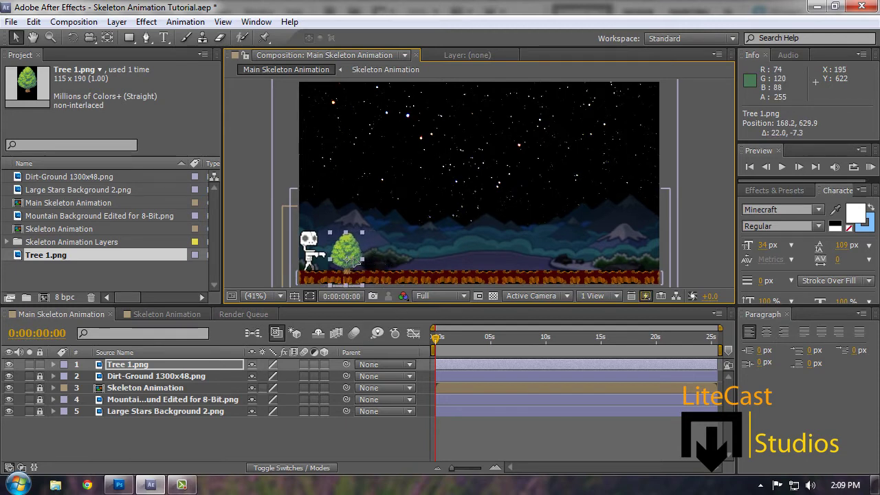
Step: Copy the Tree 1.png layer and paste it five times in the composition
click(137, 365)
key(ctrl+c)
key(ctrl+v)
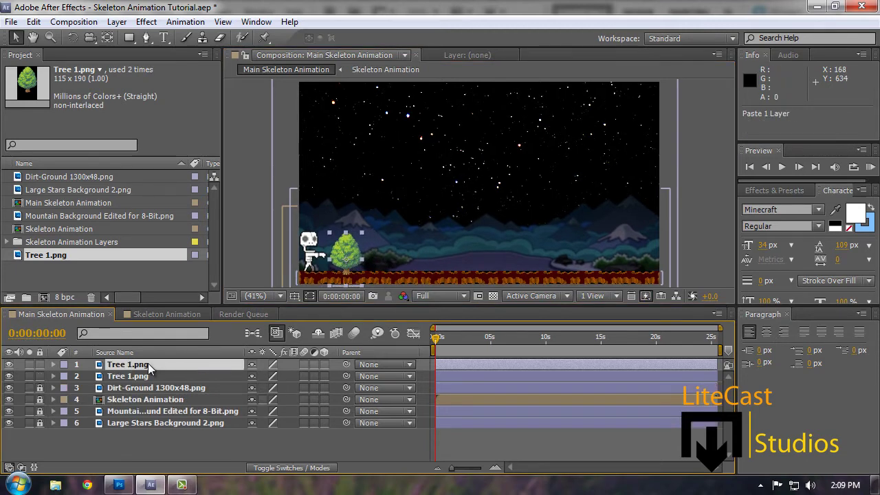
key(ctrl+v)
key(ctrl+v)
key(ctrl+v)
key(ctrl+v)
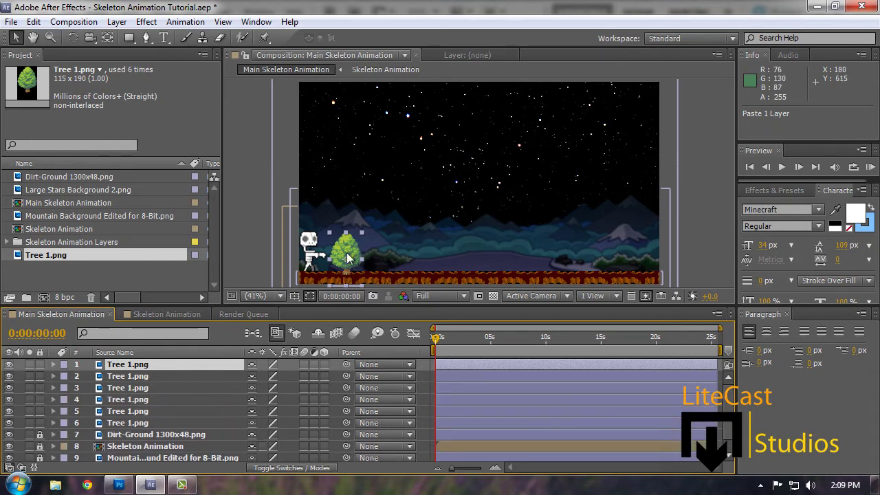
Step: Spread the three uppermost tree copies along the ground ahead of the original tree, the third at about 791, 637
drag(348, 258, 452, 259)
click(154, 375)
click(145, 389)
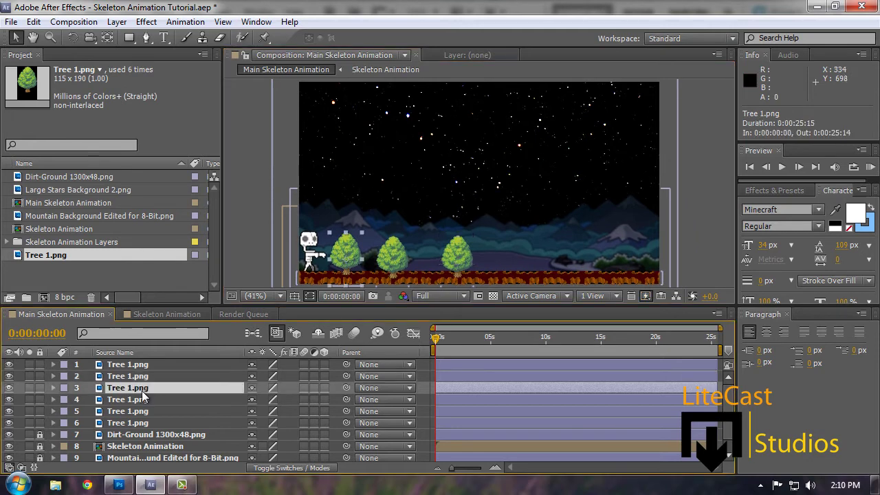
drag(345, 262, 521, 264)
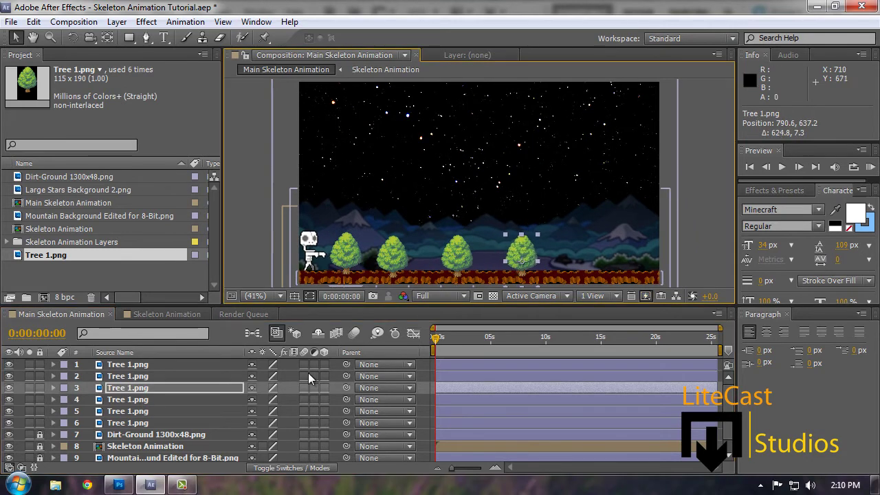
Step: Place the fourth and fifth tree copies at about 986, 632 and 1169, 635, and nudge the first copy to about 342, 642
click(145, 400)
drag(340, 269, 569, 270)
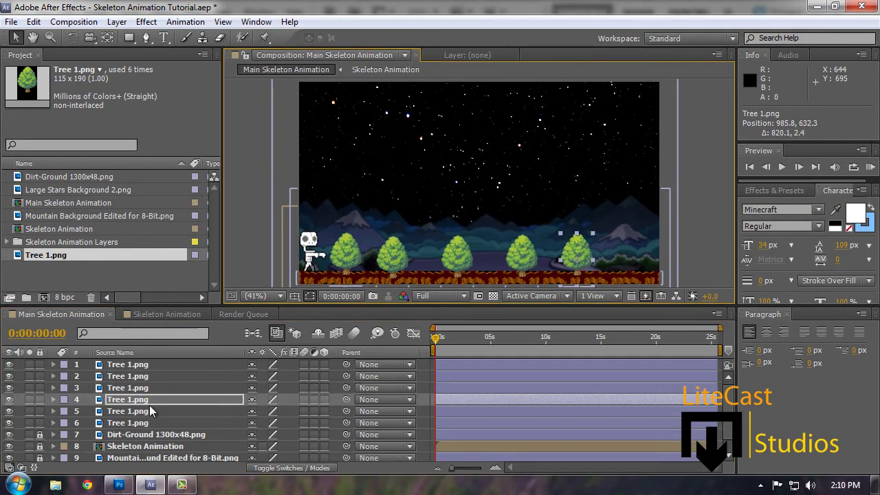
click(347, 262)
drag(346, 263, 629, 262)
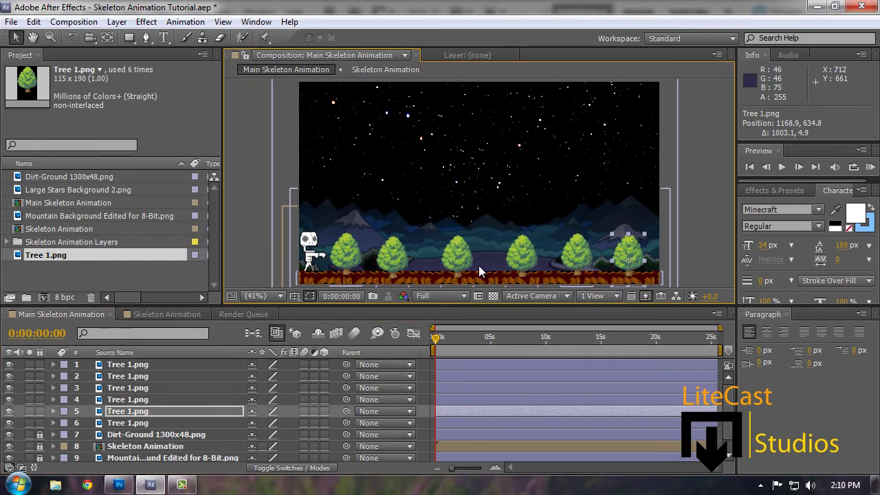
drag(388, 247, 391, 247)
click(397, 258)
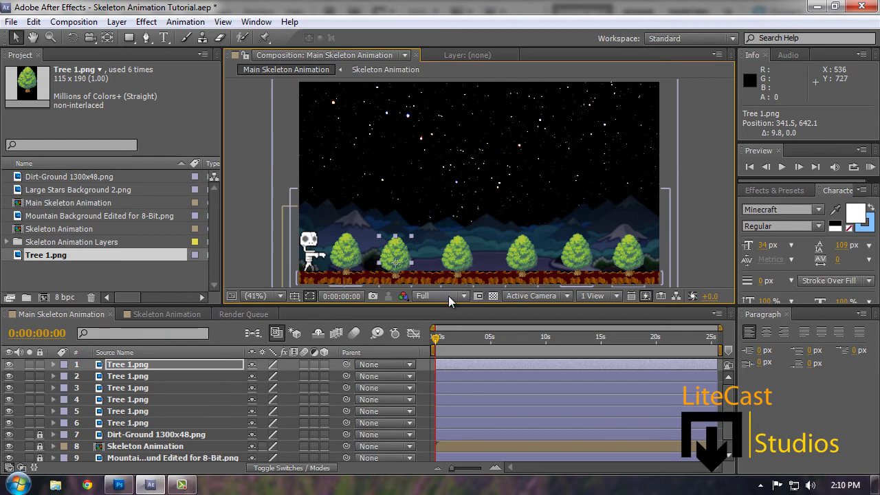
Step: Create a new composition named Background and return to the Main Skeleton Animation composition
scroll(734, 407, down, 1)
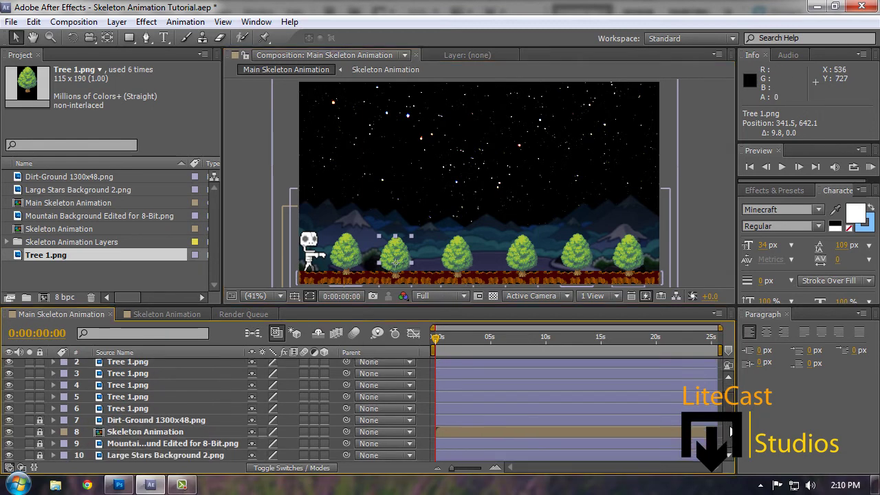
click(74, 22)
click(77, 41)
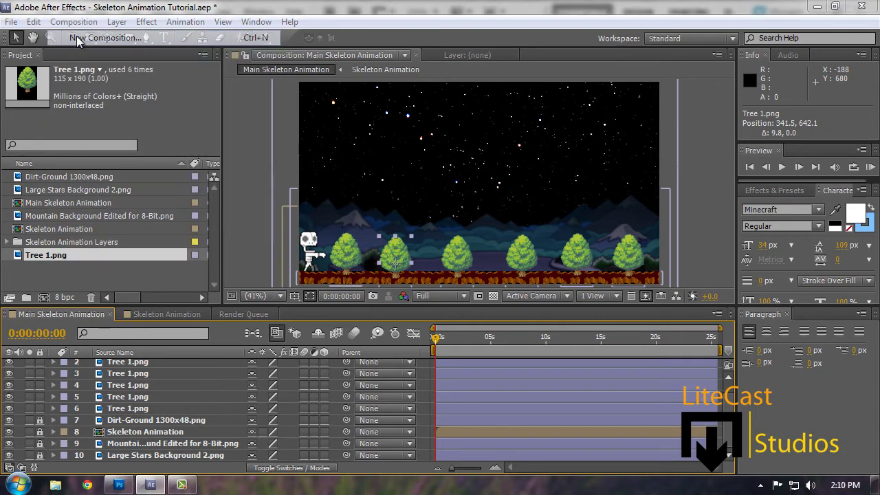
text(Back)
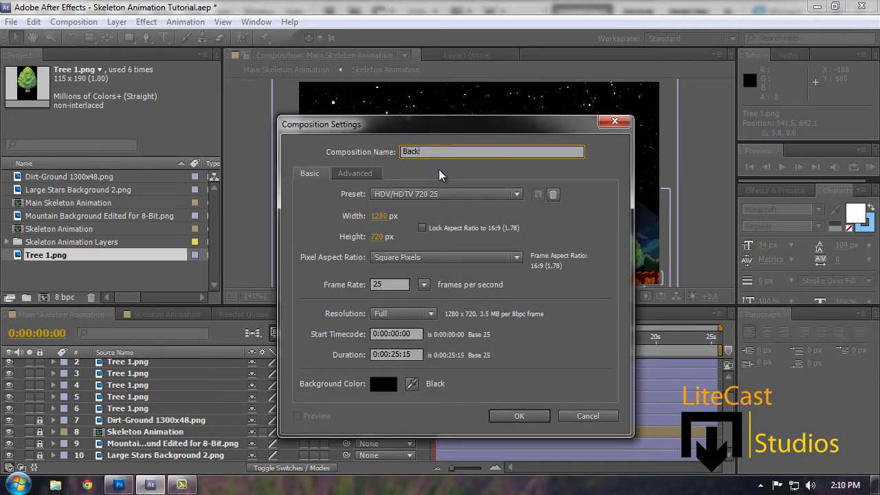
text(ground)
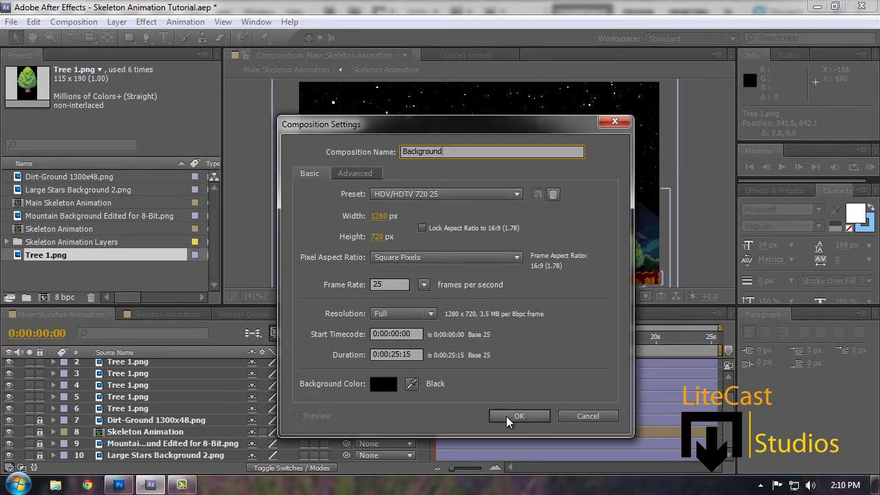
click(517, 417)
click(58, 314)
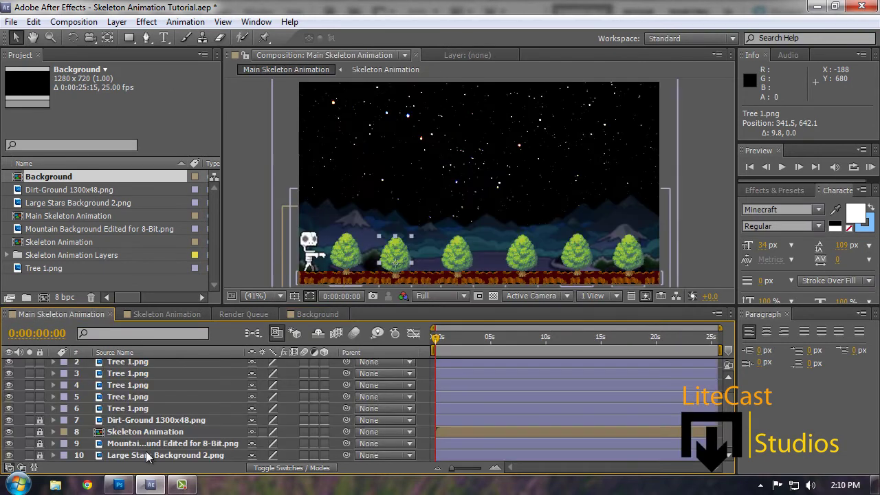
Step: Move the layer of the second tree from the skeleton below the Skeleton Animation layer, directly above the mountain background
click(149, 408)
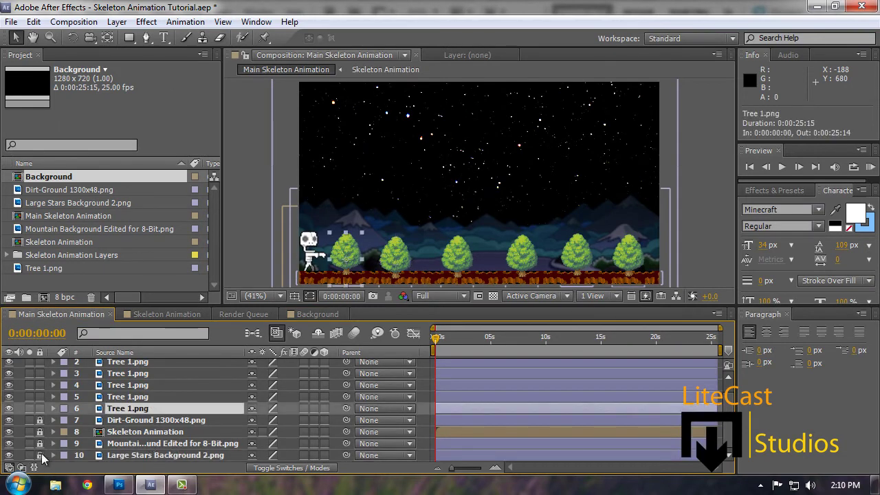
click(147, 372)
click(138, 361)
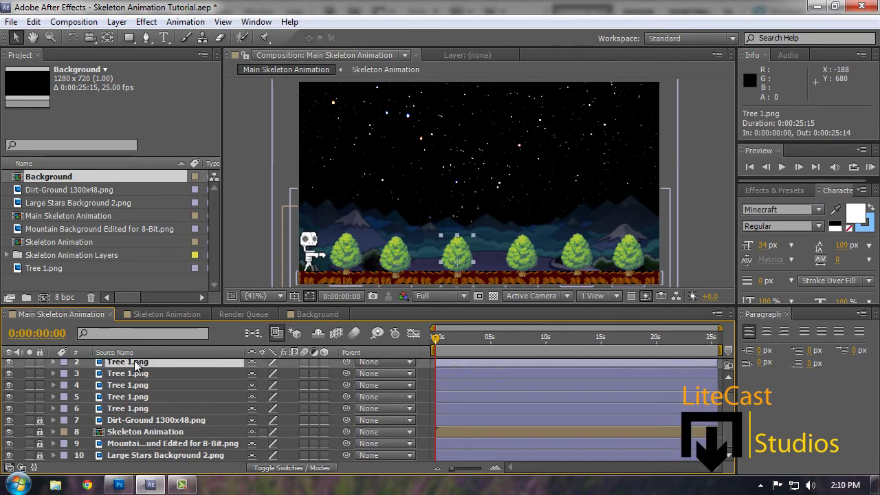
click(398, 261)
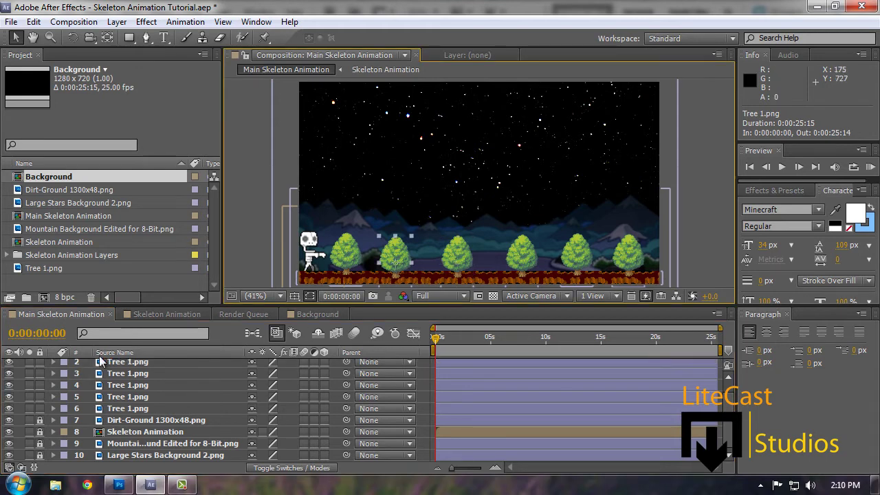
scroll(234, 428, up, 1)
drag(134, 364, 135, 436)
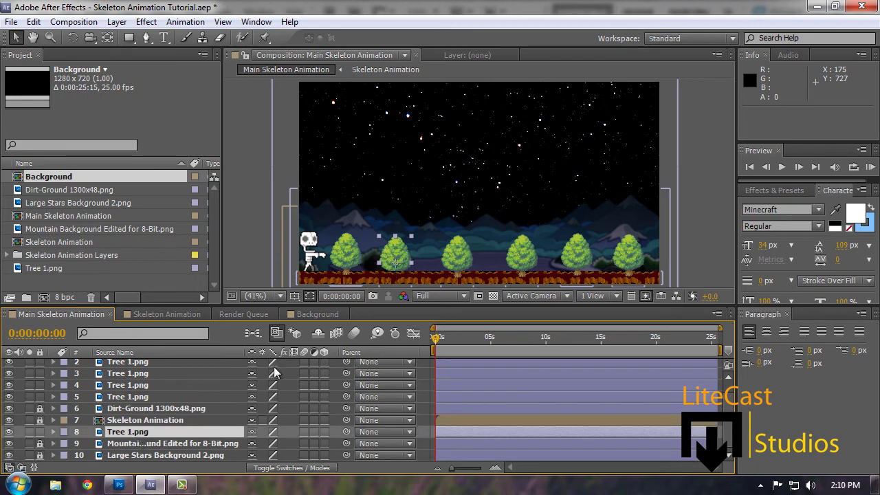
Step: Raise the second tree to about 341, 620, move the fourth tree's layer below Skeleton Animation and raise that tree to a similar height
drag(394, 263, 395, 257)
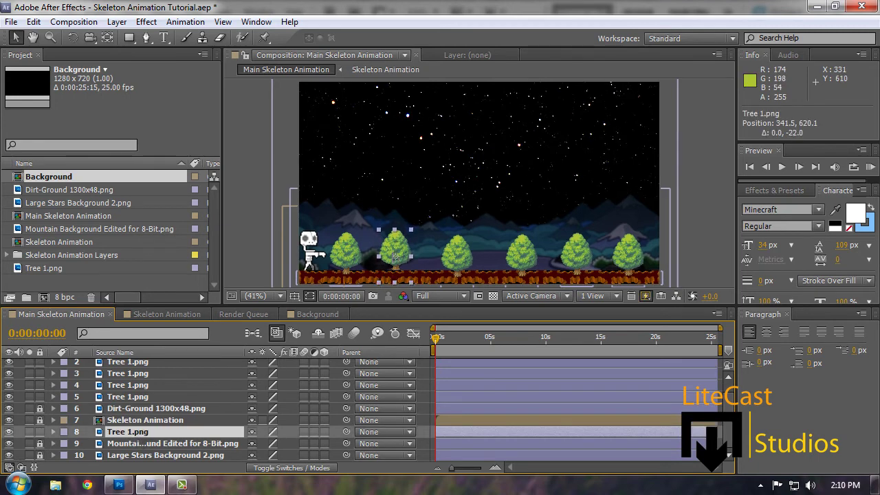
click(519, 258)
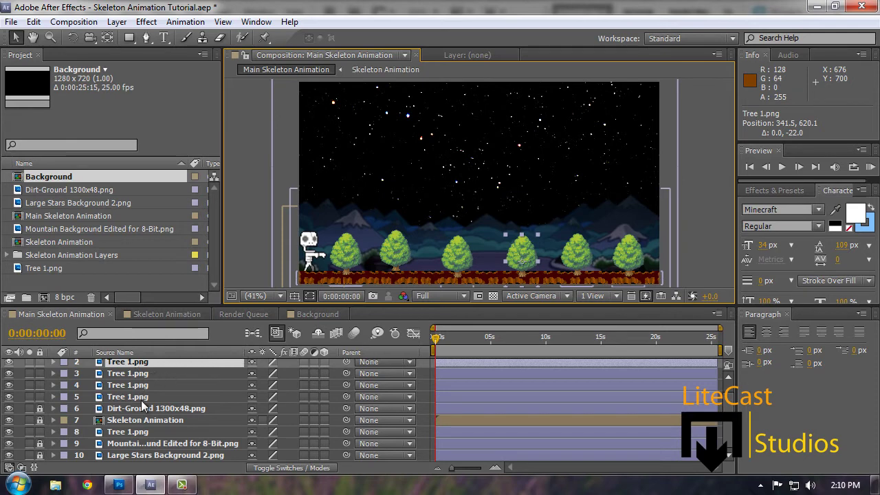
drag(124, 365, 134, 426)
drag(529, 265, 527, 261)
click(542, 197)
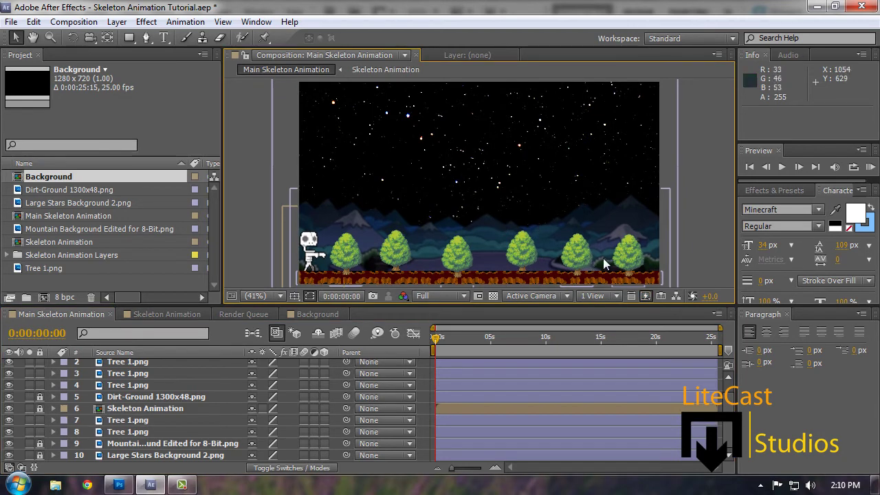
Step: Move the layer of the last tree in the row directly below Skeleton Animation and raise that tree slightly above the ground
click(626, 254)
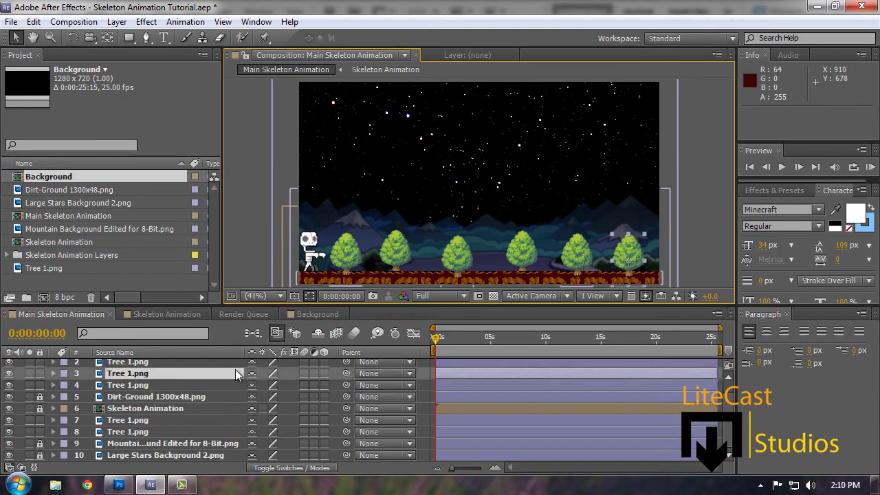
drag(137, 372, 144, 414)
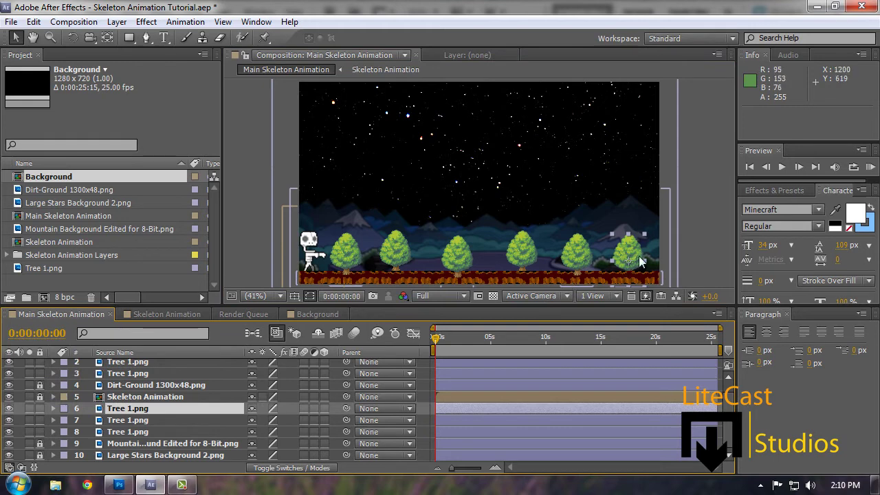
drag(639, 255, 642, 248)
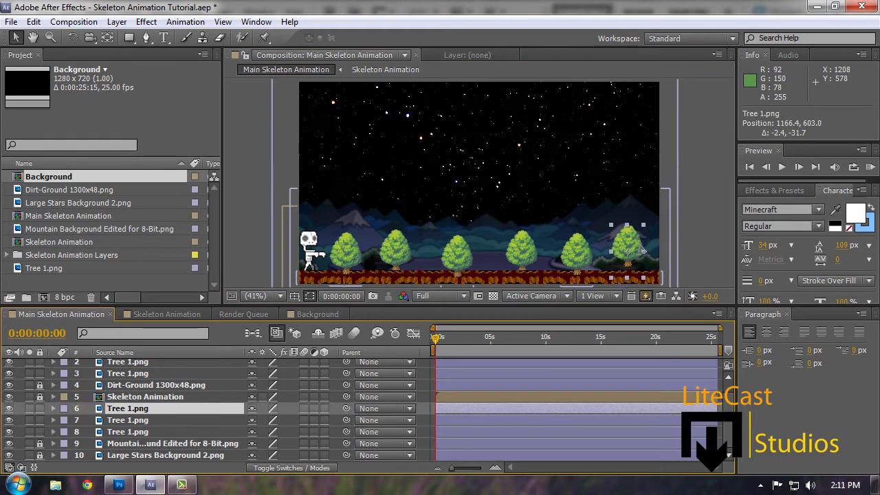
click(700, 246)
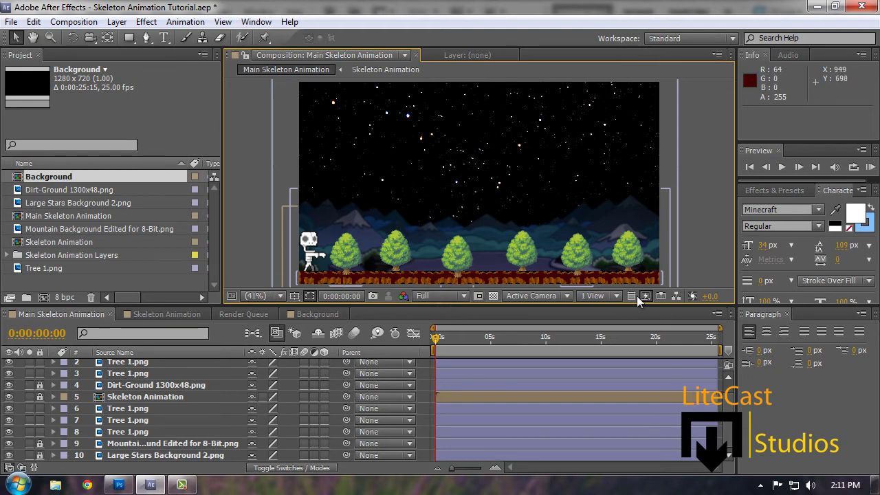
Step: Unlock the mountain and star layers, and copy them with the three rear trees into the Background composition
click(149, 417)
click(141, 409)
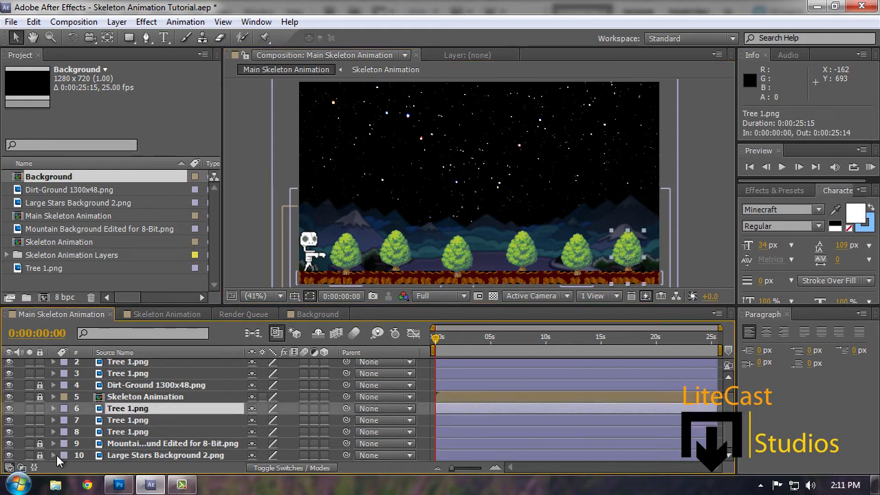
shift+click(145, 458)
key(ctrl+c)
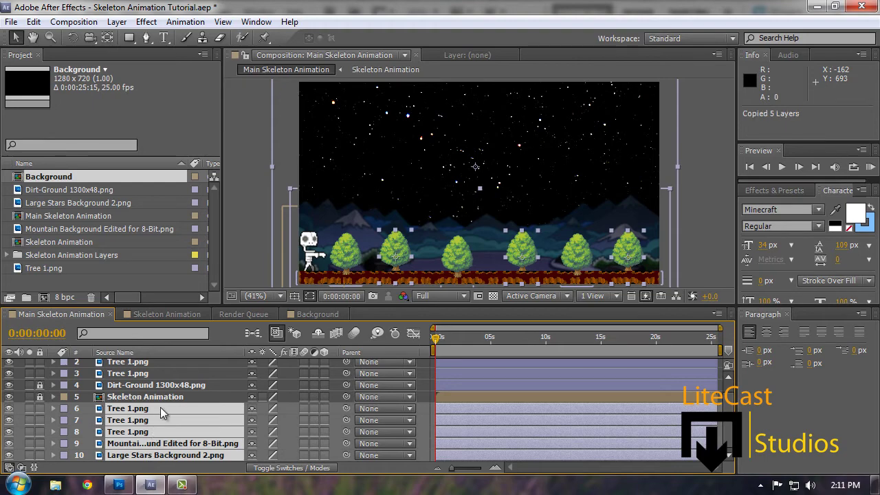
click(297, 313)
key(ctrl+v)
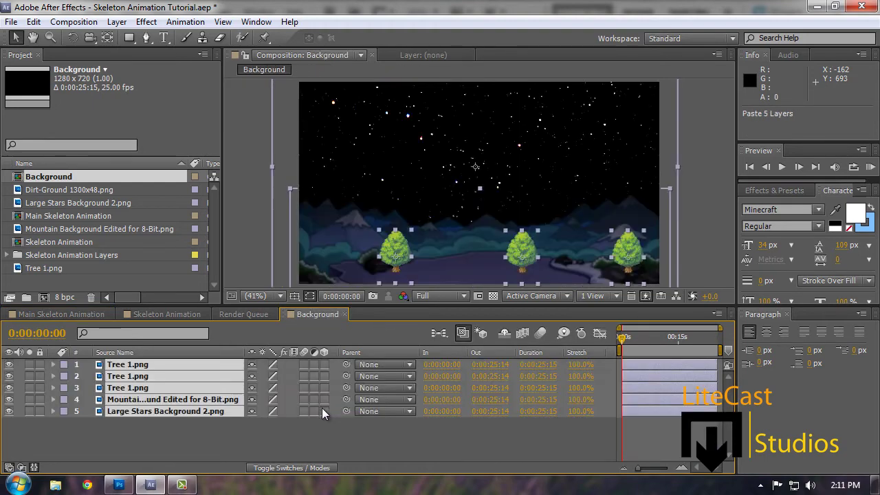
click(321, 445)
click(57, 314)
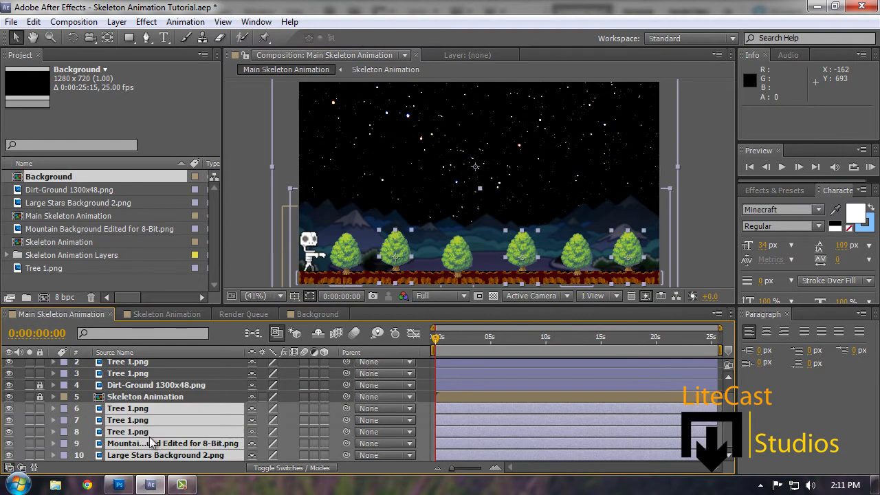
click(151, 459)
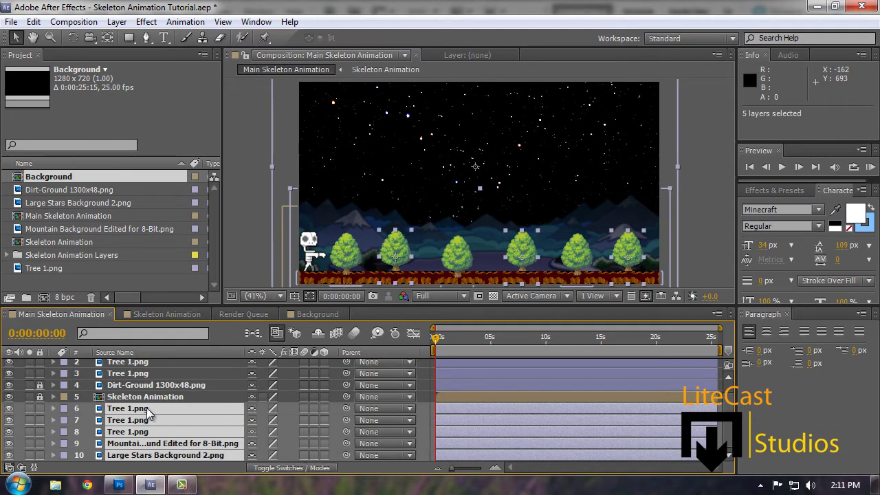
click(456, 365)
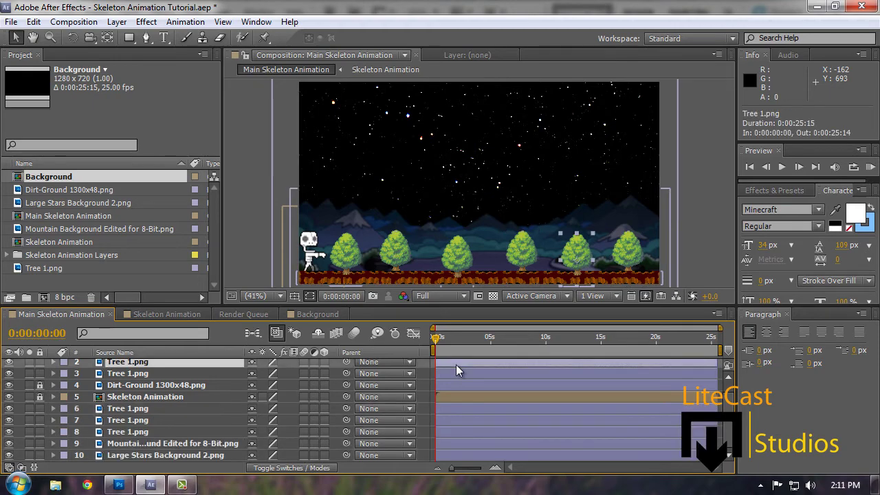
click(124, 455)
shift+click(126, 408)
key(ctrl+c)
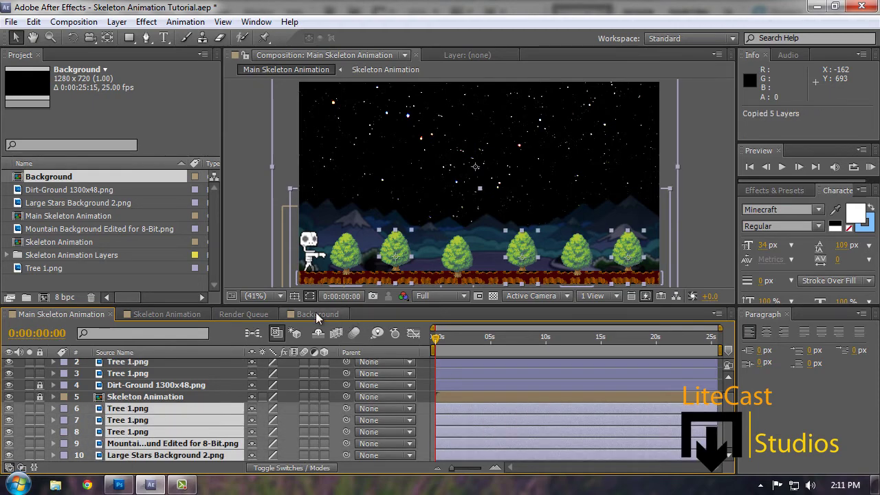
click(329, 315)
key(ctrl+v)
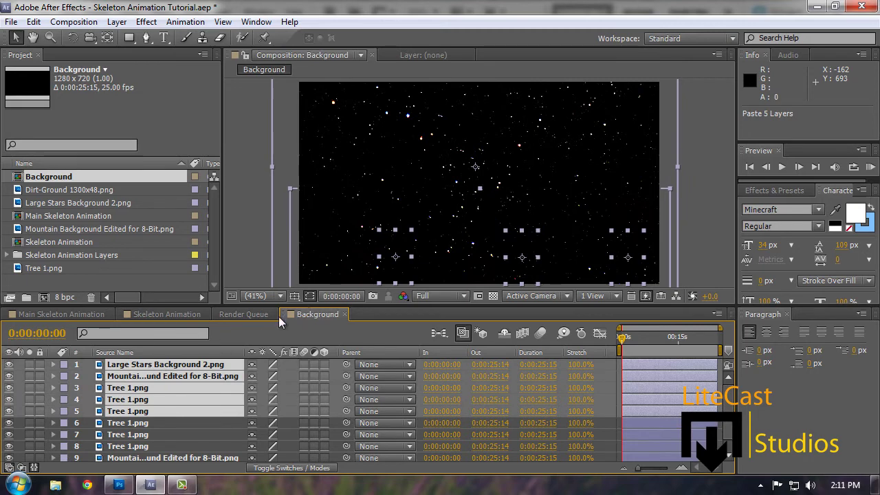
key(ctrl+z)
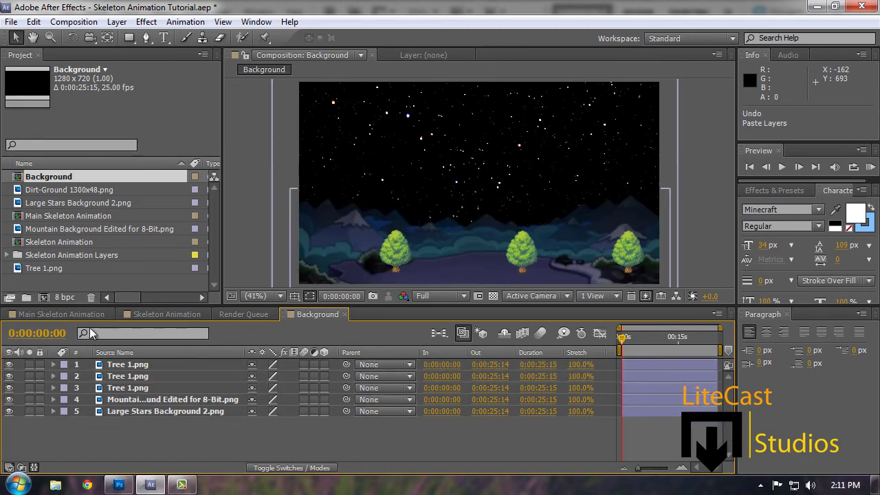
click(62, 315)
click(315, 314)
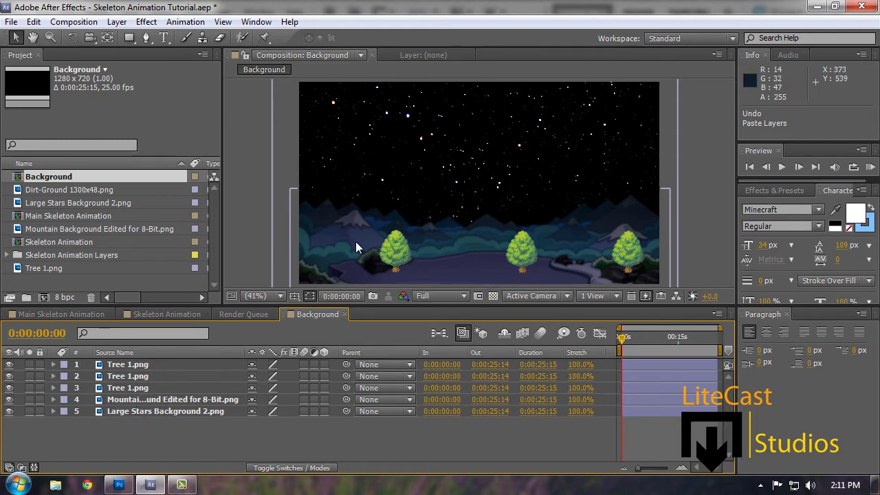
click(682, 252)
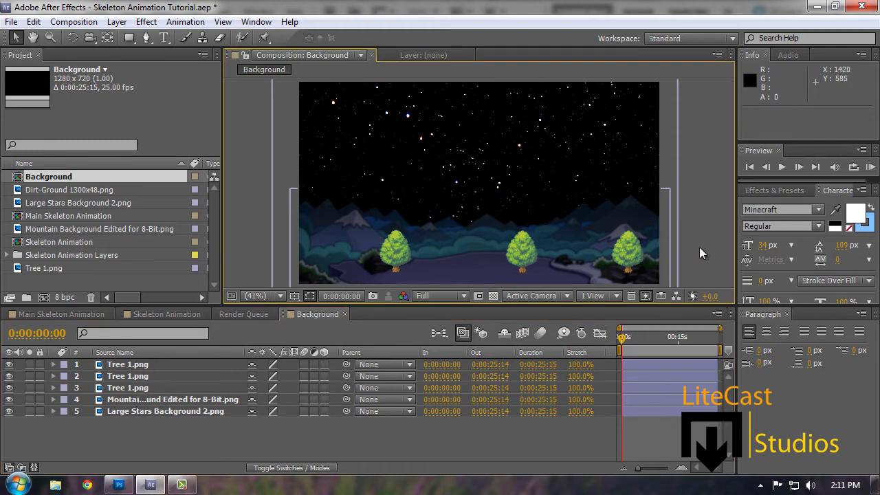
Step: Unlock the Dirt-Ground layer in Main Skeleton Animation and copy it together with the three front trees
click(74, 316)
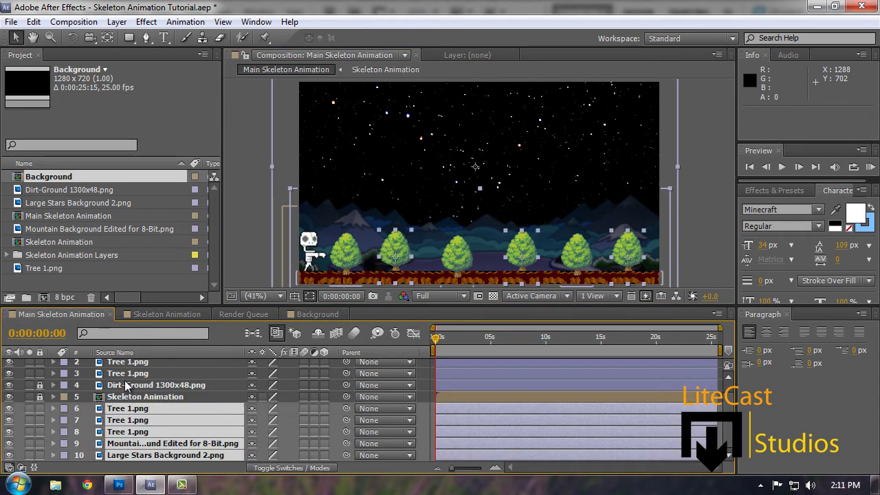
scroll(390, 389, up, 1)
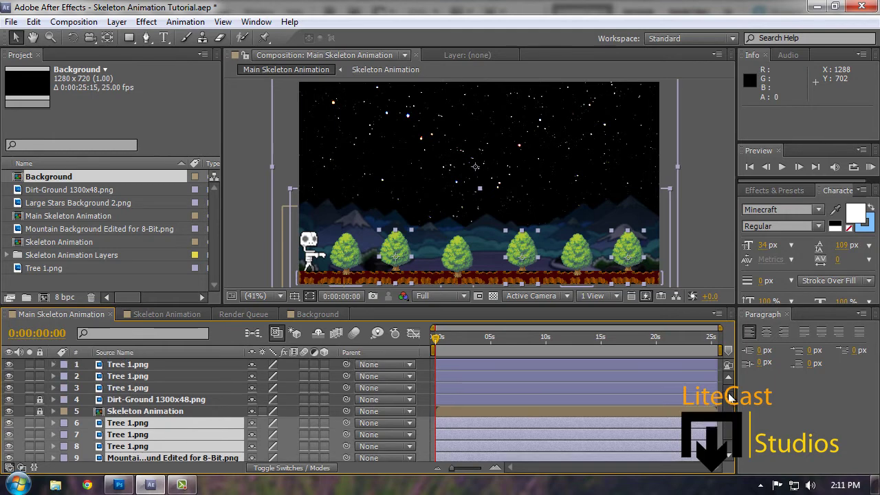
click(40, 399)
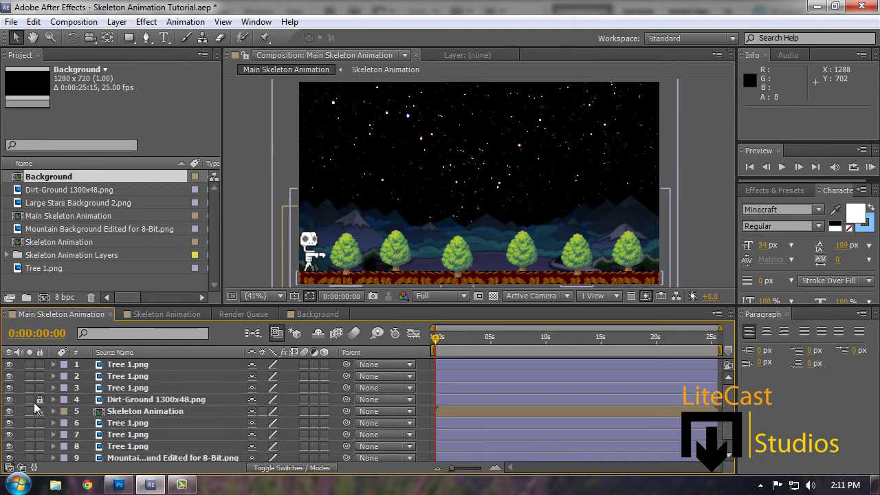
click(135, 403)
shift+click(142, 370)
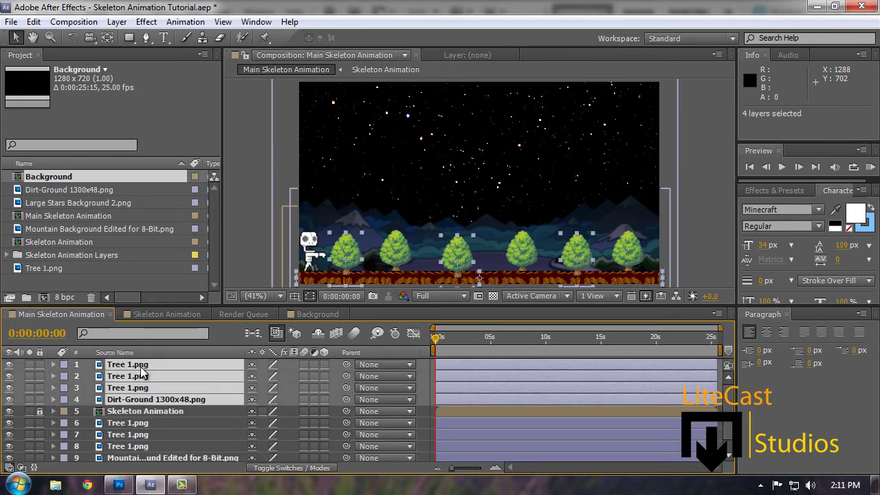
key(ctrl+c)
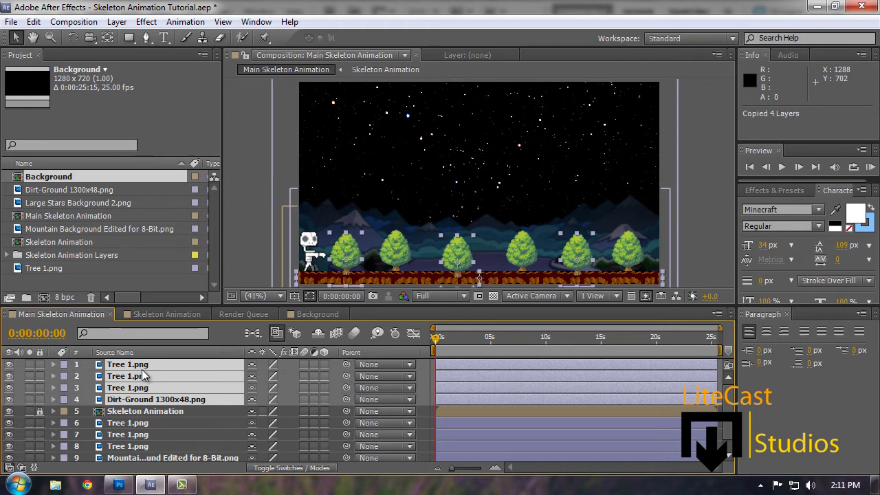
click(141, 422)
scroll(141, 419, down, 1)
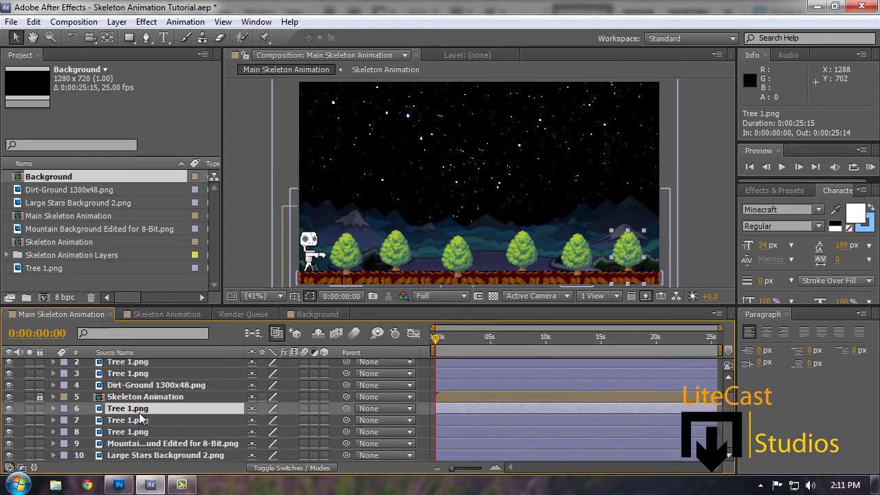
shift+click(143, 457)
key(Delete)
click(307, 315)
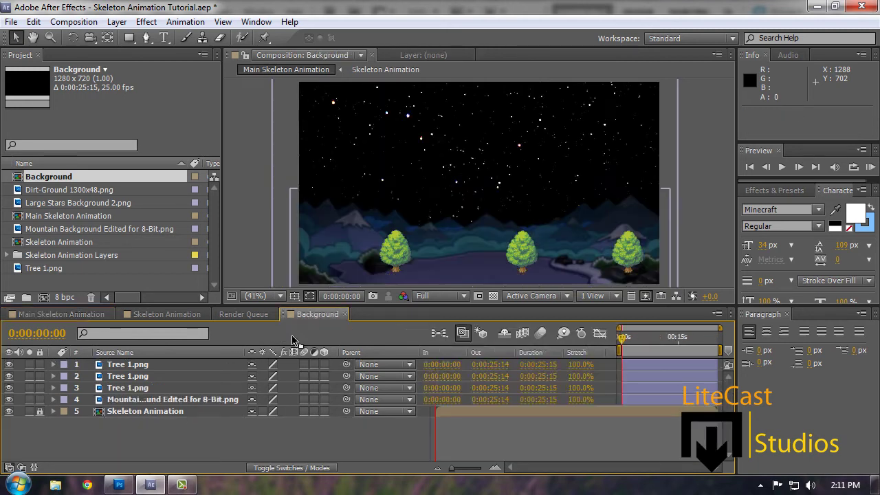
drag(292, 336, 205, 401)
key(ctrl+z)
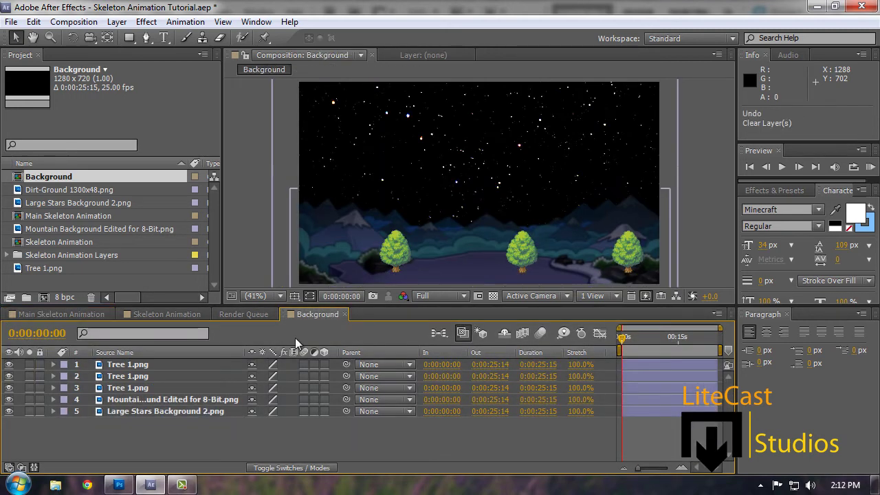
Step: Insert the Background composition below Skeleton Animation in Main Skeleton Animation, and delete the original rear tree, mountain and star layers
click(78, 313)
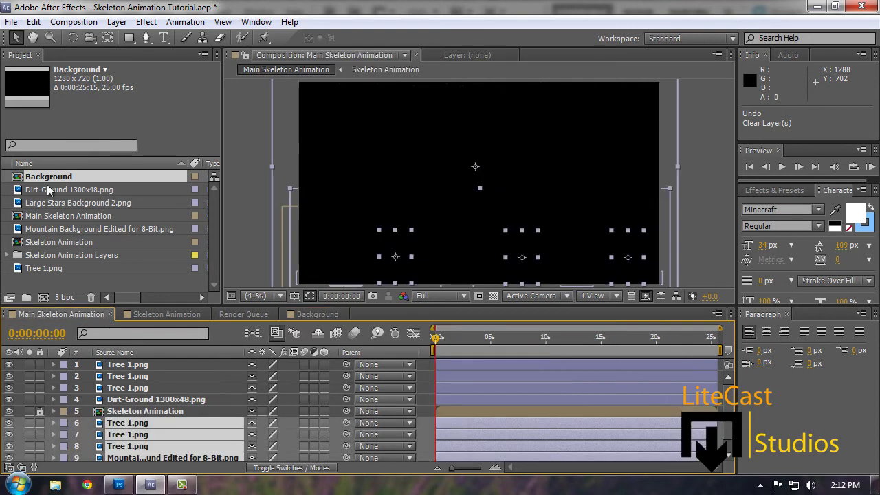
drag(46, 180, 135, 418)
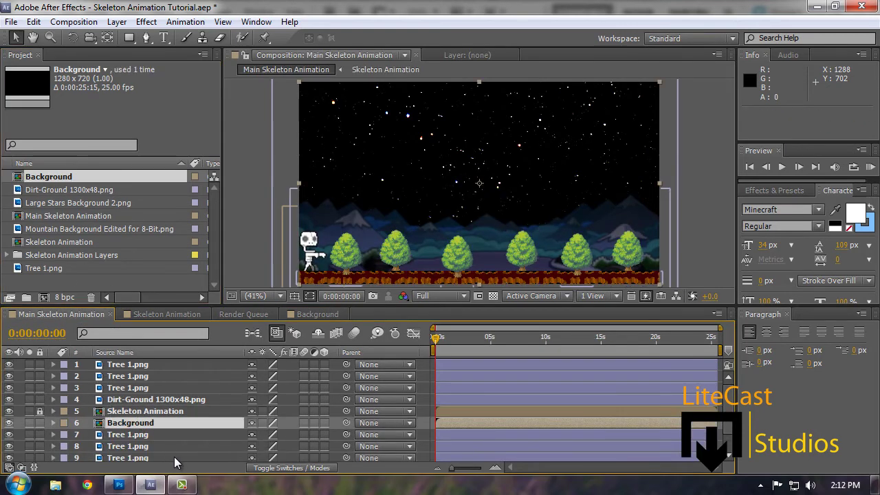
click(136, 434)
scroll(135, 434, down, 1)
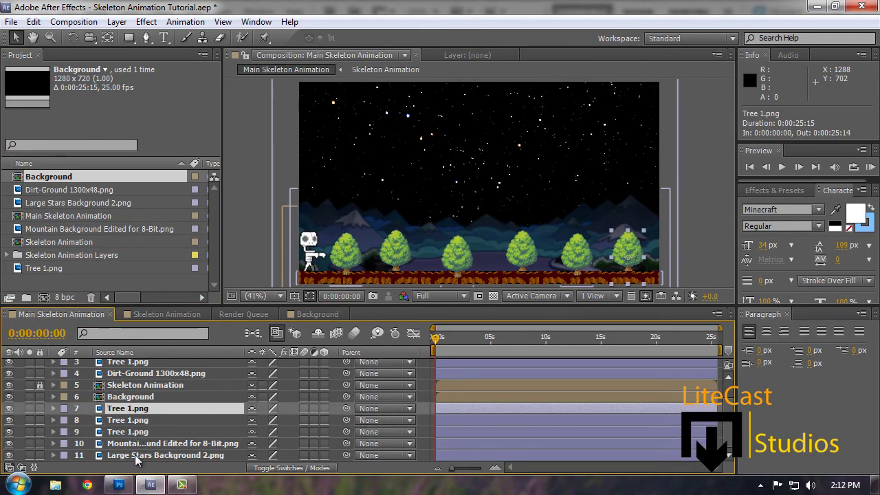
shift+click(135, 454)
key(Delete)
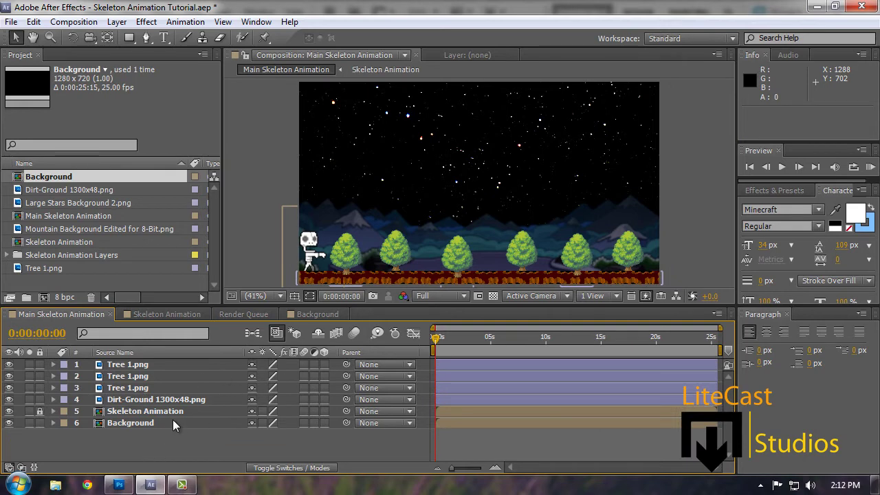
Step: Delete the three front tree layers and the Dirt-Ground layer from Main Skeleton Animation
click(133, 402)
click(113, 352)
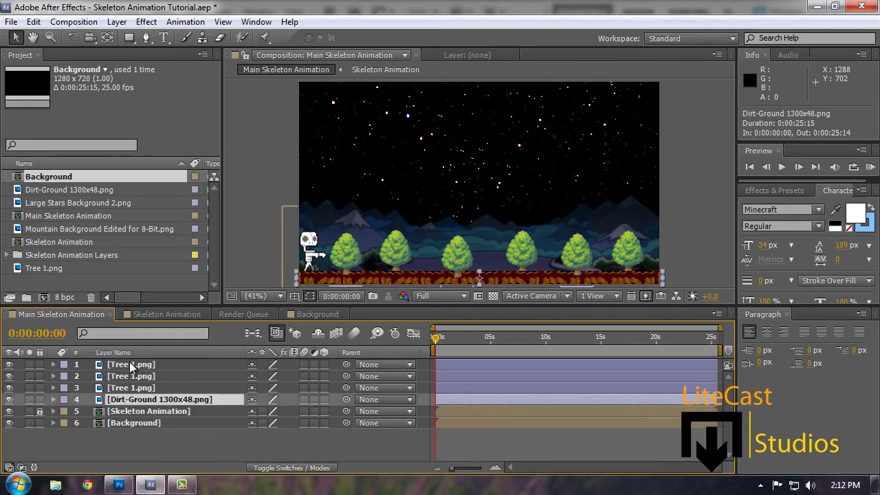
click(143, 421)
click(127, 365)
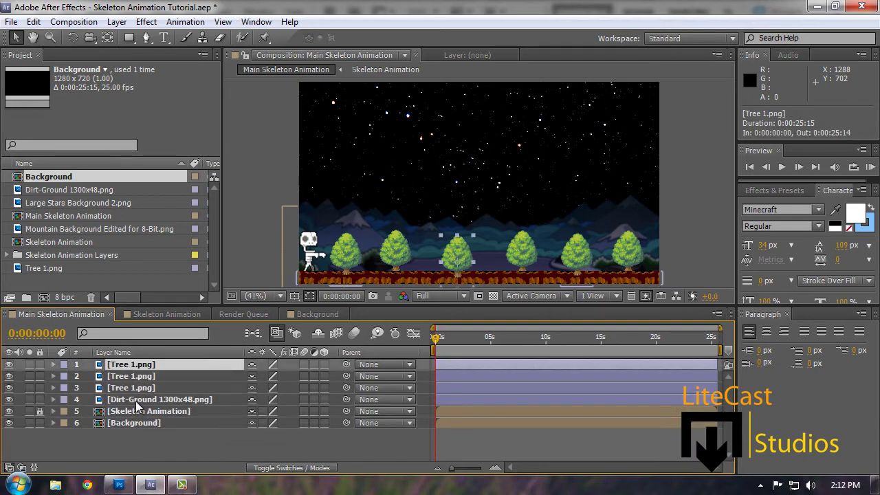
shift+click(135, 405)
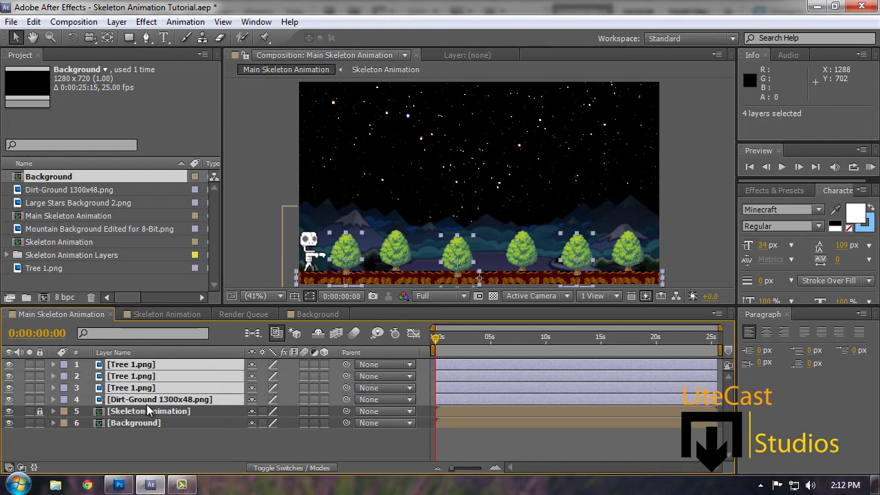
key(Delete)
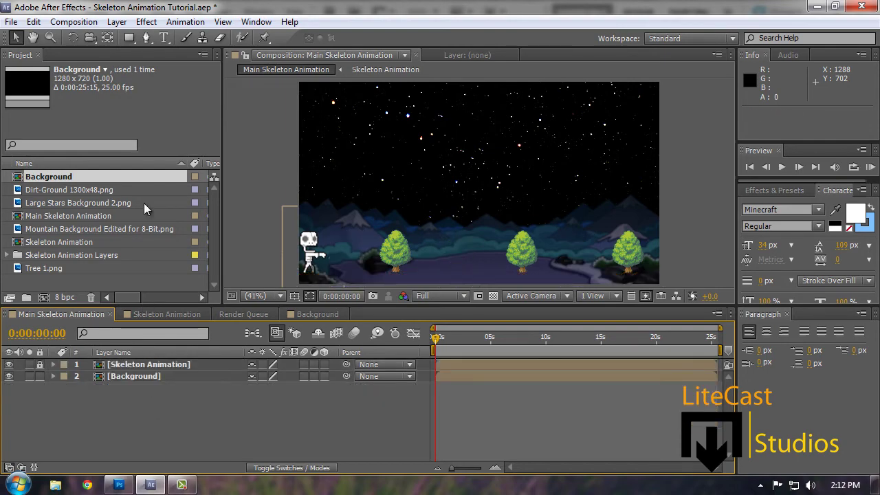
Step: Create a composition named Foreground and paste the three front trees and the Dirt-Ground layer into it
click(83, 22)
click(55, 38)
text(Foreground)
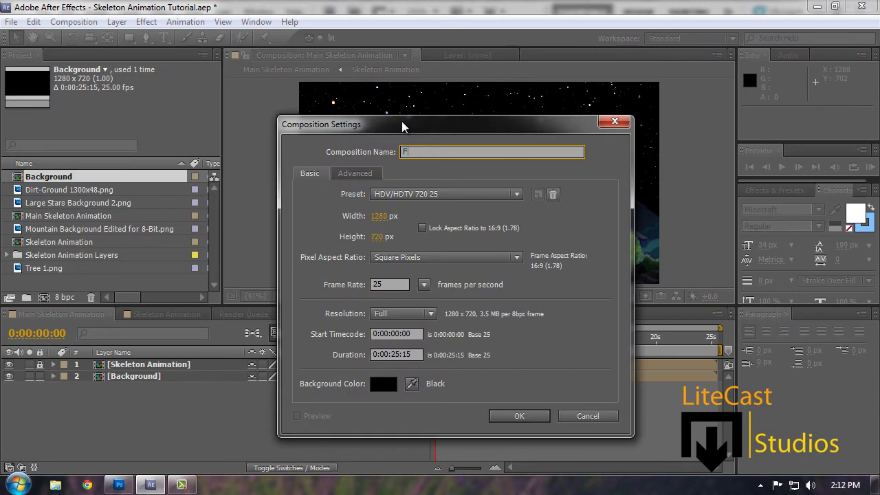
click(521, 416)
key(ctrl+v)
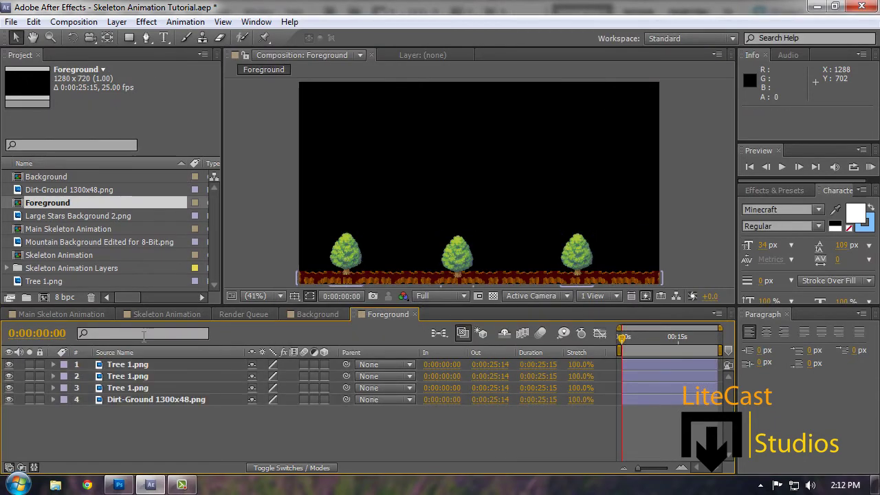
Step: Insert the Foreground composition above Skeleton Animation in Main Skeleton Animation, and show the layers' blending mode settings
click(64, 314)
drag(44, 207, 114, 363)
click(292, 468)
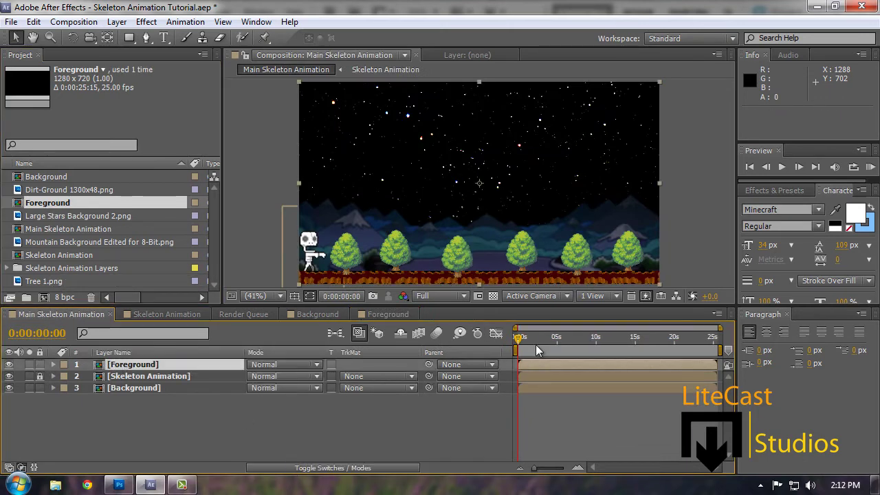
click(528, 339)
drag(557, 339, 510, 365)
click(425, 443)
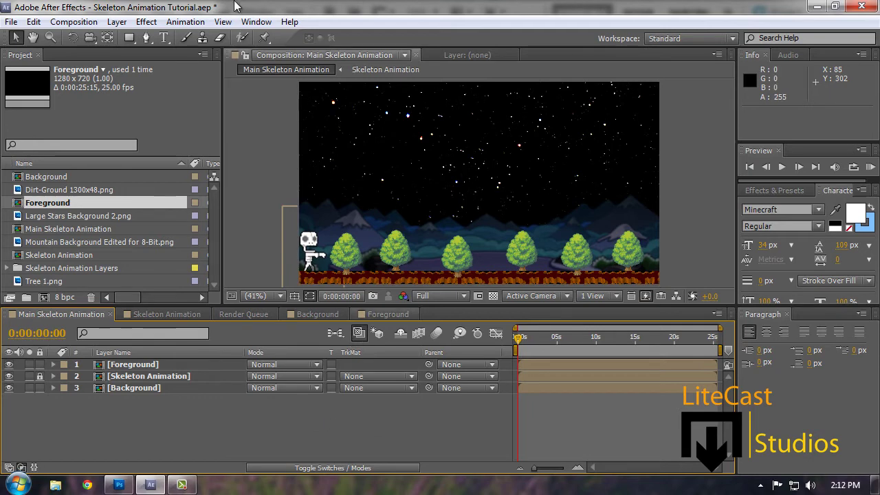
Step: Create a composition named Sky Elements with the HDV/HDTV 720 25 preset
click(74, 22)
click(99, 37)
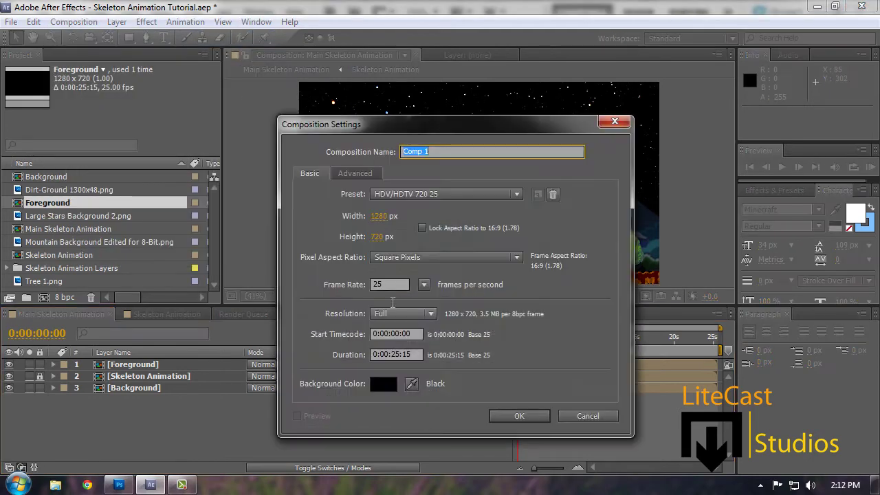
key(BackSpace)
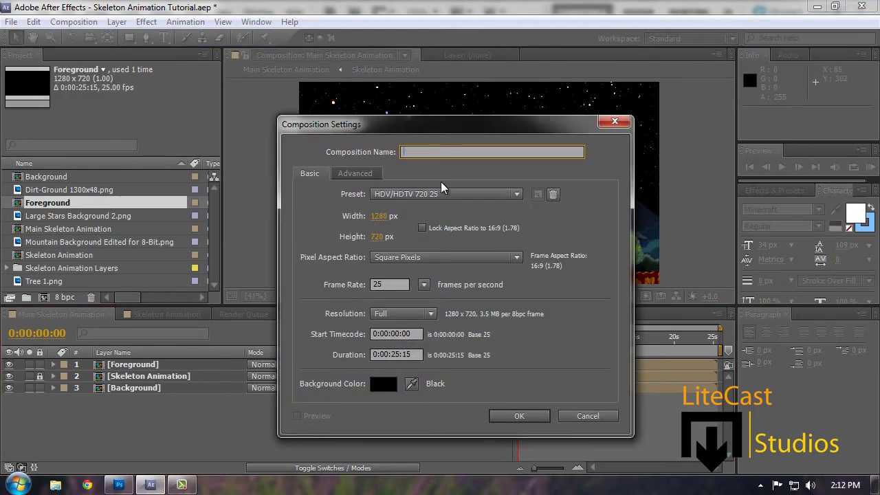
text(Sky Elemen)
key(BackSpace)
key(BackSpace)
text(ments)
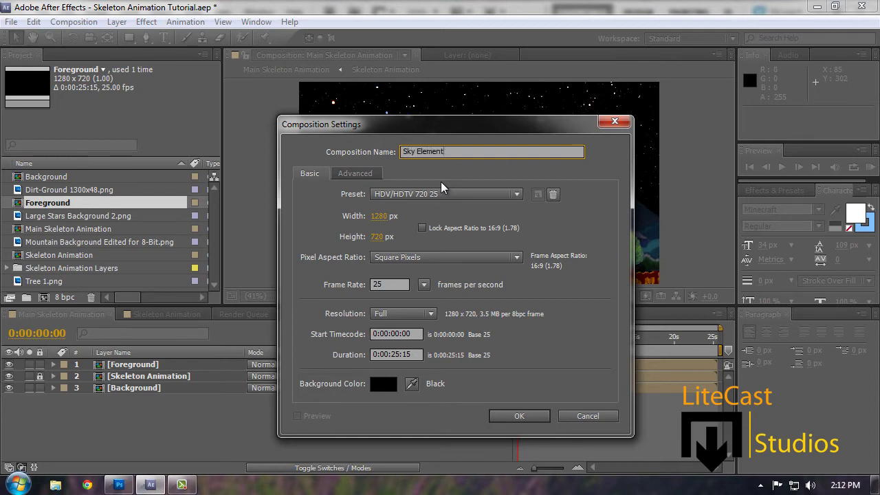
click(500, 416)
scroll(161, 272, down, 1)
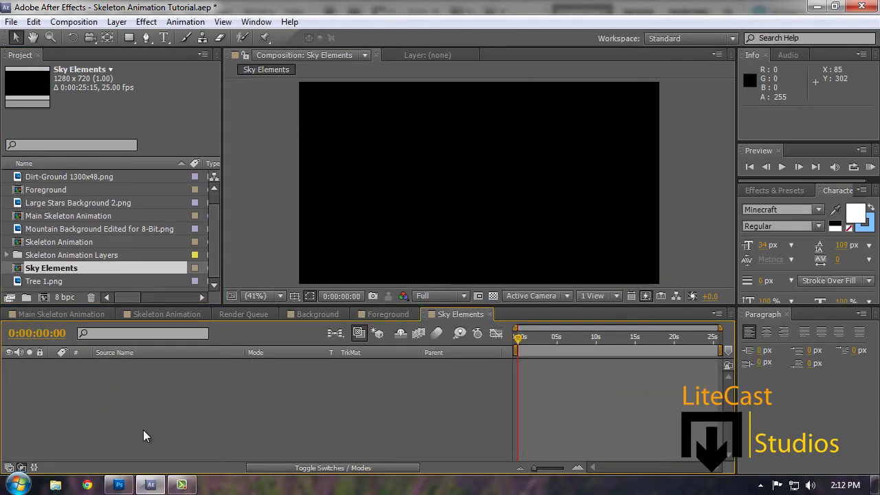
scroll(79, 241, up, 1)
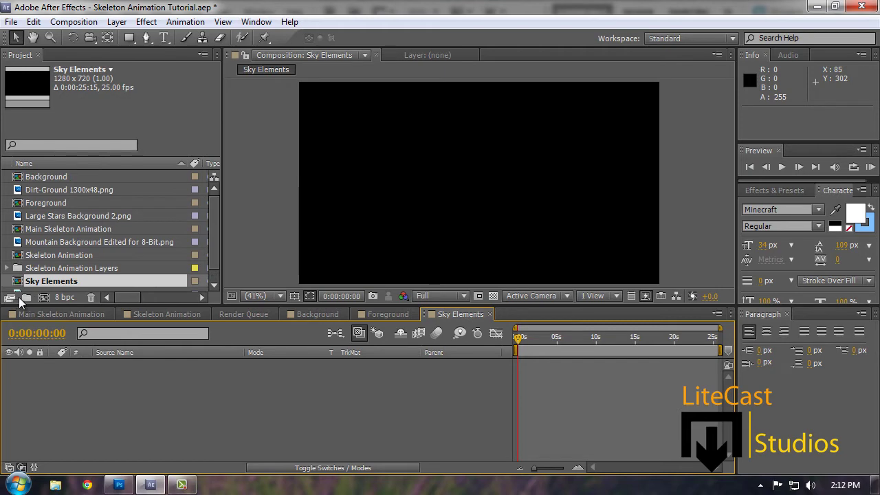
Step: Import the cloud_0 and gust_0 images from the 2D assets' Sky Elements folder
click(11, 21)
mouse_move(62, 219)
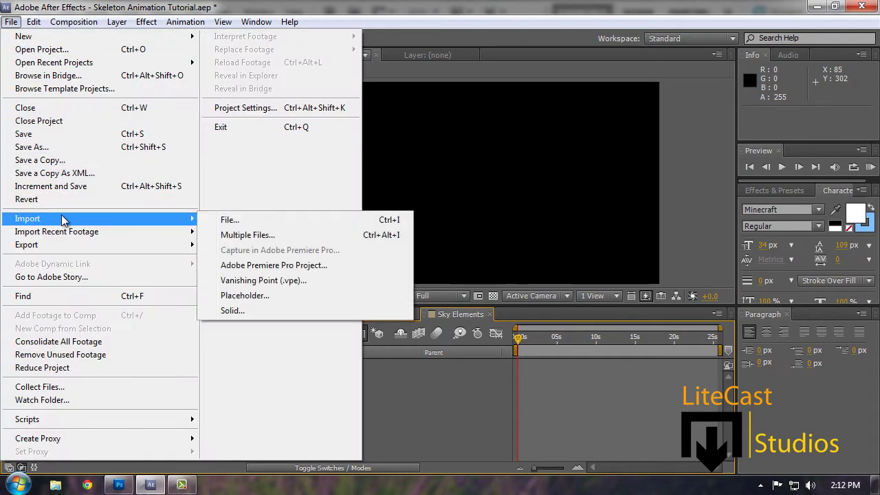
click(288, 219)
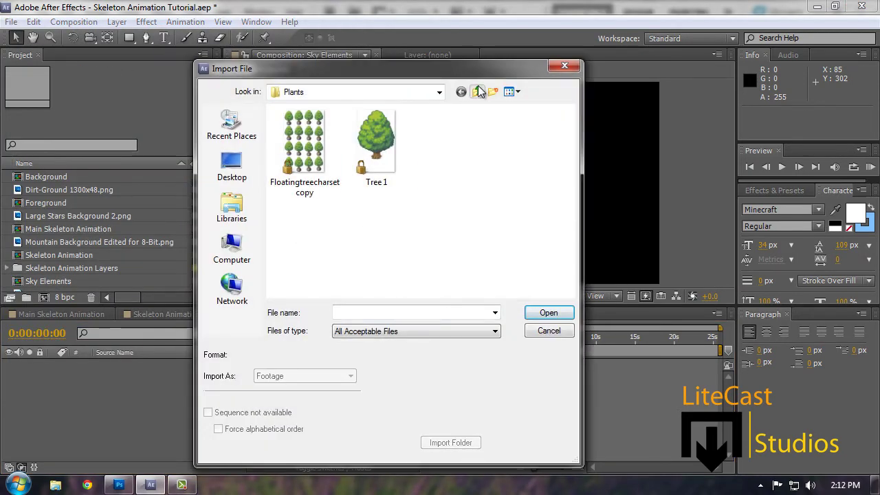
click(479, 91)
double_click(432, 130)
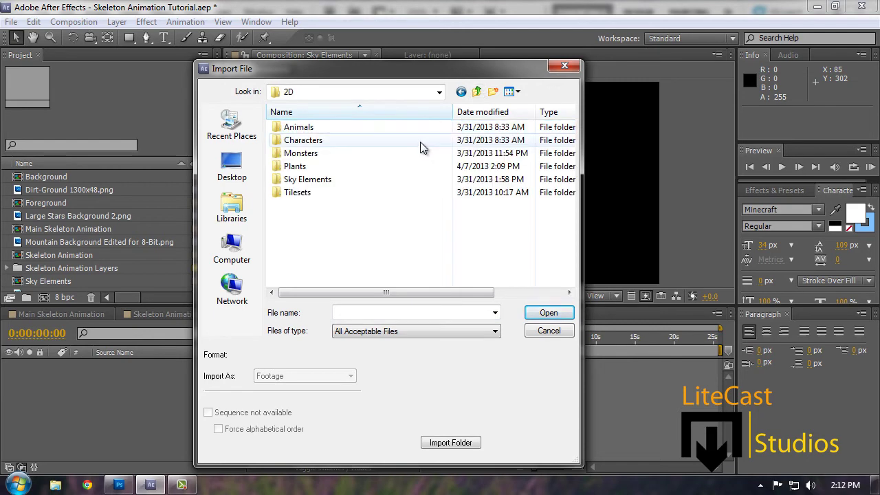
double_click(413, 179)
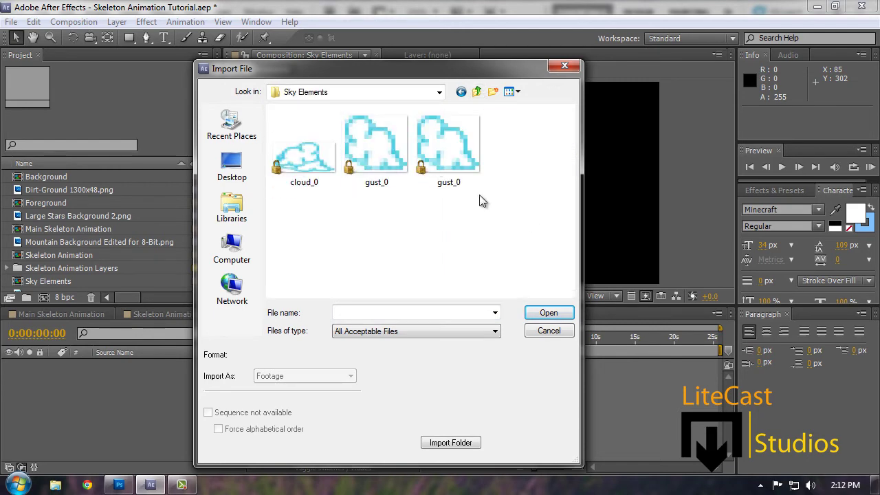
click(289, 163)
ctrl+click(376, 148)
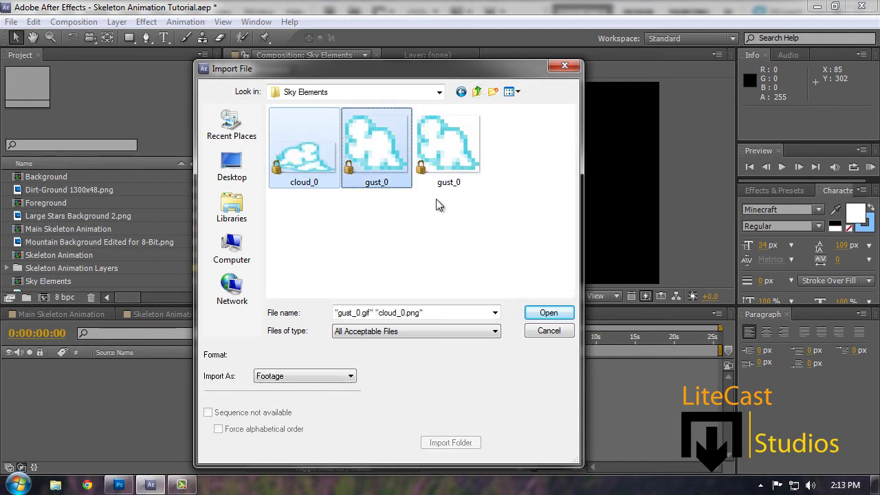
click(531, 313)
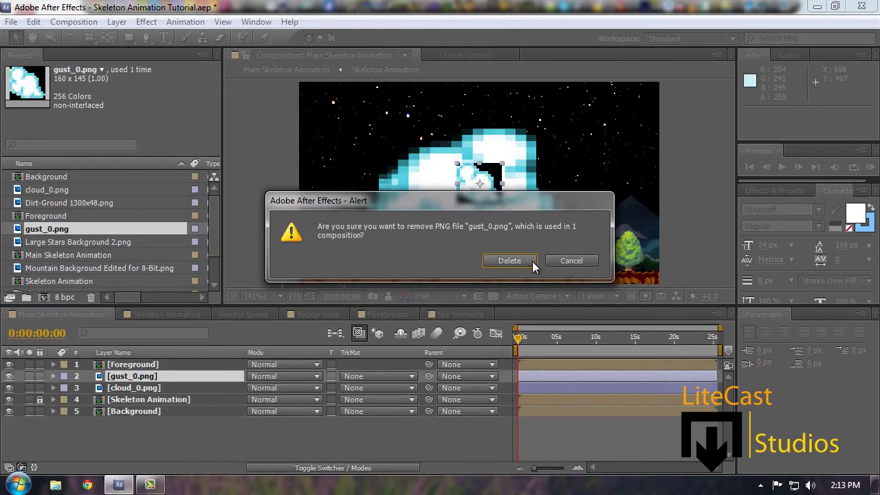
Step: Delete gust_0.png from the project, including its layer in Main Skeleton Animation
click(531, 261)
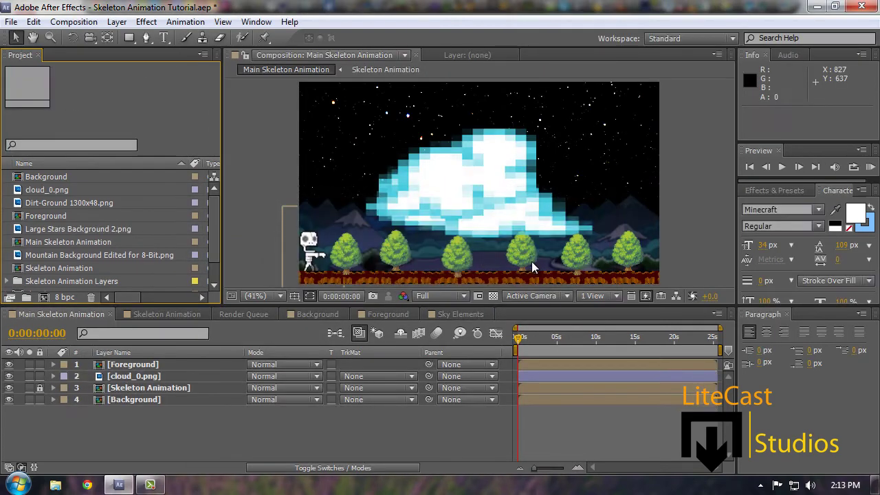
click(159, 9)
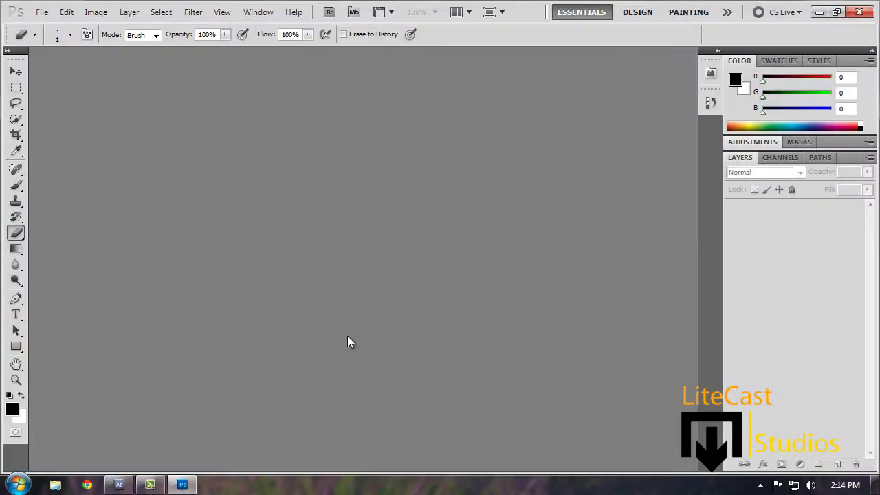
click(121, 485)
Step: Scale the cloud_0.png layer down to about 23%, place it above the mountains, and paste three copies of it
click(155, 378)
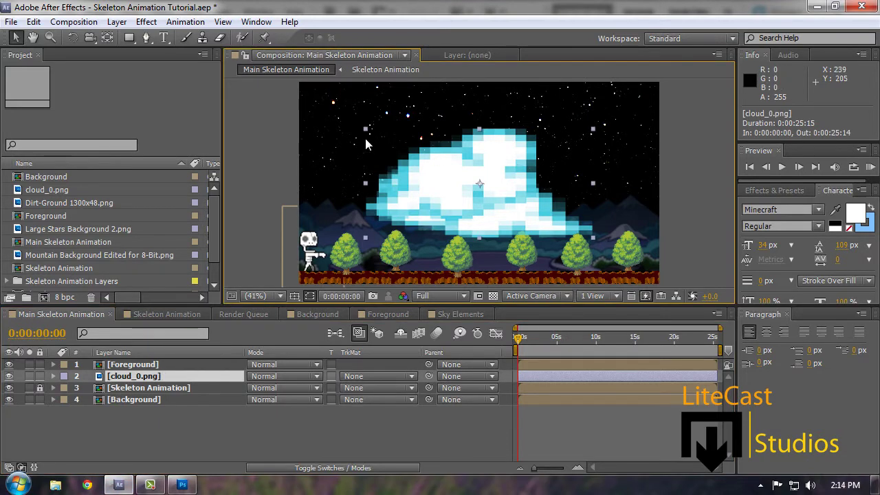
drag(364, 135, 392, 193)
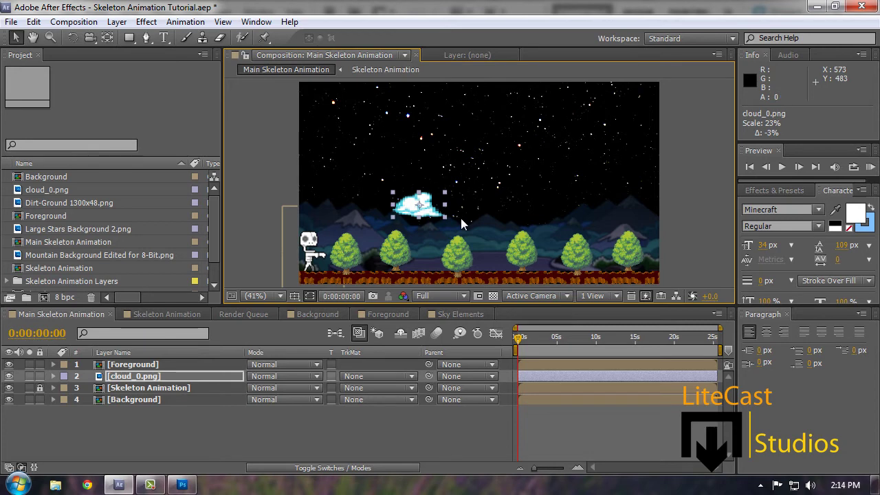
click(139, 376)
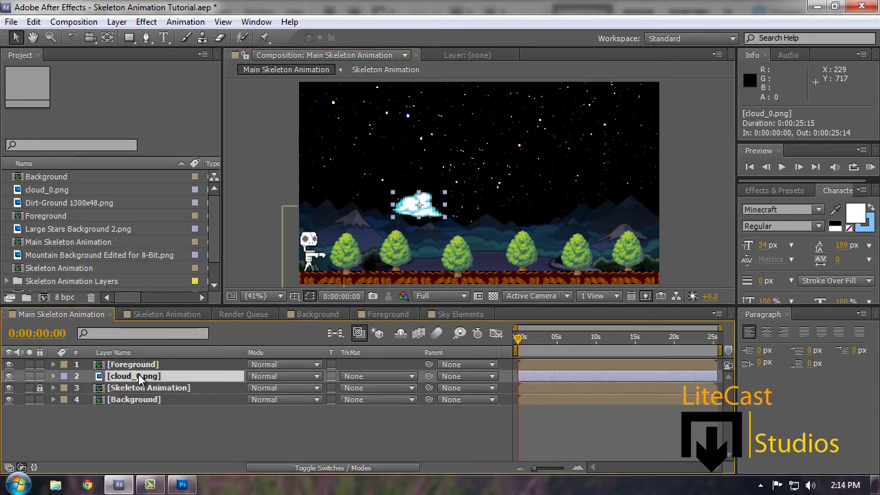
key(ctrl+v)
key(ctrl+v)
key(ctrl+v)
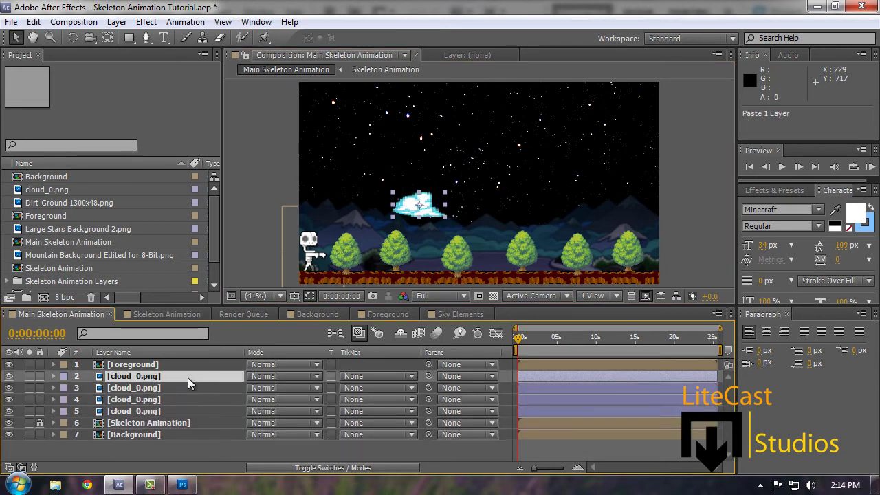
Step: Delete one surplus cloud_0.png copy and spread the remaining three clouds across the sky above the trees
click(117, 388)
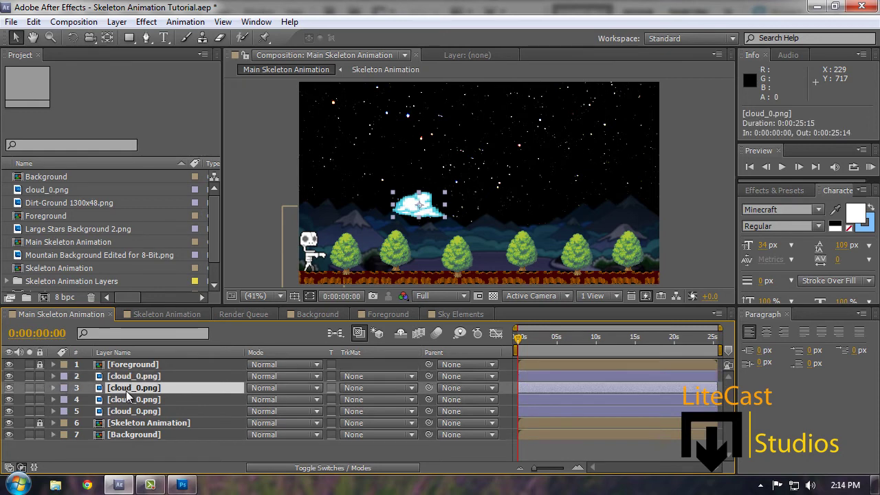
key(Delete)
drag(418, 222, 600, 227)
click(430, 219)
drag(431, 219, 407, 219)
drag(497, 202, 484, 198)
drag(595, 220, 587, 218)
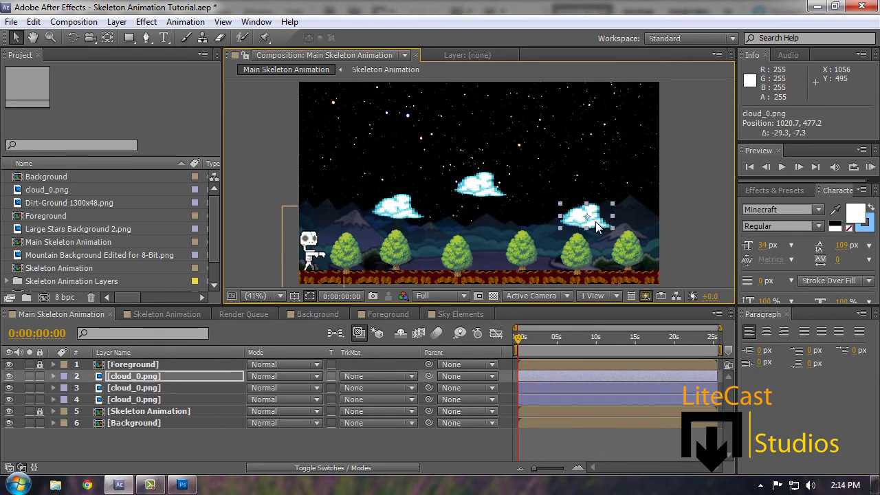
key(alt+Tab)
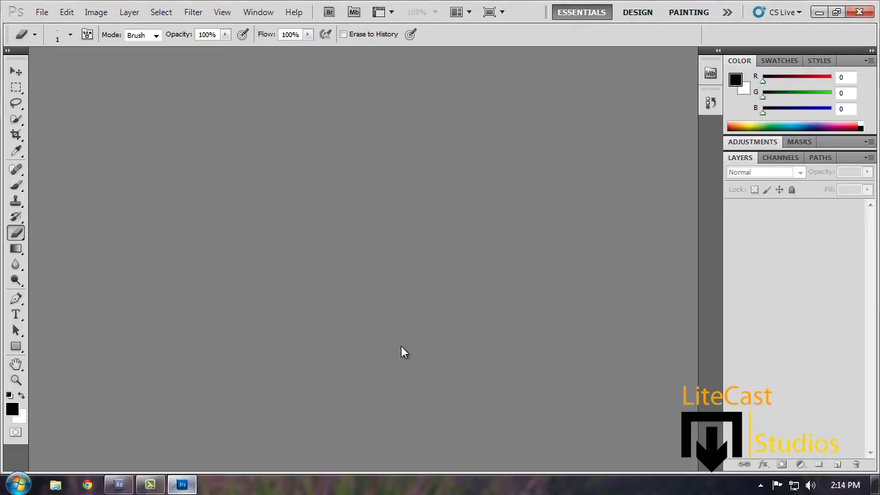
key(alt+Tab)
click(182, 449)
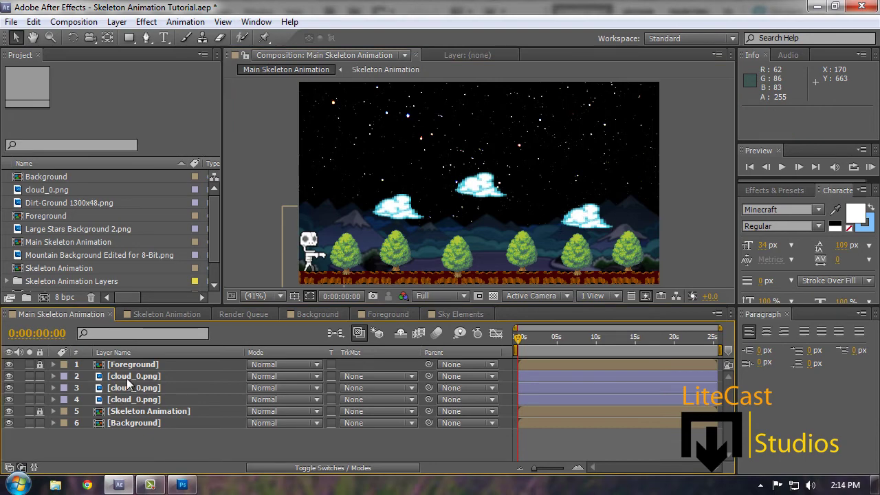
click(134, 376)
right_click(401, 212)
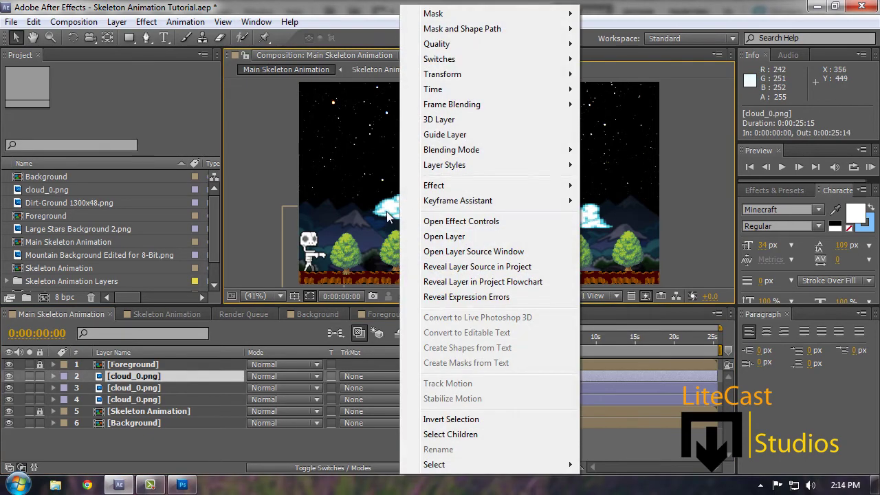
key(Escape)
click(183, 485)
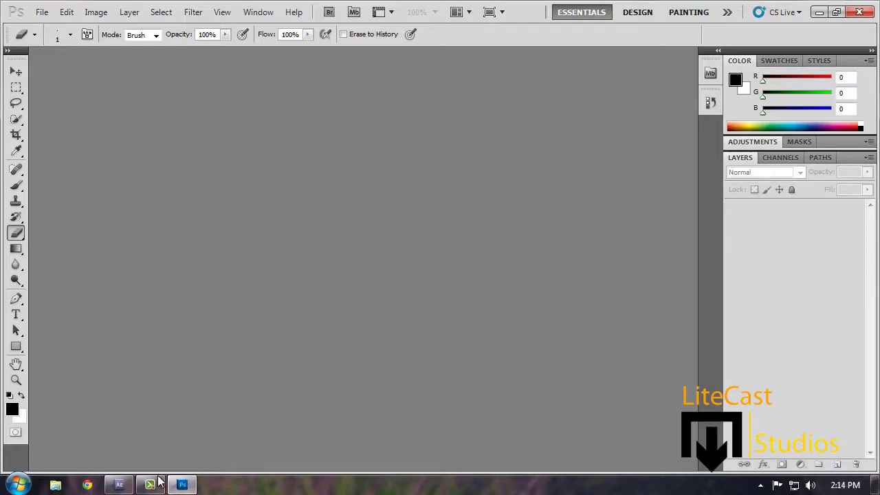
click(119, 485)
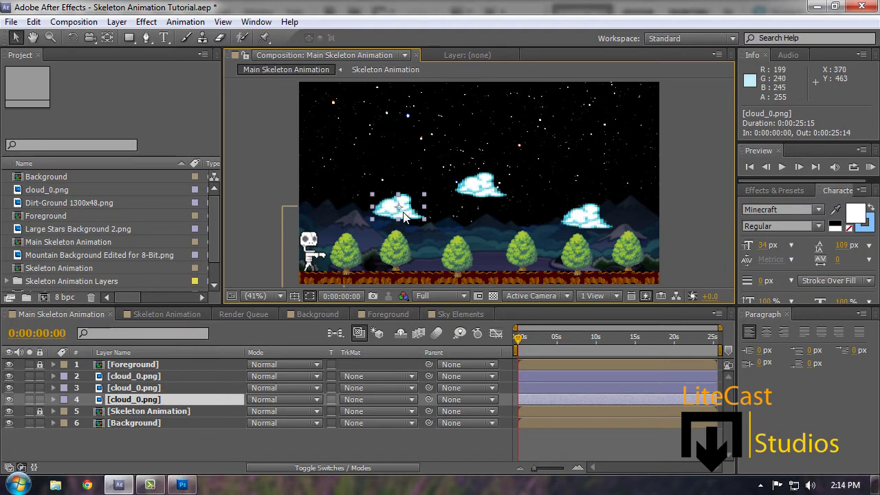
Step: Paste three copies of the leftmost cloud's layer into Main Skeleton Animation
click(131, 401)
key(ctrl+v)
key(ctrl+v)
key(ctrl+v)
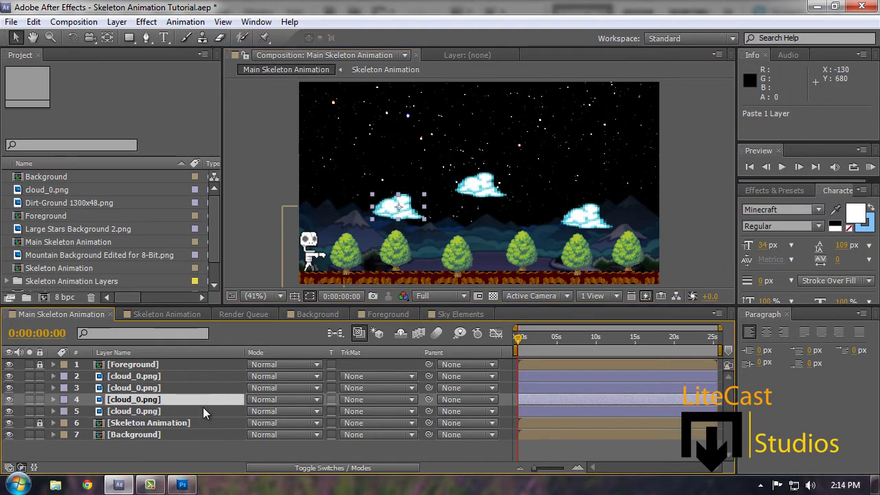
Step: Rename the fourth layer, a cloud_0.png copy, as flip cloud
double_click(142, 405)
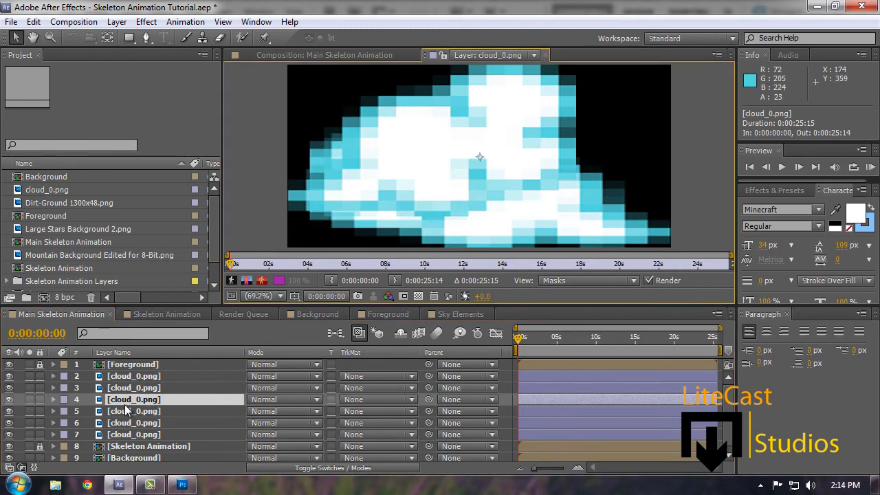
click(543, 55)
right_click(158, 399)
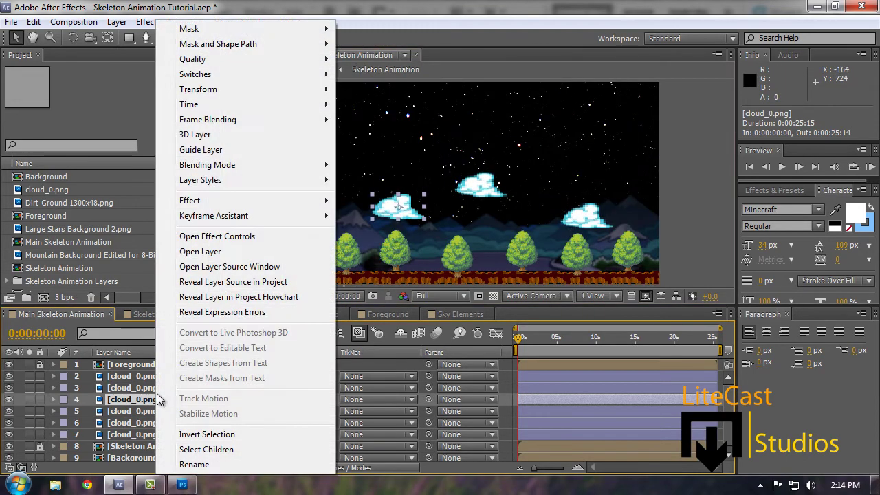
click(197, 465)
text(flip cloud)
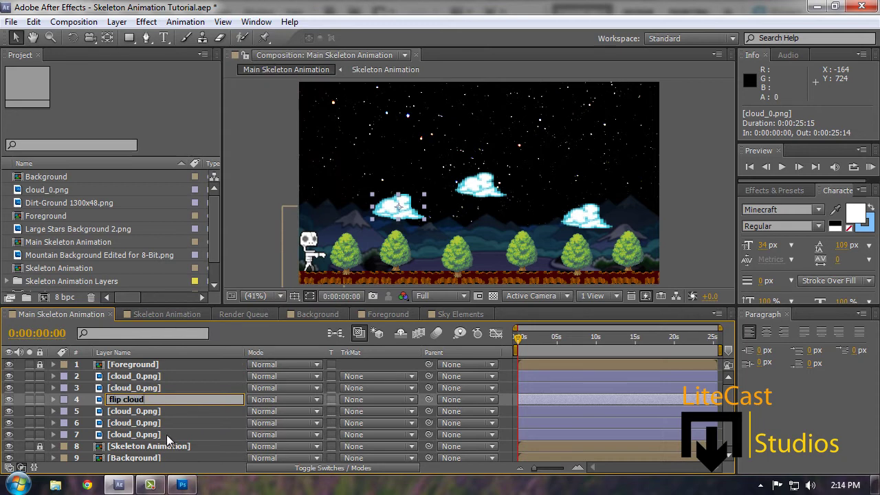
Step: Delete the two surplus cloud_0.png layers directly above Skeleton Animation
click(164, 433)
ctrl+click(149, 424)
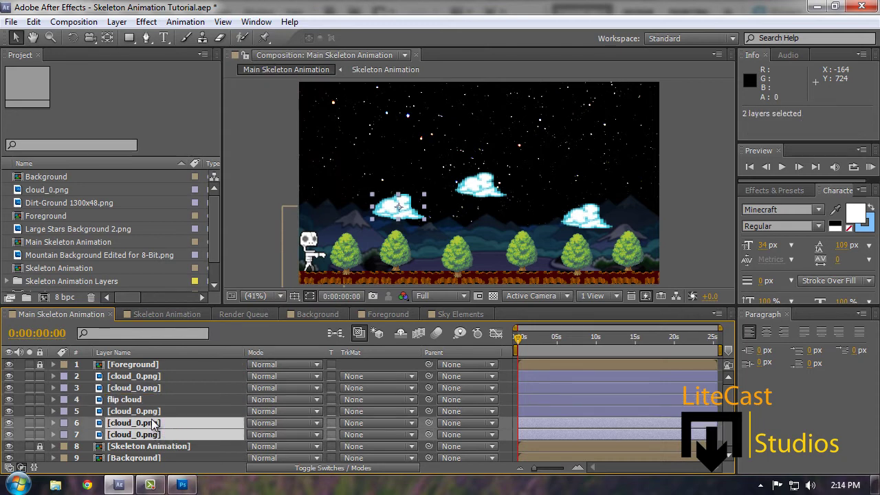
key(Delete)
Step: Flip the flip cloud layer horizontally and move it to overlap the right side of the leftmost cloud
click(132, 401)
right_click(127, 402)
right_click(112, 405)
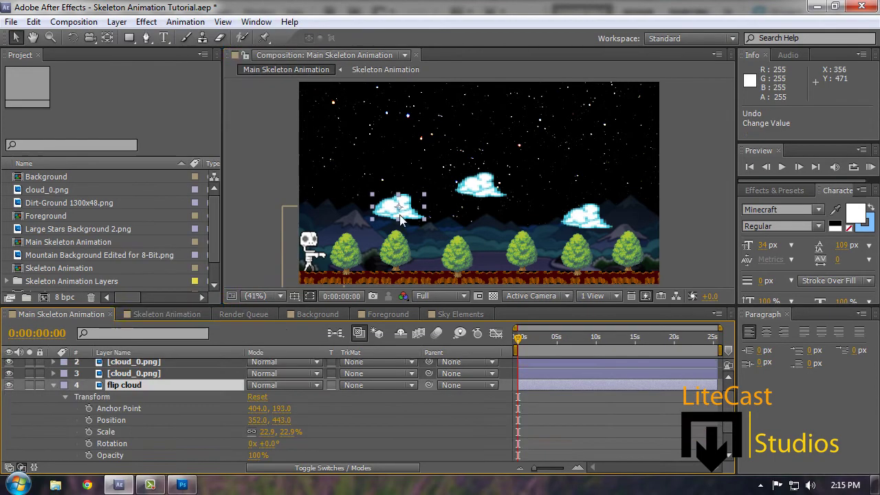
right_click(401, 215)
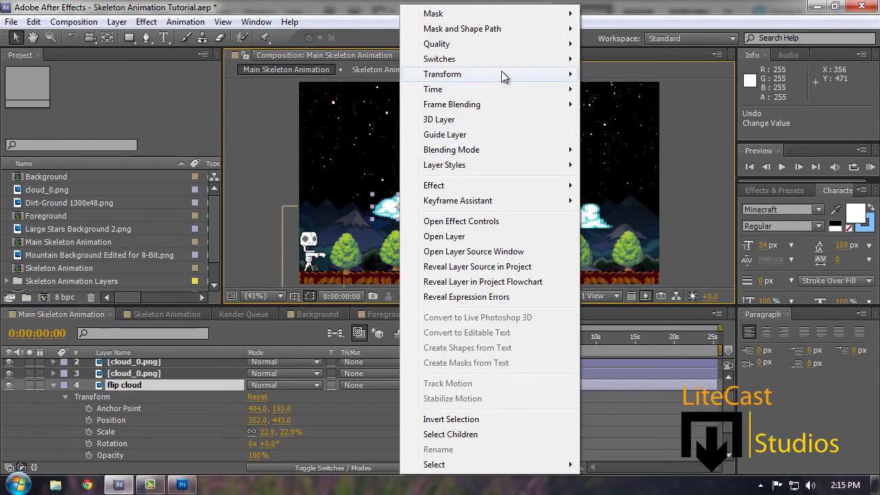
mouse_move(501, 75)
click(648, 193)
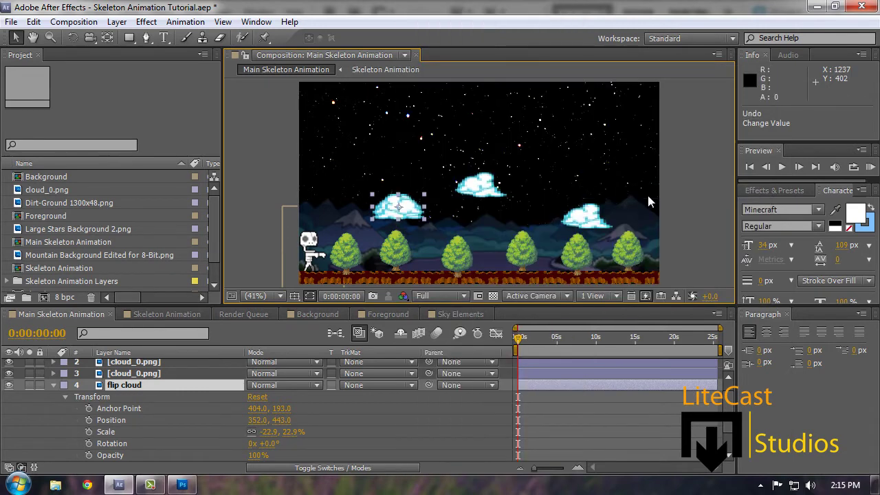
drag(406, 213, 439, 212)
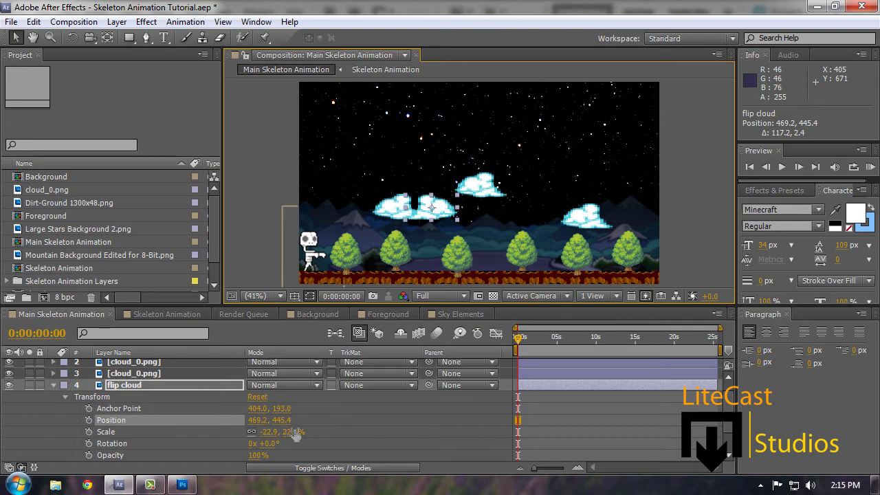
Step: Set the flip cloud layer's rotation to 4° and lower its opacity so the cloud looks dimmer
click(271, 433)
click(319, 452)
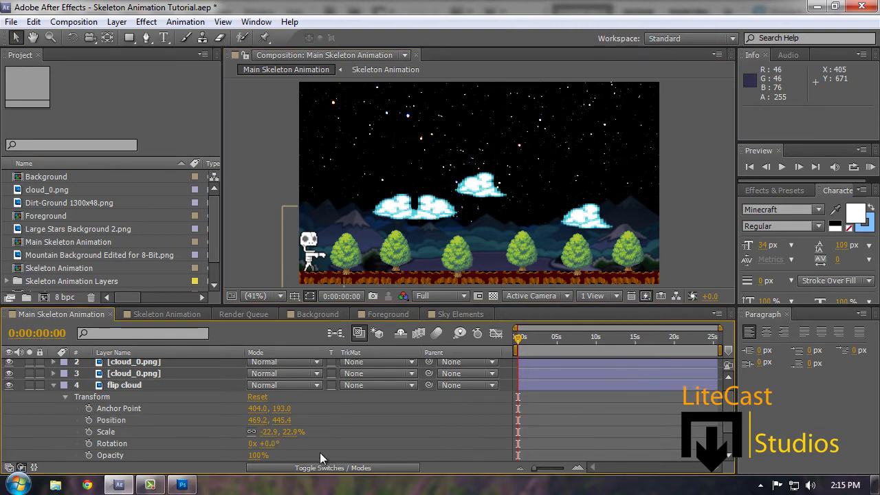
drag(272, 444, 274, 443)
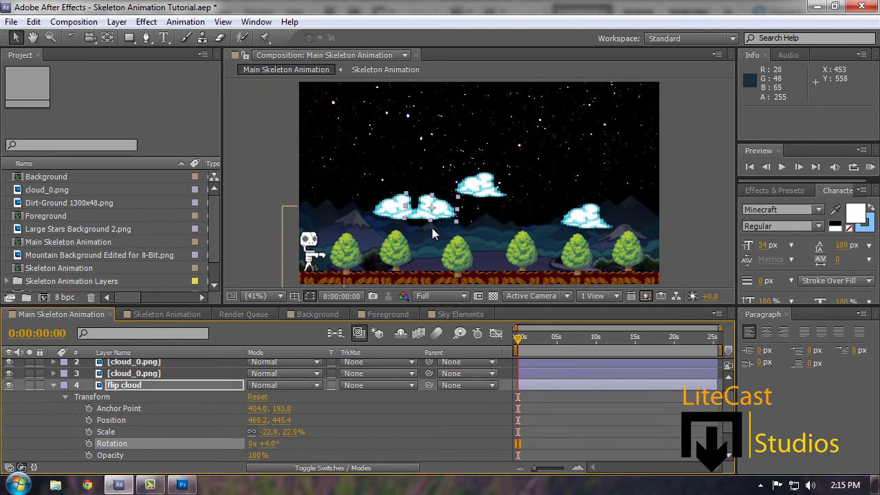
click(442, 210)
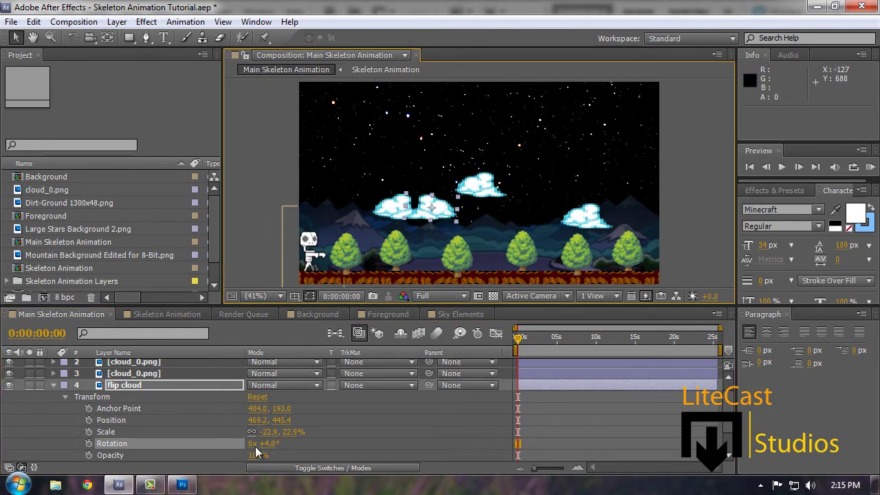
drag(255, 451, 322, 334)
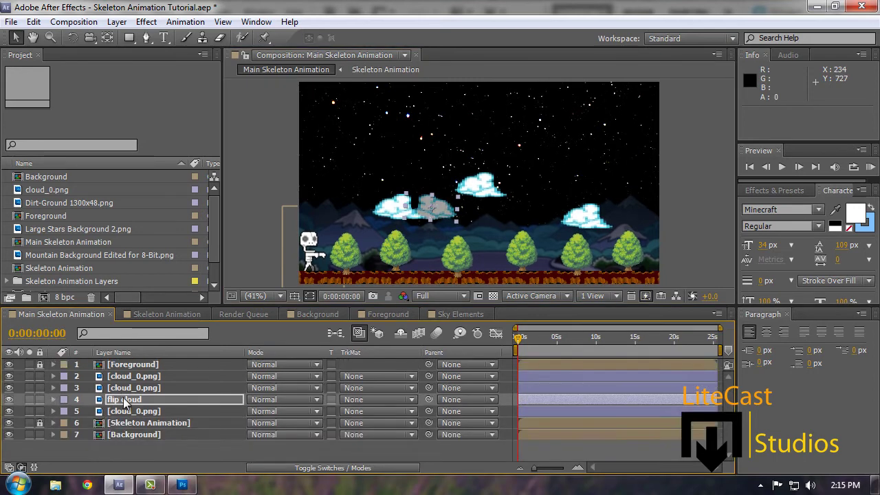
Step: Paste two copies of the flip cloud layer and place one beside the middle cloud and the other beside the rightmost cloud
click(123, 401)
key(ctrl+c)
key(ctrl+v)
key(ctrl+v)
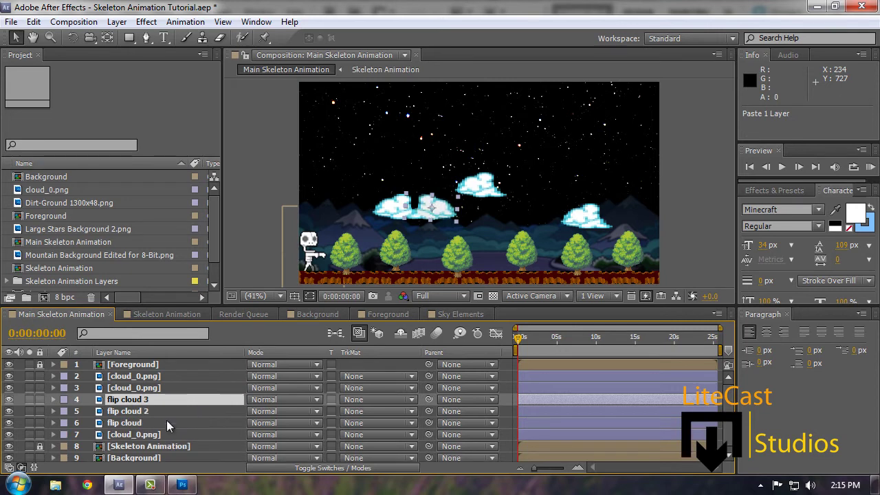
drag(443, 206, 525, 190)
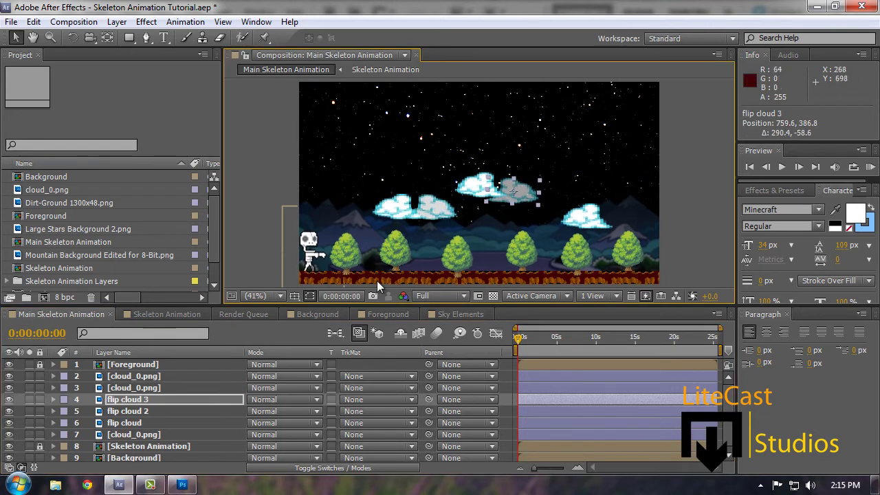
click(433, 209)
drag(433, 209, 617, 222)
Step: Set the opacity of the rightmost unflipped cloud's layer to 90%
click(578, 215)
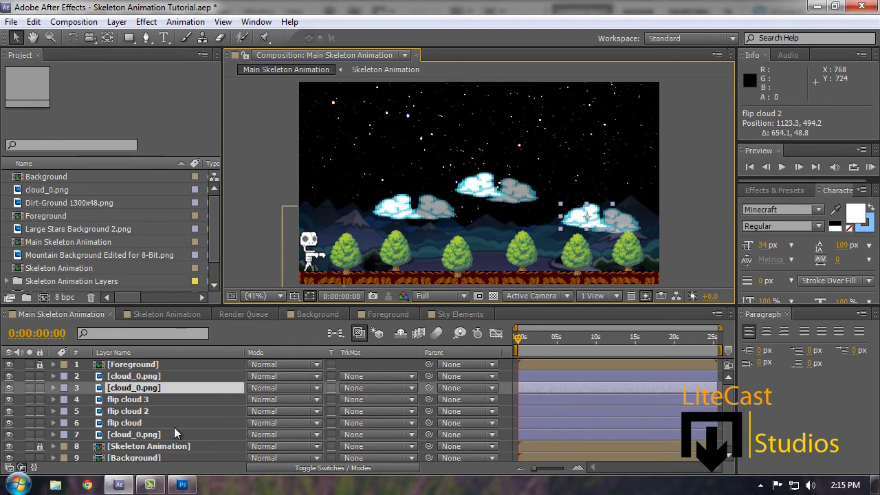
click(56, 388)
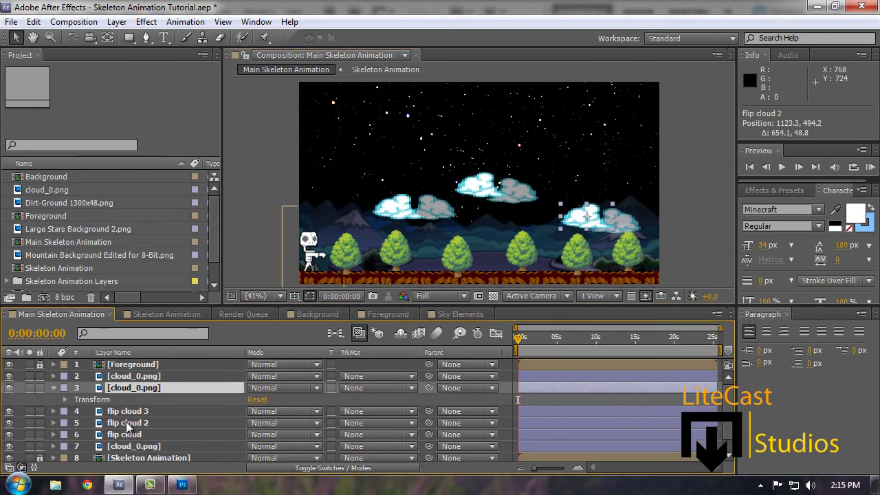
click(66, 398)
drag(250, 455, 246, 456)
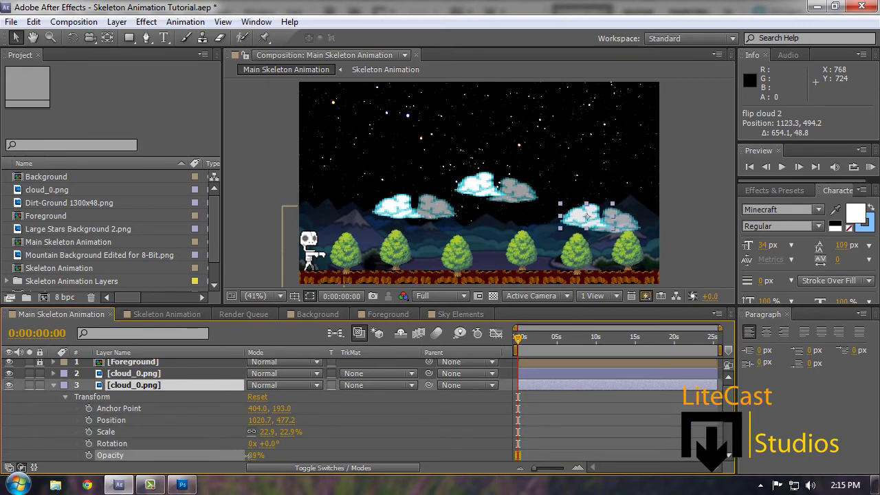
click(474, 187)
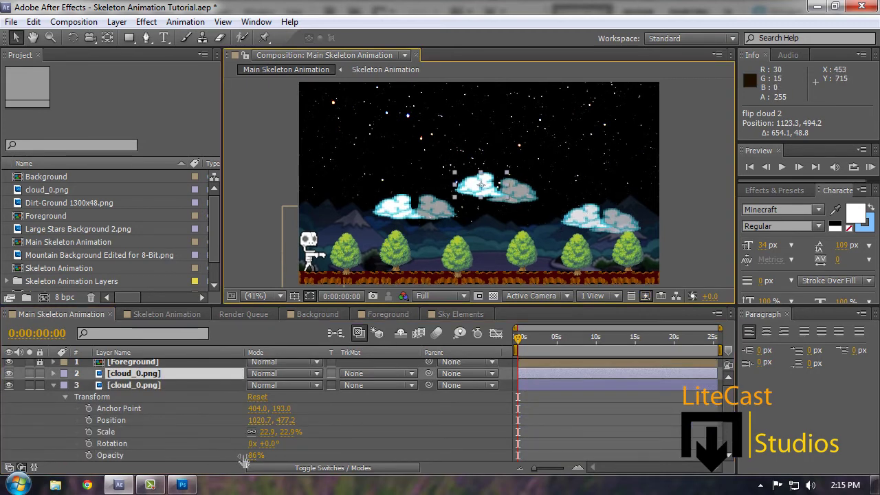
click(587, 215)
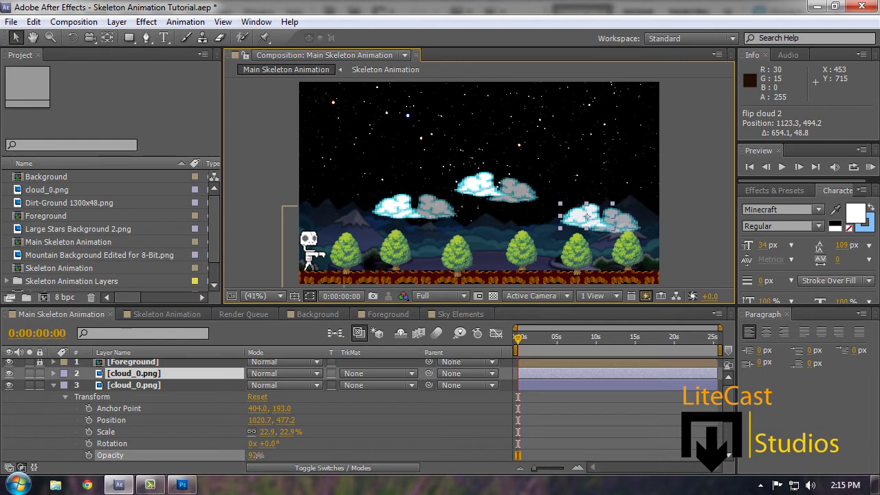
drag(254, 456, 252, 455)
Step: Set the opacity of the middle unflipped cloud's layer to 94%
click(482, 187)
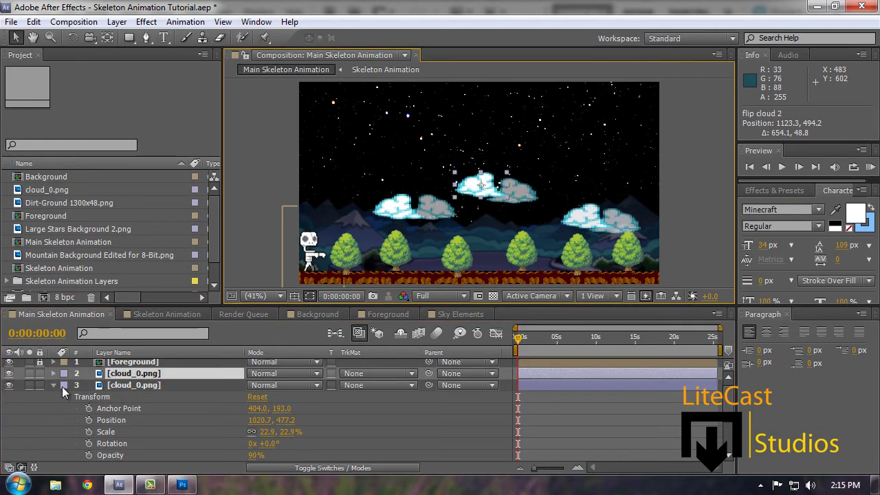
click(53, 385)
click(53, 373)
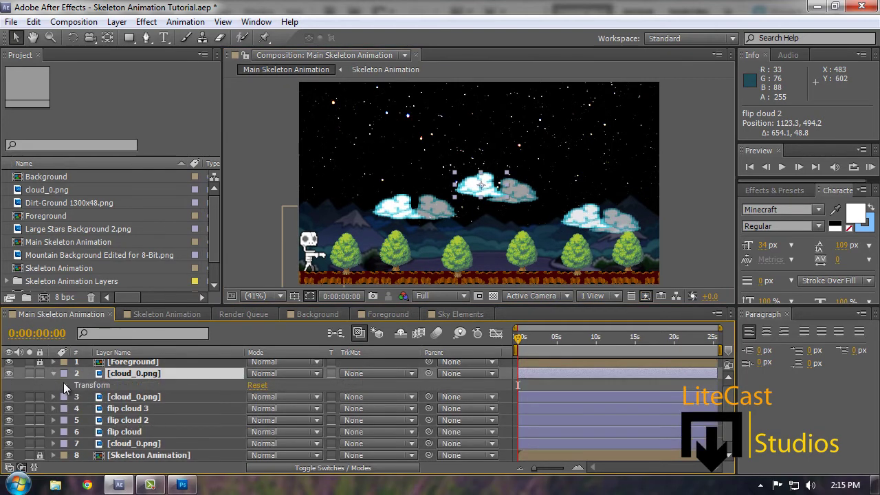
click(66, 385)
mouse_move(254, 445)
mouse_down()
mouse_move(252, 454)
mouse_move(253, 442)
mouse_move(243, 445)
mouse_up()
click(395, 207)
key(ctrl+z)
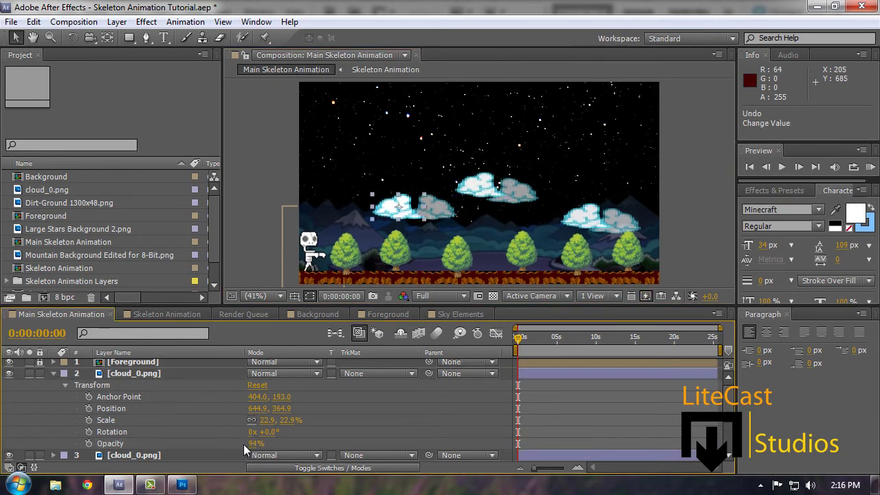
Step: Set the opacity of the leftmost unflipped cloud's layer to 88%
click(53, 374)
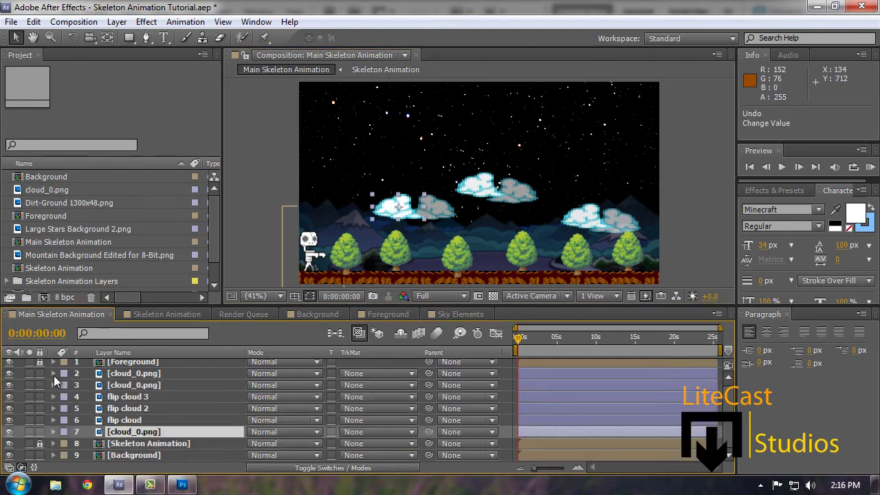
click(52, 432)
scroll(70, 434, down, 1)
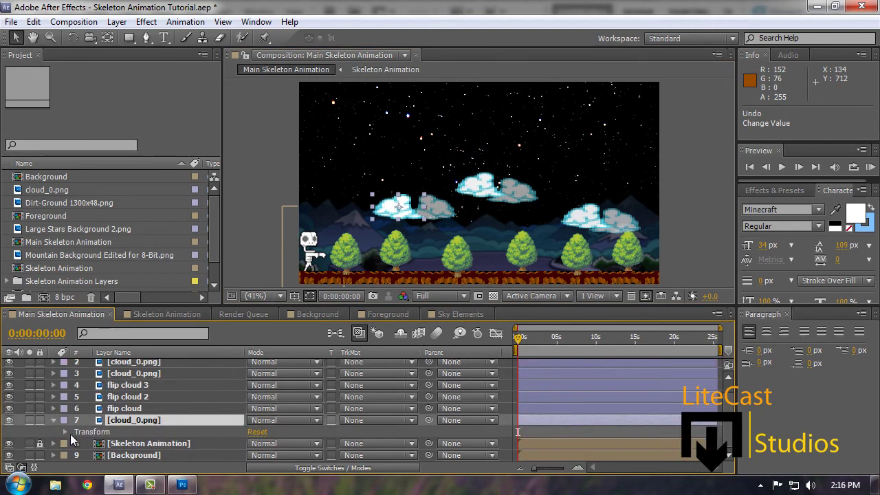
click(69, 432)
scroll(70, 432, down, 2)
drag(253, 432, 247, 432)
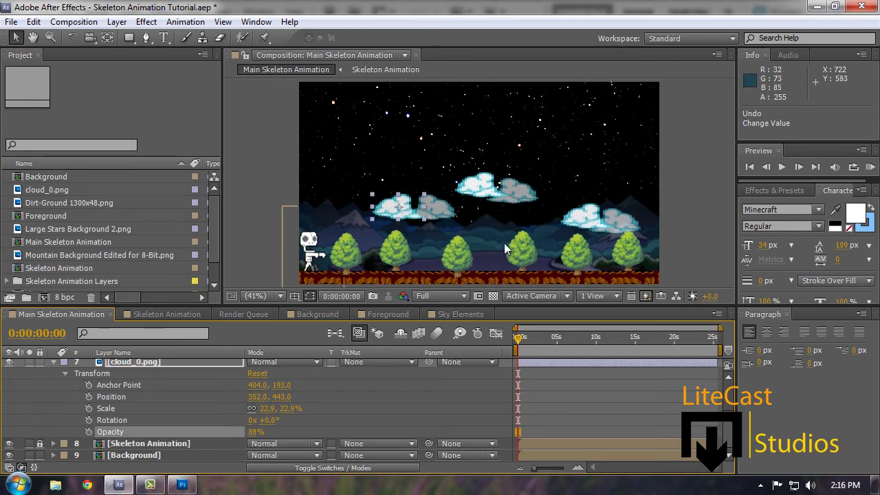
click(672, 238)
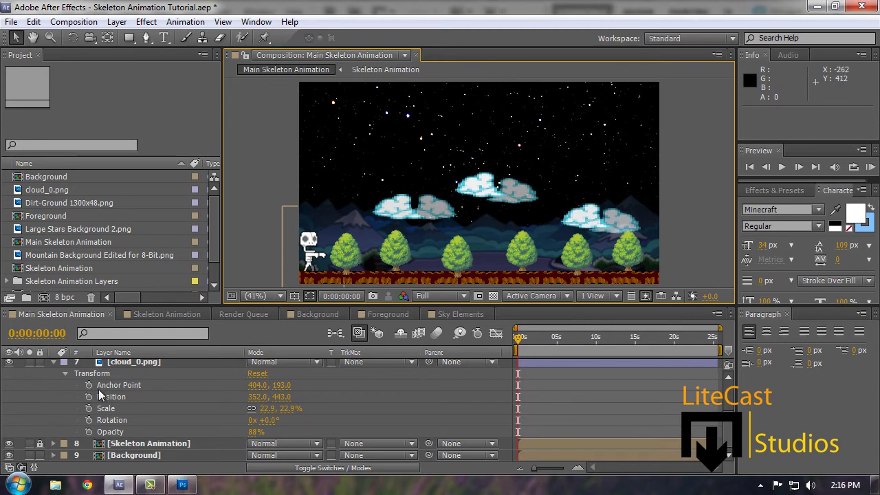
Step: Move all six cloud layers together up and to the left, about 46 px left and 17 px up
click(54, 363)
click(129, 375)
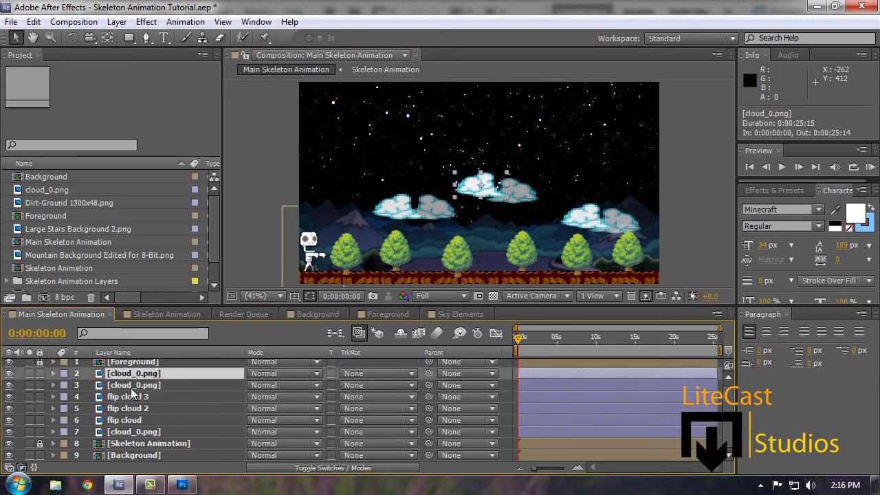
shift+click(137, 432)
drag(511, 194, 498, 189)
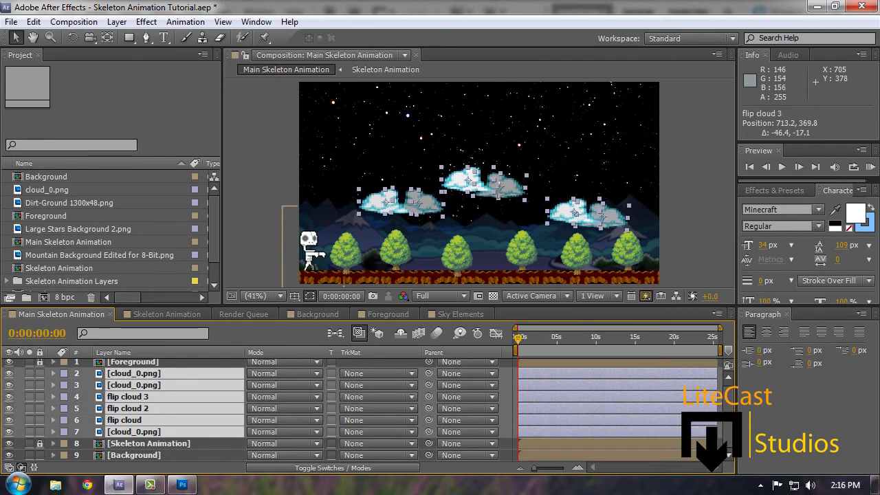
click(668, 188)
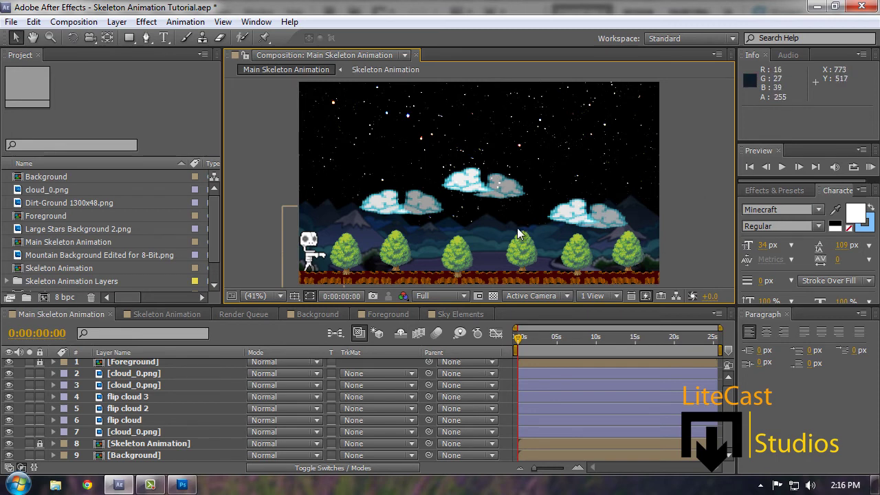
click(150, 377)
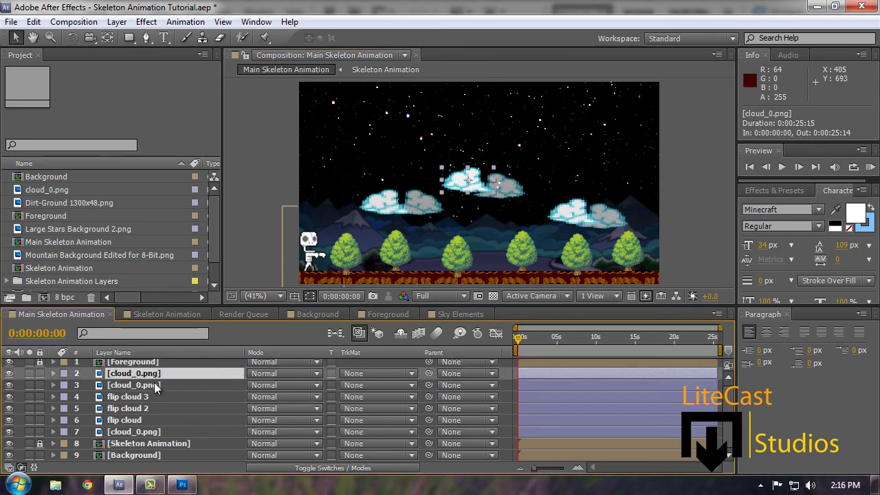
click(137, 397)
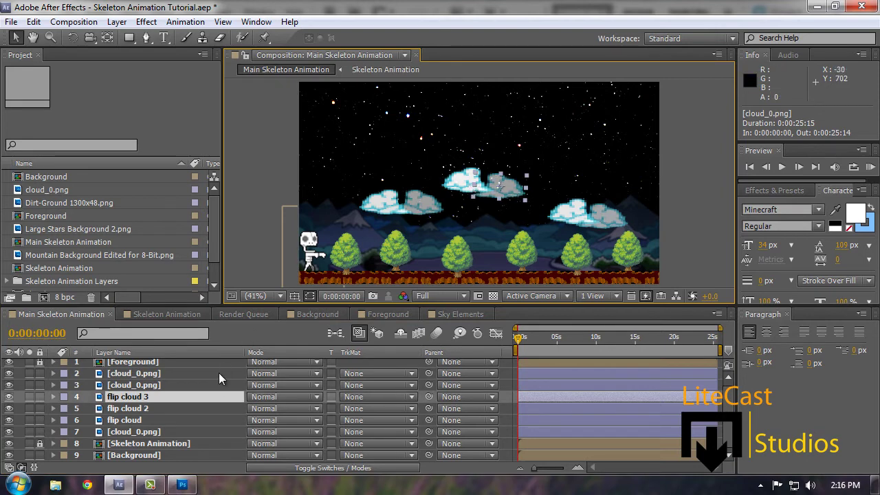
click(132, 376)
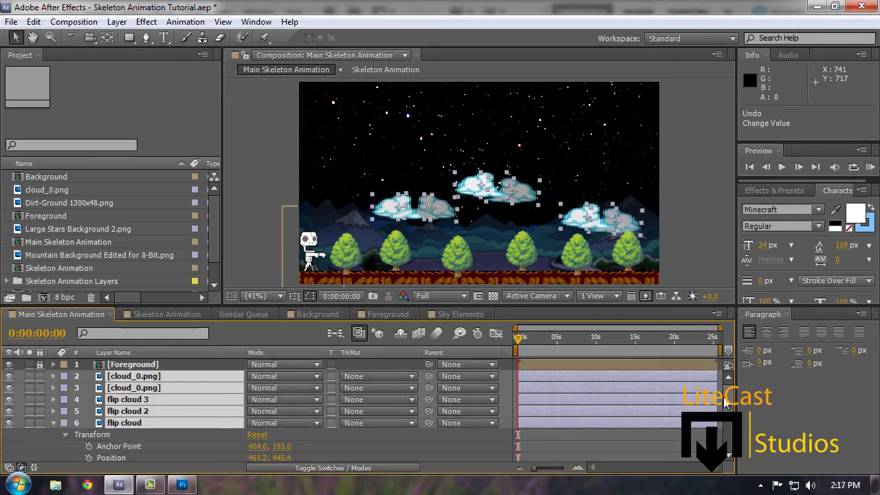
key(ctrl+shift+z)
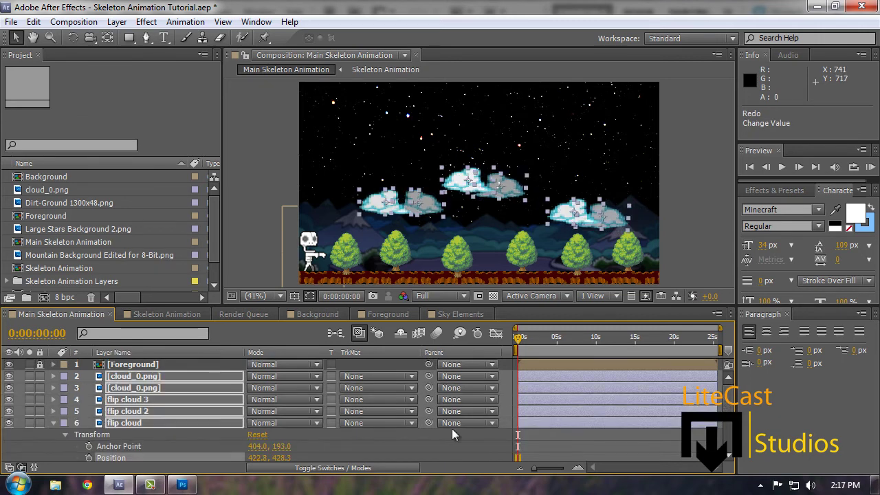
click(671, 411)
click(399, 251)
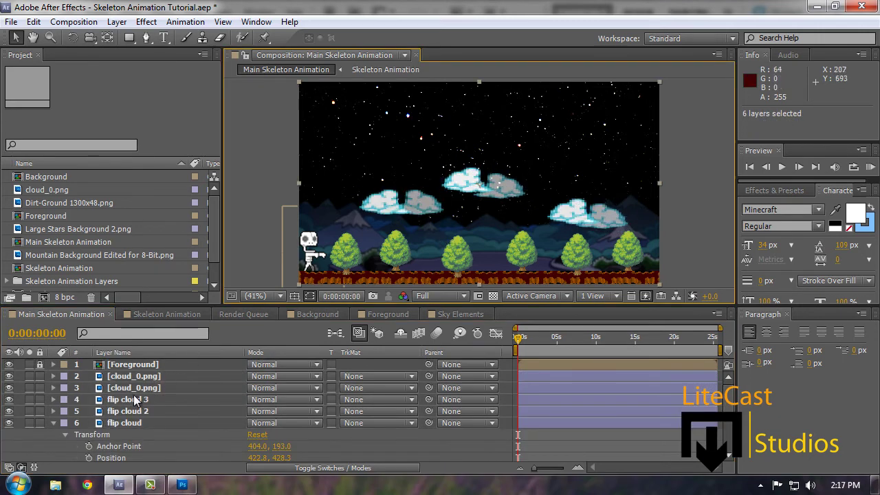
Step: Parent the flip cloud 2 and flip cloud 3 layers to the flip cloud layer
click(475, 411)
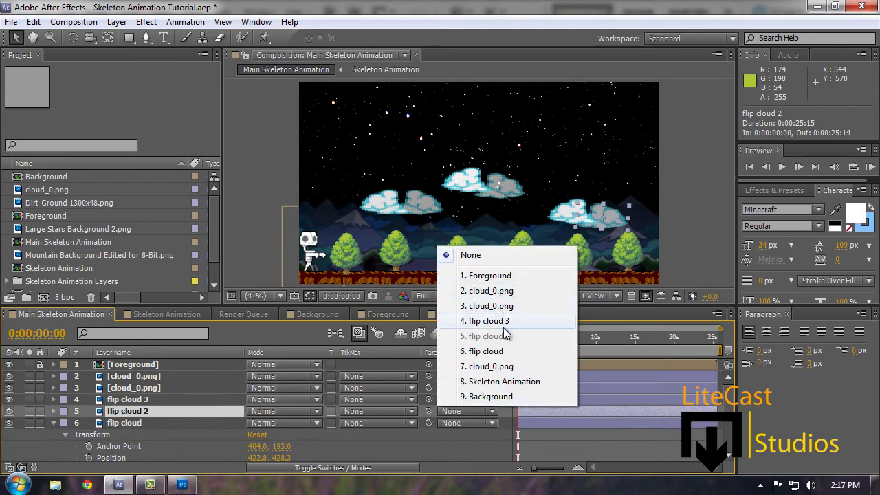
click(504, 352)
click(458, 398)
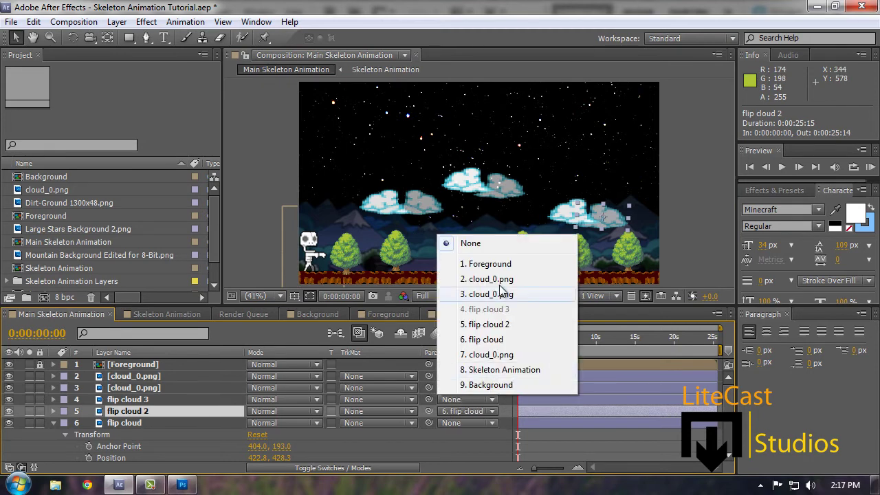
click(499, 339)
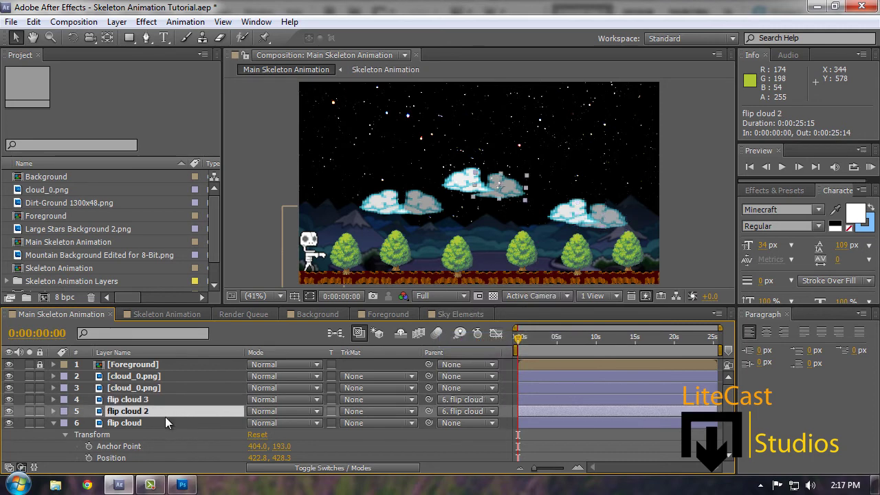
Step: Collapse the flip cloud layer's properties and move the leftmost cloud's layer up between the other two cloud_0.png layers
click(157, 401)
click(157, 387)
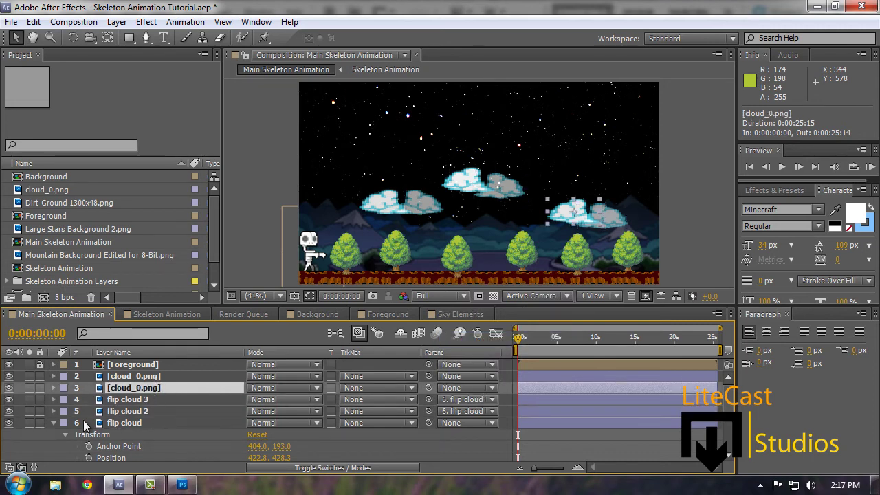
click(56, 422)
drag(111, 434, 122, 384)
Step: Parent the other two cloud_0.png layers to the middle cloud's layer and move that parent layer below them
click(469, 398)
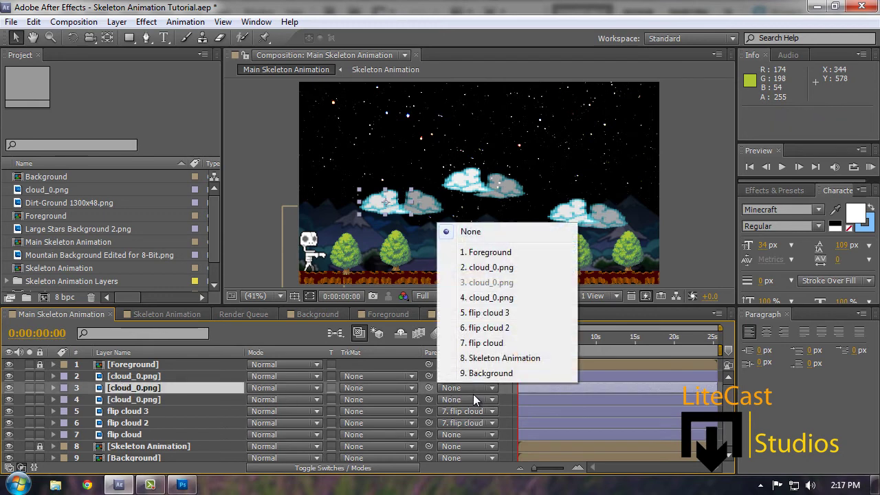
click(504, 280)
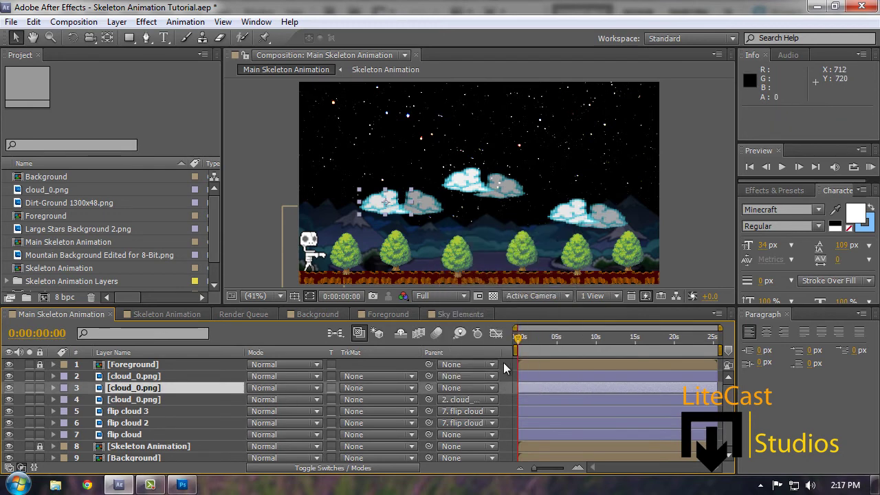
click(483, 389)
click(487, 275)
click(140, 378)
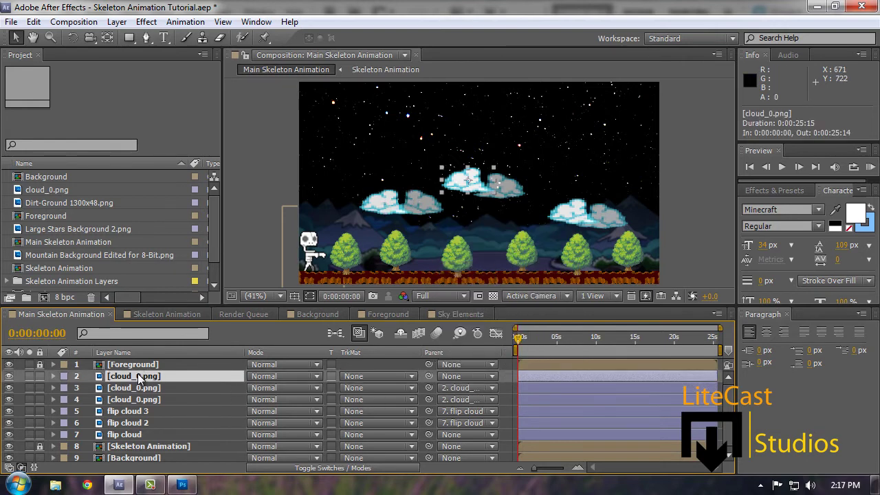
drag(140, 377, 138, 405)
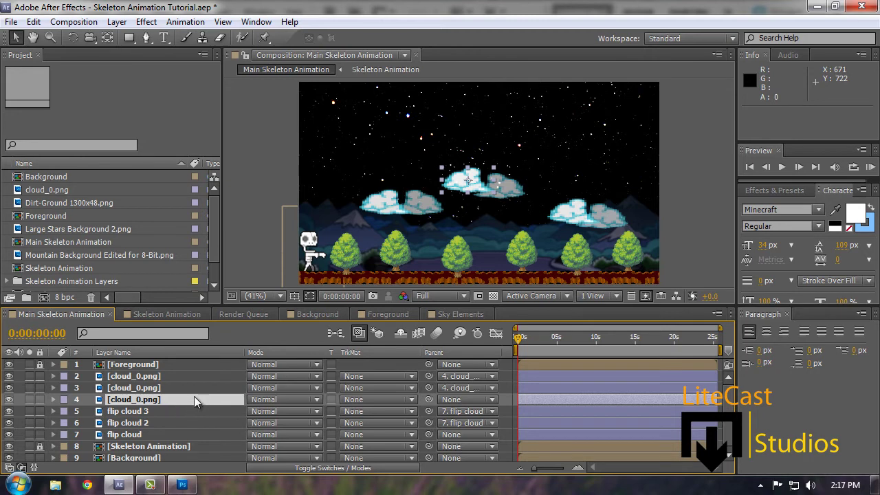
Step: Try moving the parent cloud_0.png layer about 29 px left with its parented clouds, and undo the attempt
click(131, 423)
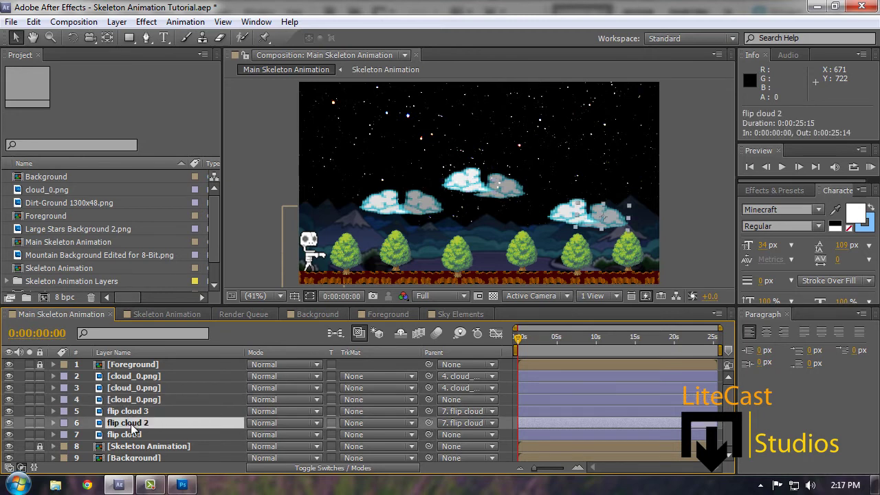
click(133, 401)
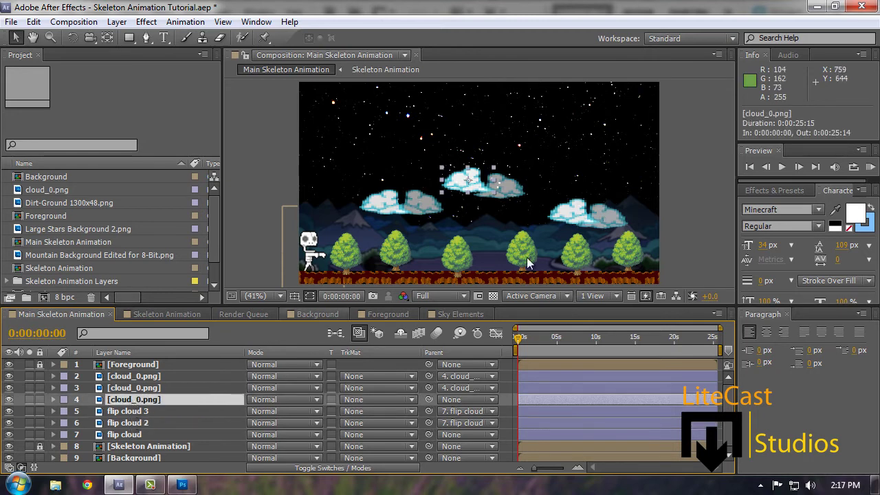
drag(465, 191, 457, 191)
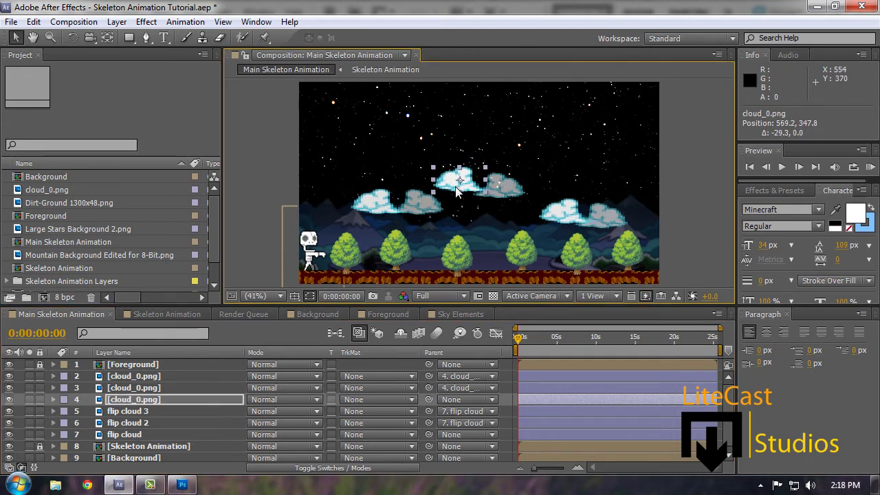
key(ctrl+x)
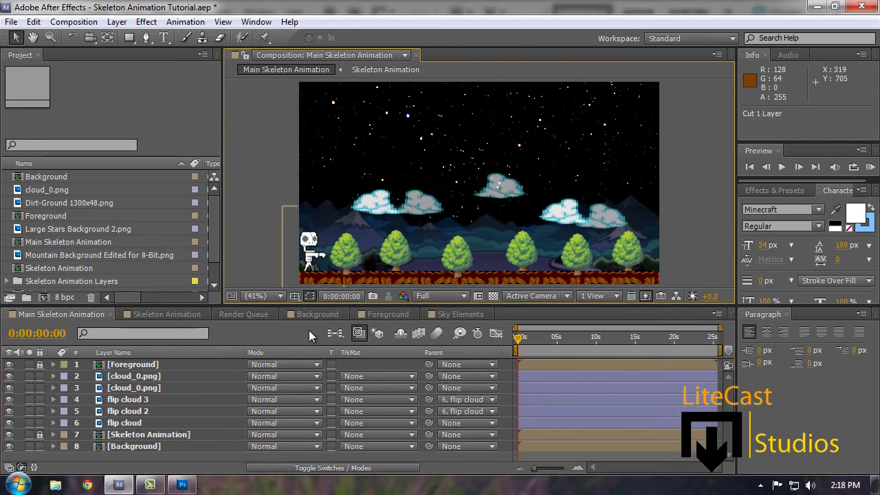
key(ctrl+z)
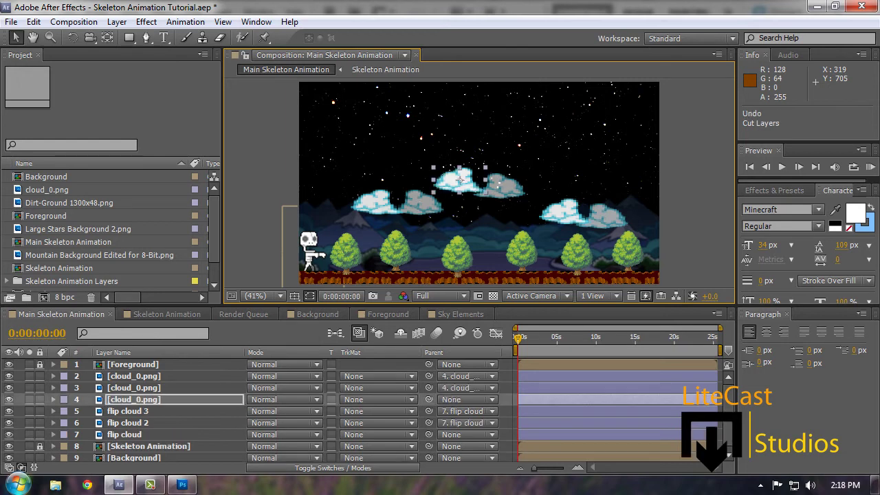
key(ctrl+z)
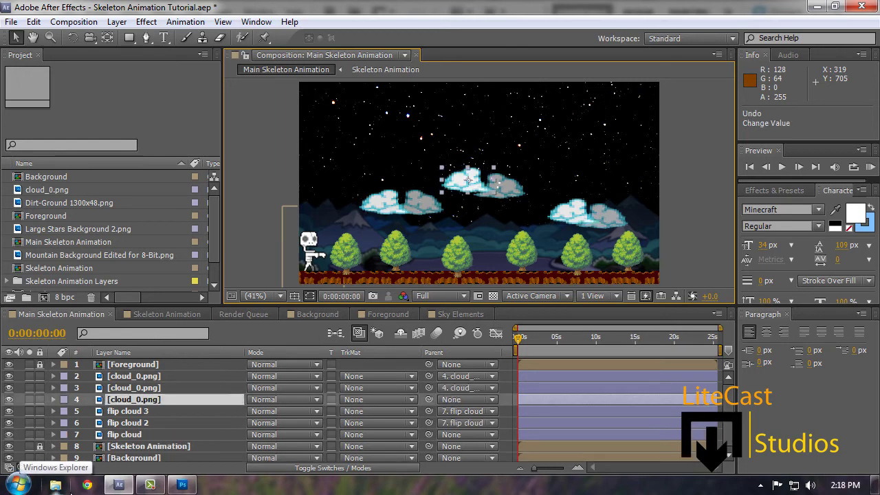
Step: Keyframe the parent cloud_0.png layer's position at 0:00:00:00, and at 0:00:25:14 move it to about 569, 333
click(54, 399)
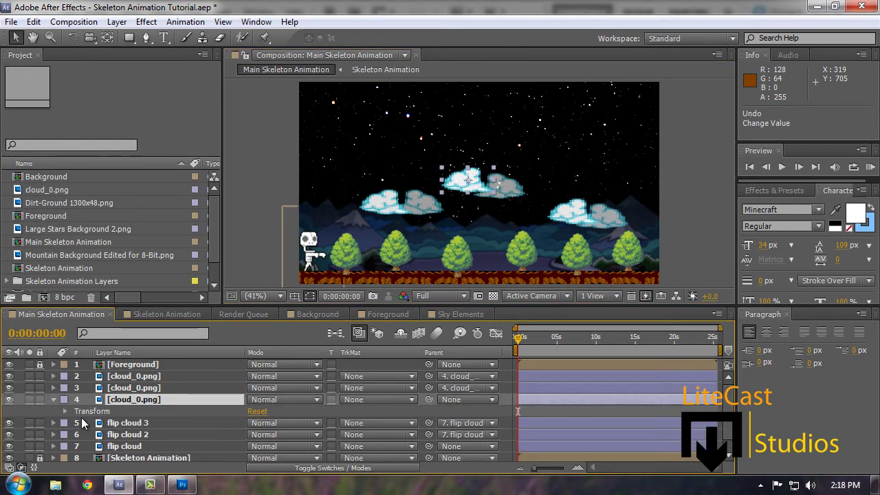
click(67, 411)
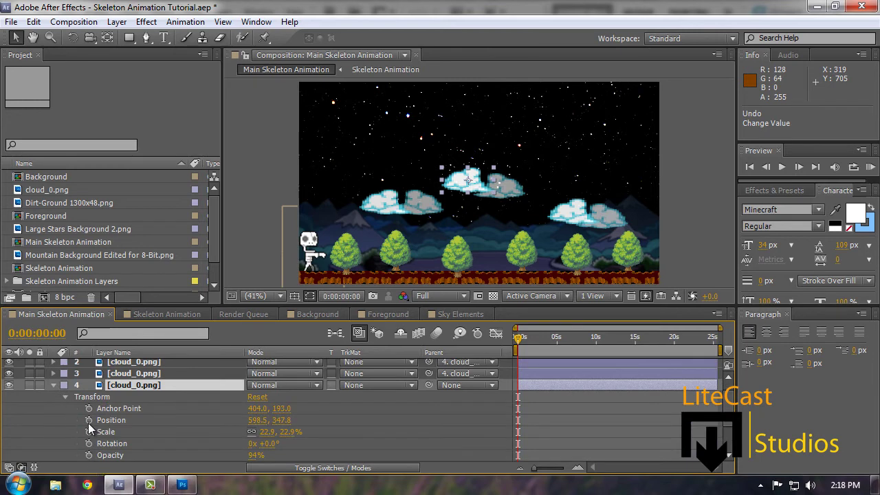
click(89, 420)
key(End)
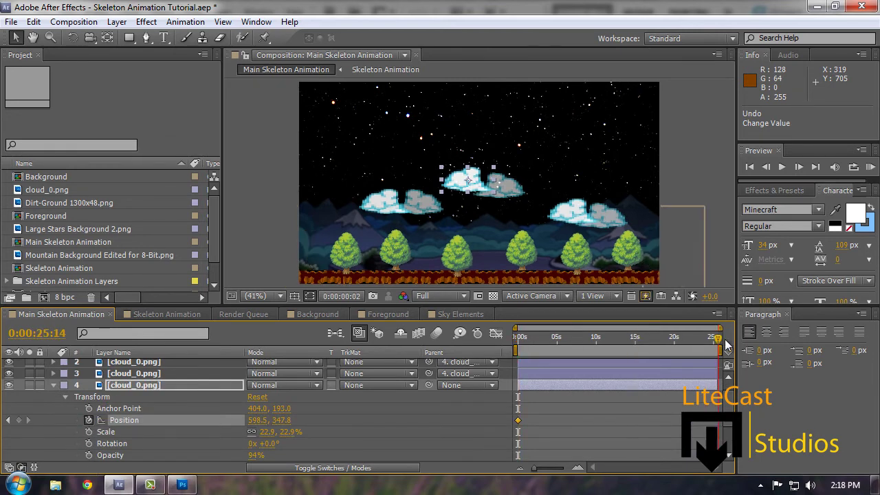
drag(465, 193, 455, 187)
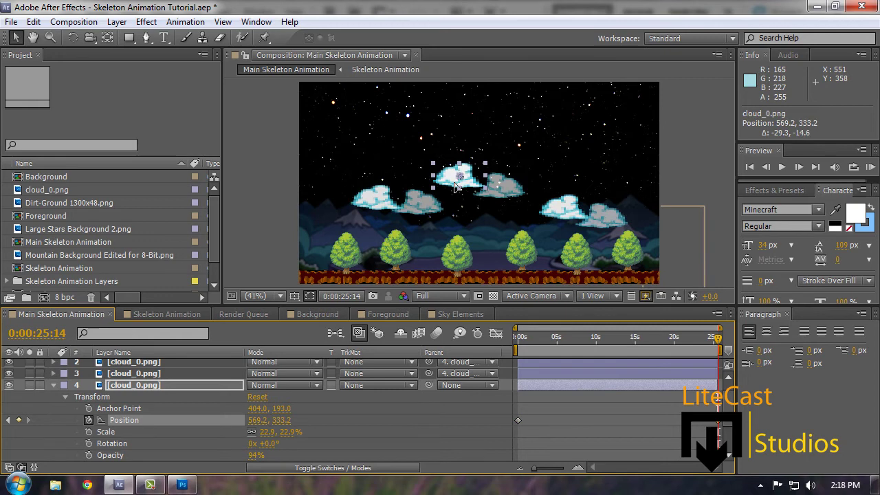
click(53, 386)
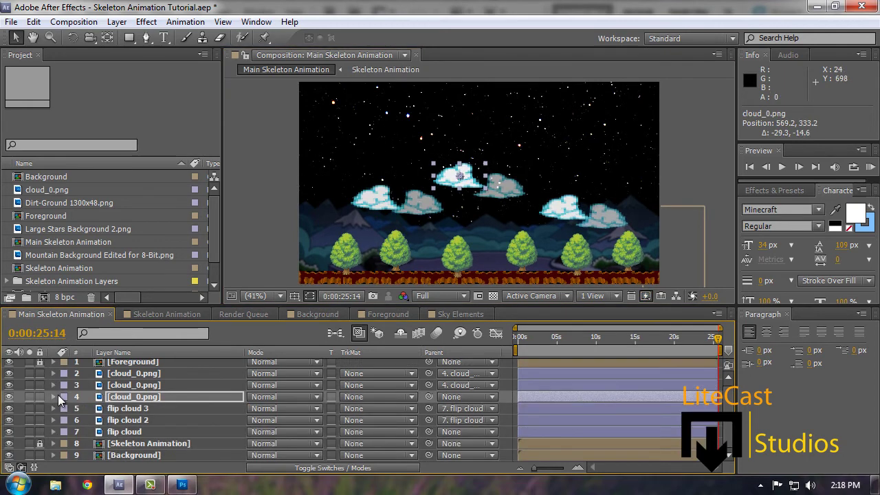
Step: Add a position keyframe for the parent cloud_0.png layer at 0:00:13:20, at about 588, 359, and preview the motion
drag(666, 338, 510, 348)
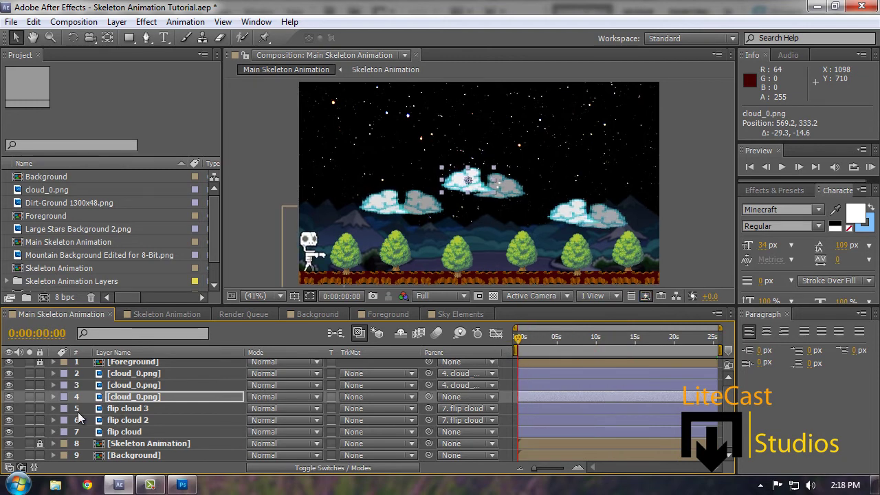
click(624, 338)
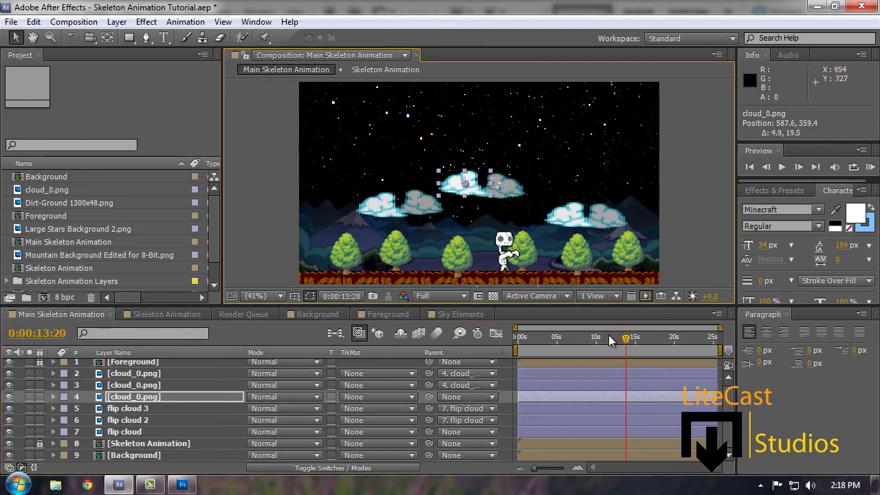
drag(614, 338, 704, 337)
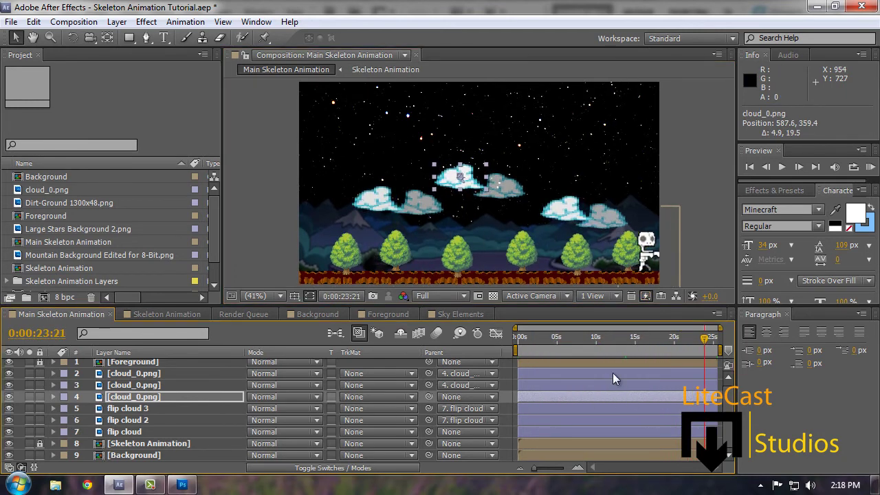
Step: Keyframe the flip cloud layer's position at 0:00:00:00, and at 0:00:25:02 move it to about 469, 467
drag(598, 337, 506, 338)
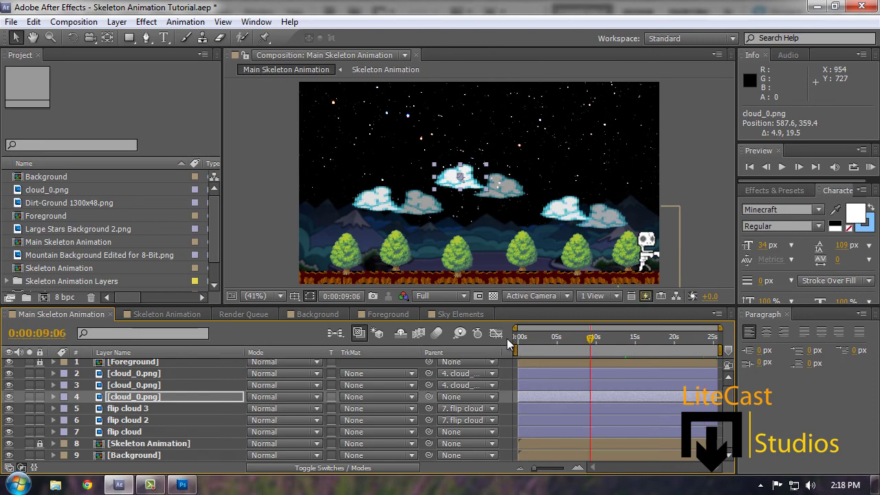
click(131, 428)
click(53, 431)
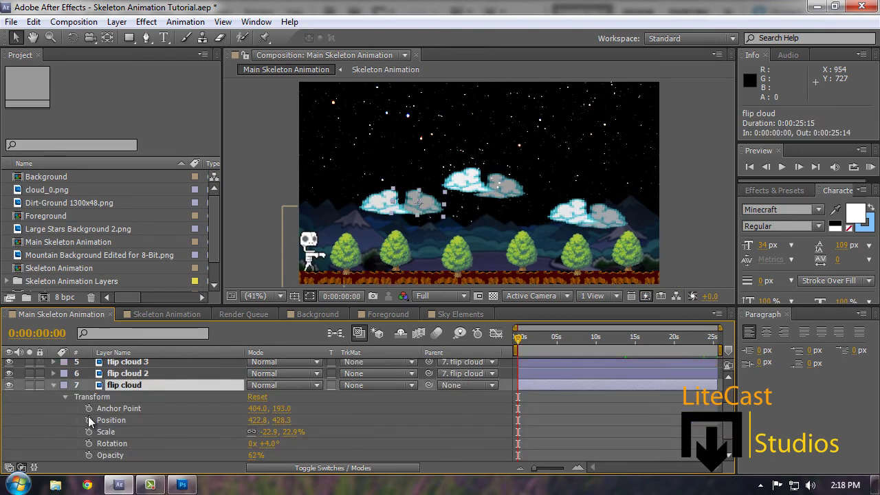
click(89, 421)
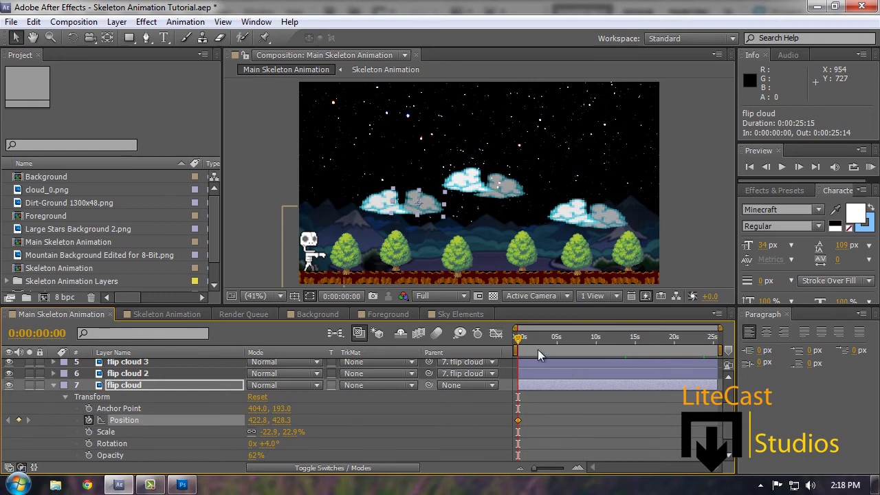
drag(538, 349, 715, 337)
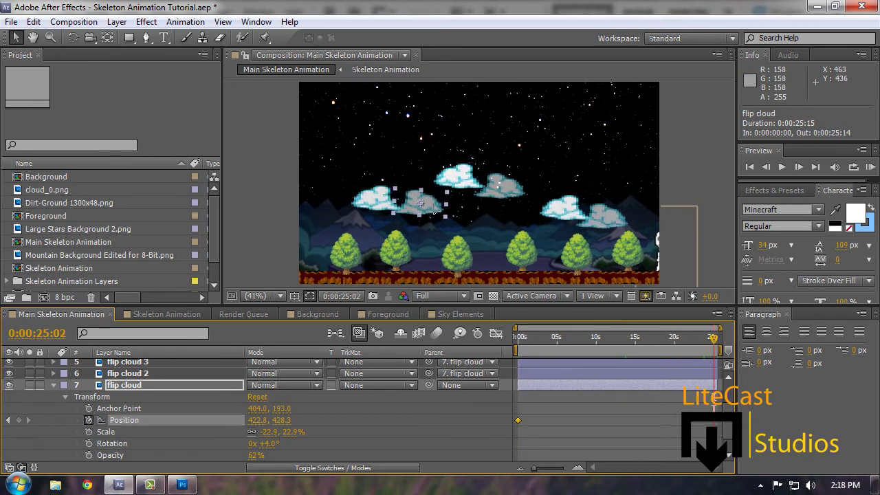
drag(433, 212, 446, 221)
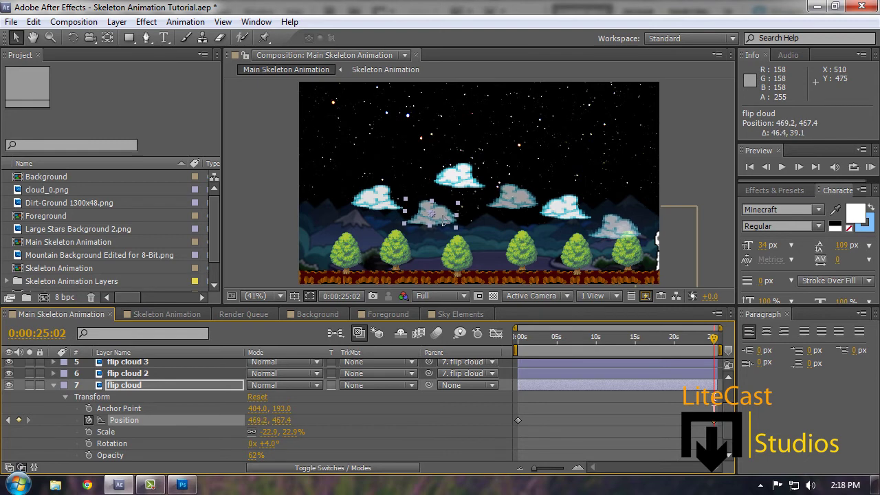
Step: Try a middle position keyframe for the flip cloud layer at 0:00:15:16, at about 493, 441, and delete it
drag(667, 336, 640, 337)
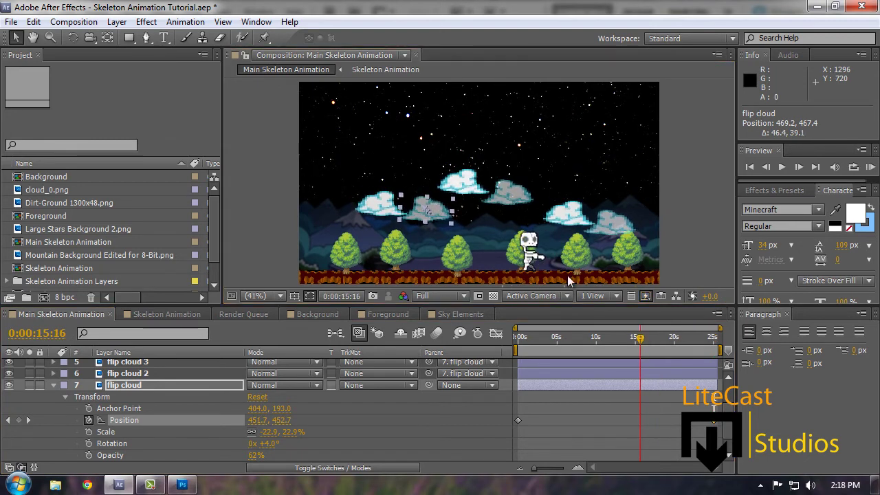
drag(431, 212, 443, 209)
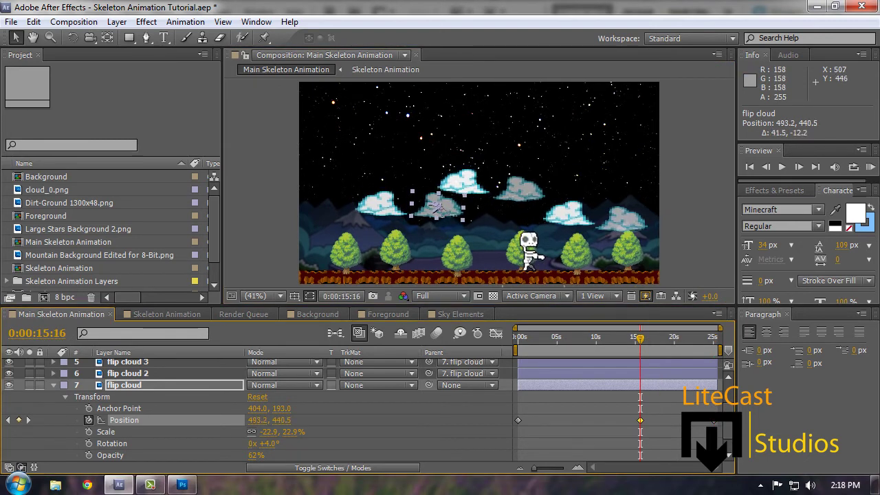
drag(643, 338, 662, 371)
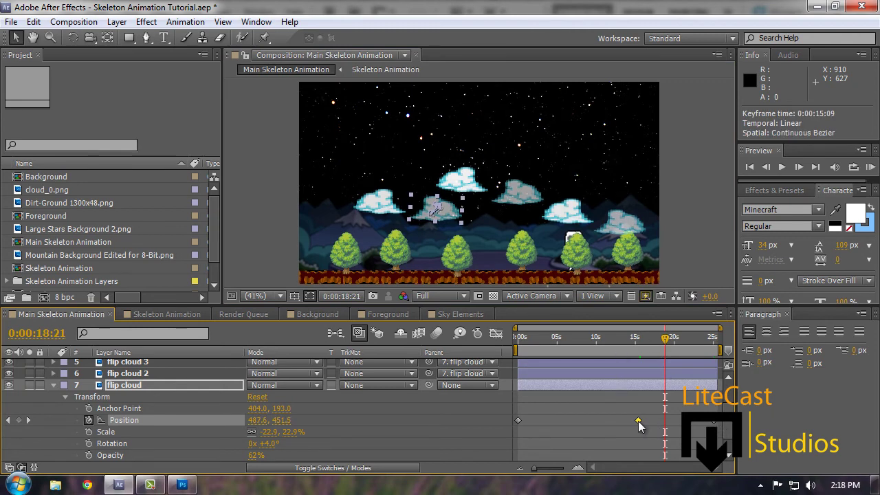
key(Delete)
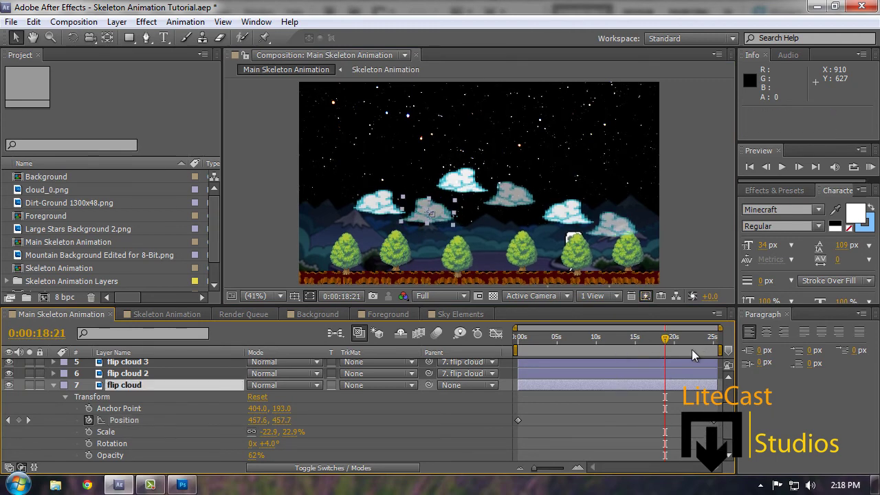
Step: Set the flip cloud layer's last position keyframe to X 414 px and Y 446 px
double_click(715, 422)
click(426, 337)
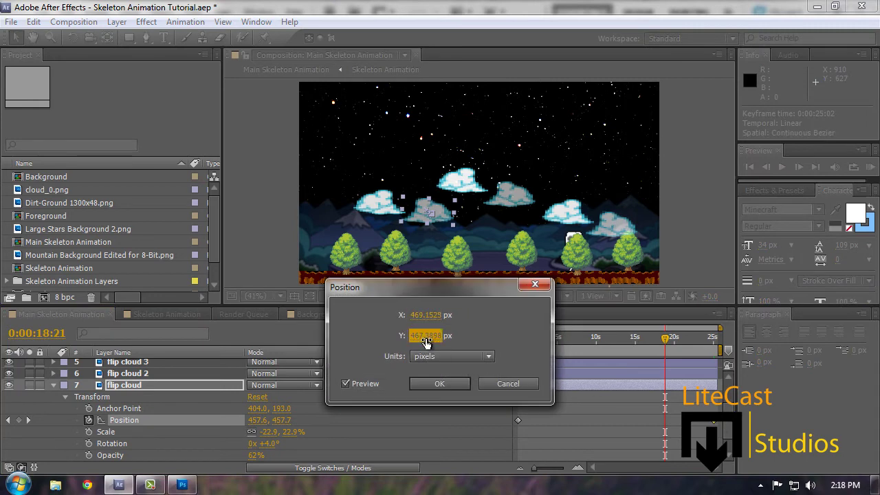
text(446)
click(426, 317)
text(429)
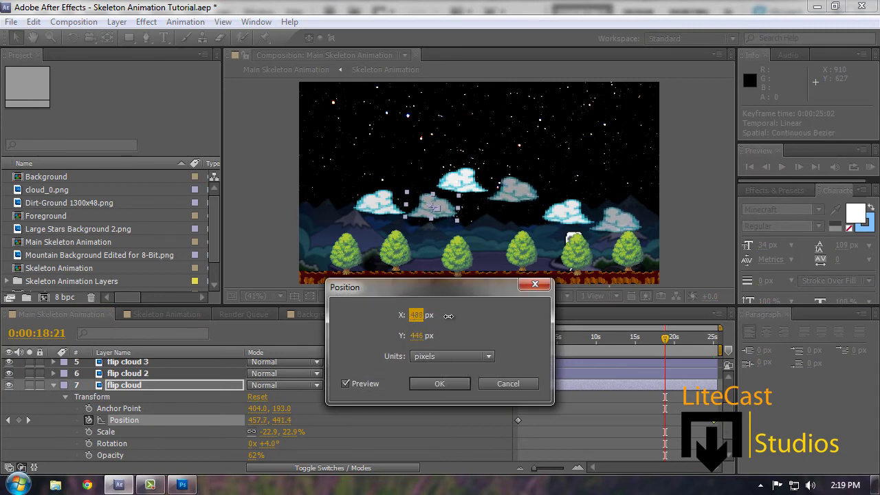
drag(396, 316, 392, 318)
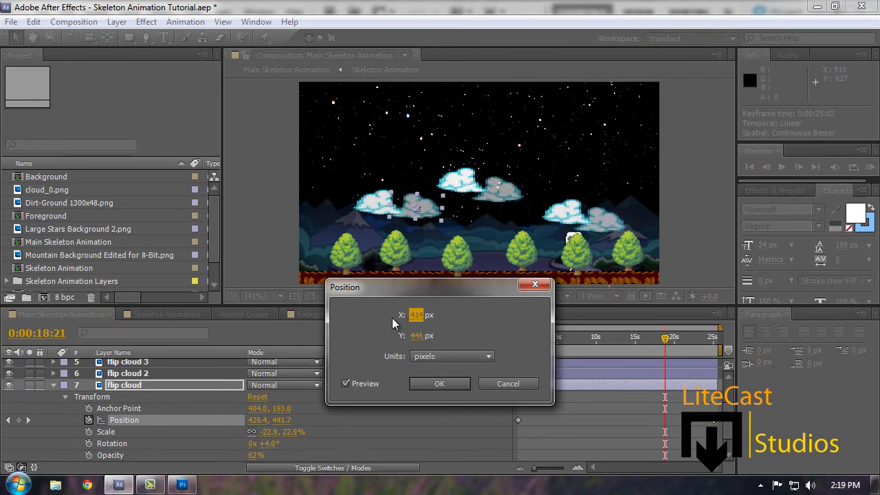
click(442, 385)
Step: Lower the parent cloud_0.png layer's path at its 0:00:25:14 position keyframe, and check the cloud motion up to 0:00:20:12
mouse_move(664, 338)
mouse_down()
mouse_move(537, 344)
mouse_move(685, 345)
mouse_move(667, 347)
mouse_up()
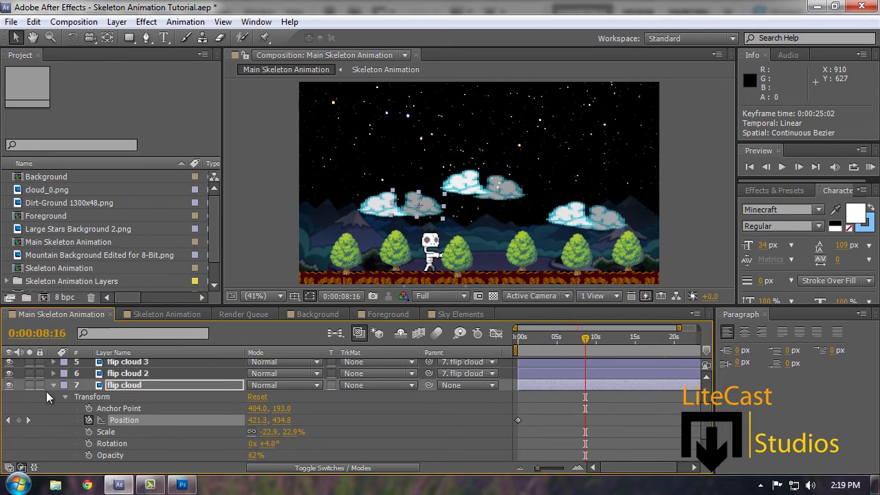
click(53, 386)
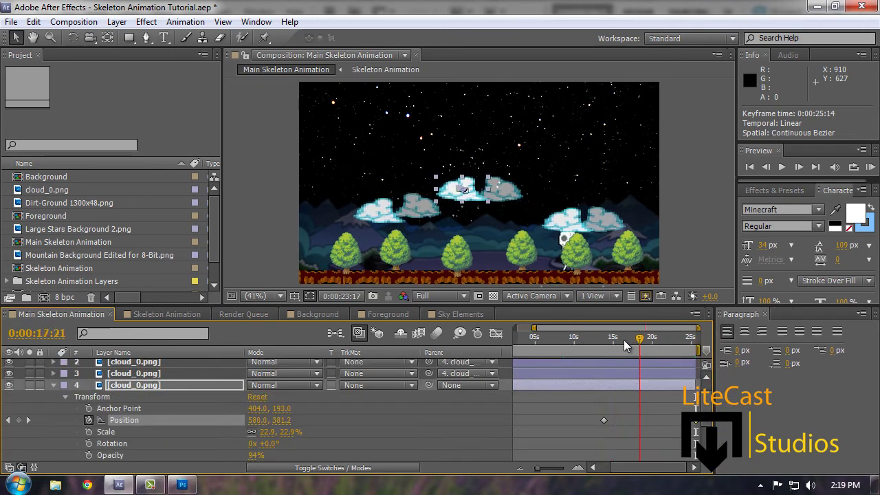
drag(519, 346, 655, 333)
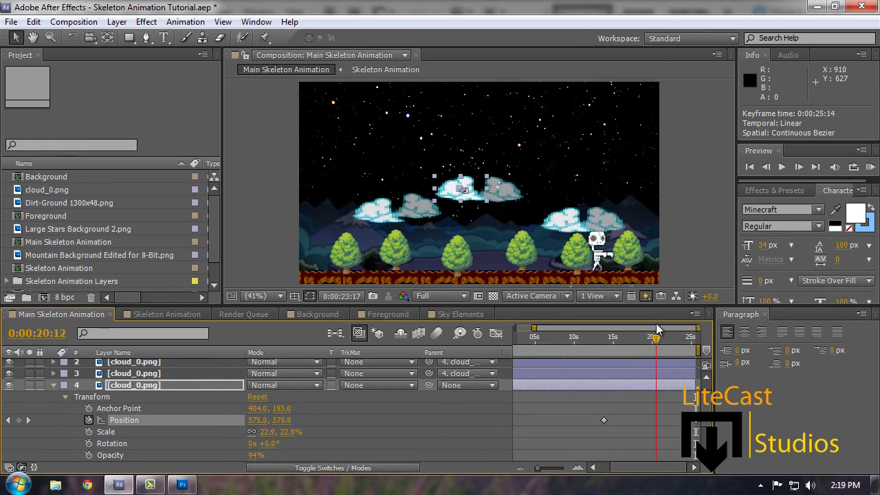
click(578, 228)
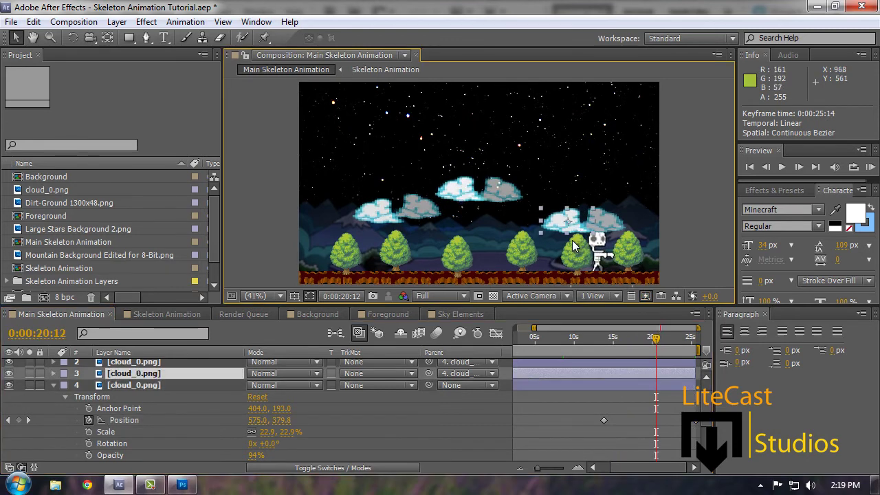
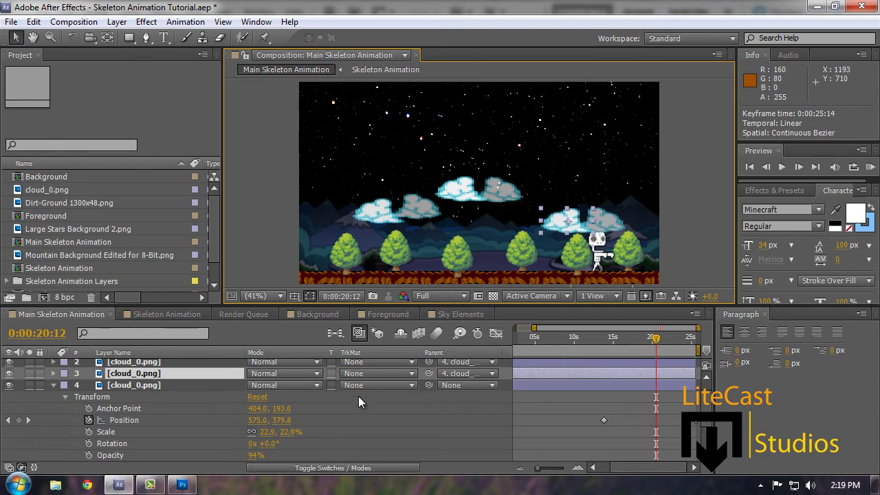
Step: Delete the parent cloud_0.png layer's last position keyframe at 0:00:25:14
mouse_move(658, 337)
mouse_down()
mouse_move(717, 337)
mouse_move(653, 338)
mouse_up()
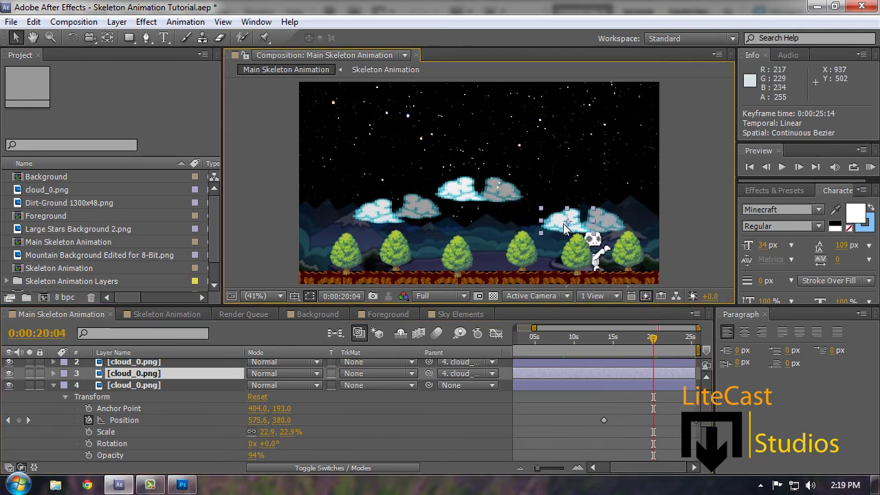
click(699, 425)
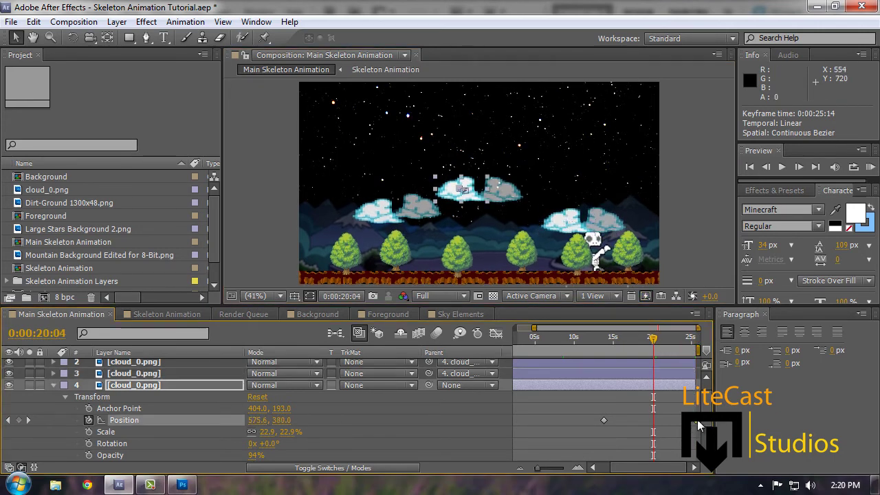
key(shift+Right)
key(Right)
key(Right)
key(Down)
key(Down)
key(Down)
key(Down)
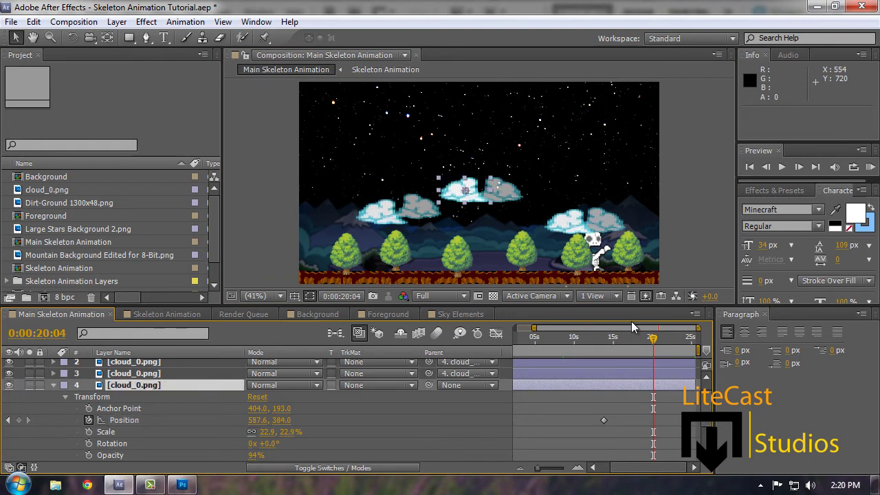
Step: Set the parent cloud_0.png layer's position keyframe at 0:00:13:20 to Y 355 px
click(575, 227)
double_click(604, 420)
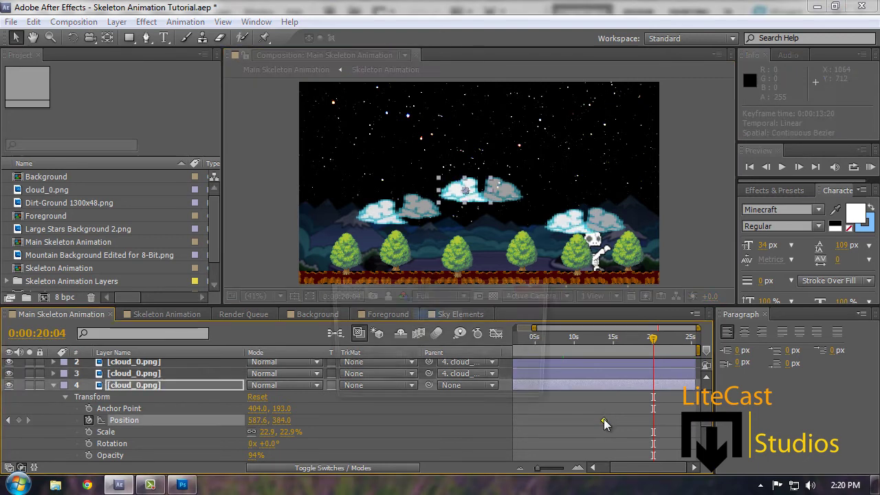
double_click(421, 336)
drag(420, 336, 443, 311)
click(604, 223)
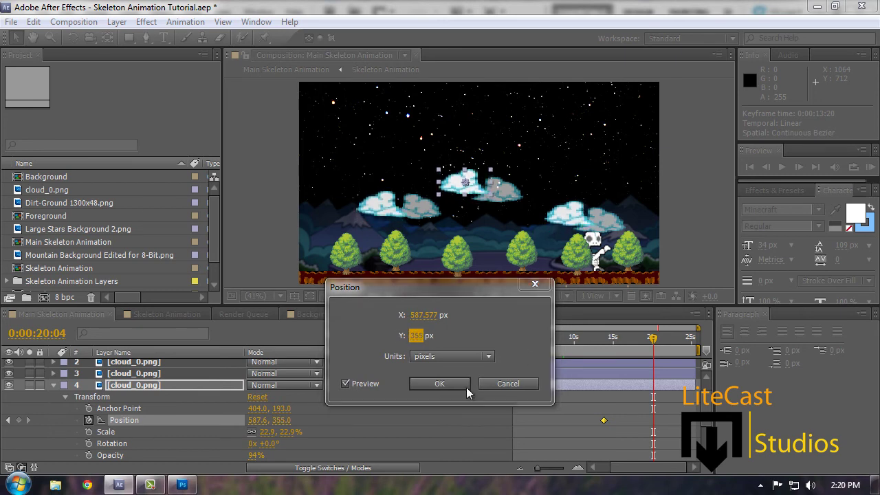
click(440, 383)
Step: Check the clouds at 0:00:17:06, collapse the parent cloud layer, and lock the three cloud_0.png layers
drag(653, 338, 630, 337)
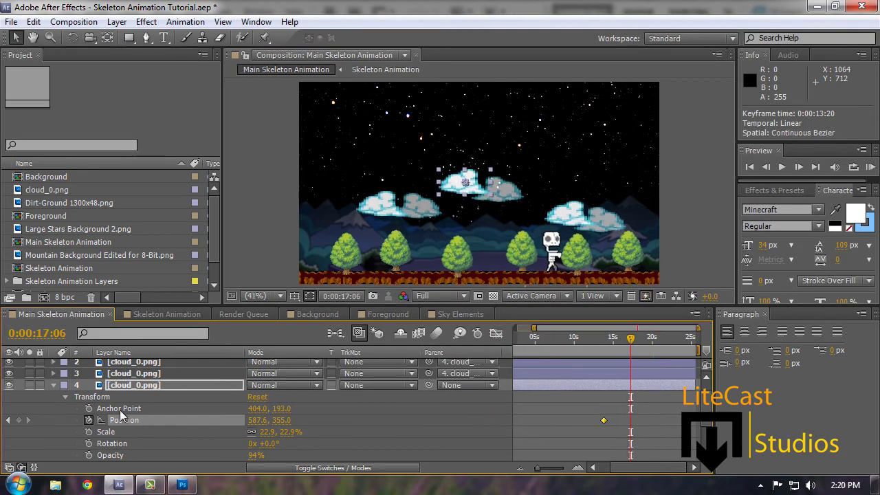
click(54, 385)
drag(41, 397, 39, 375)
Step: Set the flip cloud layer's position keyframe at 0:00:25:02 to Y 435 px
click(53, 431)
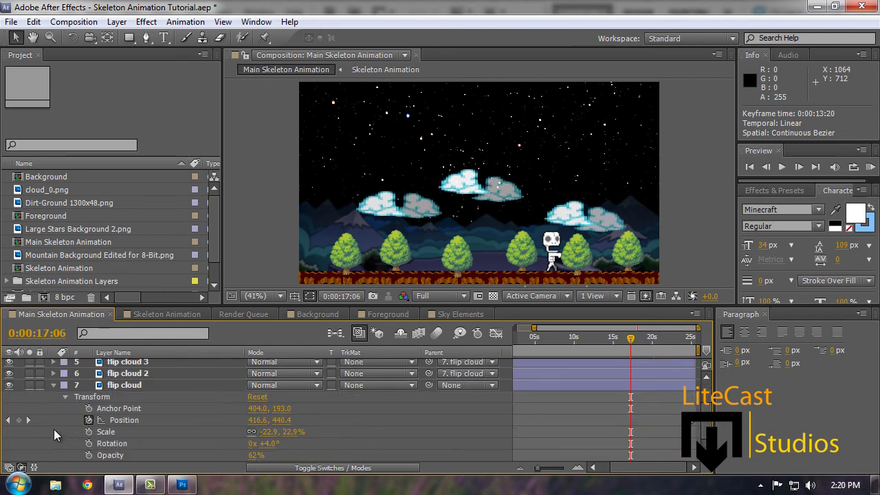
drag(632, 339, 658, 359)
click(124, 420)
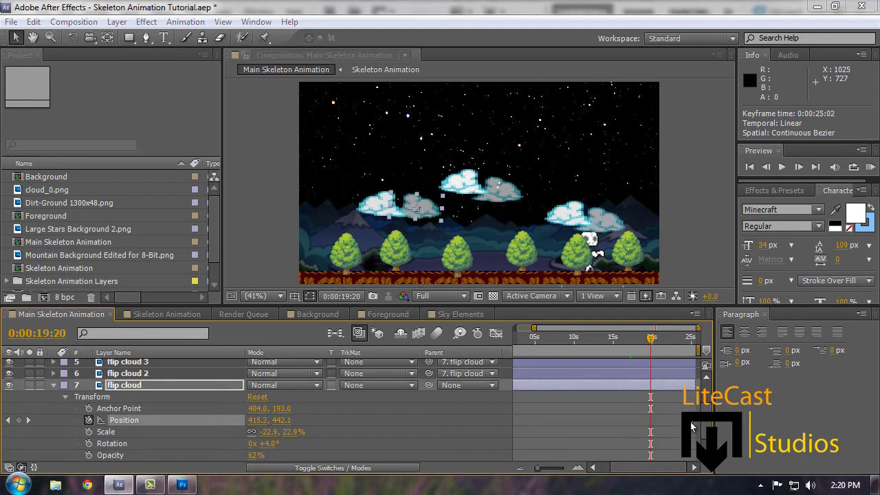
key(ctrl+shift+p)
drag(417, 338, 412, 339)
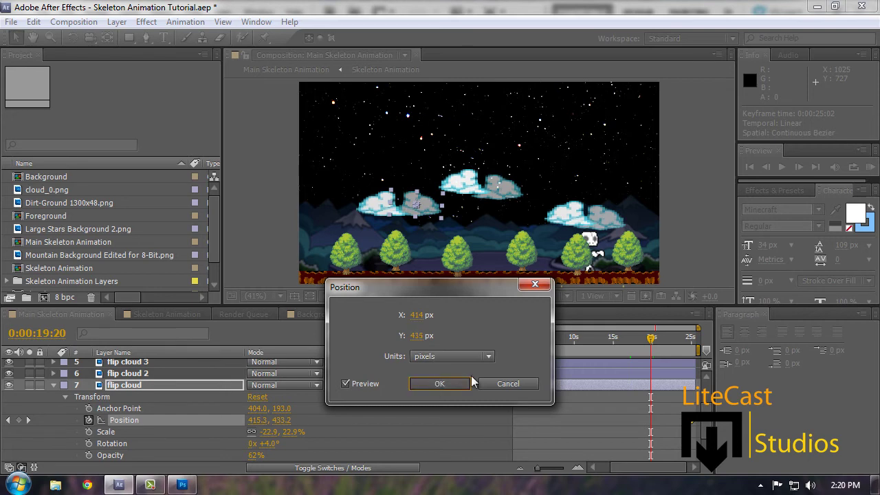
click(440, 384)
Step: Review the cloud motion up to 0:00:22:17, and lock the three flip cloud layers
drag(619, 337, 696, 338)
click(534, 112)
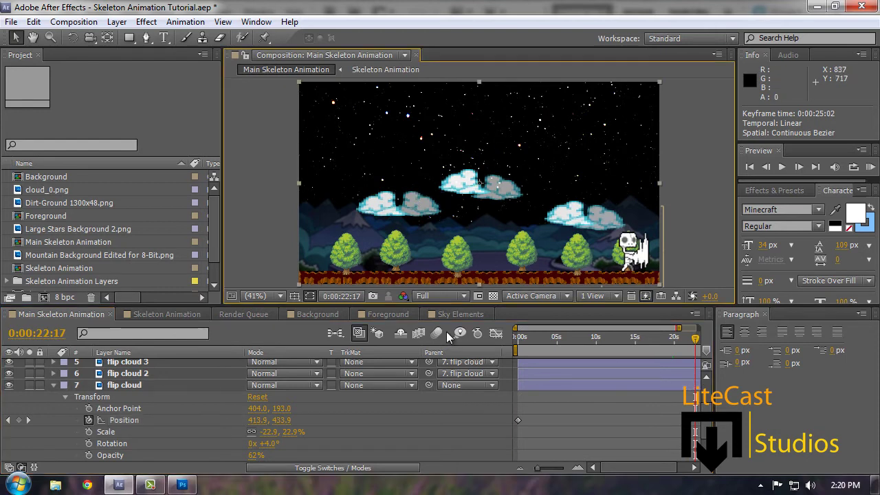
click(53, 385)
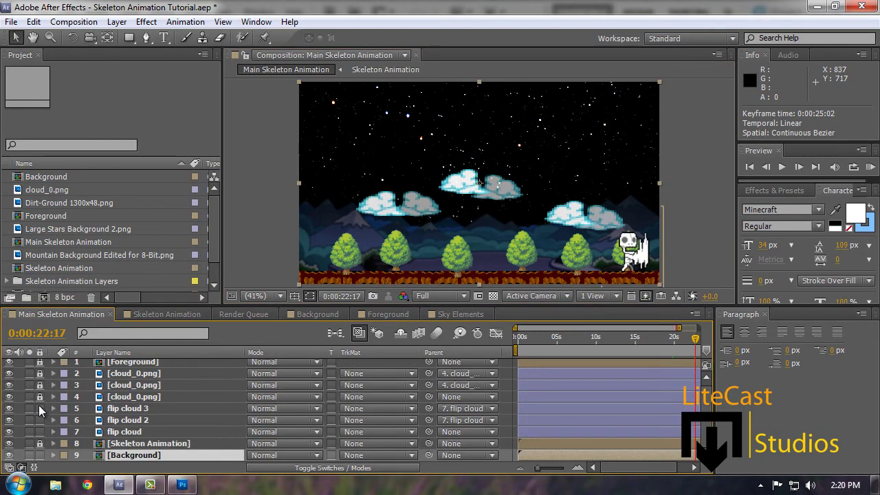
drag(38, 405, 39, 435)
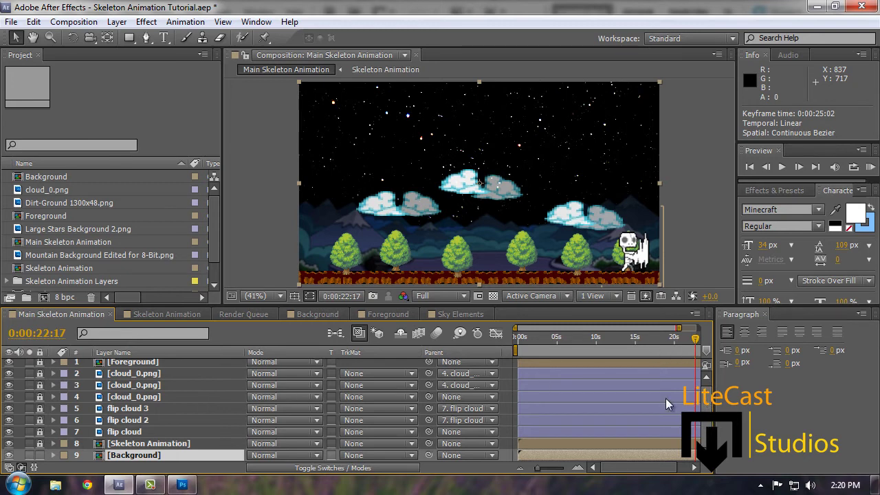
Step: Unlock all six cloud layers and cut them from the Main Skeleton Animation composition
drag(39, 374, 42, 434)
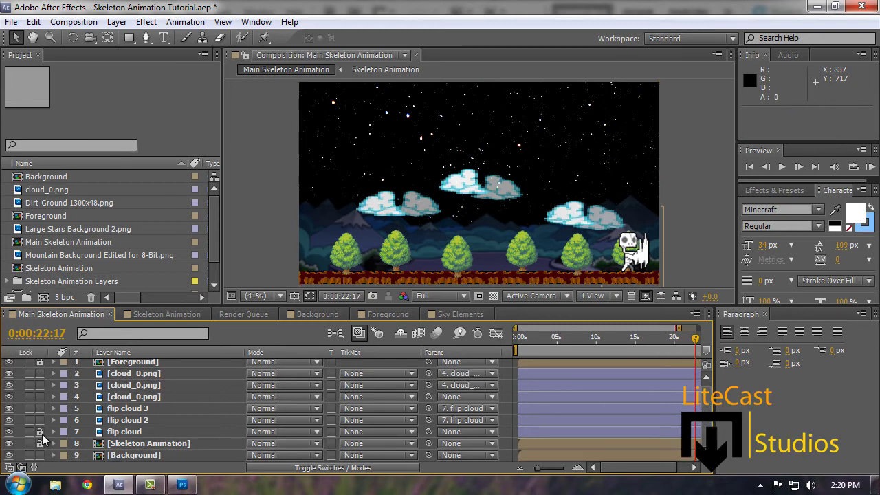
click(40, 443)
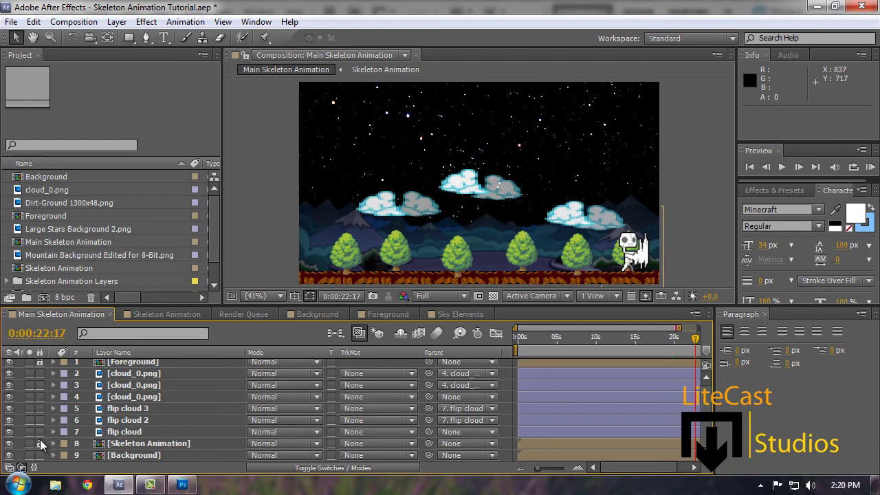
click(116, 432)
shift+click(131, 373)
key(ctrl+x)
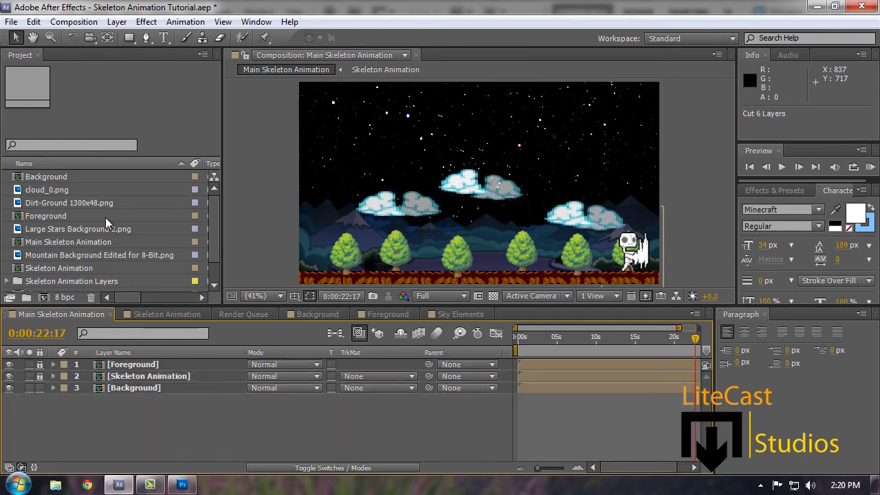
click(88, 22)
click(103, 38)
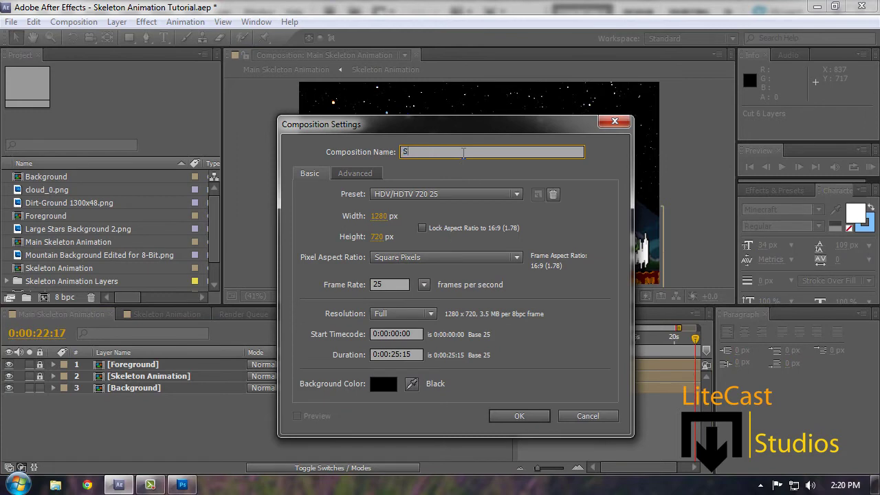
text(Sky Elements)
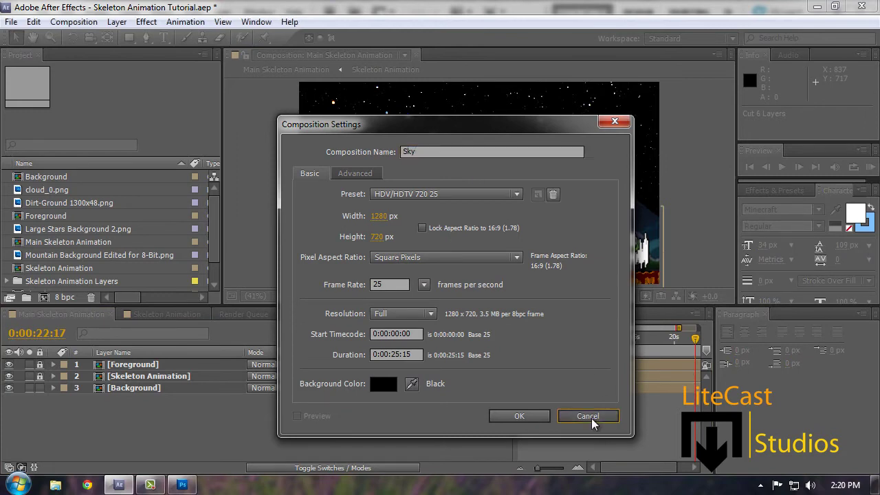
key(Return)
Step: Paste the six cloud layers into the existing Sky Elements composition, and add that composition as the top layer of Main Skeleton Animation
key(ctrl+v)
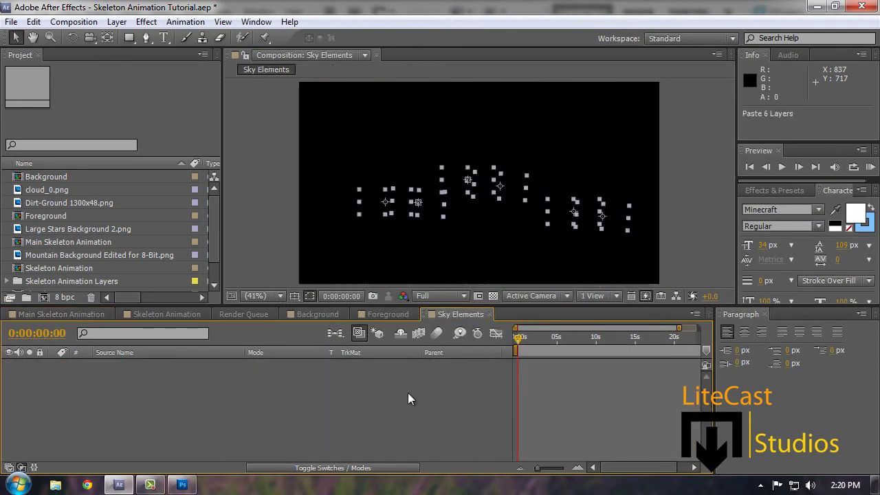
click(137, 440)
click(52, 314)
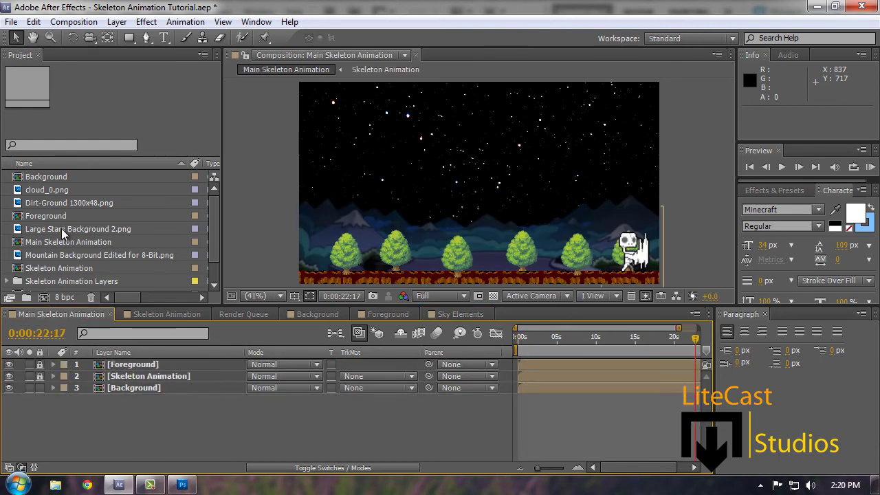
click(73, 268)
scroll(73, 261, down, 1)
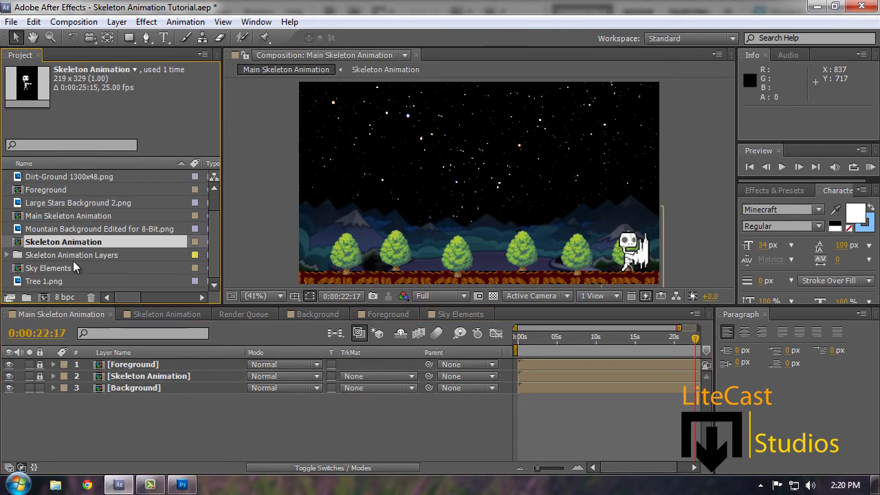
click(68, 268)
drag(68, 268, 135, 367)
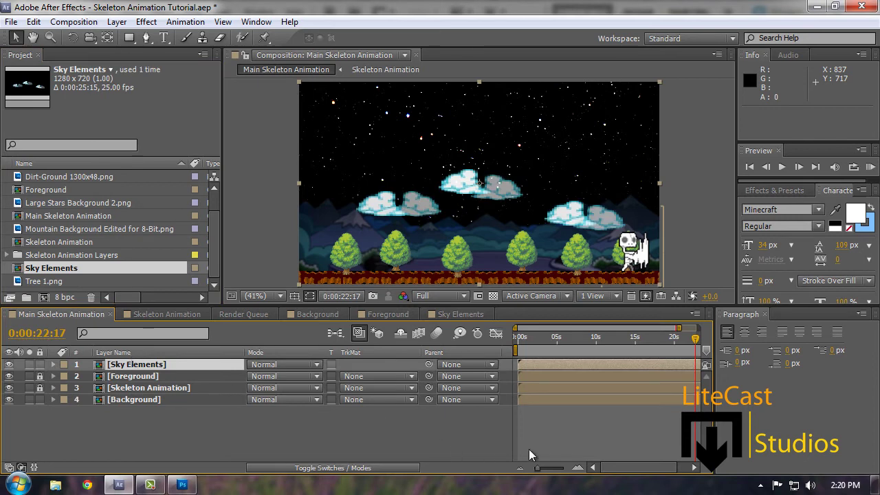
click(600, 433)
drag(643, 338, 473, 342)
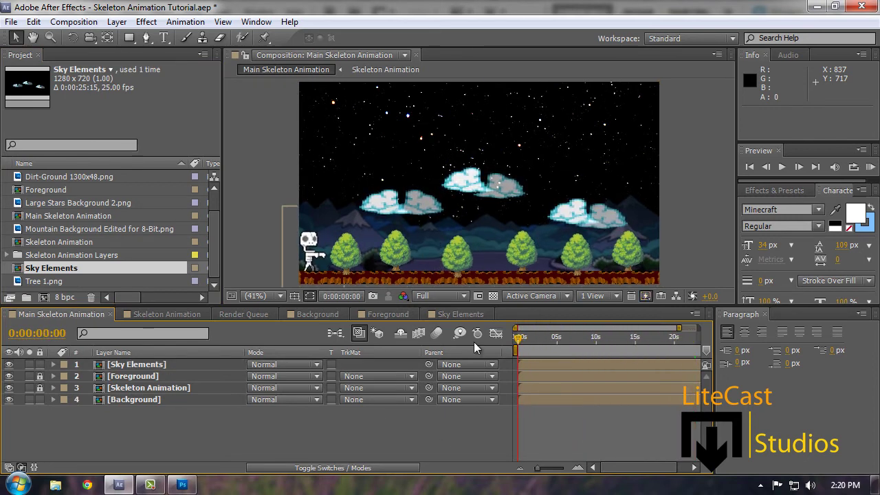
Step: In the Background composition, start position keyframing for the Large Stars Background 2.png layer at 0:00:00:00
click(324, 214)
double_click(167, 399)
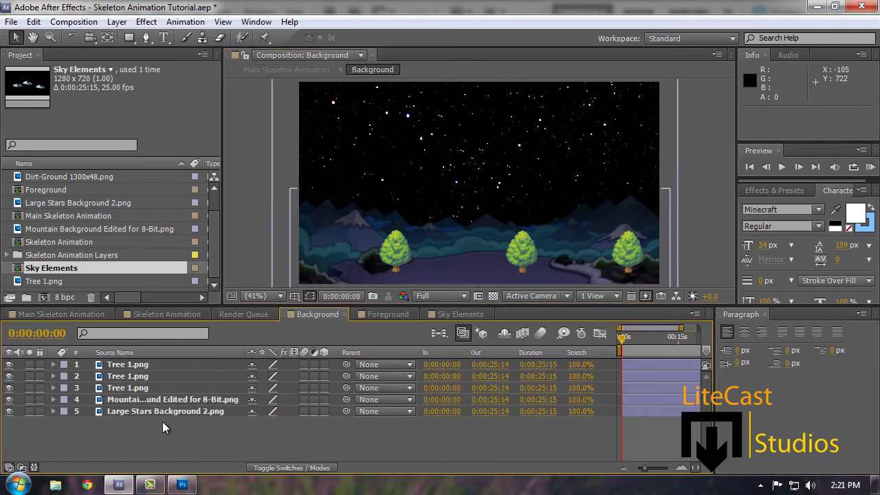
click(165, 411)
click(54, 411)
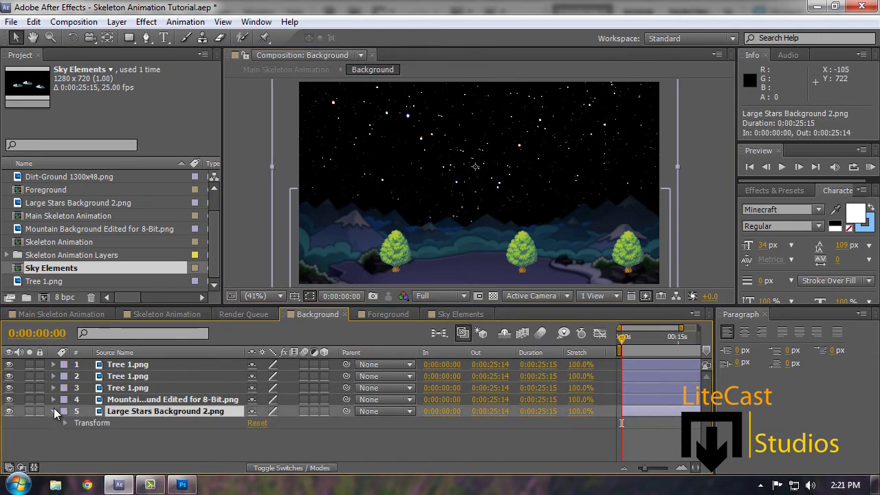
click(65, 423)
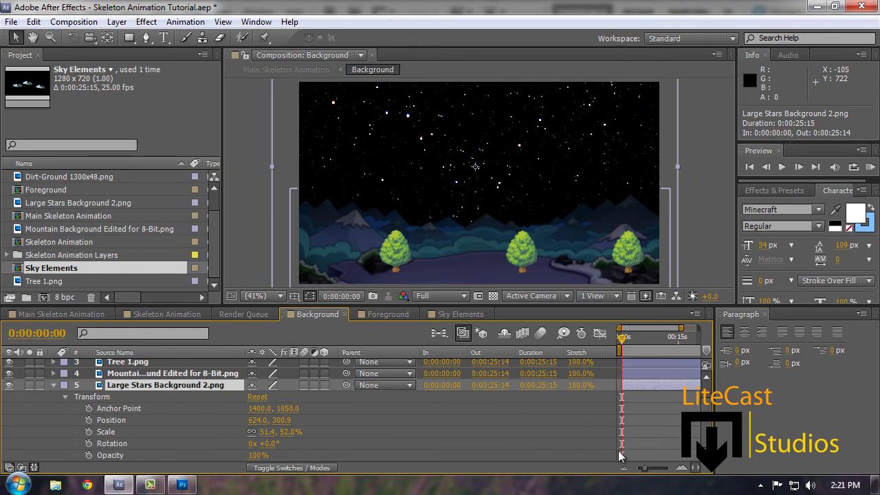
drag(647, 472, 629, 469)
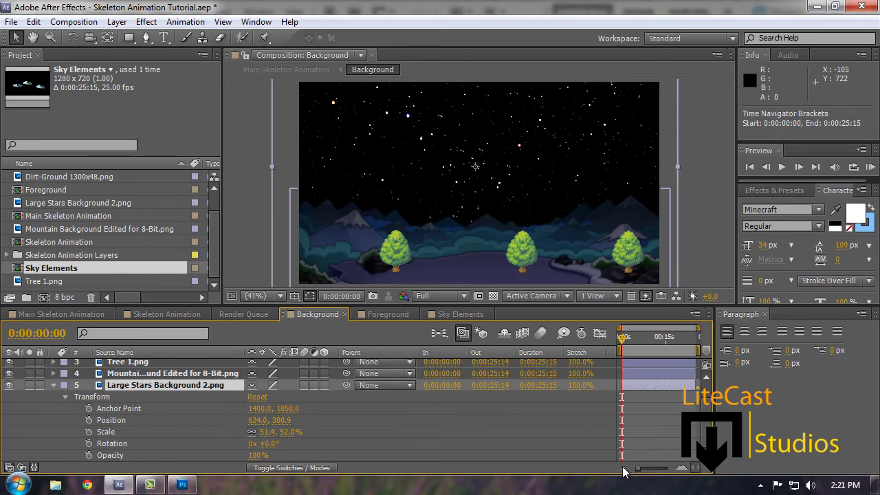
click(88, 420)
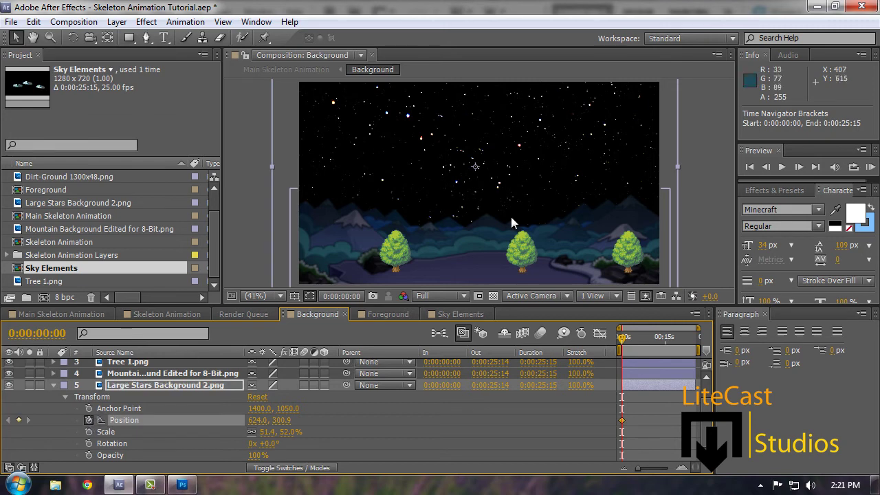
drag(511, 217, 499, 220)
drag(539, 137, 535, 140)
key(ctrl+z)
key(ctrl+z)
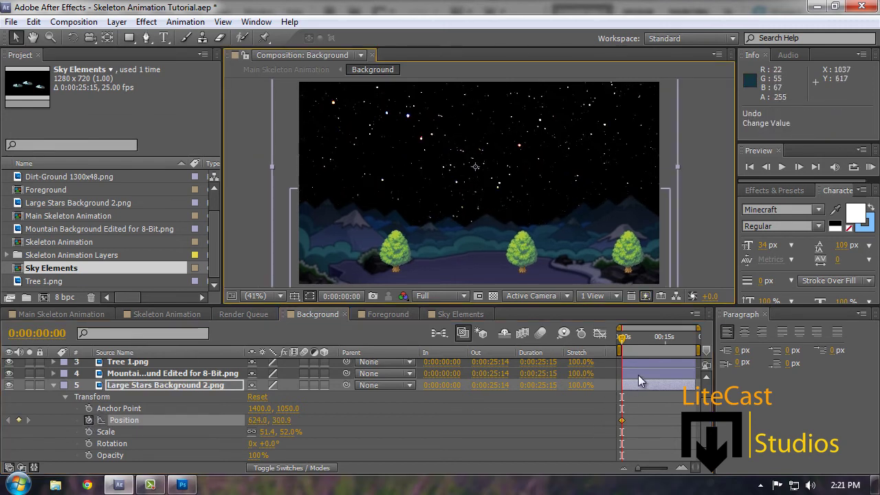
Step: At 0:00:25:14, try the stars layer at about 565, 323, undo it, and move the layer to about 605, 316 instead
key(End)
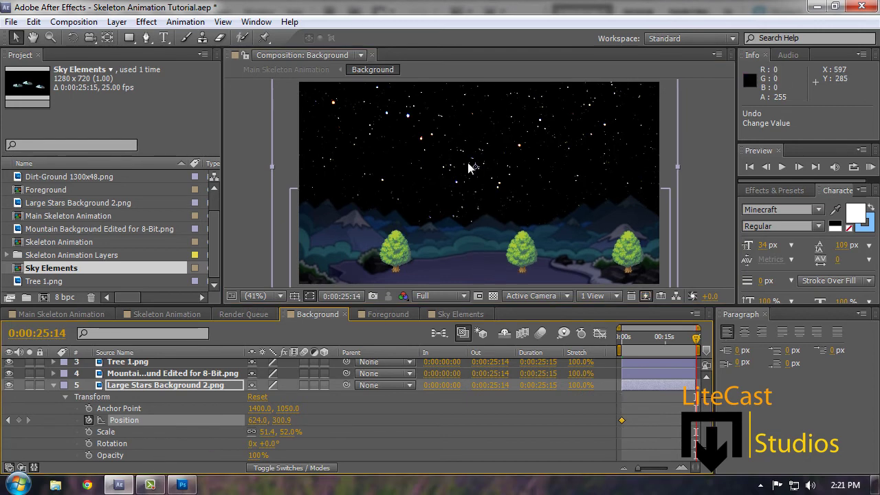
drag(468, 167, 451, 172)
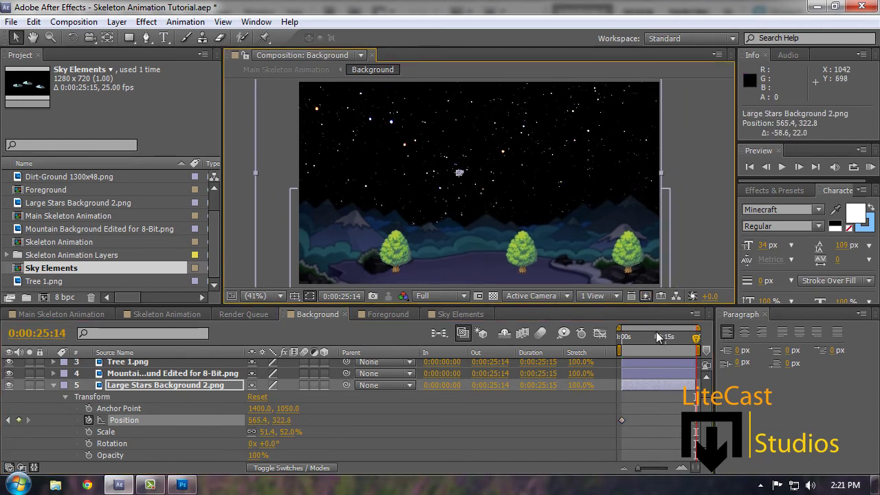
mouse_move(696, 337)
mouse_down()
mouse_move(622, 342)
mouse_move(697, 337)
mouse_up()
key(ctrl+z)
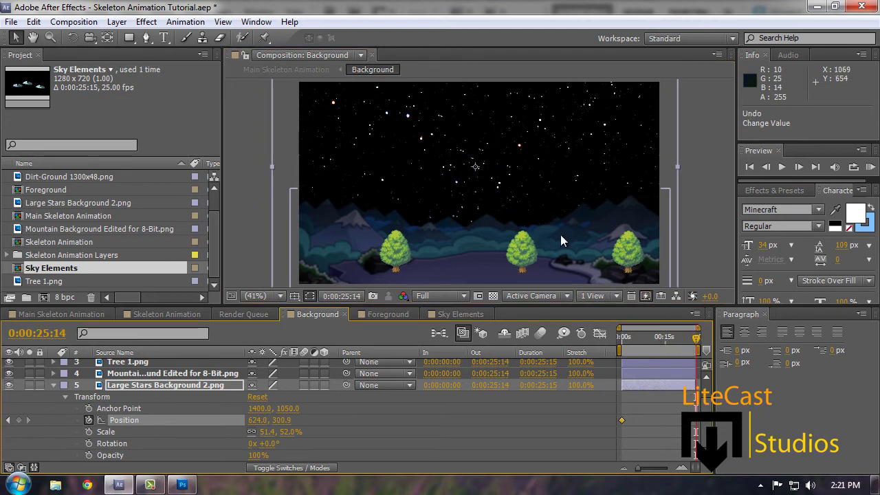
drag(557, 229, 555, 239)
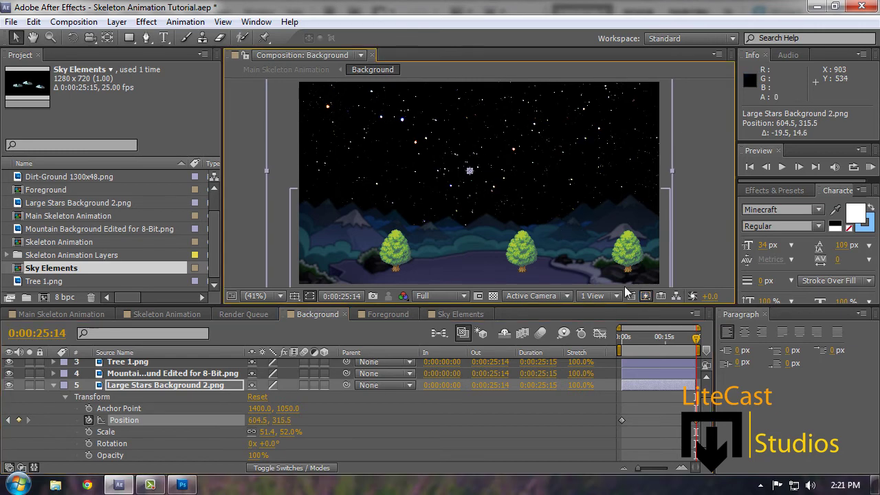
Step: Preview the stars layer's drift from the start of the Background composition
drag(696, 337, 603, 351)
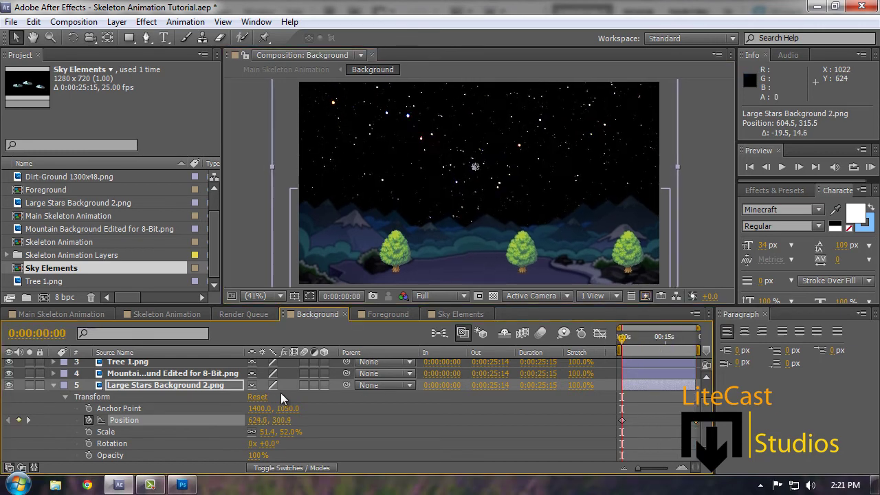
key(space)
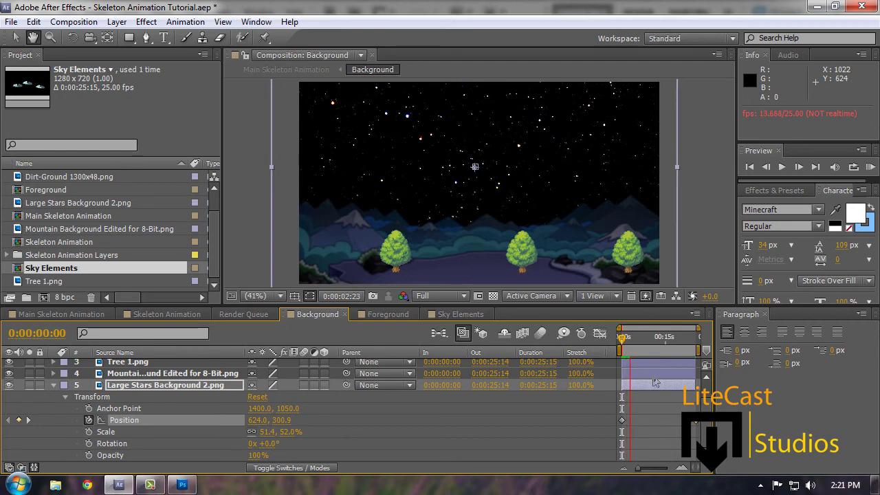
key(space)
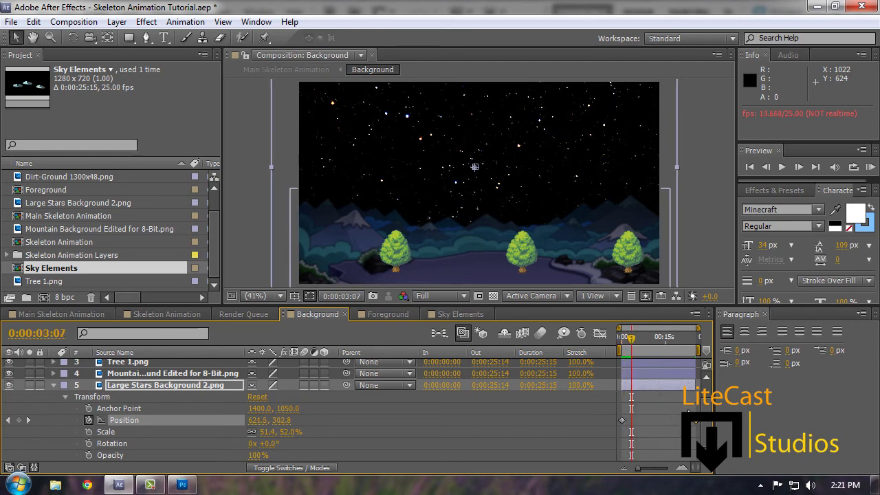
Step: Preview the stars layer's drift again, and undo a small trial change to its position
key(space)
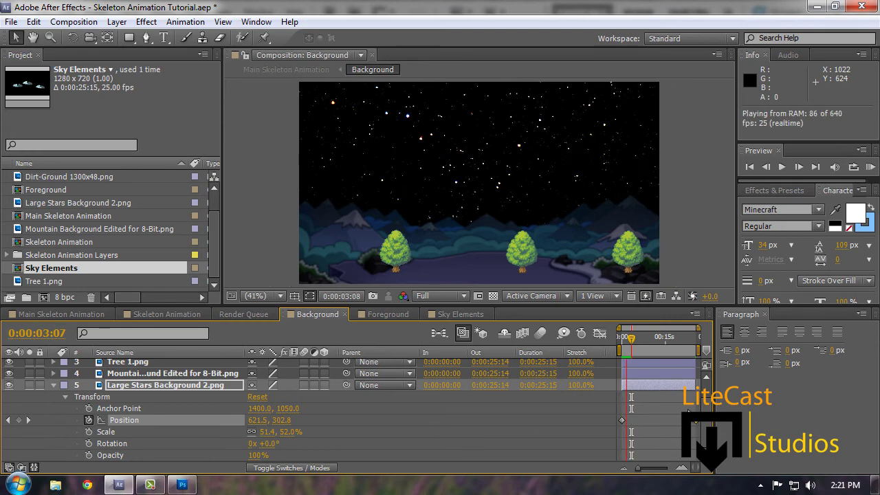
key(space)
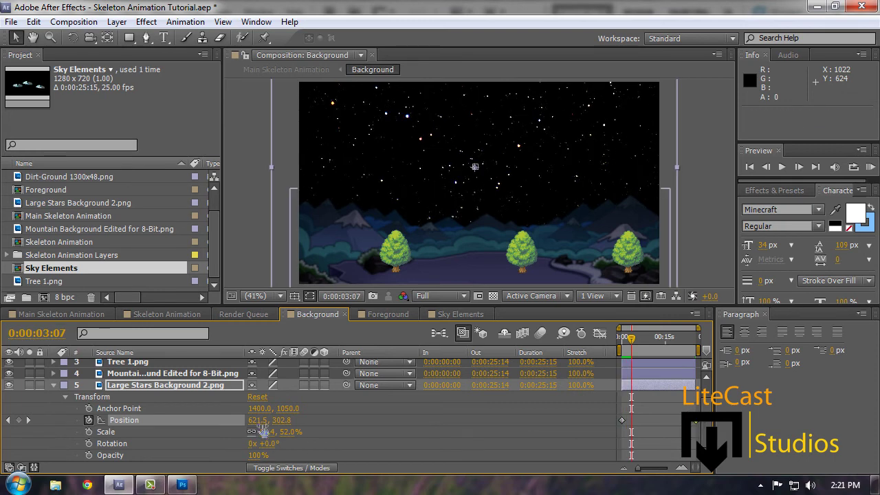
drag(474, 166, 473, 167)
key(ctrl+z)
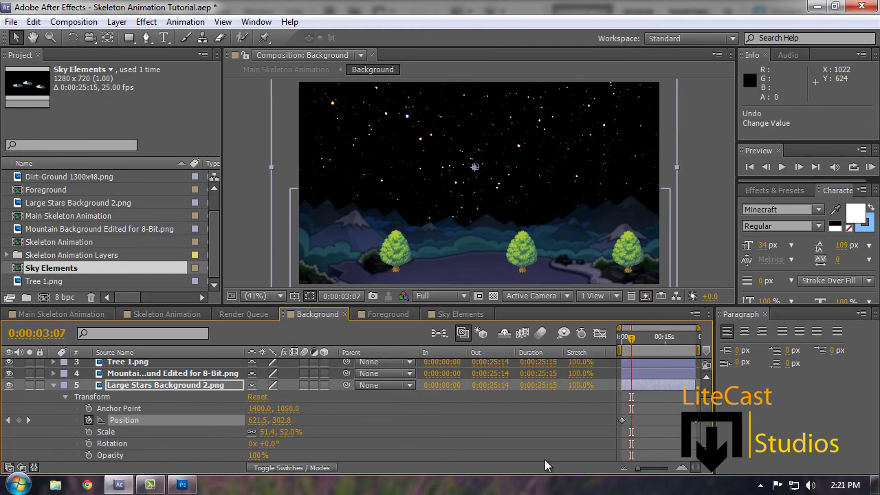
Step: Replace the stars layer's position keyframe at 0:00:25:20 with one at 0:00:25:14, moving the layer to about 602, 313
double_click(693, 421)
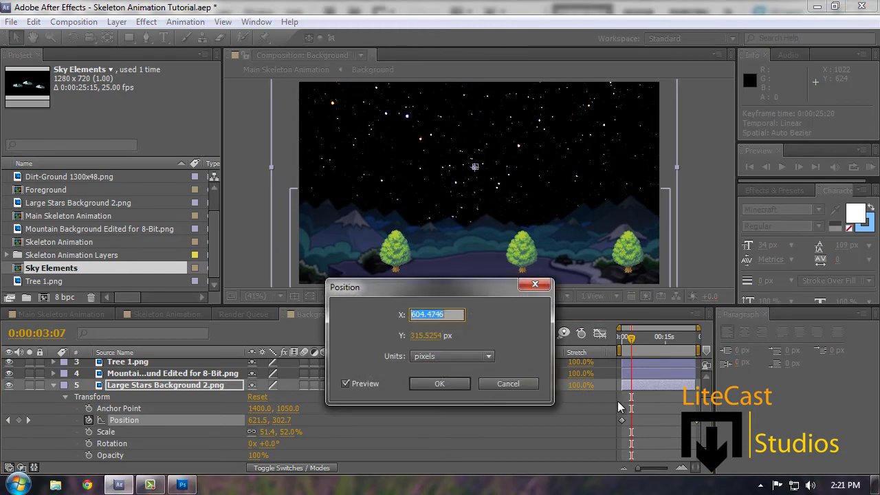
click(516, 384)
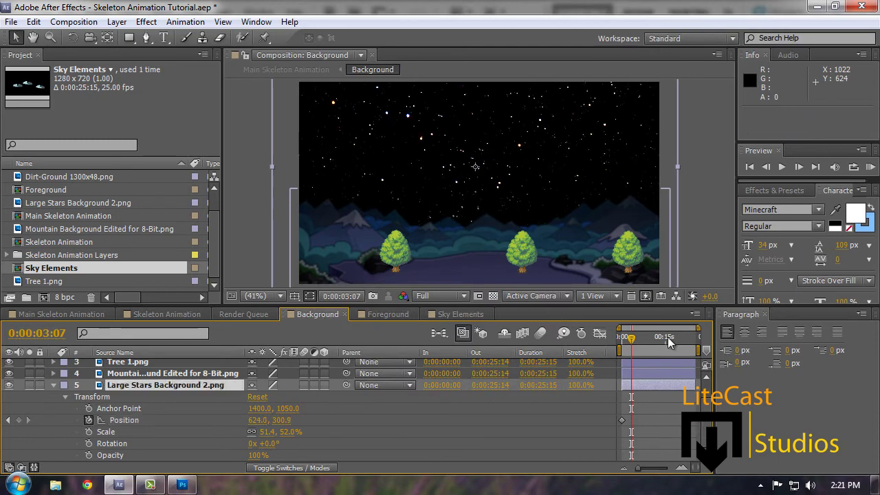
drag(668, 337, 756, 336)
drag(529, 196, 523, 199)
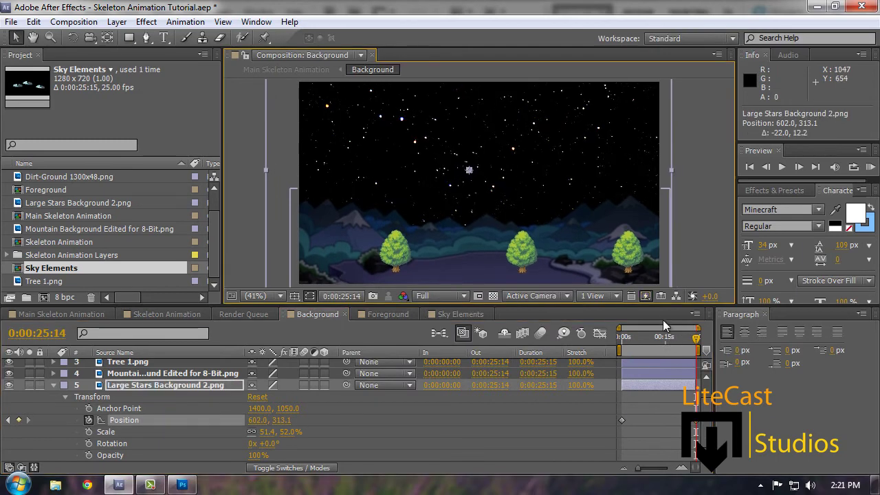
drag(677, 337, 621, 337)
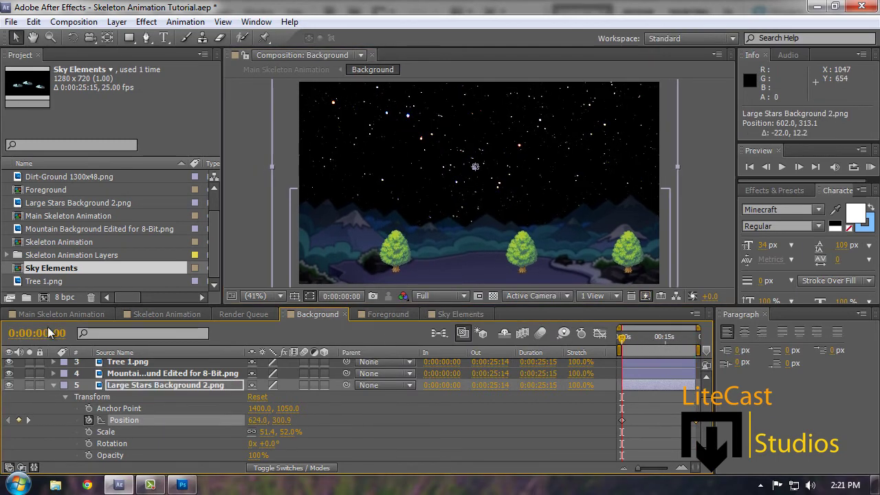
click(54, 385)
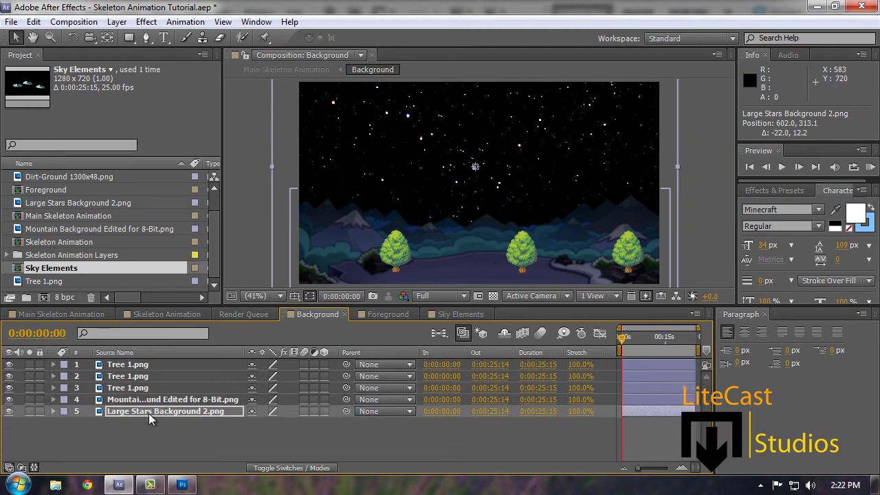
Step: Review the assembled scene in Main Skeleton Animation and compare it with the Skeleton Animation composition
click(33, 314)
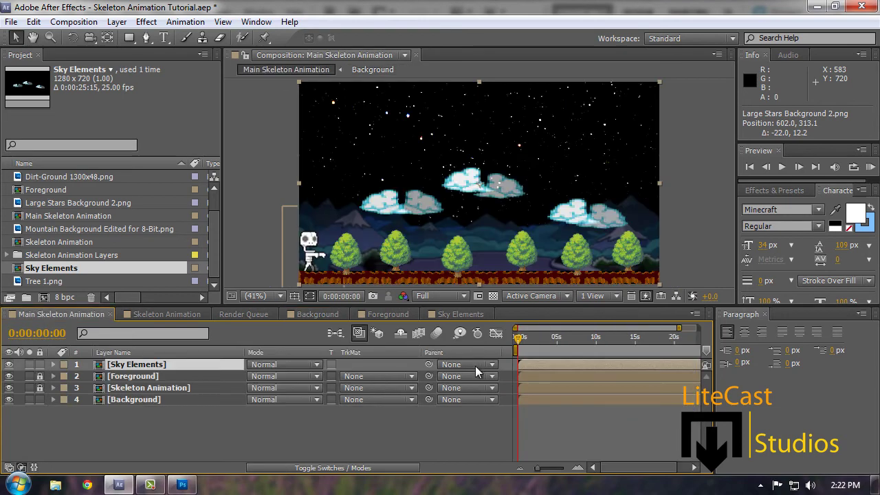
click(538, 341)
drag(550, 347, 473, 337)
click(187, 320)
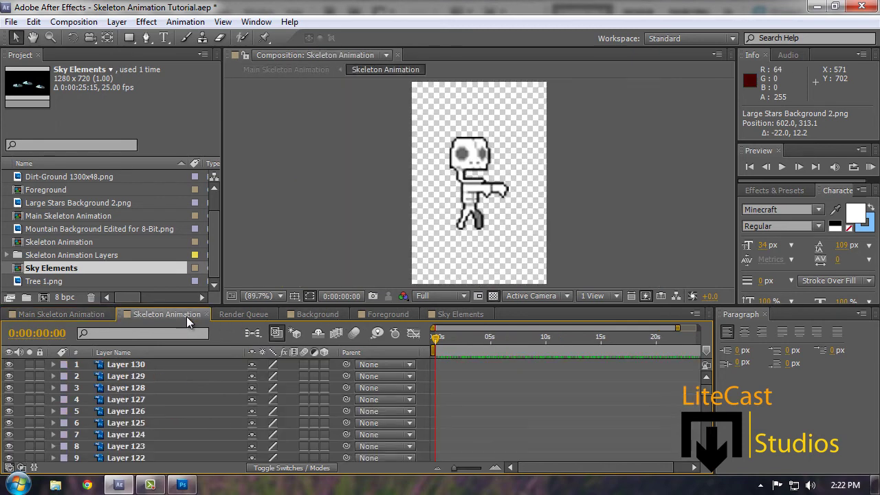
click(88, 317)
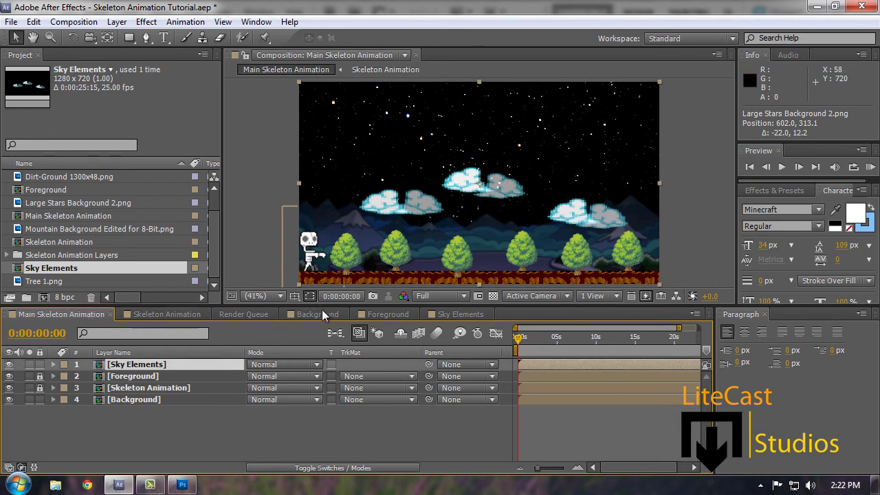
click(167, 315)
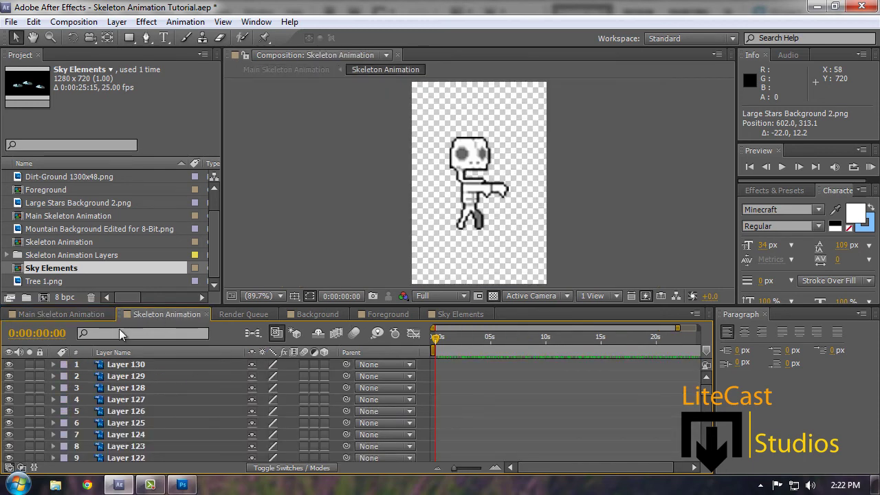
click(61, 314)
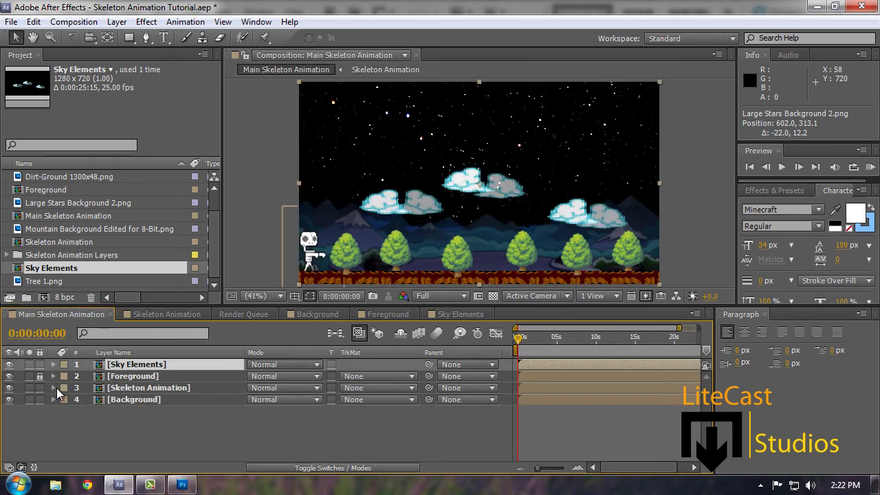
Step: Inspect the Skeleton Animation layer's position keyframes across the full timeline, and leave the layer collapsed and locked
click(53, 388)
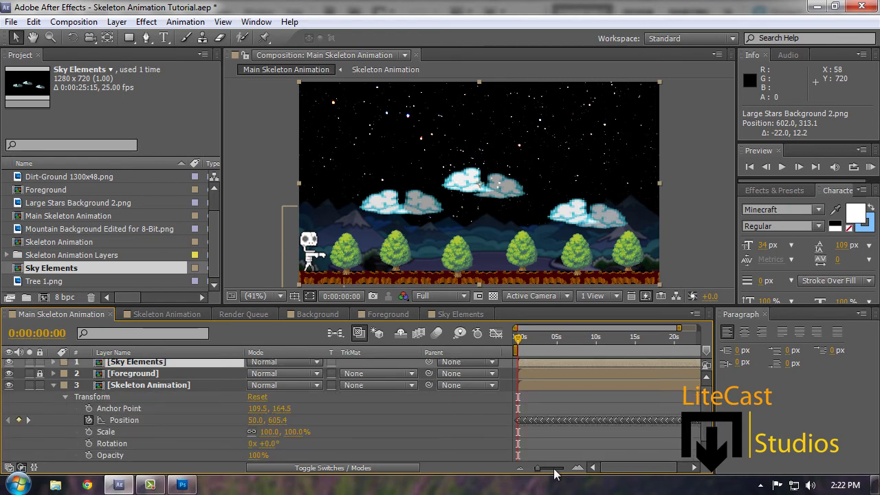
drag(554, 469, 506, 467)
drag(698, 440, 495, 405)
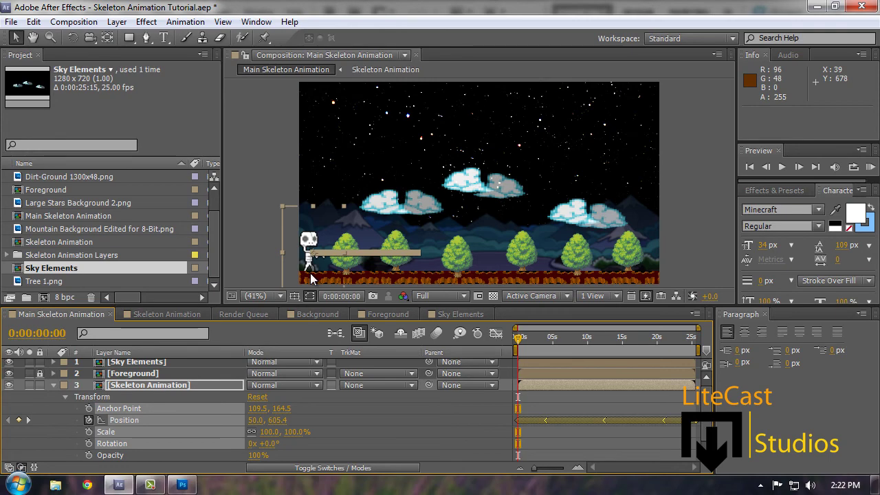
click(55, 385)
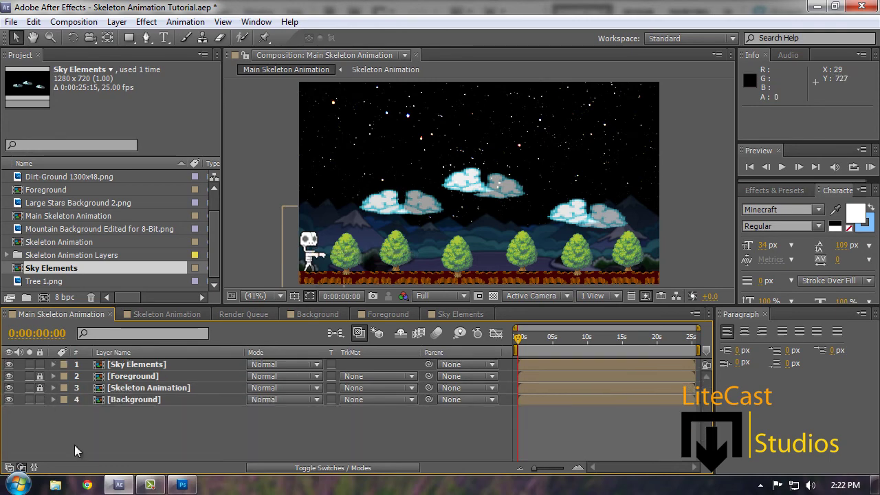
Step: Switch to Photoshop and browse the Sprites artwork down to the Full Tilesets folder without opening a file
click(182, 485)
click(42, 12)
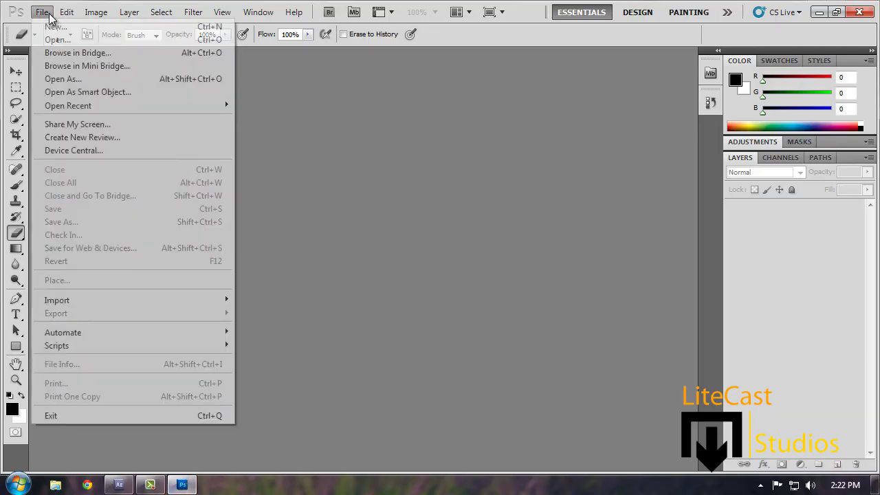
click(52, 40)
click(591, 55)
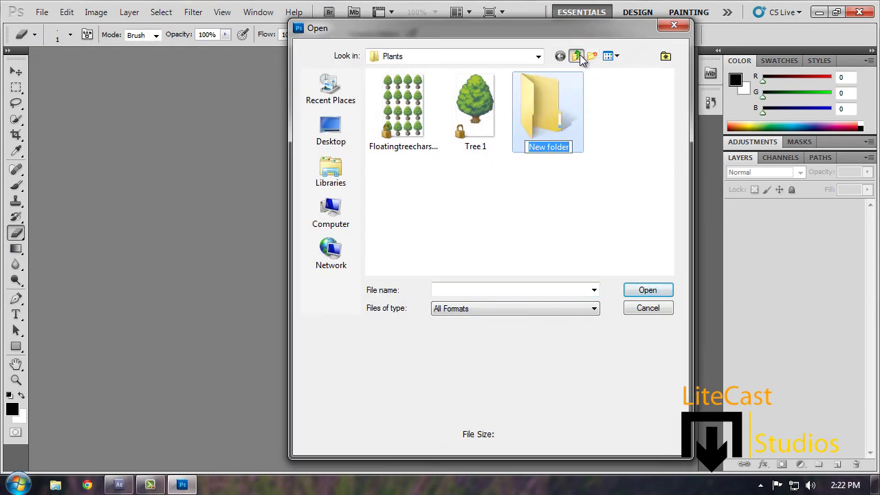
click(576, 55)
click(576, 55)
click(576, 55)
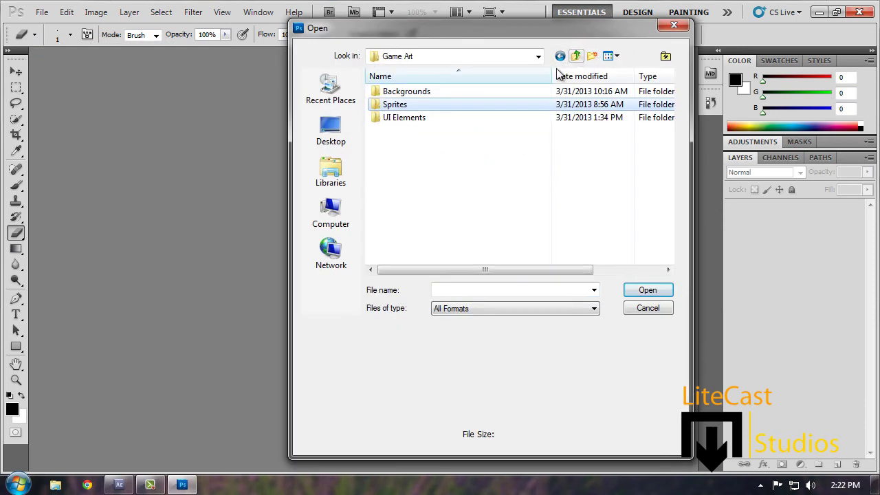
double_click(481, 104)
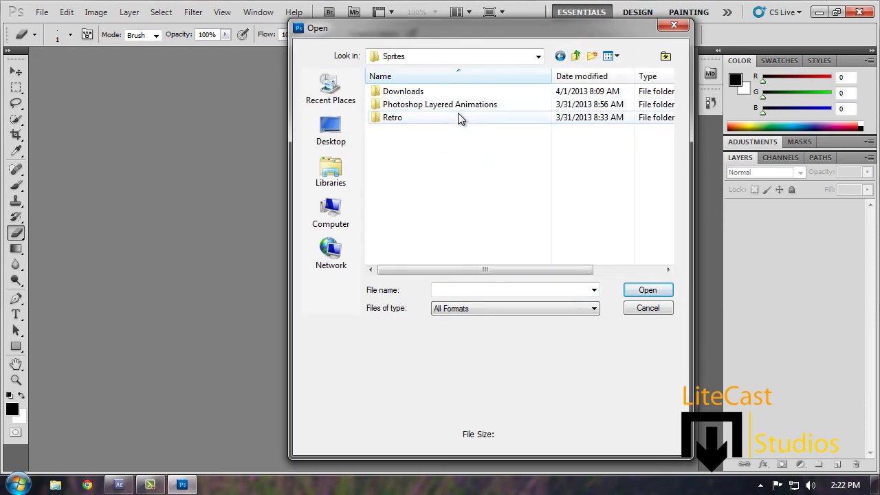
double_click(458, 117)
double_click(405, 92)
double_click(419, 157)
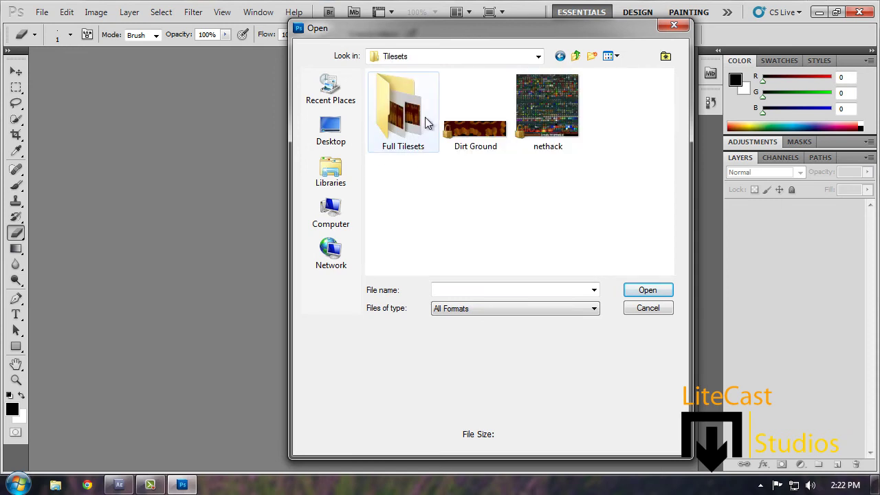
double_click(421, 125)
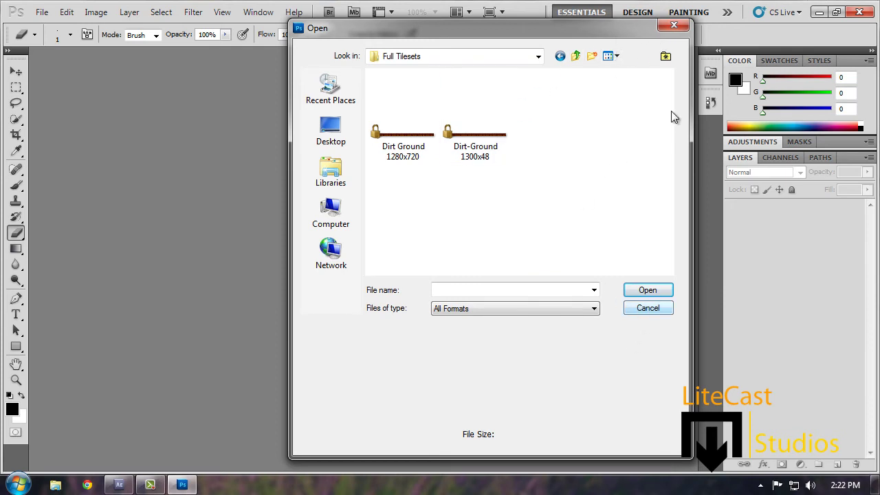
click(649, 314)
Step: Open the Mountain Background image from the 2D folder inside Backgrounds
click(43, 13)
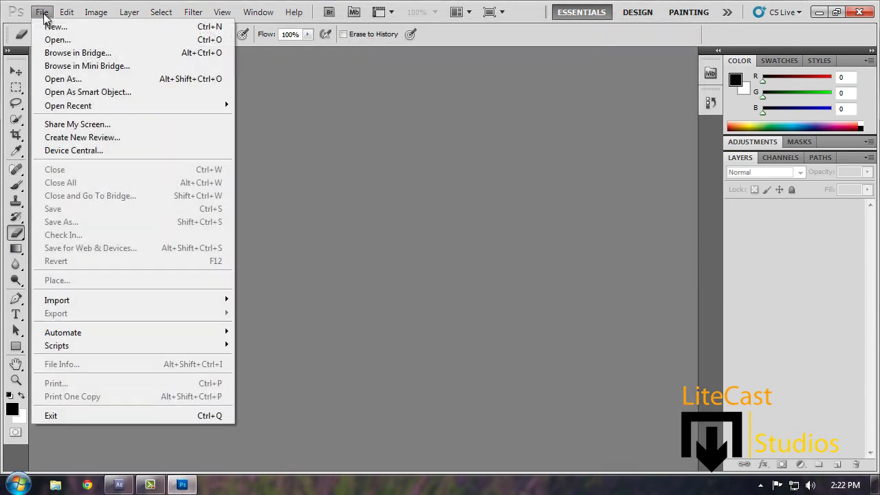
click(67, 40)
click(576, 56)
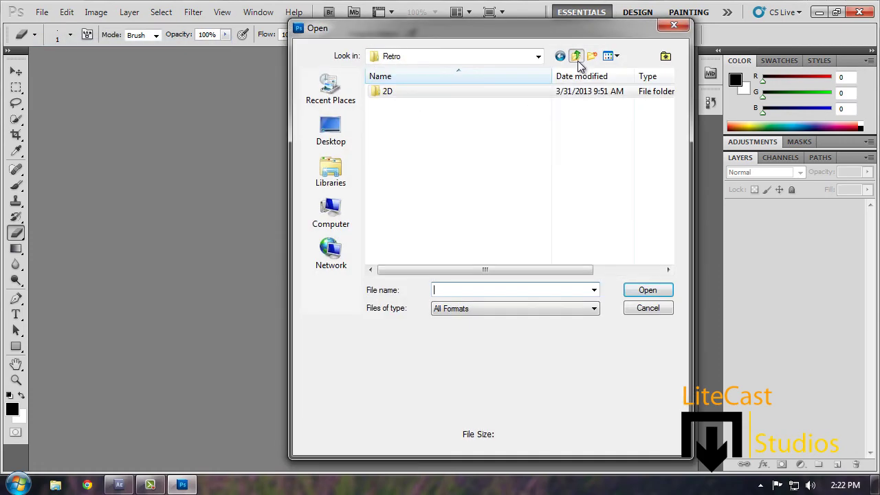
click(577, 56)
click(576, 56)
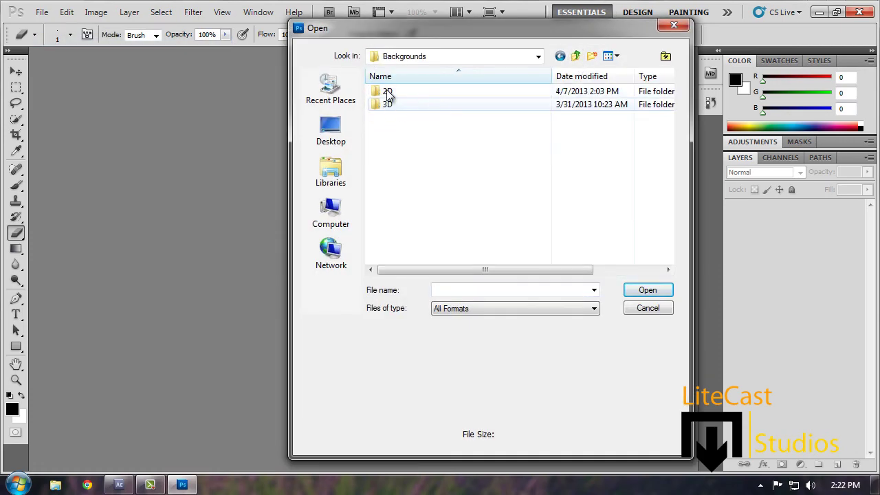
double_click(388, 92)
drag(603, 145, 609, 135)
double_click(615, 130)
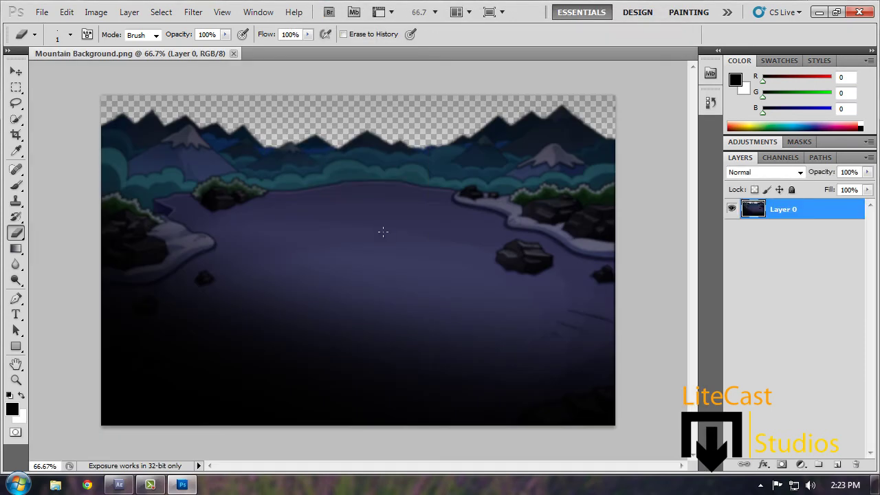
Step: View the Levels adjustment and the Artistic and Blur filter choices for the mountain image without applying any
key(ctrl+l)
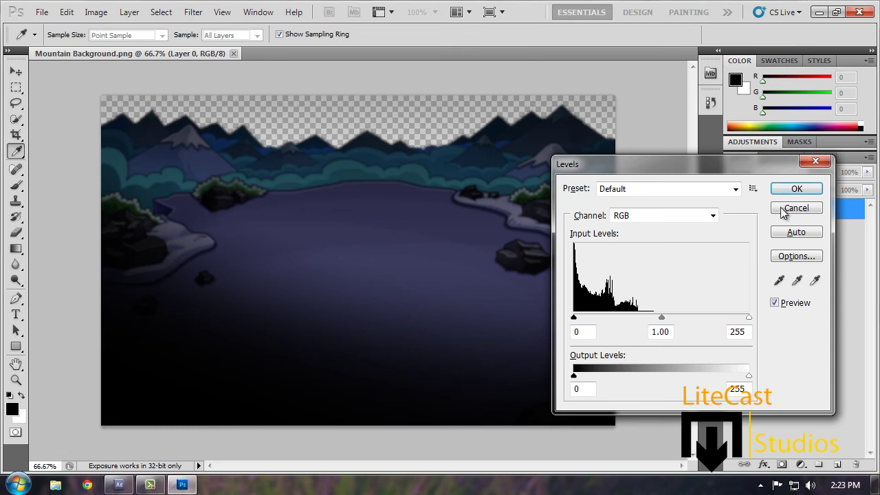
click(784, 209)
click(193, 11)
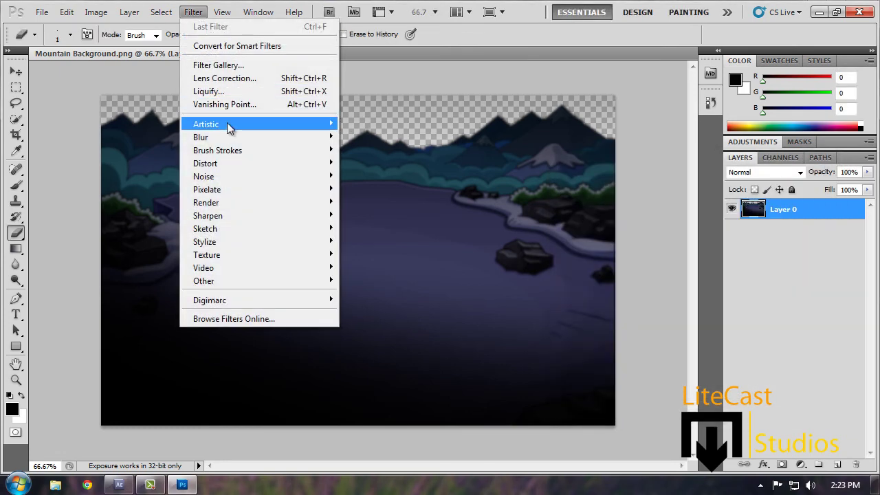
mouse_move(289, 123)
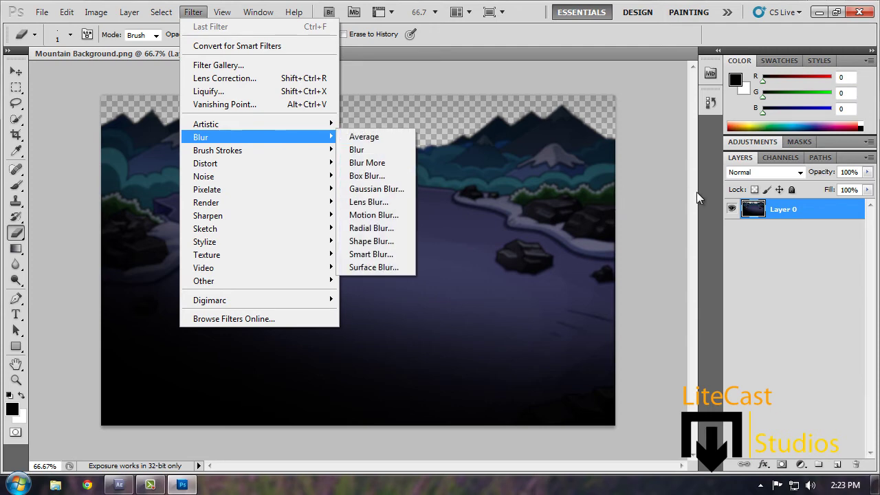
click(278, 53)
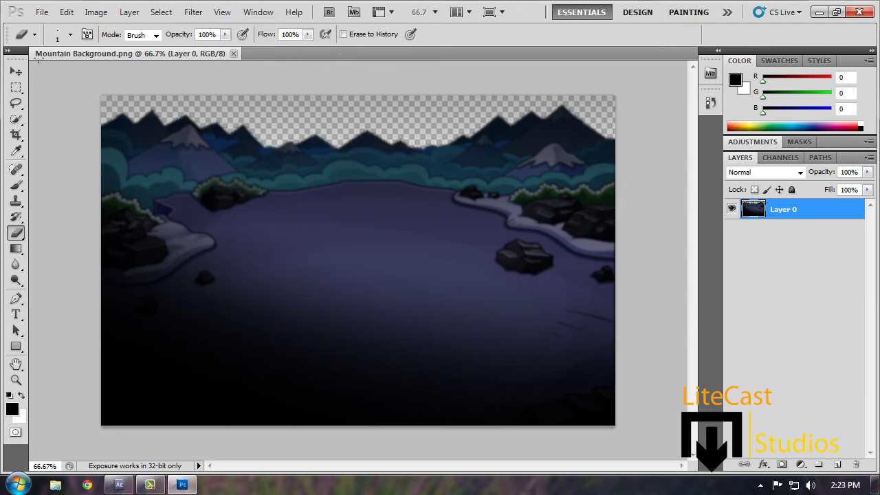
Step: Close Mountain Background.png and open the Large Stars Background image from the 2D folder
click(232, 54)
click(42, 12)
click(55, 37)
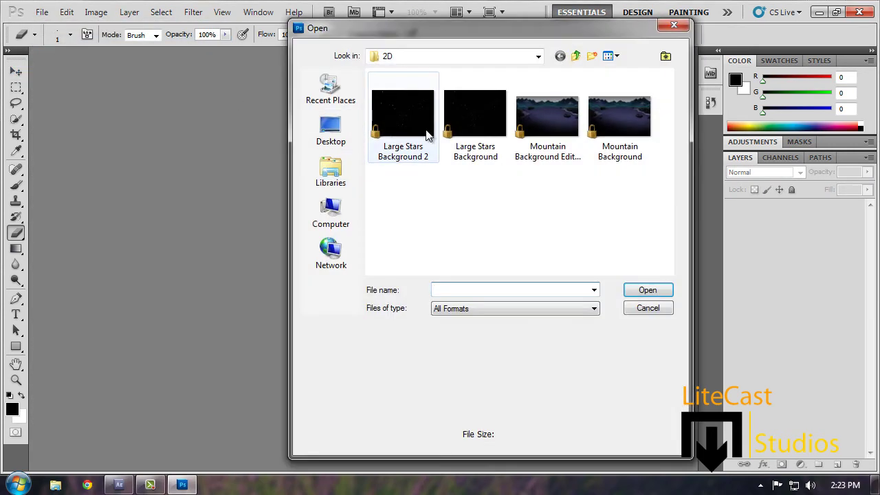
double_click(486, 110)
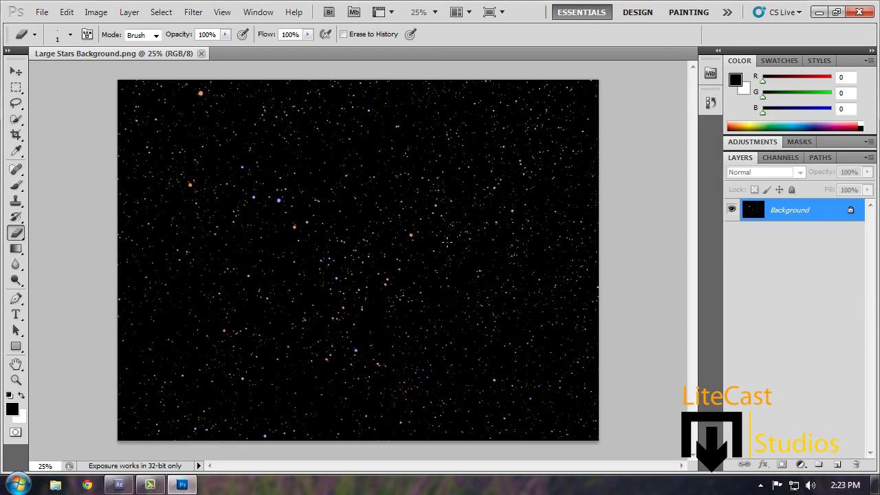
Step: Brighten the star image with a Levels adjustment, setting the white input level to 103
click(195, 12)
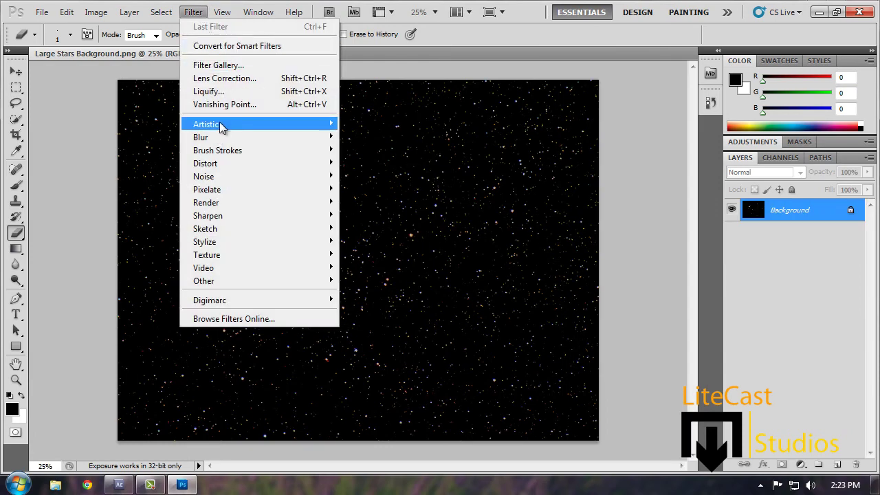
mouse_move(220, 126)
click(683, 212)
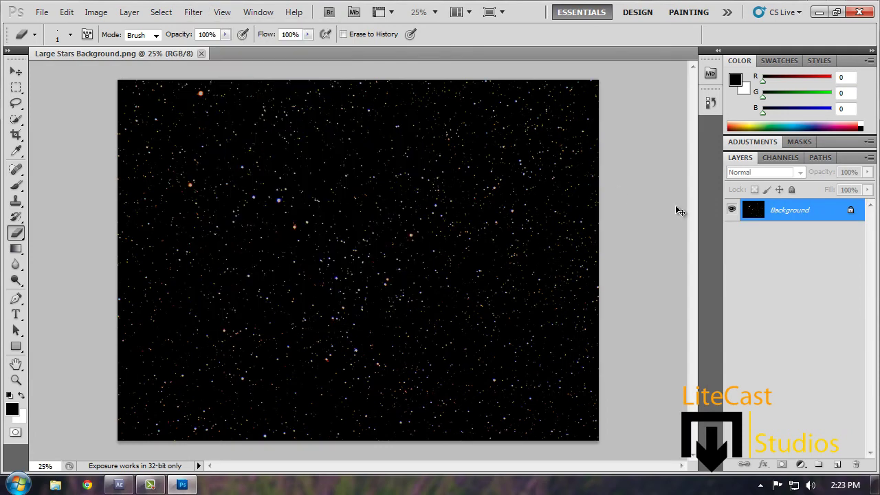
key(i)
key(ctrl+l)
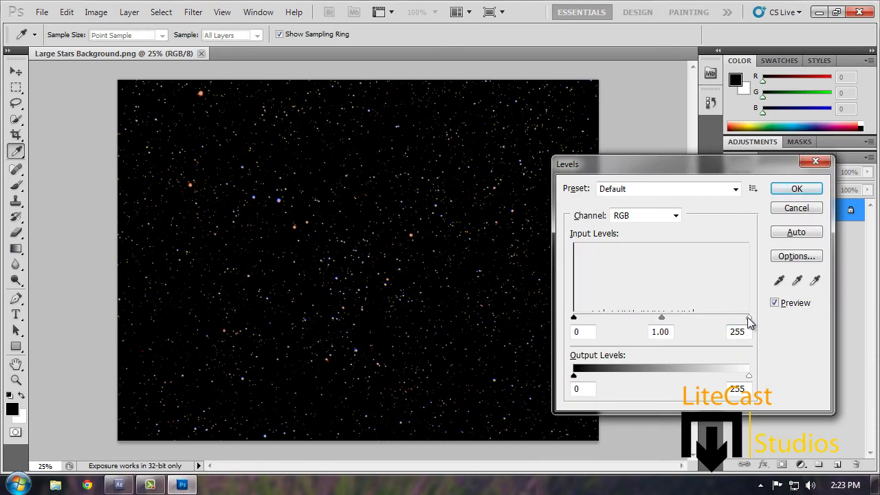
drag(749, 323, 645, 321)
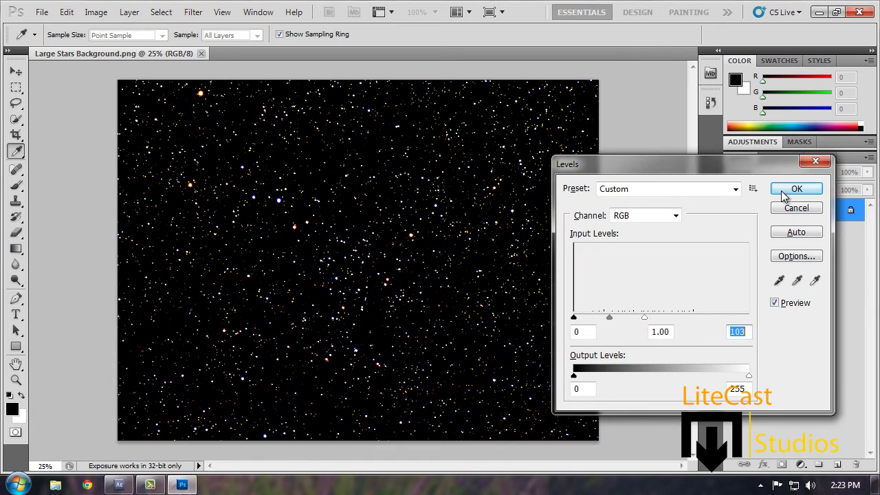
click(782, 192)
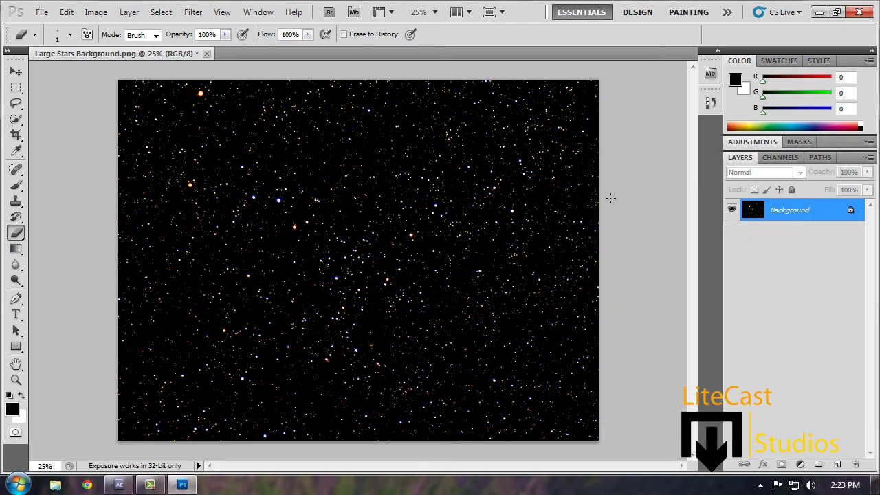
Step: Try the Artistic Fresco filter on the star image at 25% preview with brush size 0, and cancel it
click(193, 12)
mouse_move(223, 125)
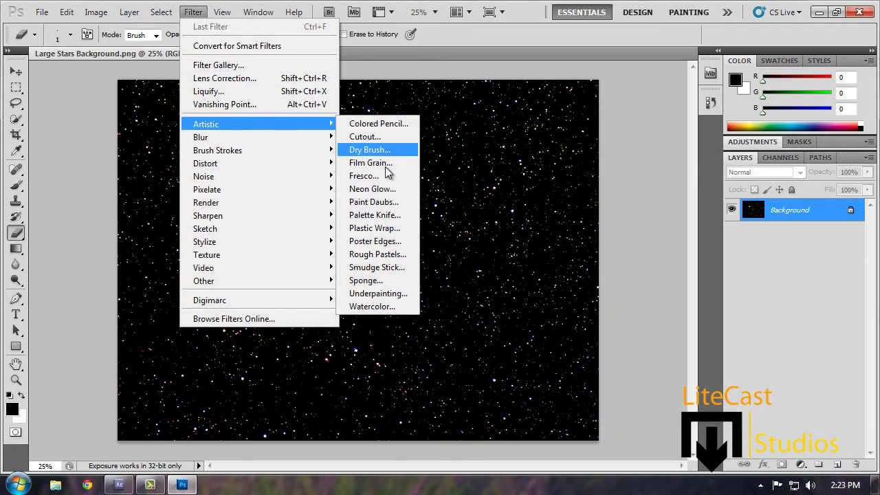
click(384, 175)
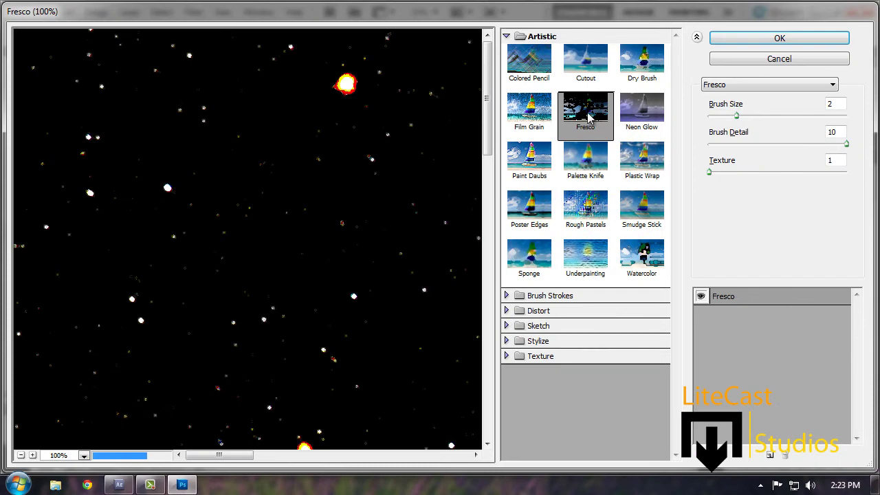
click(83, 455)
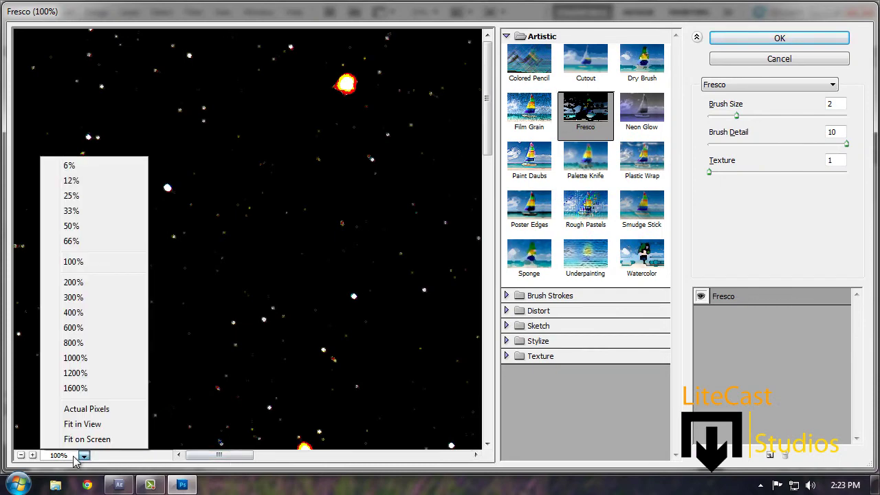
click(83, 198)
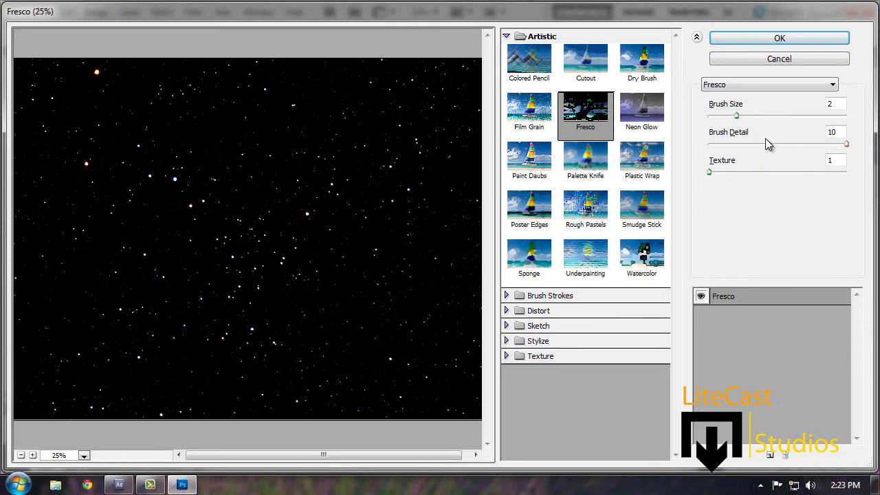
mouse_move(737, 116)
mouse_down()
mouse_move(771, 116)
mouse_move(714, 116)
mouse_up()
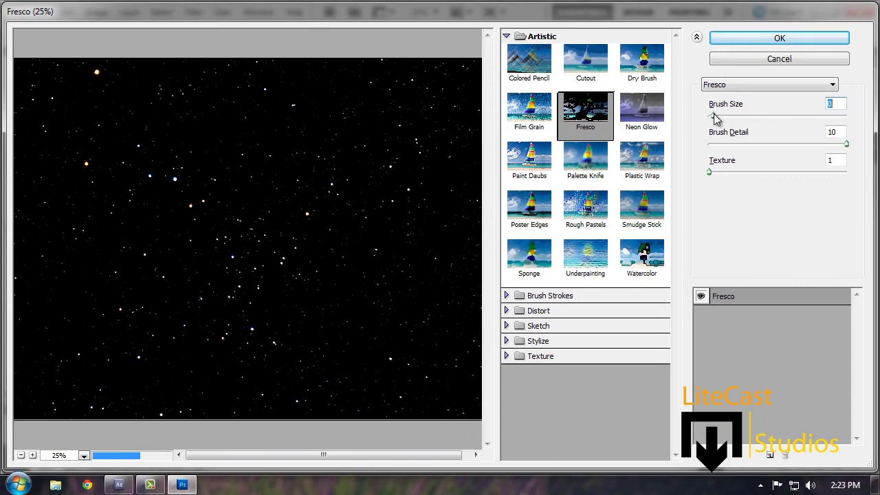
click(820, 55)
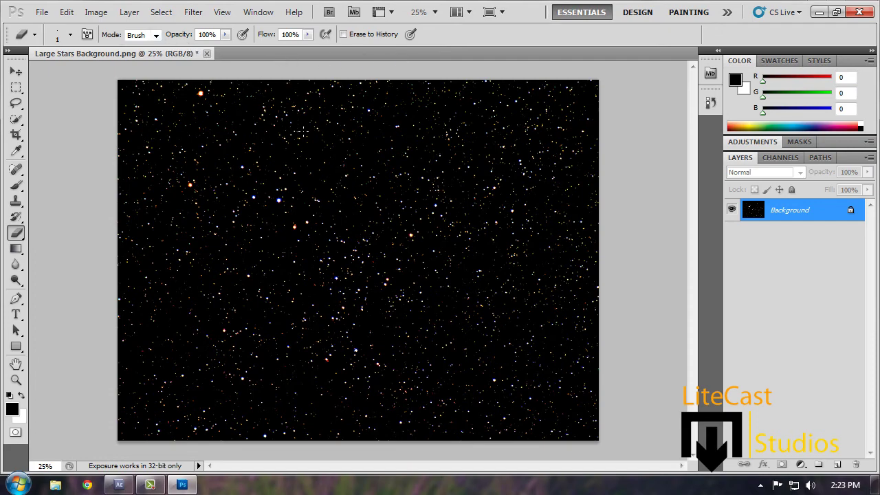
Step: Open Large Stars Background 2.png to view it, and close both star images without saving changes
click(42, 12)
click(46, 35)
click(395, 129)
double_click(396, 129)
click(206, 53)
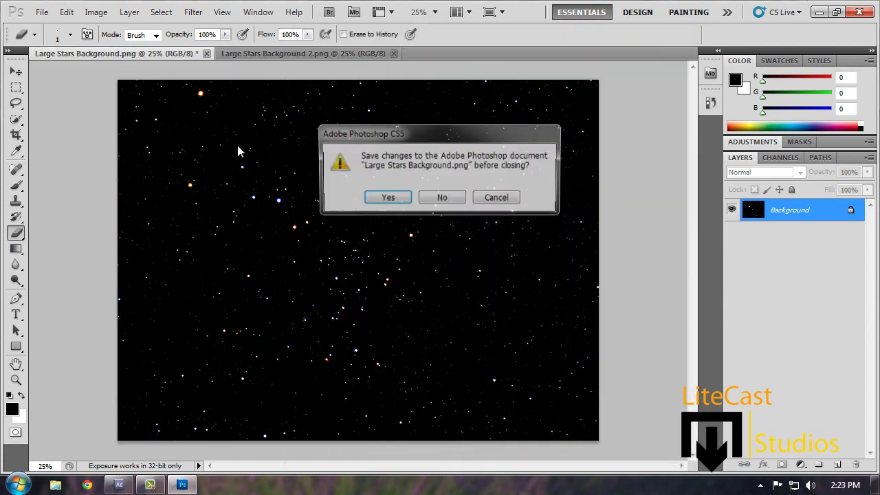
click(441, 198)
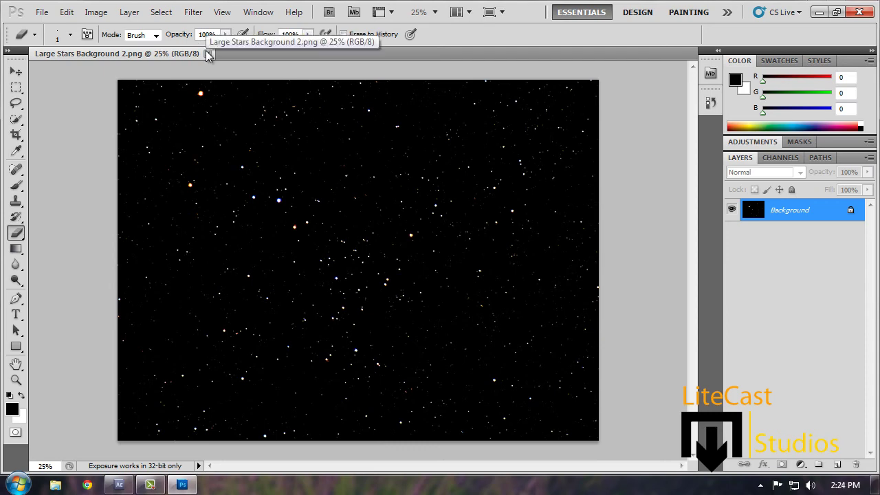
click(206, 55)
Step: Open the Floatingtreecharsetcopy image from the Plants folder inside Sprites, Retro, 2D
click(42, 12)
click(61, 40)
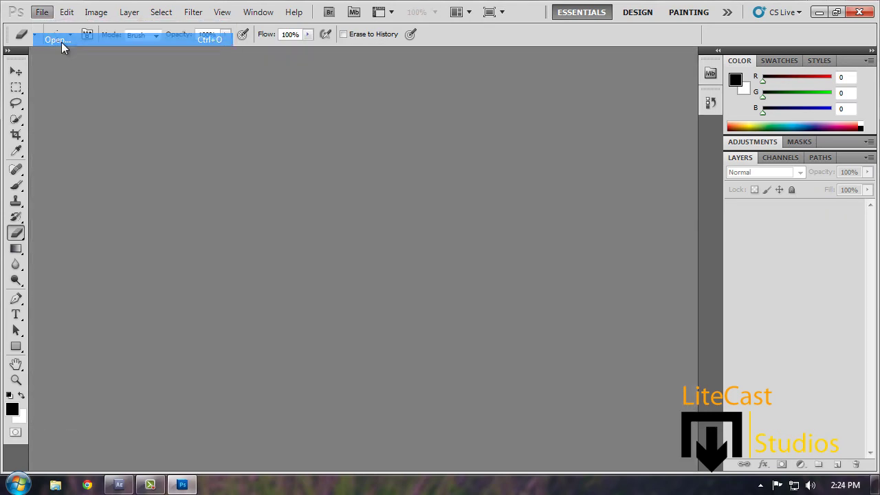
click(576, 56)
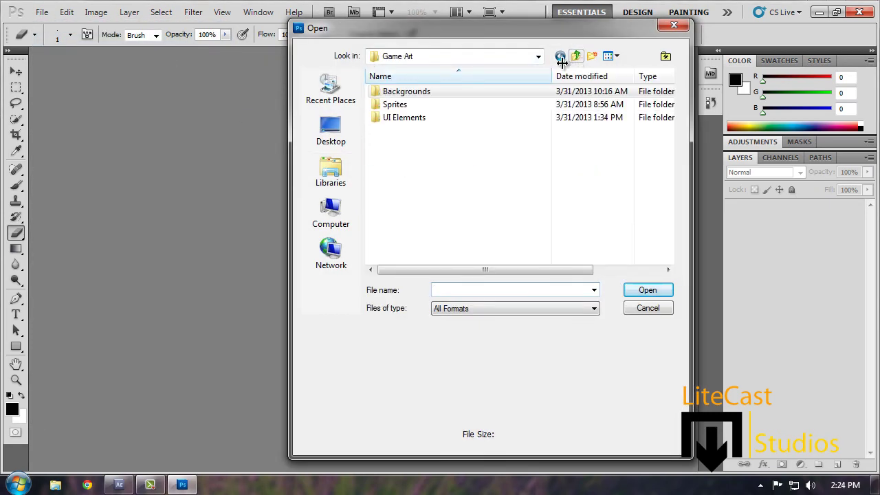
double_click(477, 107)
double_click(468, 118)
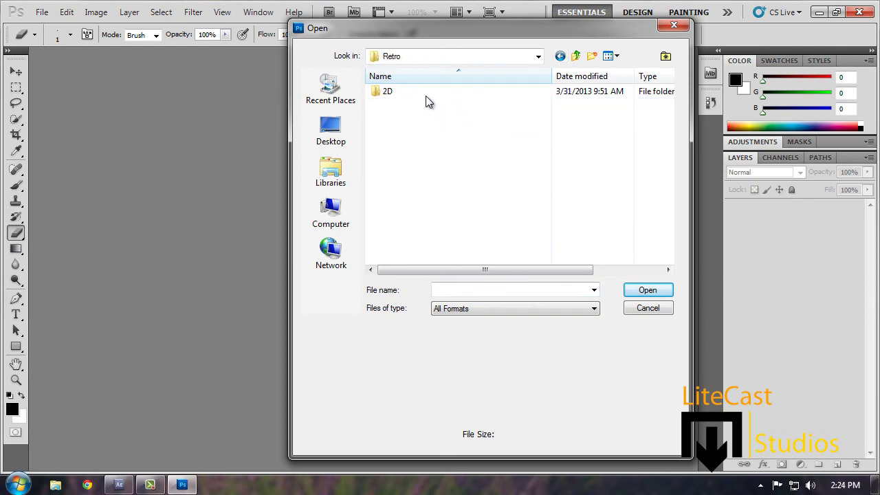
double_click(426, 94)
double_click(416, 131)
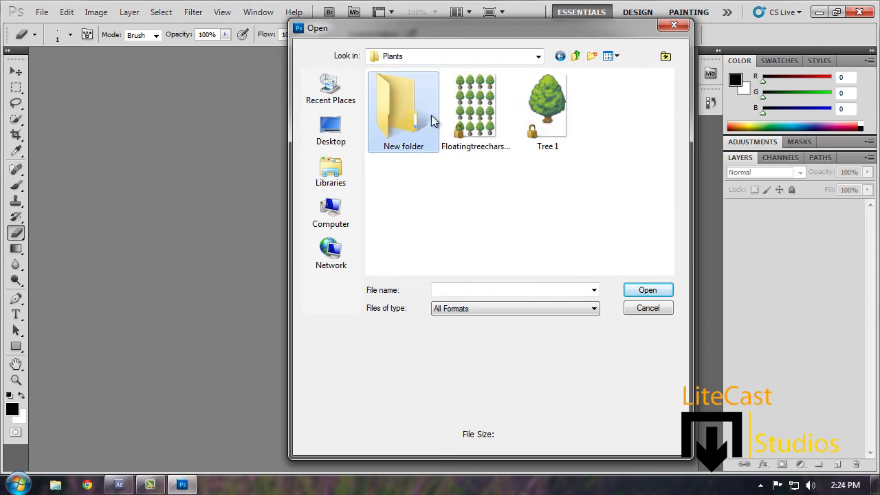
double_click(470, 114)
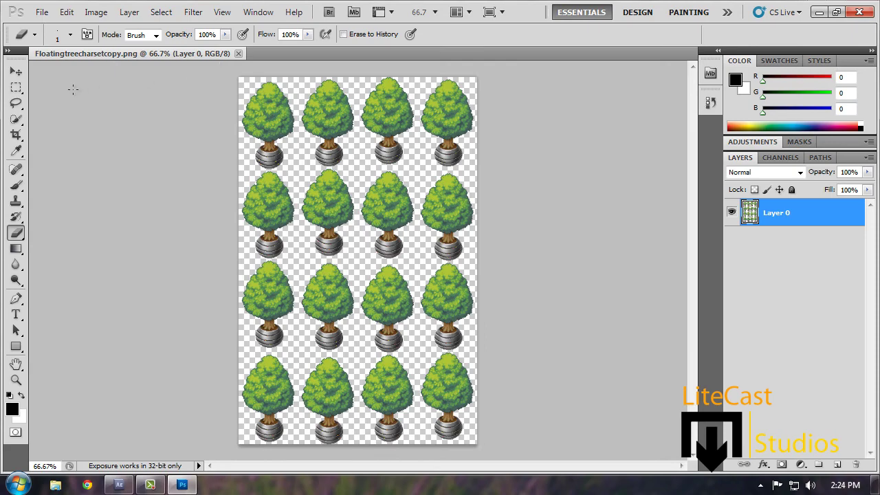
Step: Copy the first tree of the sprite sheet into a new transparent document and select the Eraser tool
click(16, 88)
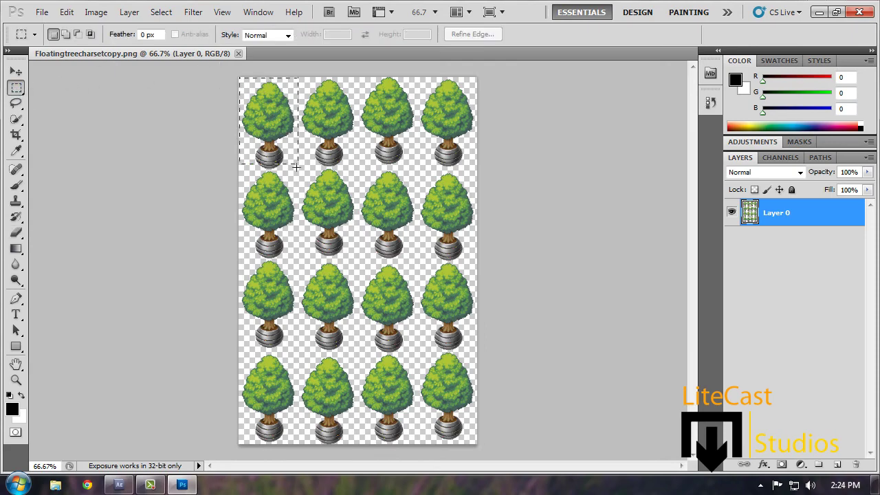
click(42, 12)
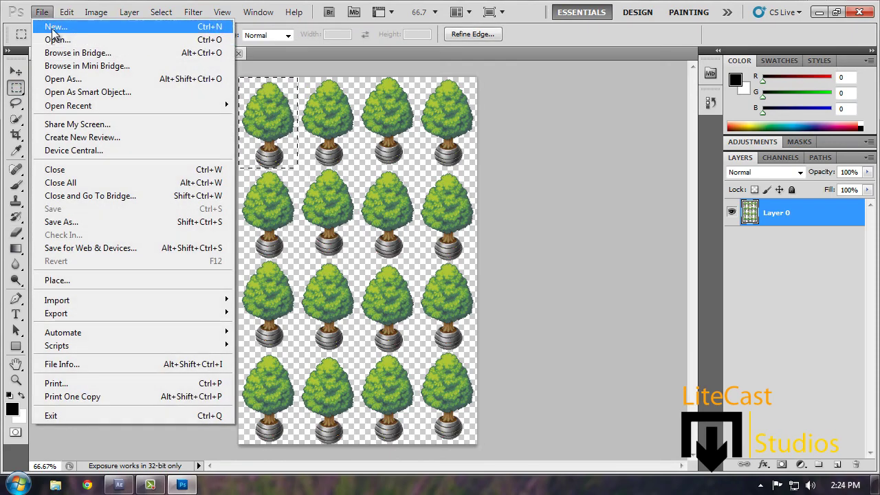
click(53, 28)
click(780, 169)
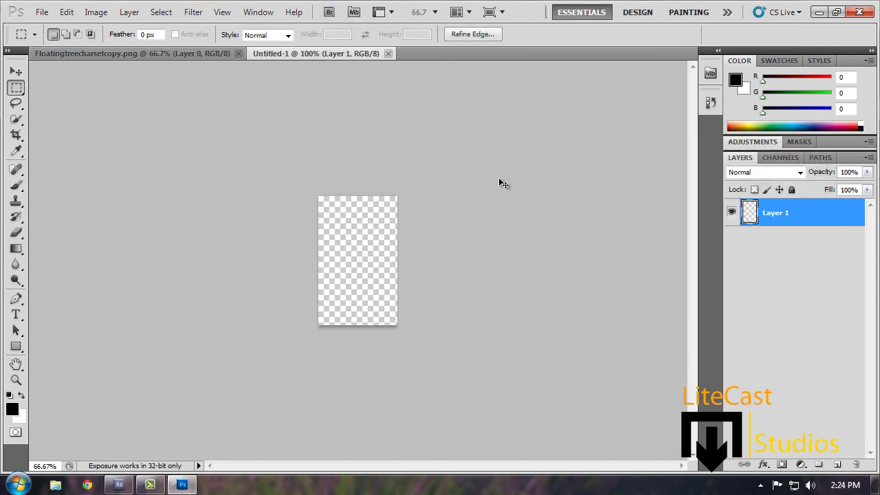
key(ctrl+v)
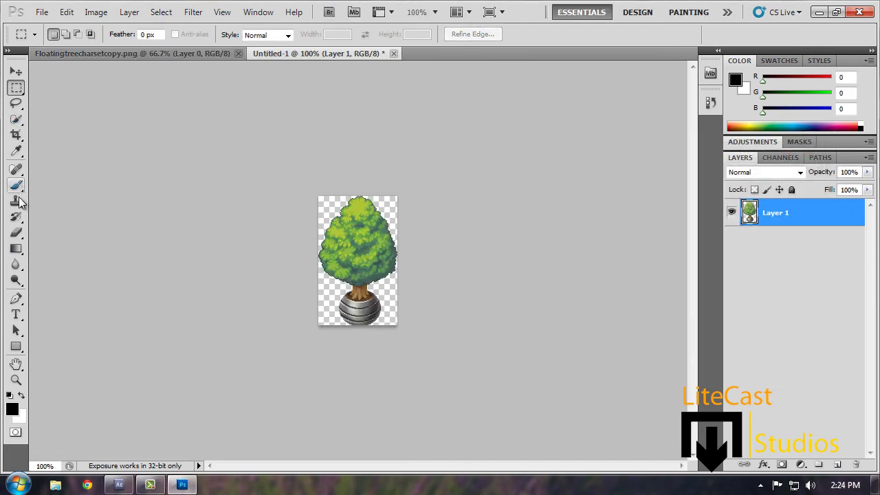
click(16, 232)
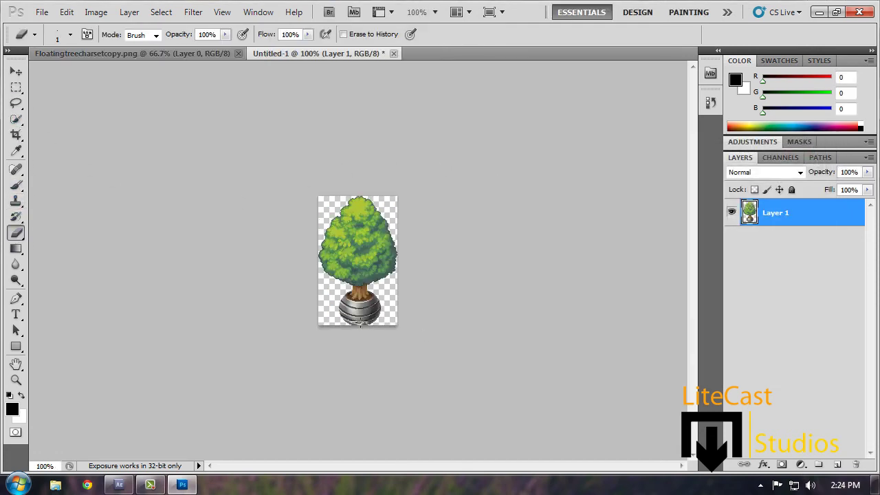
Step: Close the untitled tree document without saving, and close the tree sprite sheet
click(394, 54)
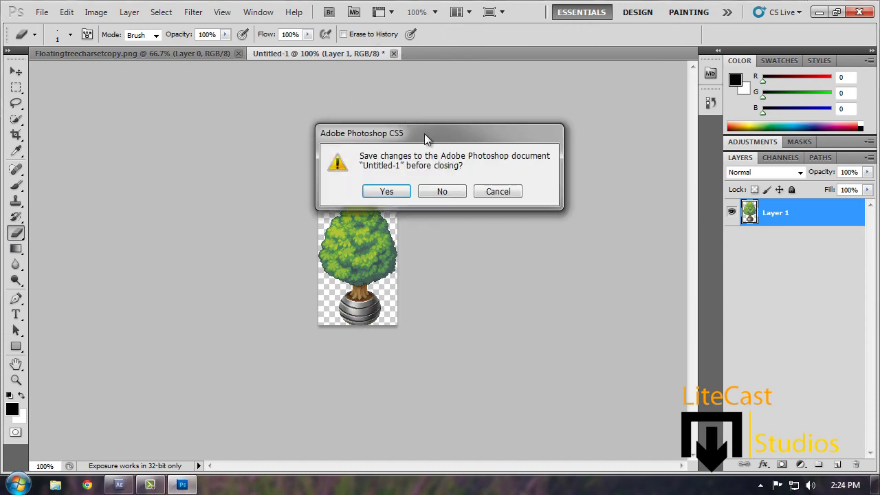
click(447, 191)
click(238, 54)
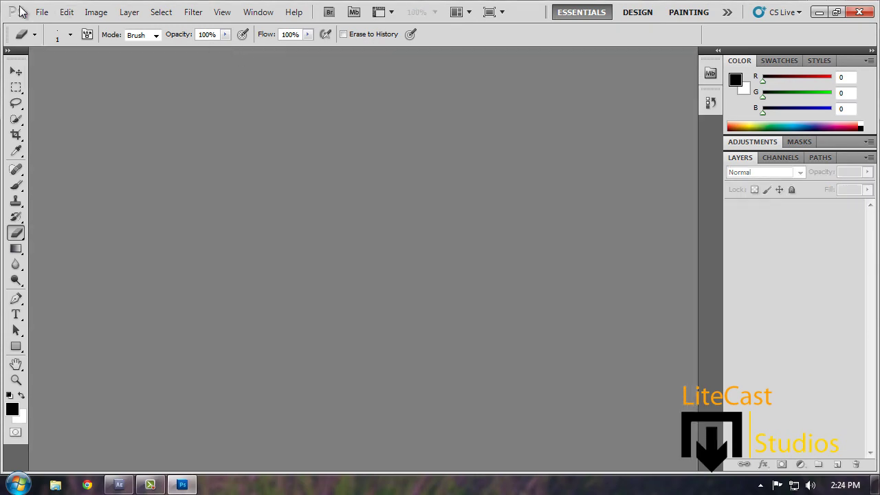
Step: Delete the folder named New folder from the Plants folder and open the Tree 1 image
click(42, 12)
click(52, 35)
key(Delete)
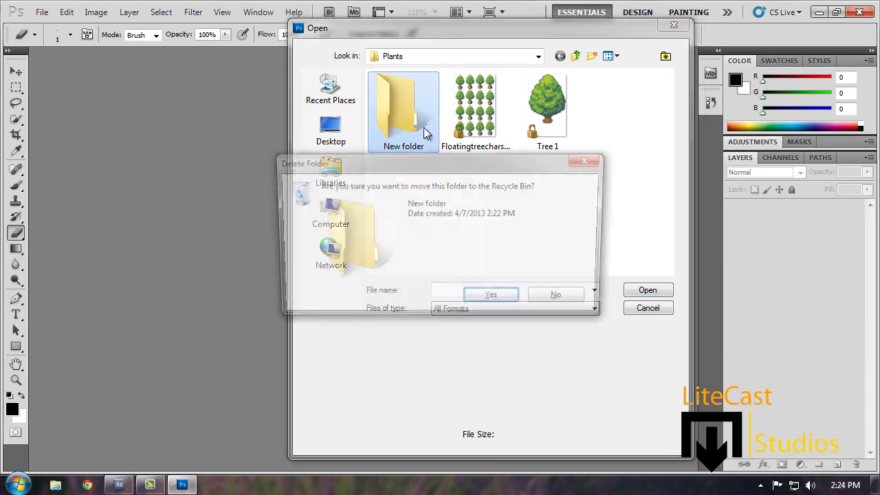
key(Return)
double_click(472, 117)
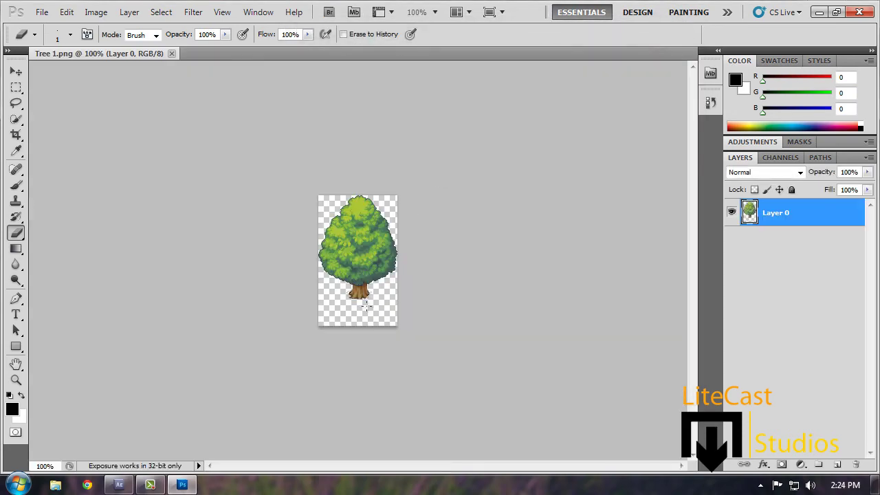
Step: Close Photoshop and review the Background and Foreground composition layers in After Effects, ending on Main Skeleton Animation
click(859, 12)
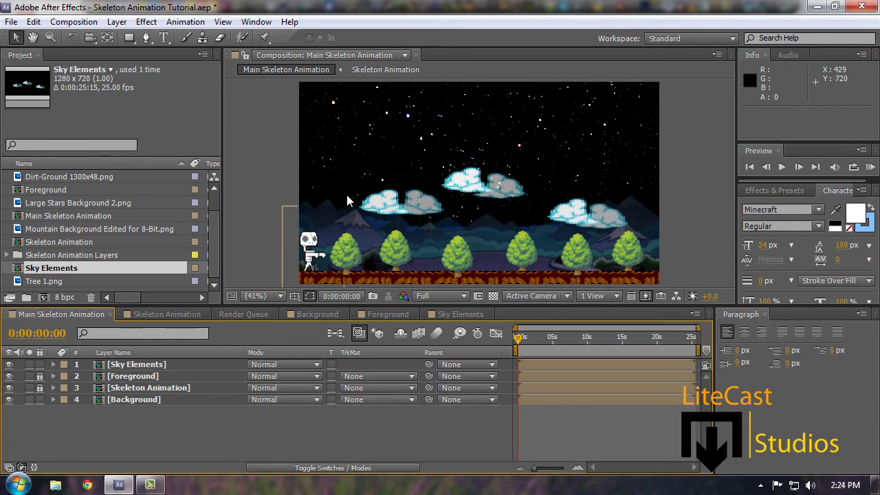
click(311, 313)
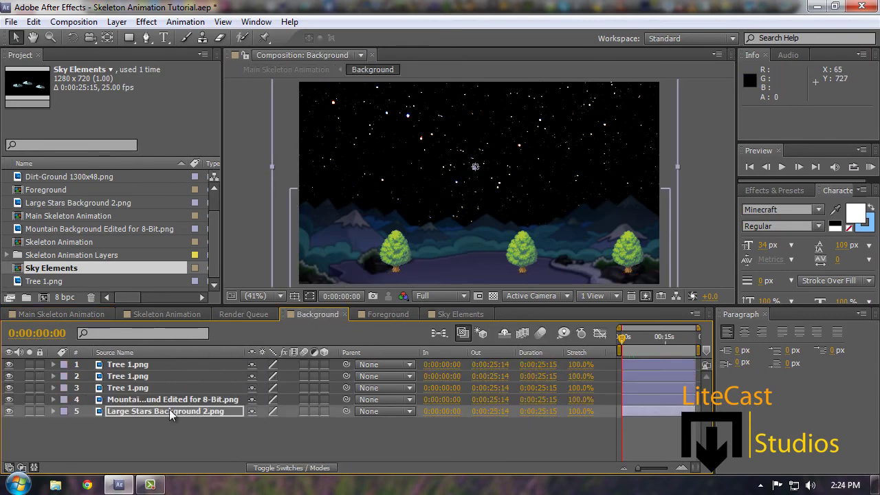
click(131, 377)
click(386, 315)
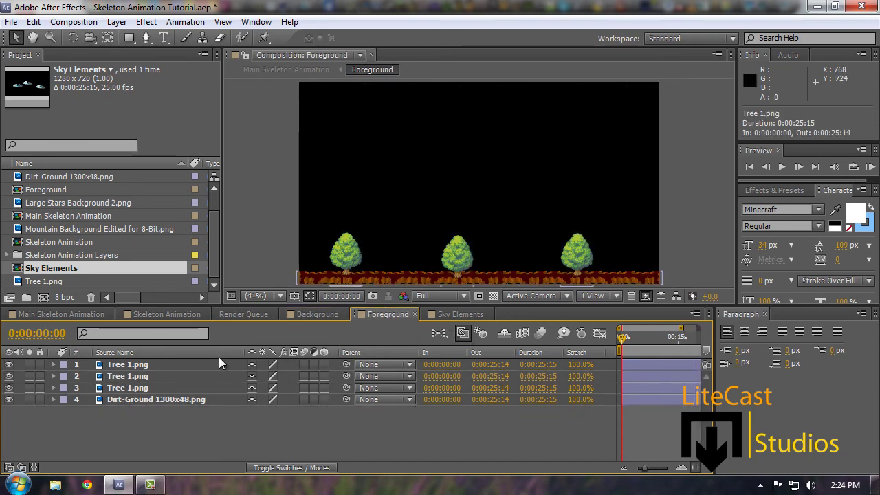
click(147, 317)
click(77, 311)
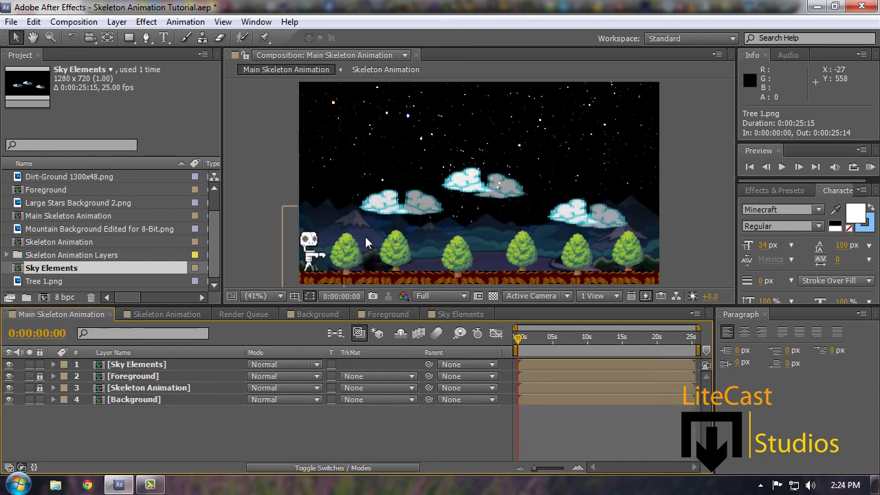
Step: Open the Background composition and expand the Large Stars Background 2 layer's transform properties to examine its position keyframes
click(53, 376)
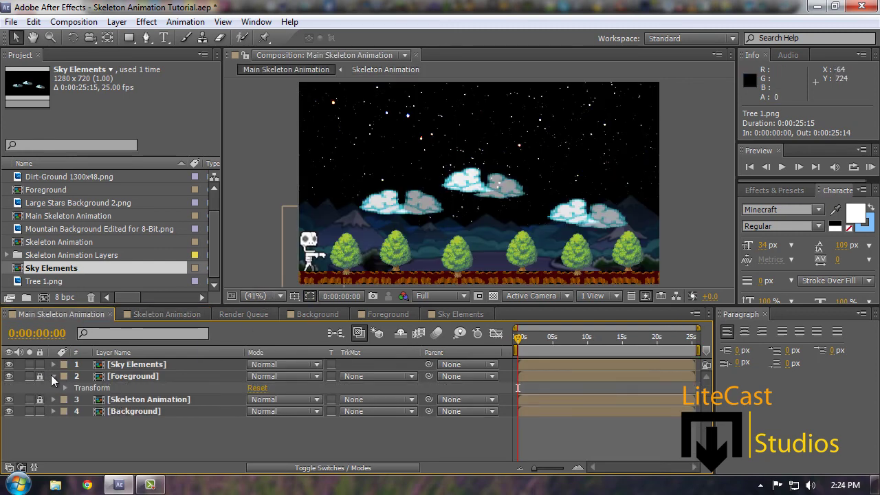
click(52, 375)
click(158, 312)
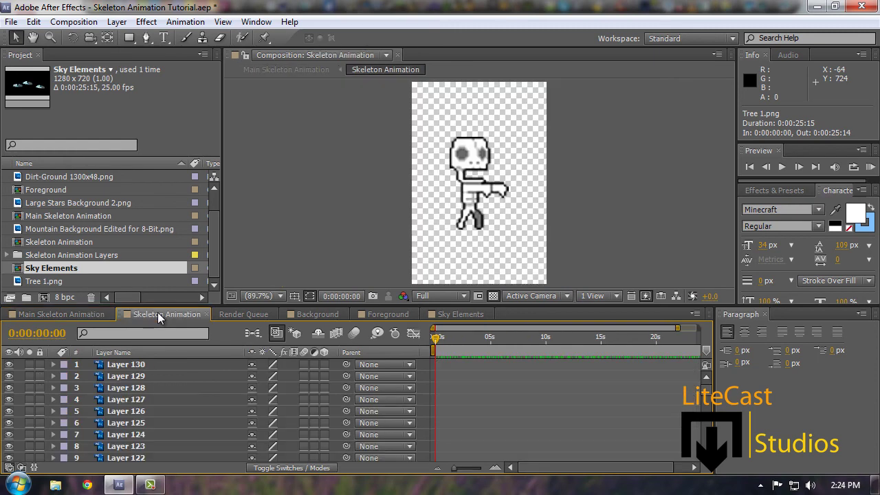
click(240, 314)
click(319, 315)
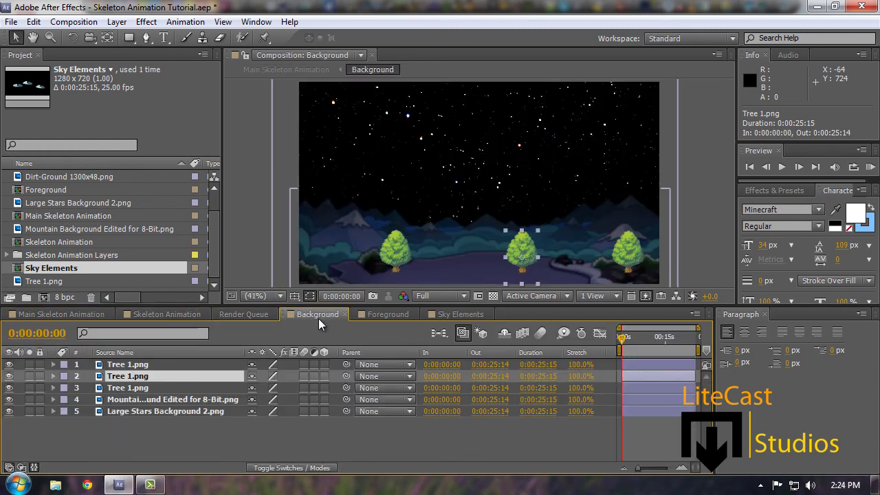
click(53, 411)
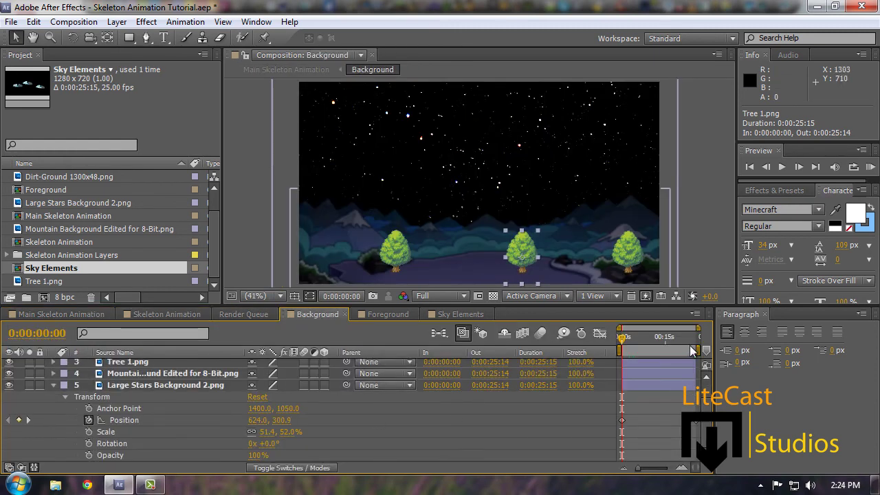
Step: Preview the Background star movement, look at the Foreground composition, and scrub Sky Elements to its end to check the cloud motion
key(space)
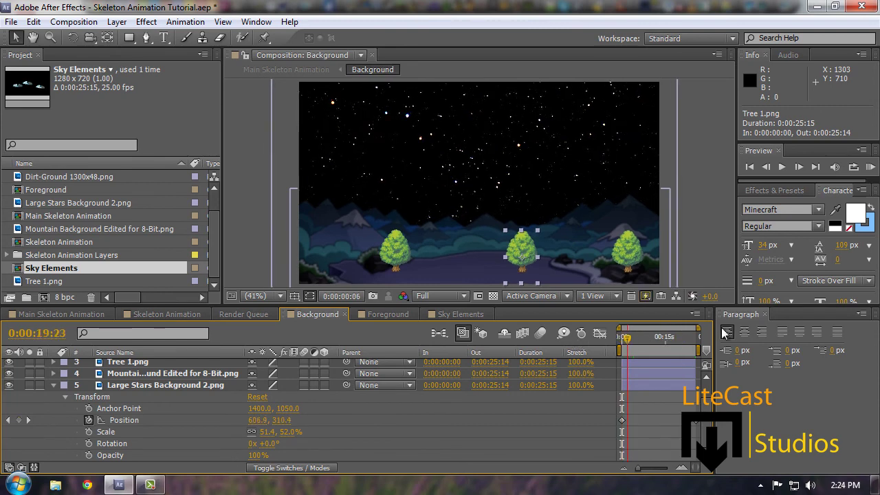
click(399, 313)
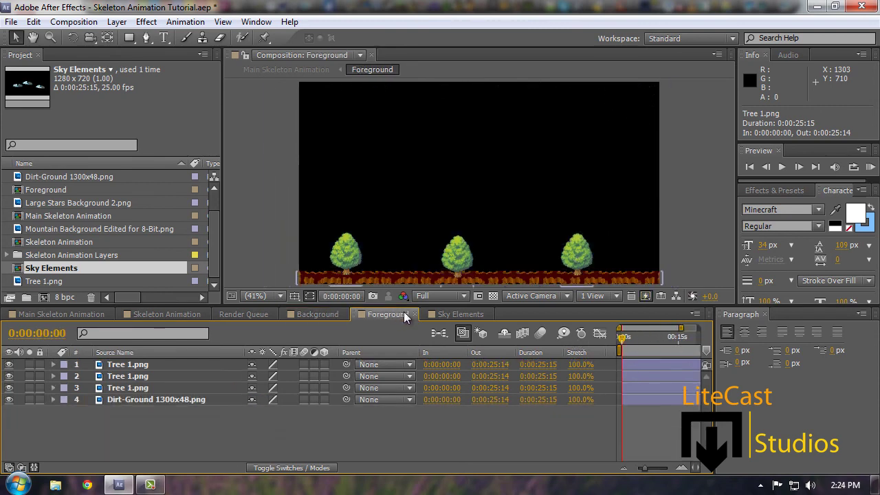
click(452, 313)
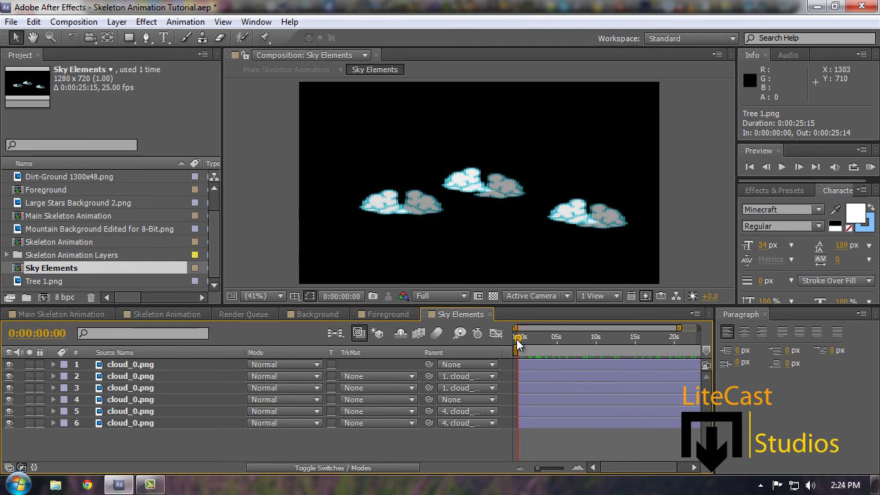
drag(517, 344, 696, 338)
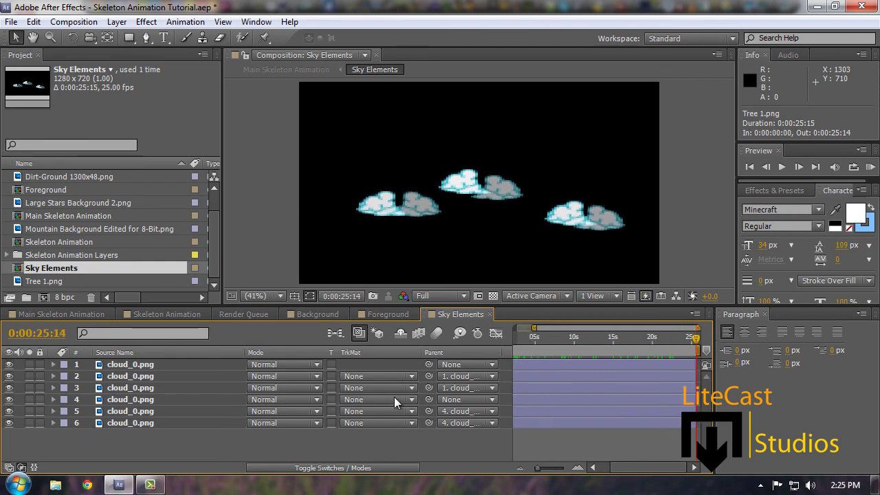
Step: Examine the parent assignments of cloud layers 4 and 1 in Sky Elements and return the playhead to the start
click(492, 401)
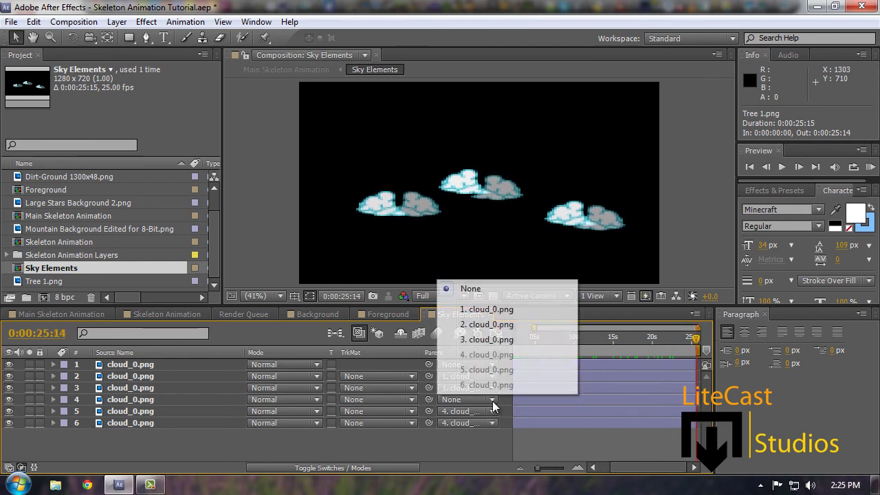
click(180, 401)
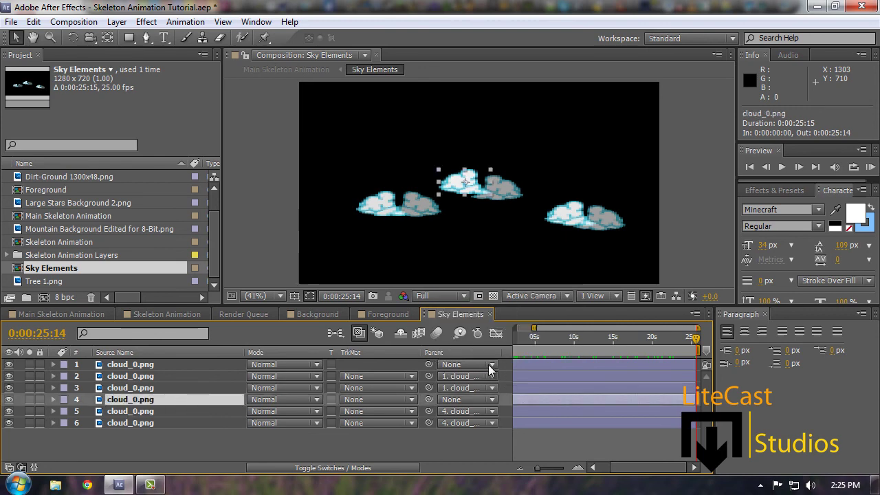
click(492, 366)
drag(638, 338, 485, 335)
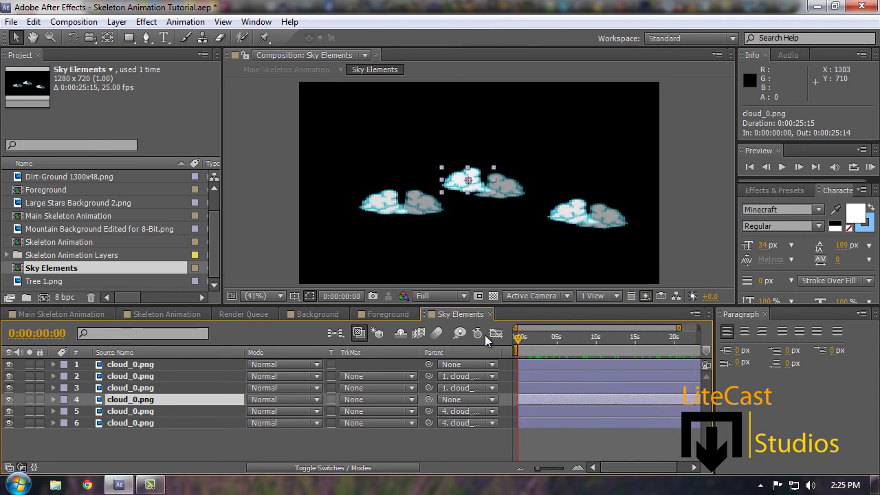
Step: Preview the Main Skeleton Animation composition from its first frame in a maximized viewer, dismissing the Windows color scheme dialog
key(shift+Escape)
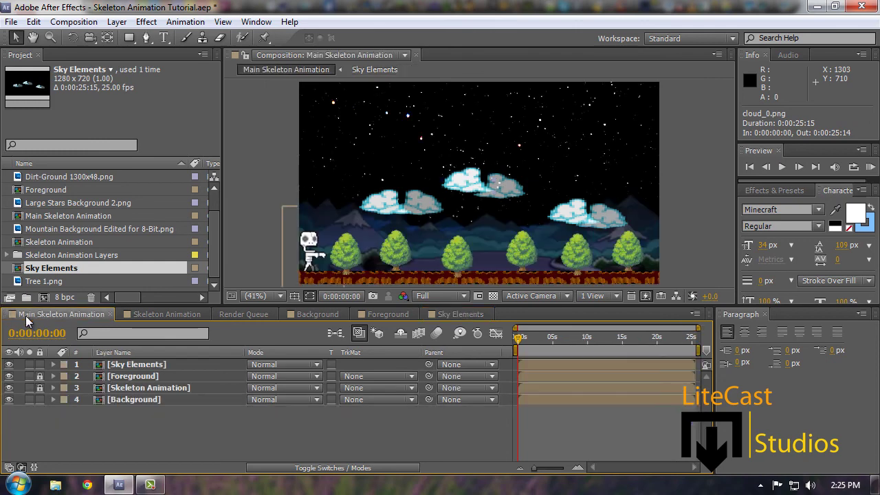
drag(538, 345, 516, 351)
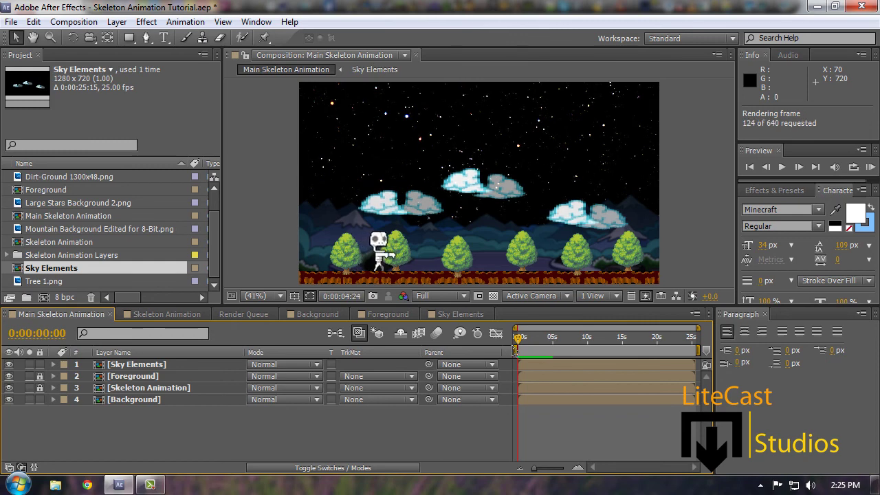
key(grave)
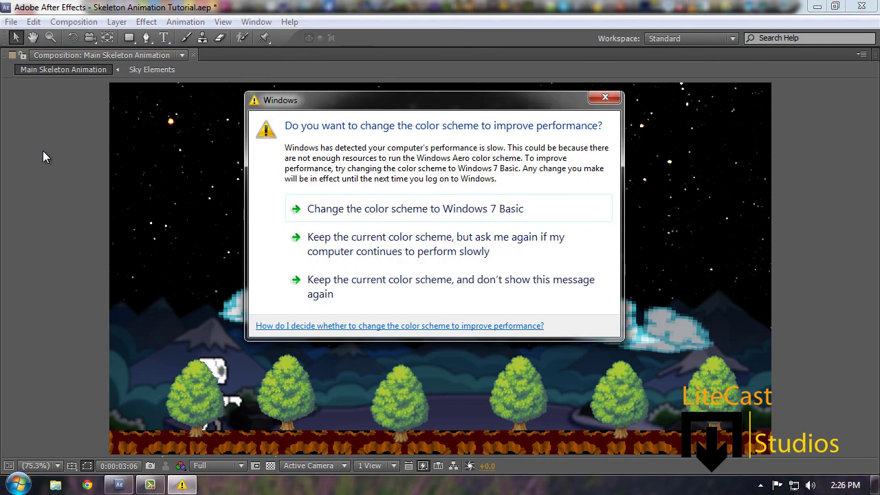
click(605, 97)
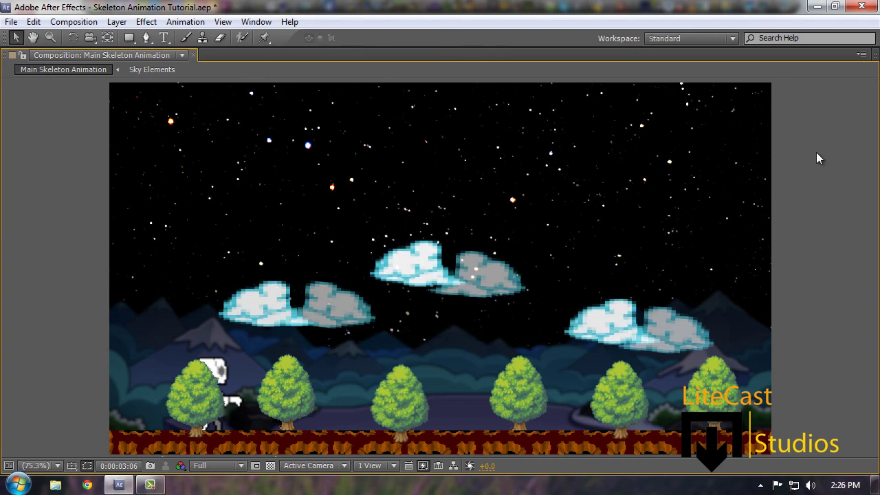